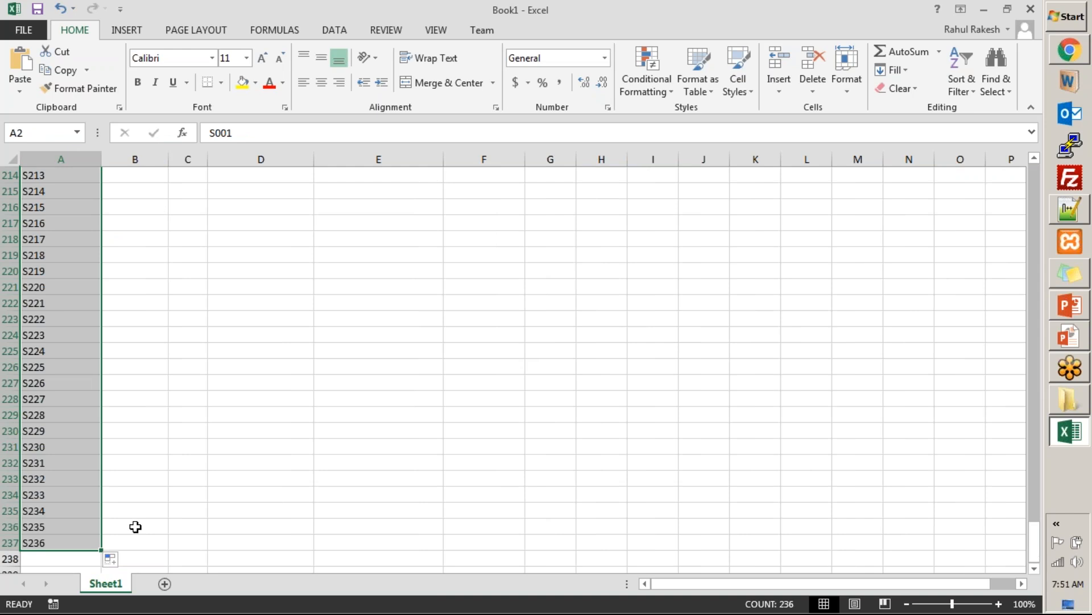
Step: Enter SUSDAY001 and SUSDAY002 in B2:B3 and extend the ServerName series down to row 237
key(ctrl+Home)
click(129, 192)
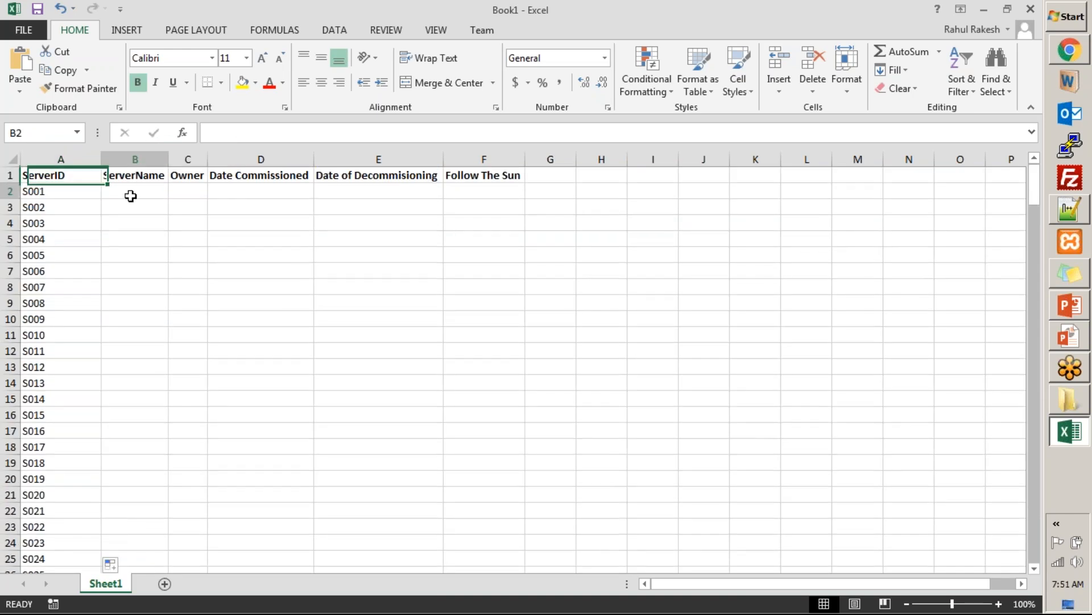
text(SUSDAY)
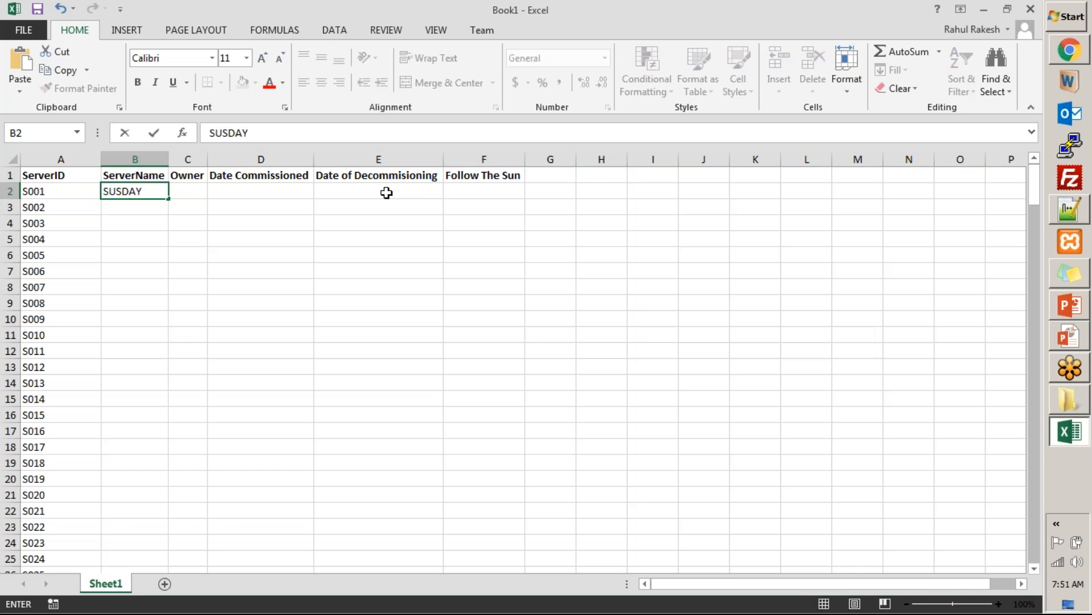
text(001)
key(Return)
text(SUSDAY)
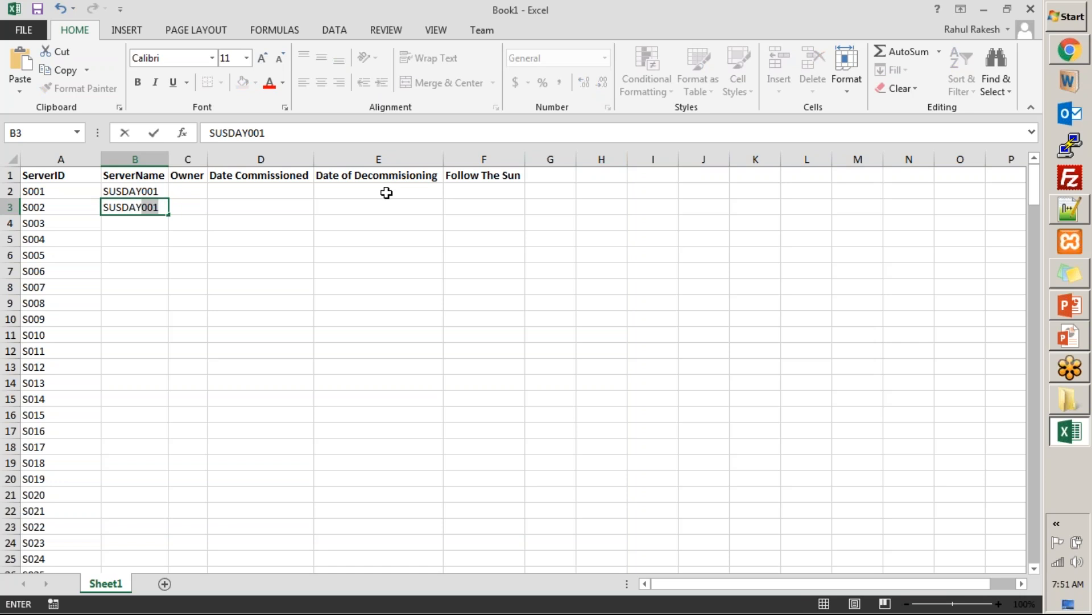
text(002)
key(Return)
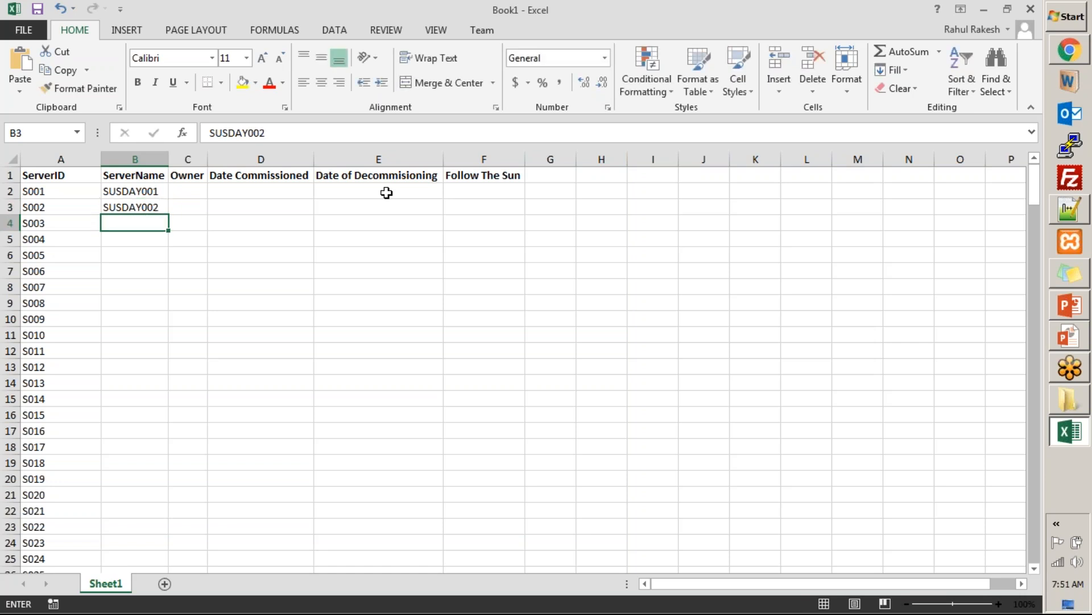
drag(129, 190, 136, 515)
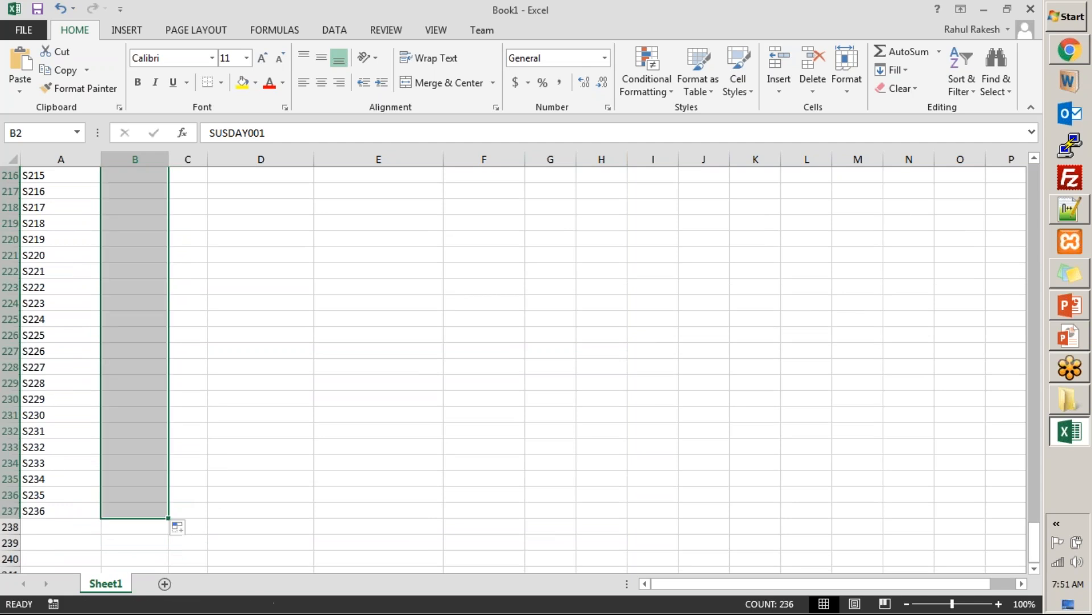
key(ctrl+Home)
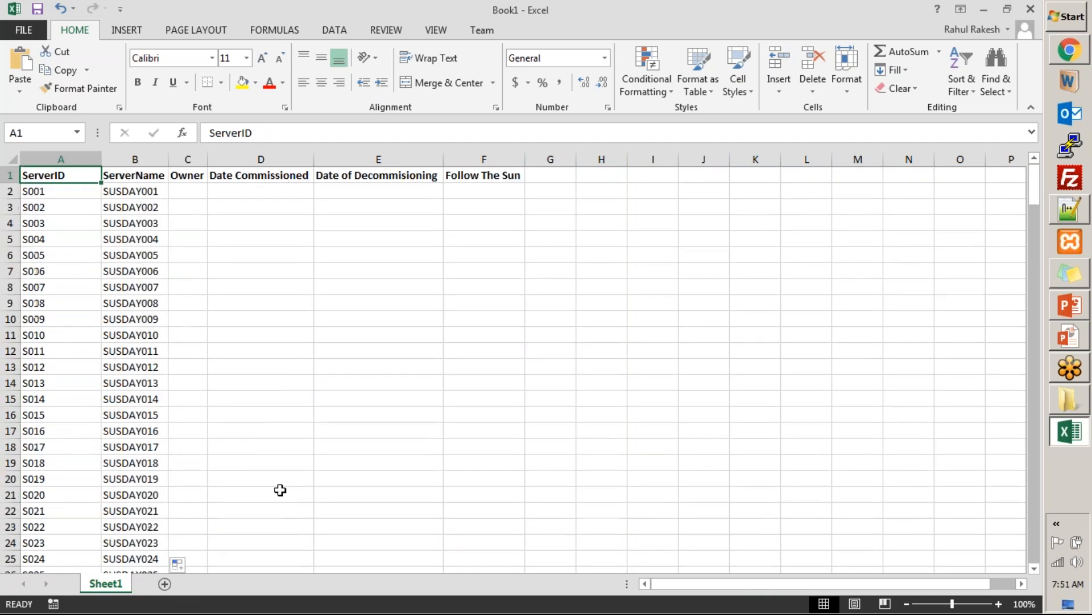
Step: Widen the Owner column and enter the names of seven server owners in C2:C8
click(191, 188)
drag(207, 158, 229, 158)
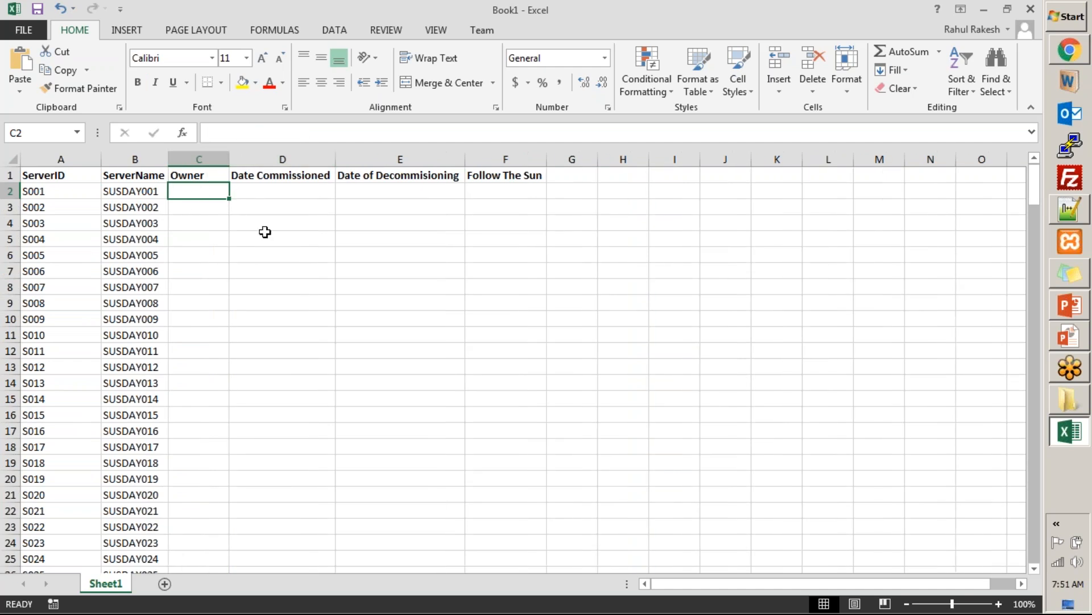
text(Rahul Rakesh)
key(Return)
text(Anand)
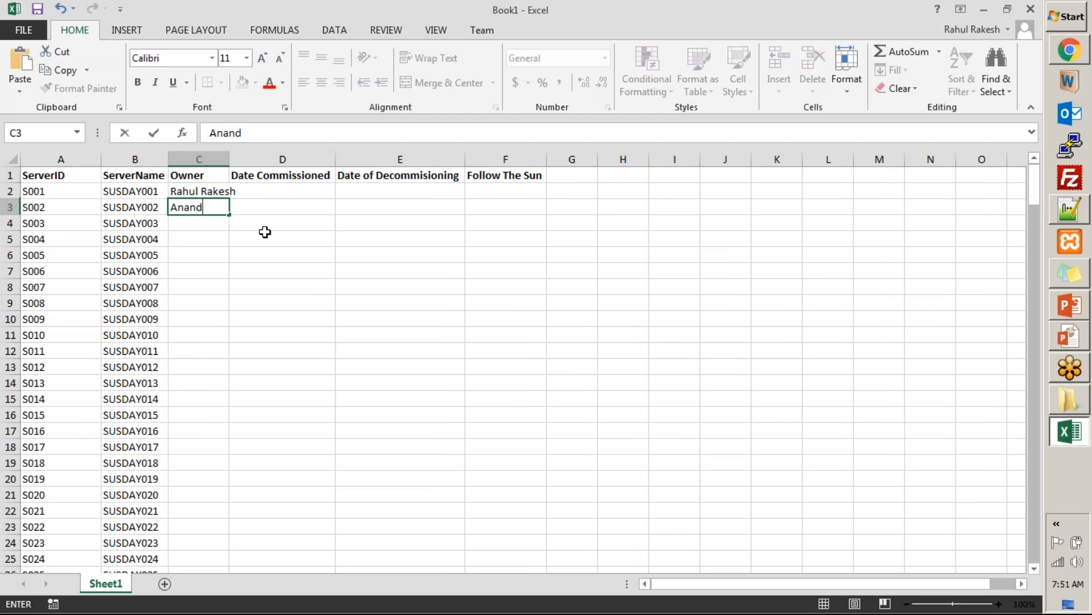
key(Return)
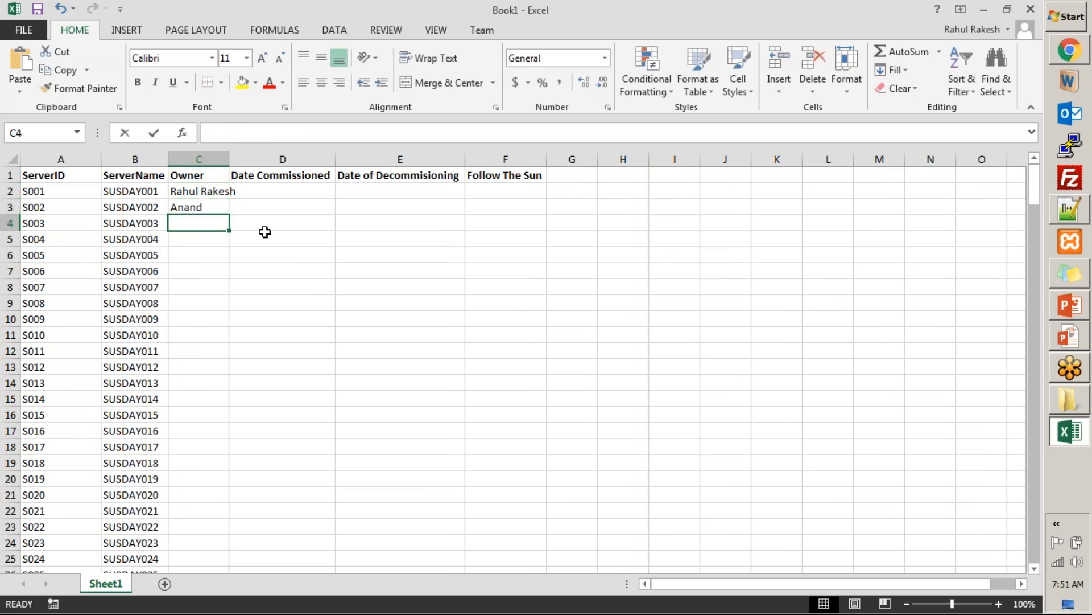
text(Kumaran)
key(Return)
text(Michale)
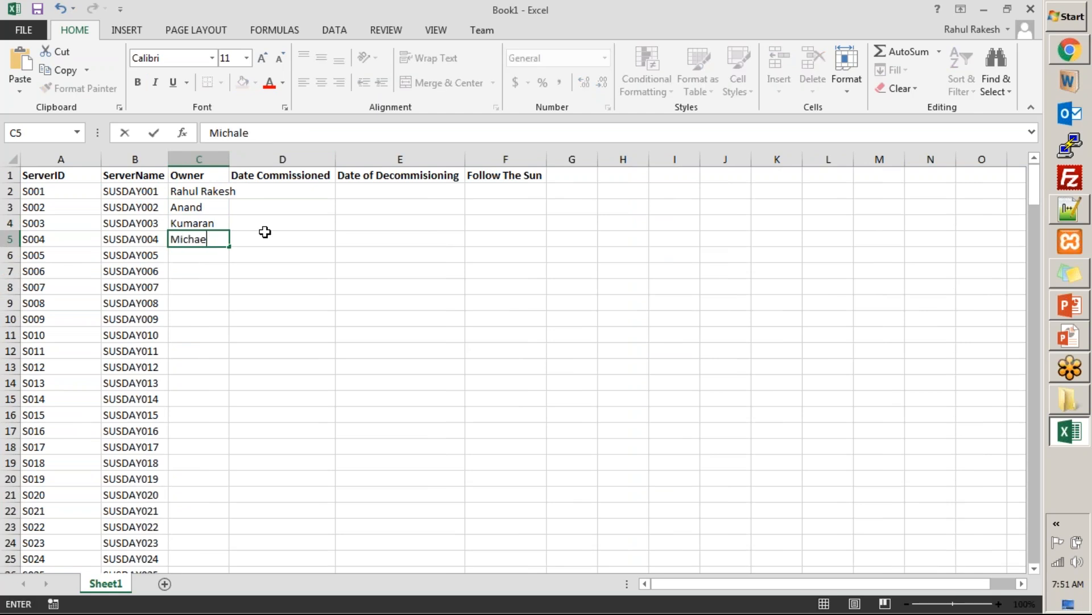
key(Return)
text(Samuel)
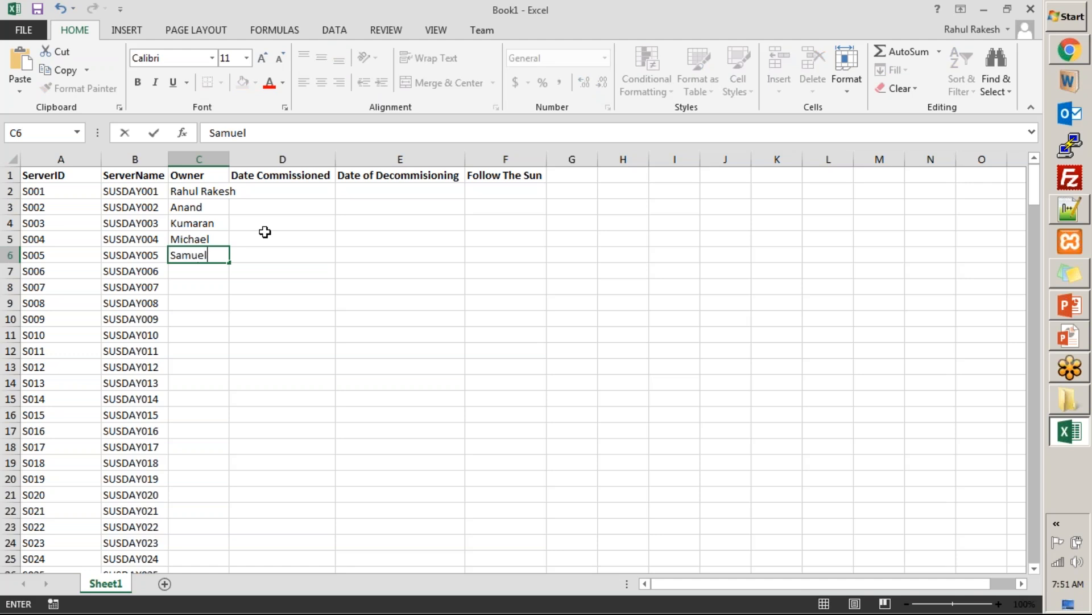
key(Return)
text(Tim)
key(Return)
text(Sundeep)
key(Return)
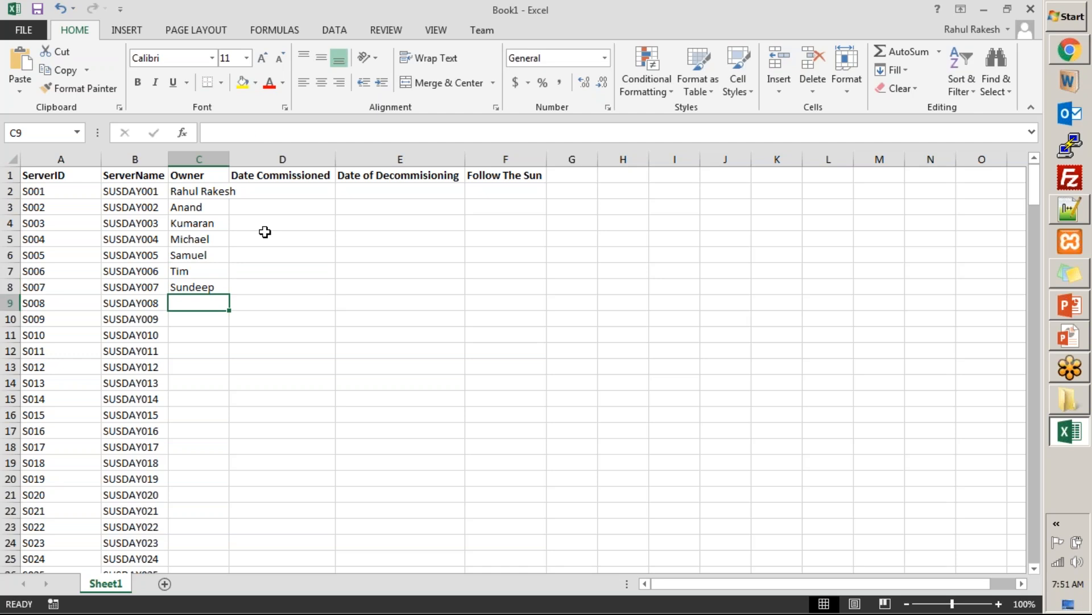
Step: Repeat the seven owner names down the Owner column to the last server row and autofit the column width
drag(212, 190, 222, 287)
click(242, 307)
drag(229, 294, 196, 548)
scroll(259, 426, up, 8)
click(301, 275)
key(ctrl+Home)
click(285, 194)
double_click(228, 157)
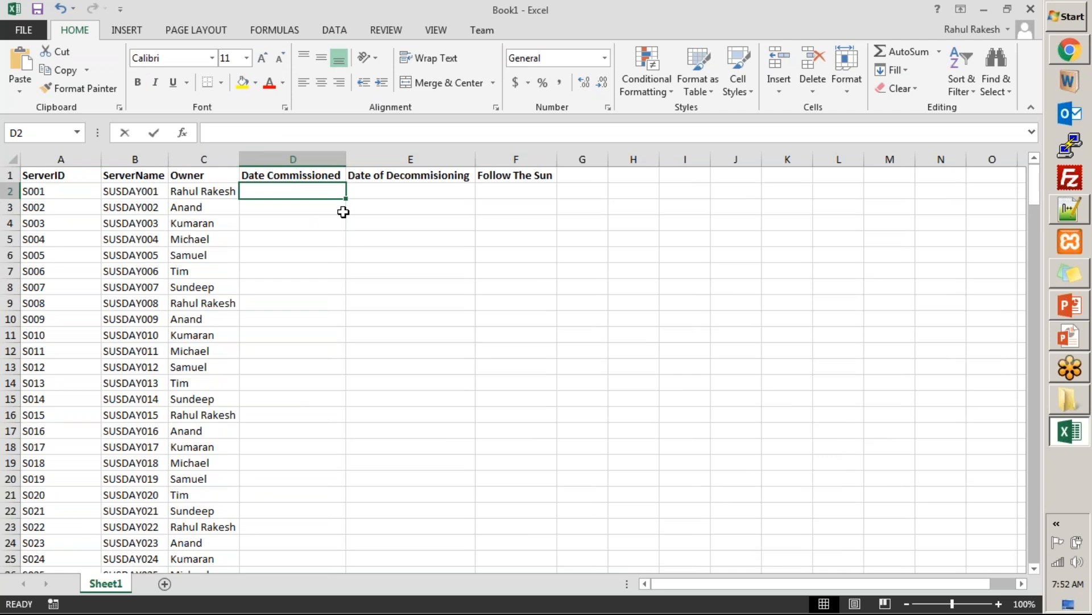
Step: Enter 1/1/2013, 1/1/2014 and 5/5/2013 in D2:D4 and repeat these commissioning dates down to the last server row
text(01-01-2013)
key(Return)
text(0)
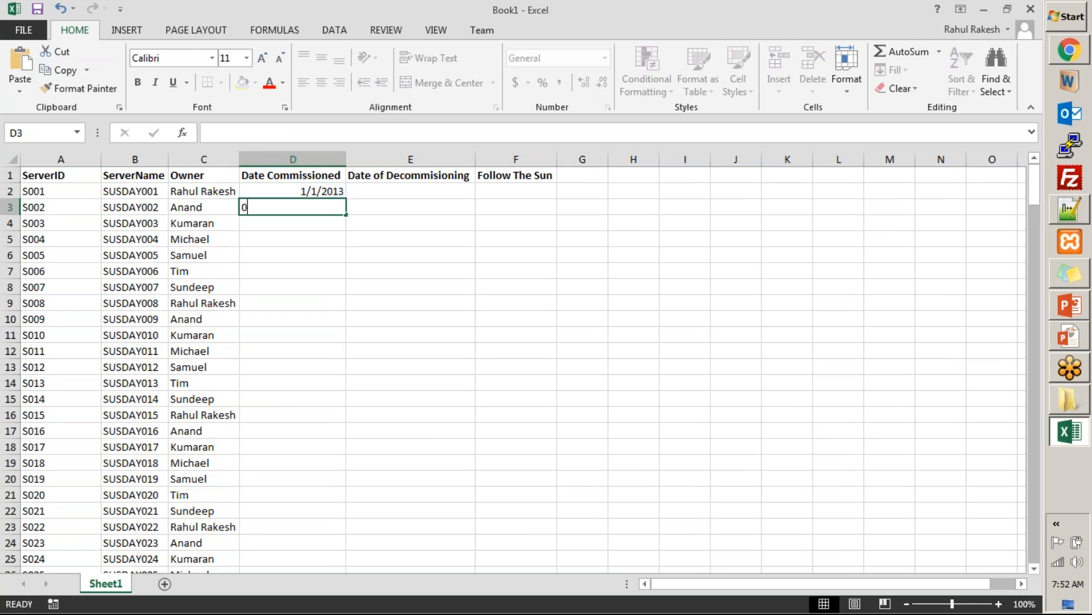
text(1-01-)
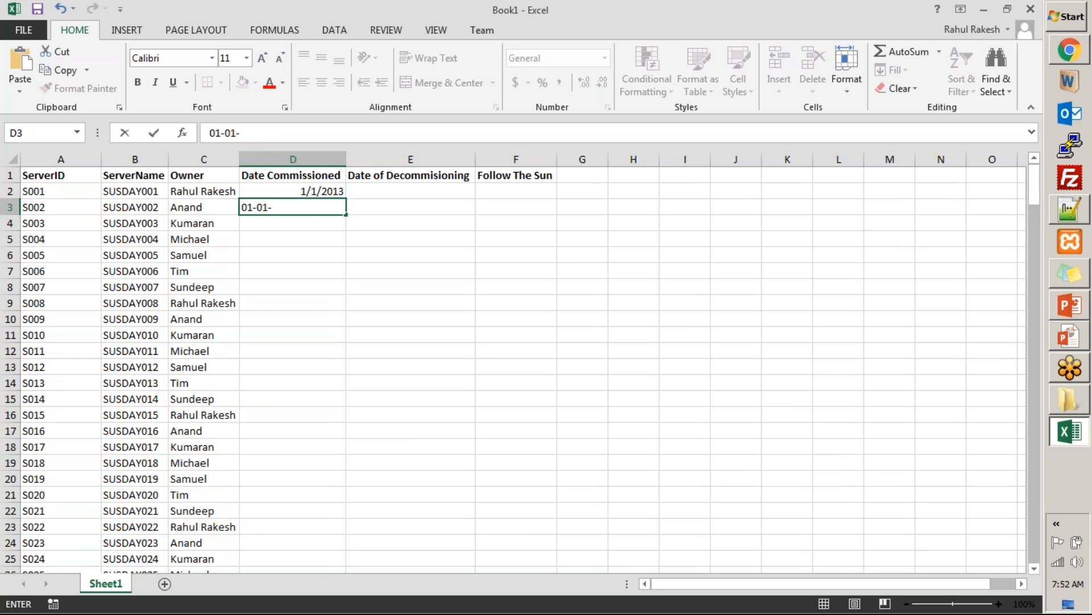
text(2014)
key(Return)
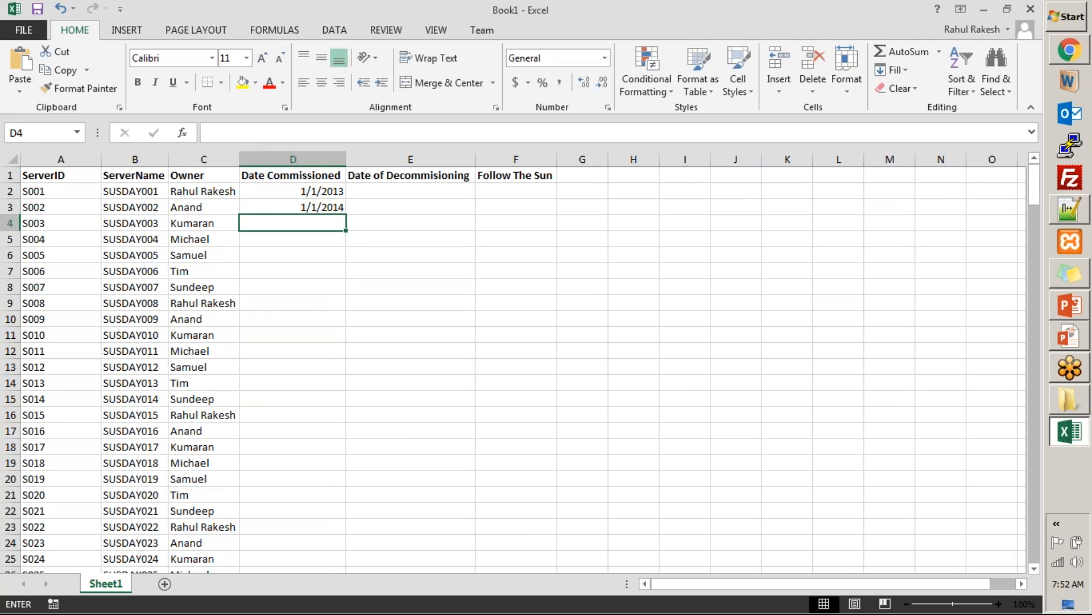
text(05/05/20)
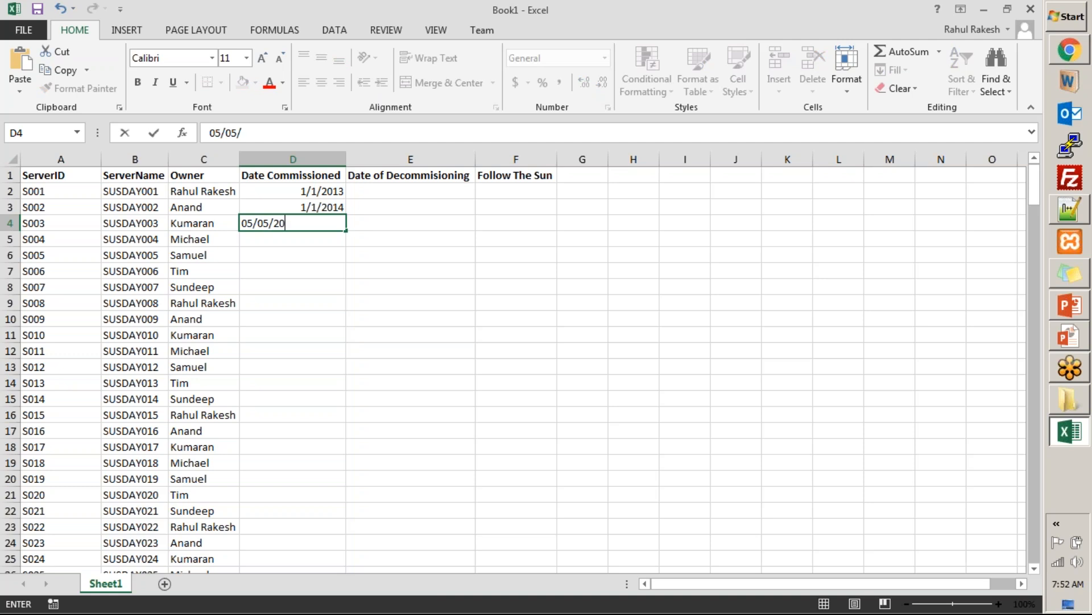
text(13)
key(Return)
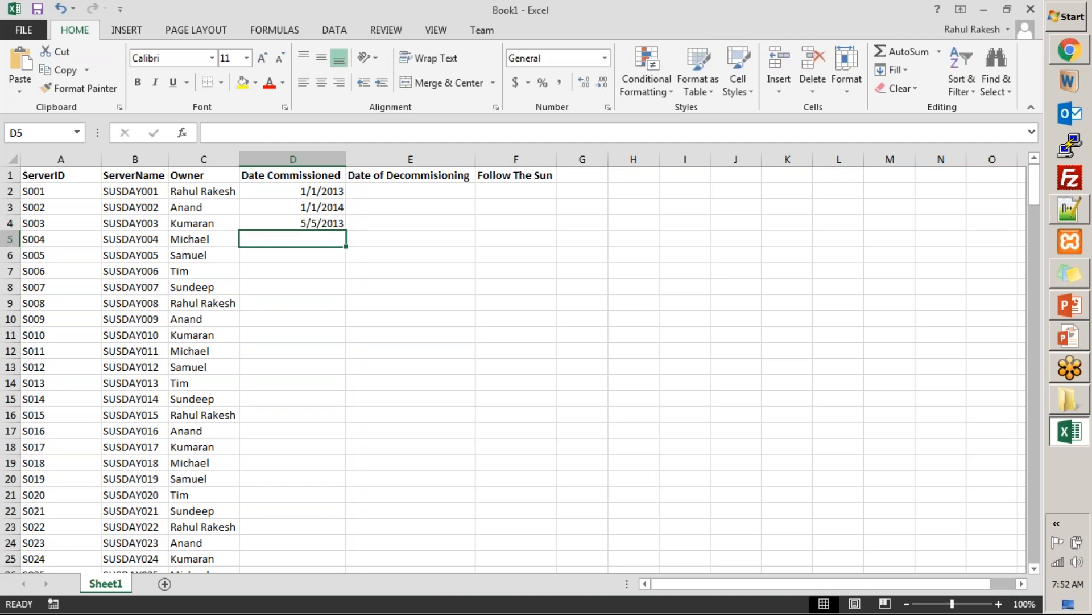
drag(320, 191, 332, 224)
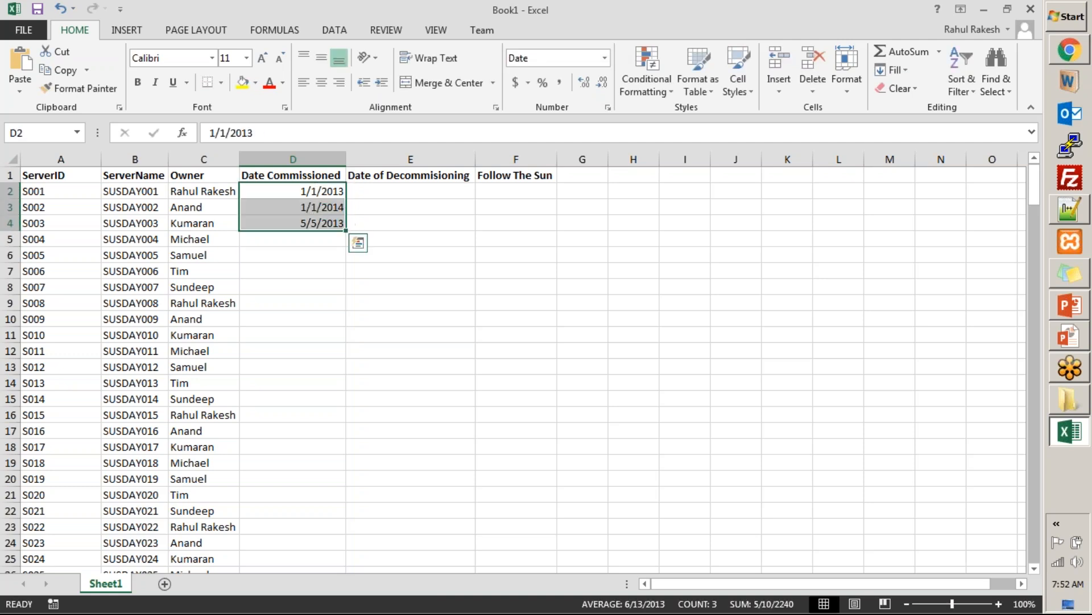
double_click(345, 232)
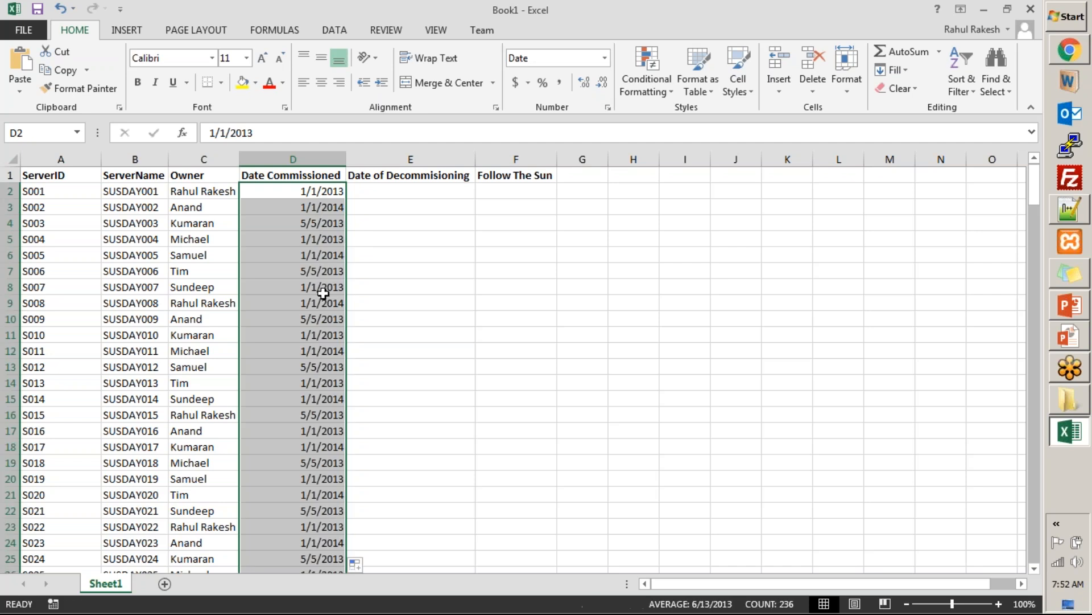
Step: Calculate the decommissioning date in E2 with =SUM(D2+1740) and fill the formula down for all servers
click(420, 194)
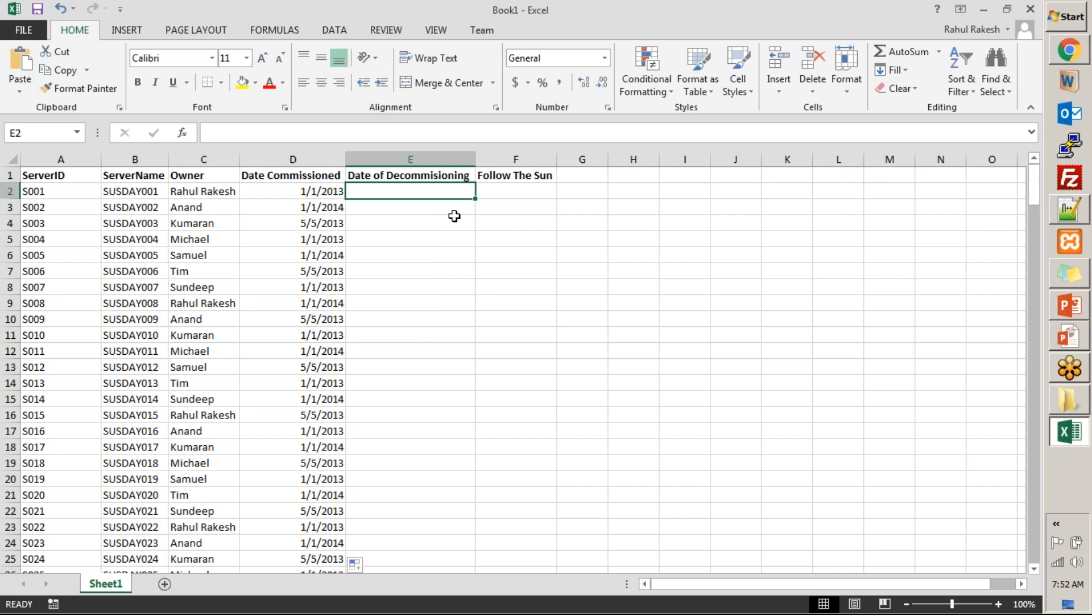
text(=)
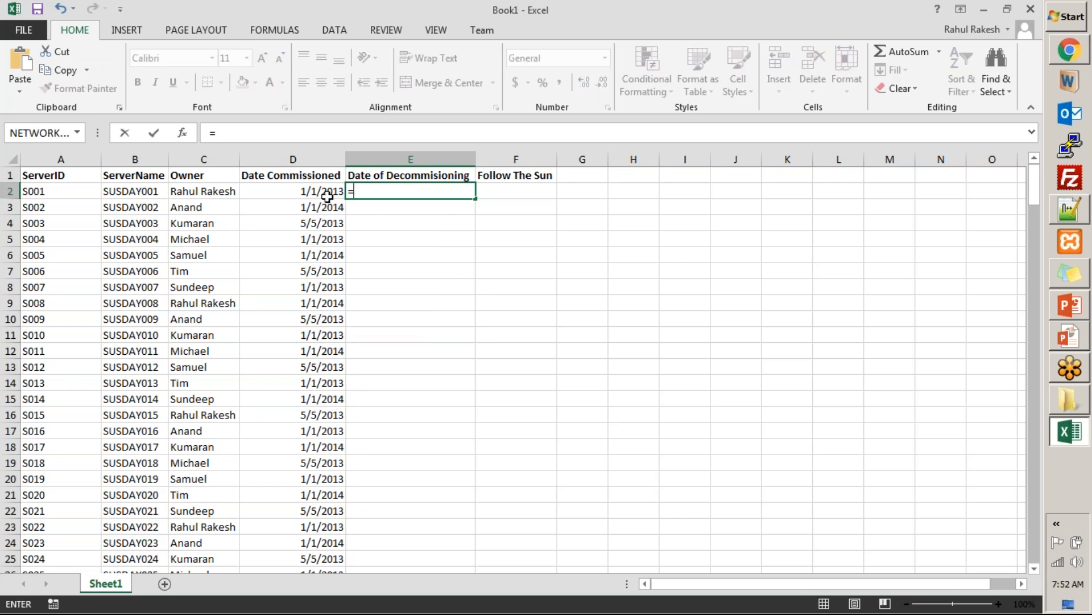
text(Sum)
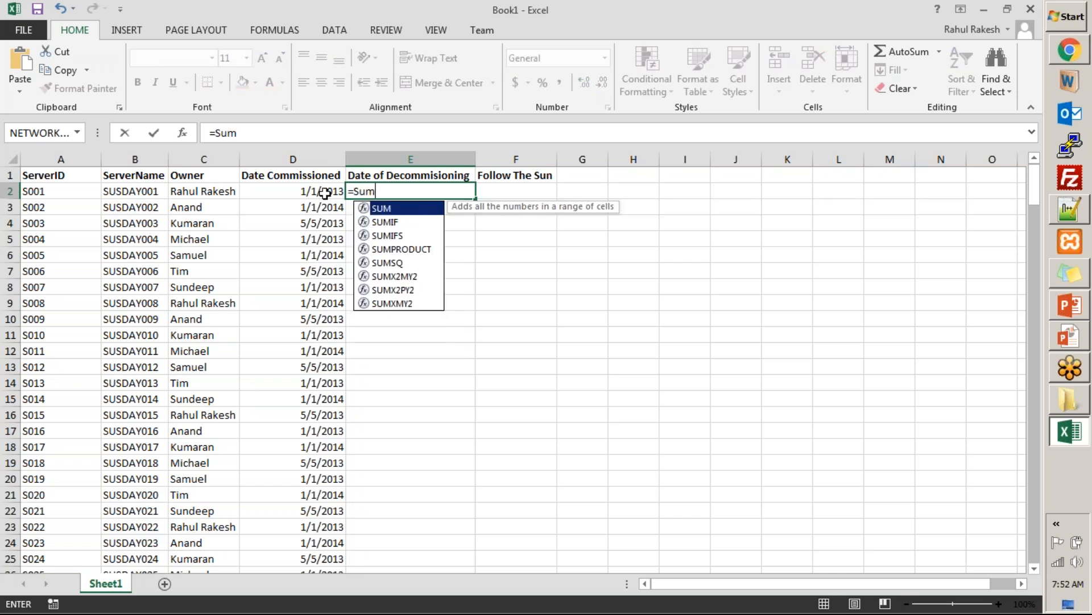
text(()
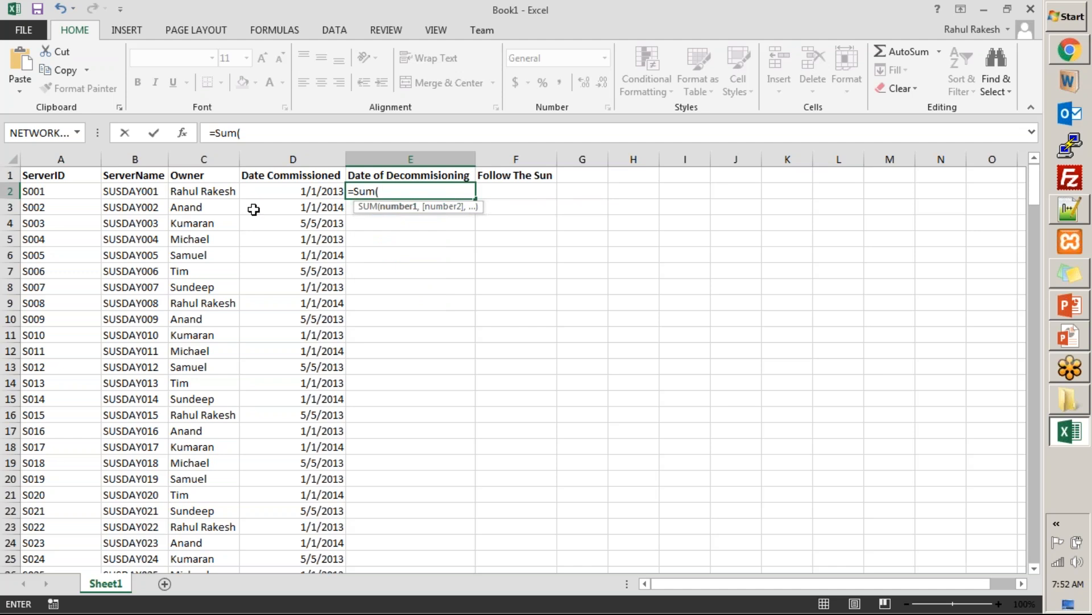
click(279, 193)
text(+174)
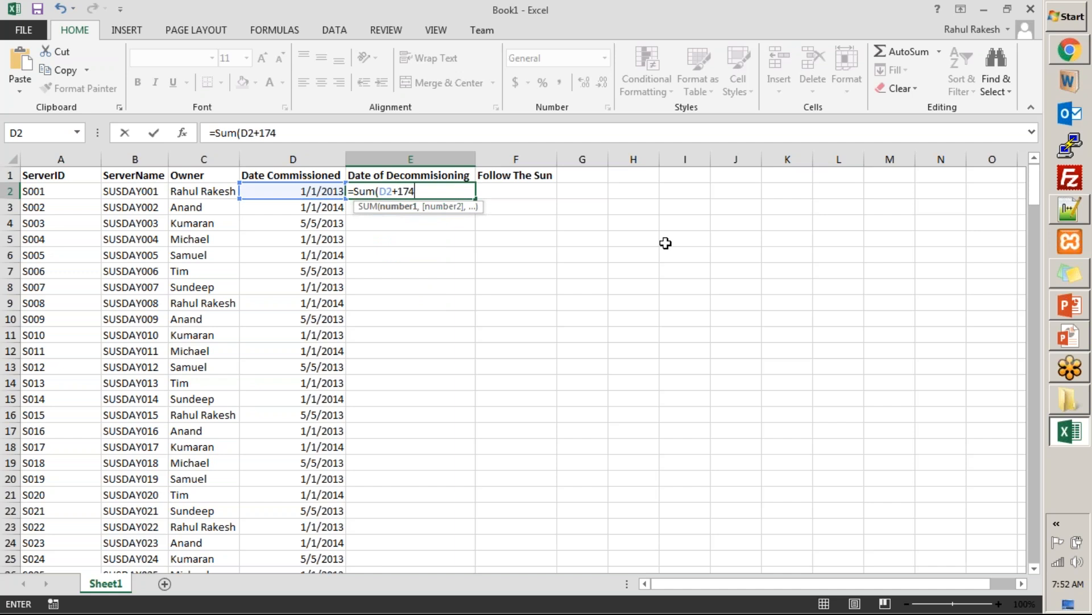
text(0)
key(Return)
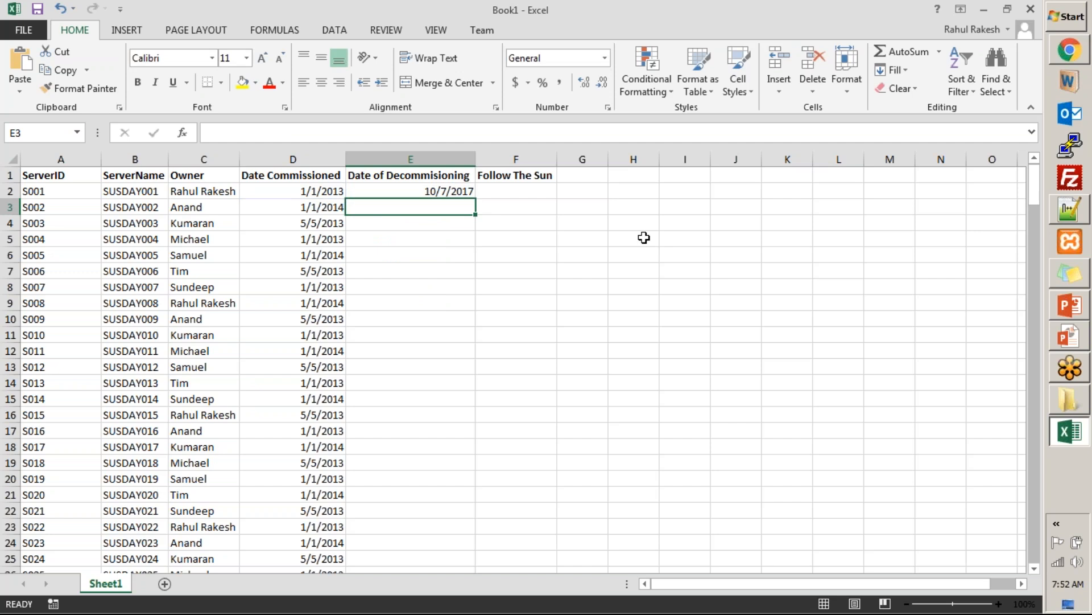
click(467, 194)
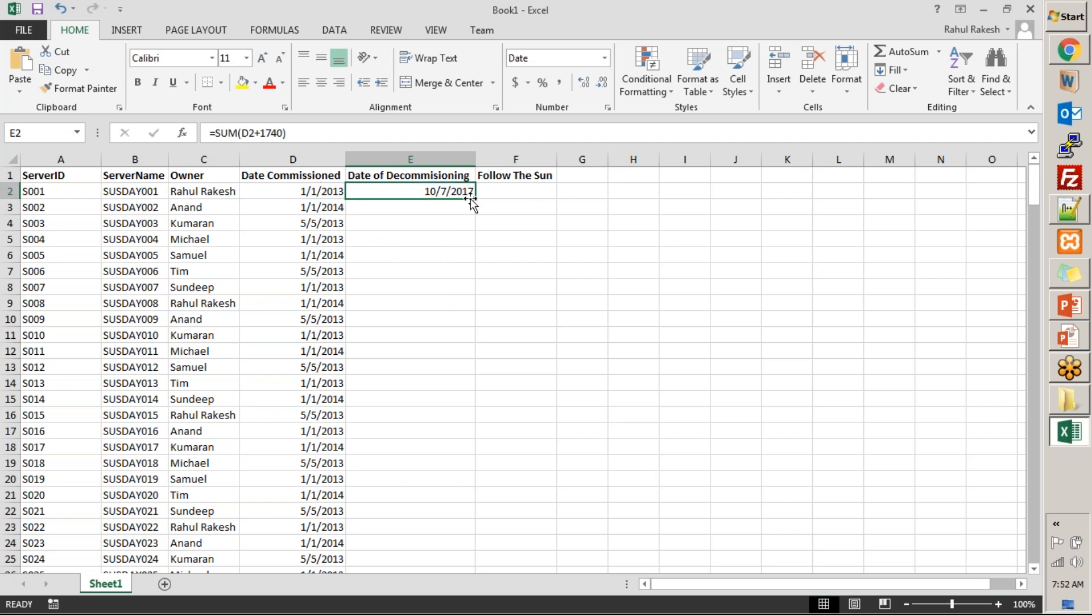
double_click(474, 199)
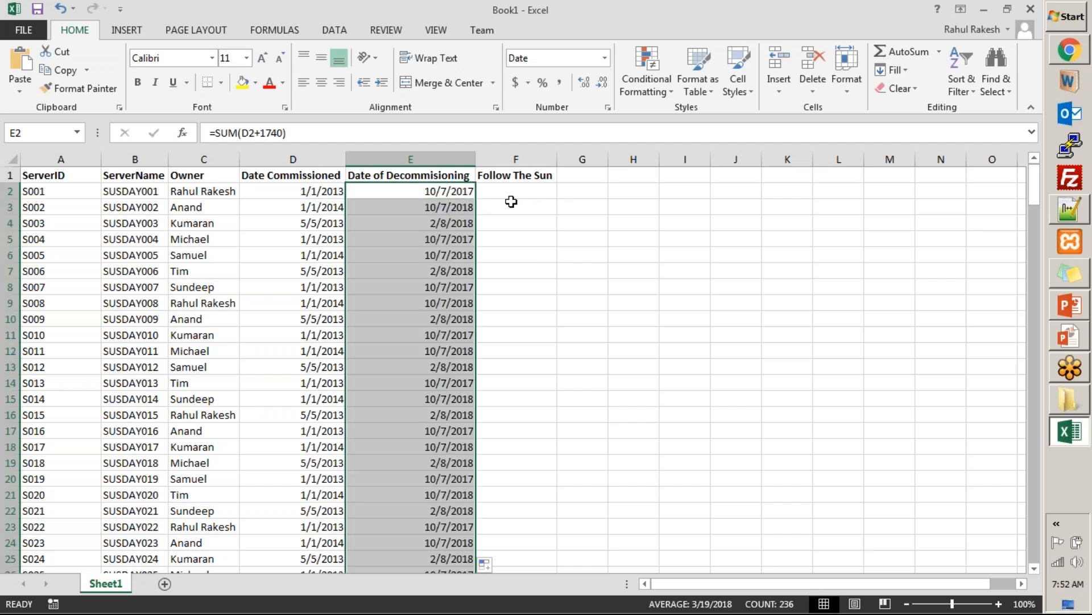
Step: Enter the Follow The Sun values Y, N, Y, Y, N, N, Y, Y in F2:F9
click(512, 192)
text(Y)
key(Return)
text(N)
key(Return)
text(Y)
key(Return)
text(Y)
key(Return)
text(N)
key(Return)
text(N)
key(Return)
text(Y)
key(Return)
text(Y)
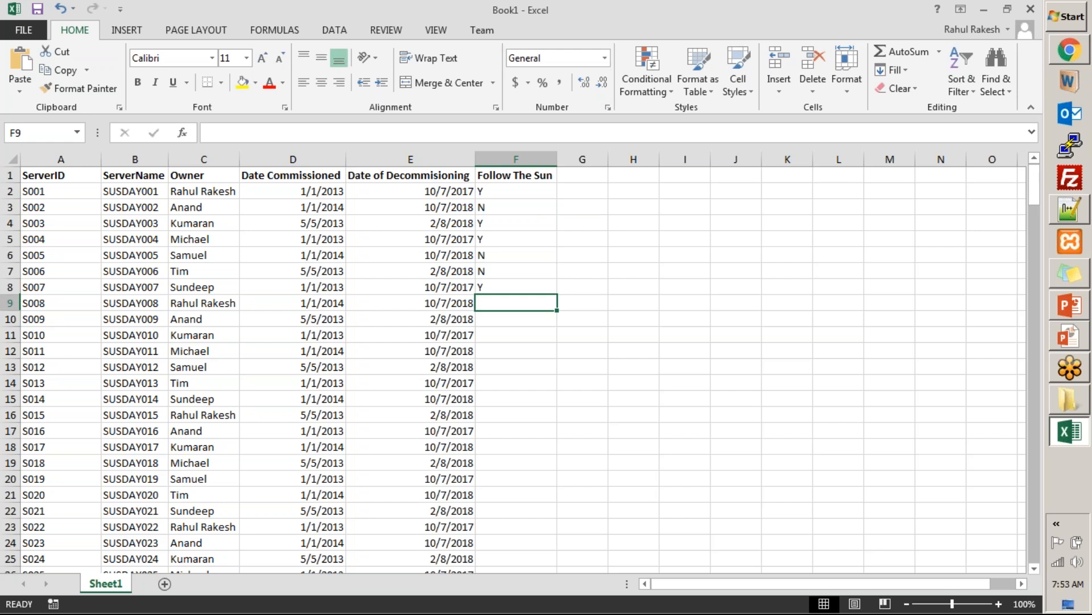
Step: Repeat the eight-value Y/N pattern down the Follow The Sun column for the remaining servers
key(shift+Up)
key(shift+Up)
key(shift+Up)
key(shift+Up)
key(shift+Up)
key(shift+Up)
key(shift+Up)
key(Return)
click(497, 444)
click(524, 194)
drag(524, 193, 546, 569)
click(683, 413)
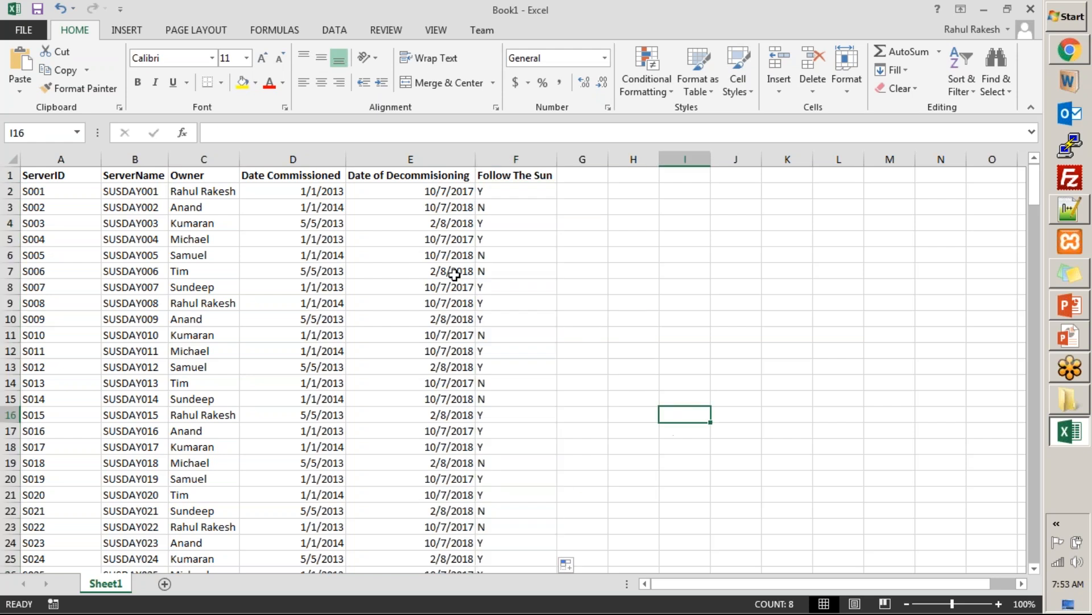
Step: Center the contents of the entire server table horizontally, including the header row
click(39, 169)
key(ctrl+shift+Down)
key(ctrl+shift+Right)
click(321, 83)
click(683, 350)
key(ctrl+Home)
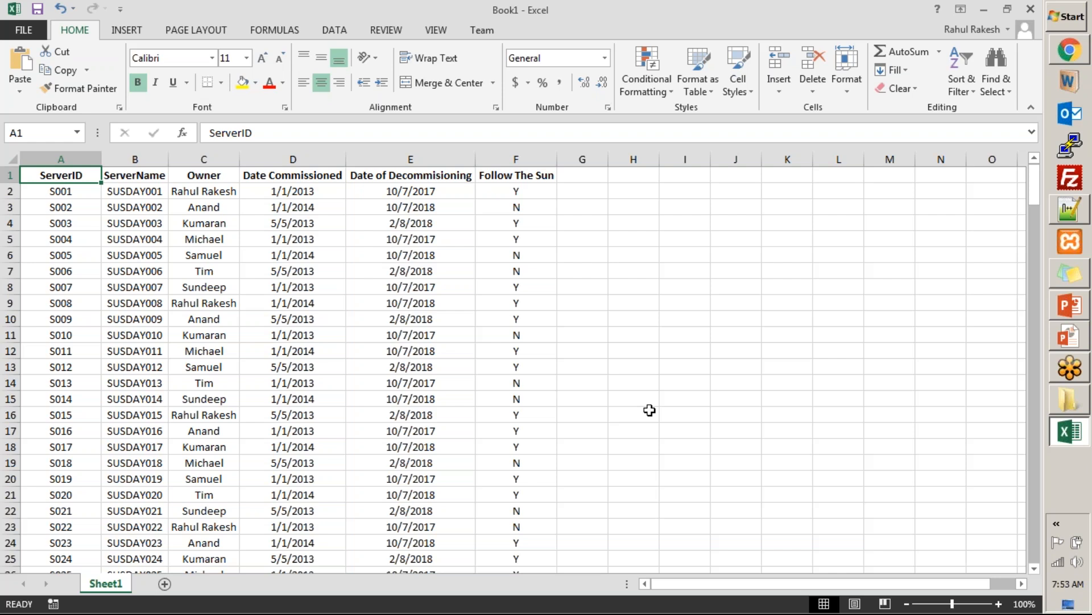
scroll(558, 373, down, 20)
scroll(558, 373, down, 20)
scroll(555, 383, up, 20)
scroll(441, 367, down, 15)
scroll(442, 367, down, 20)
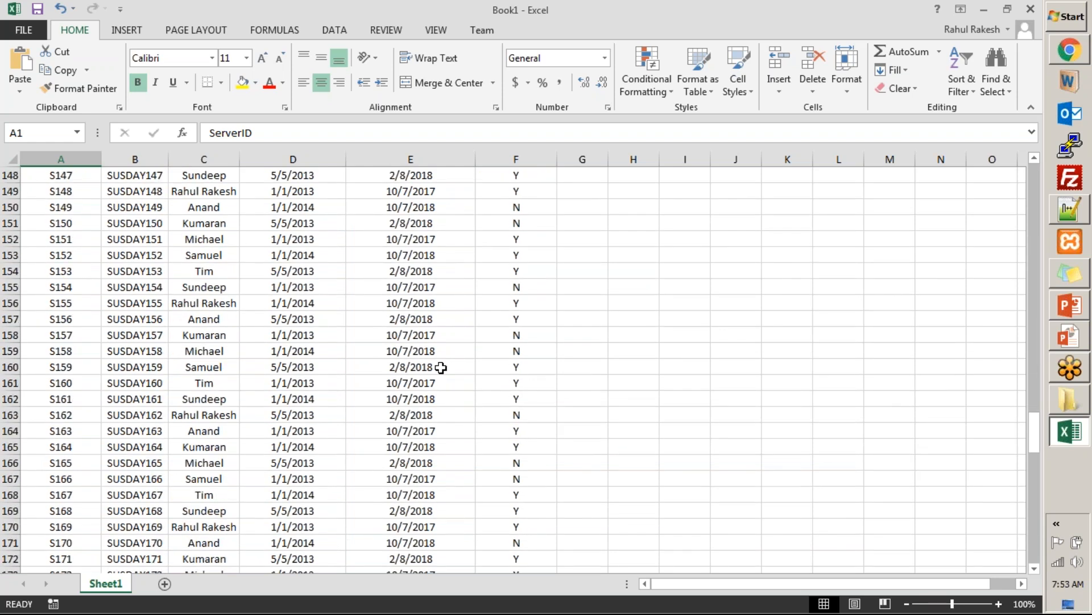
scroll(442, 367, up, 20)
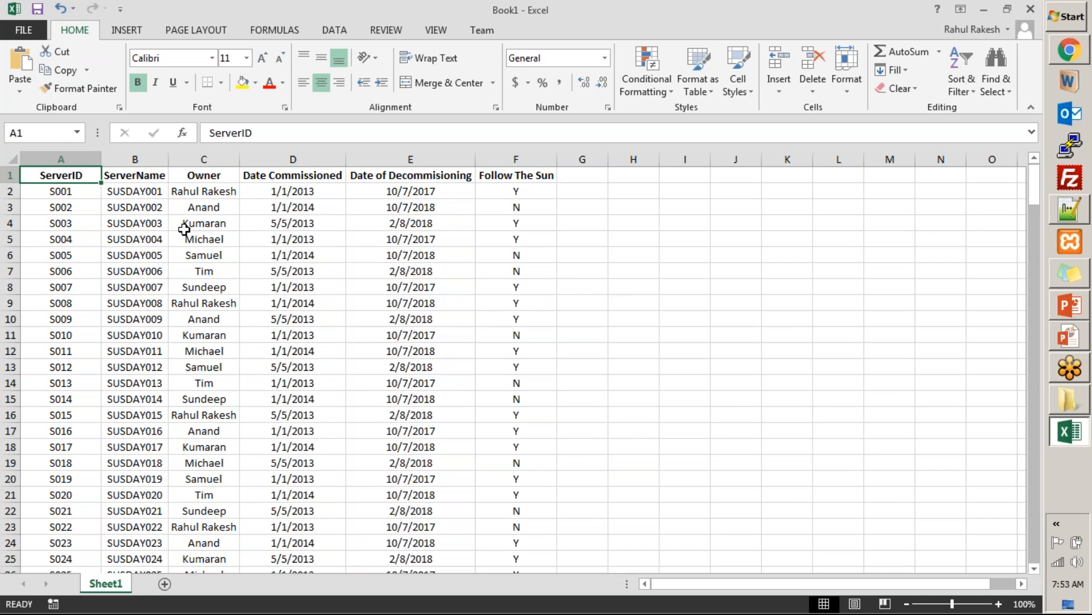
Step: Save the workbook as ServerList in the Downloads folder on the D: drive as an Excel Workbook
key(ctrl+s)
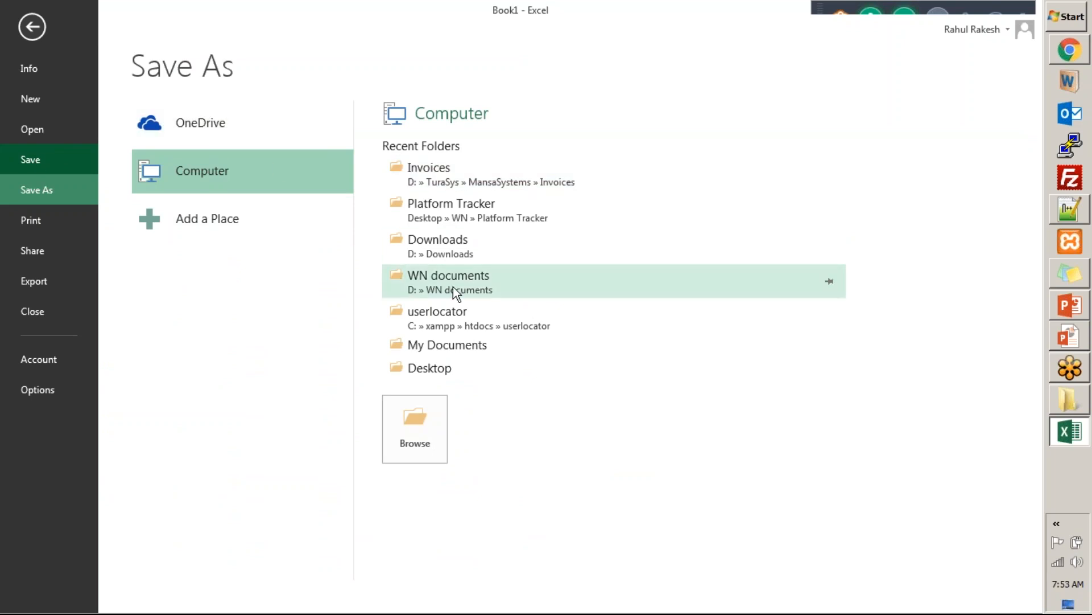
click(449, 367)
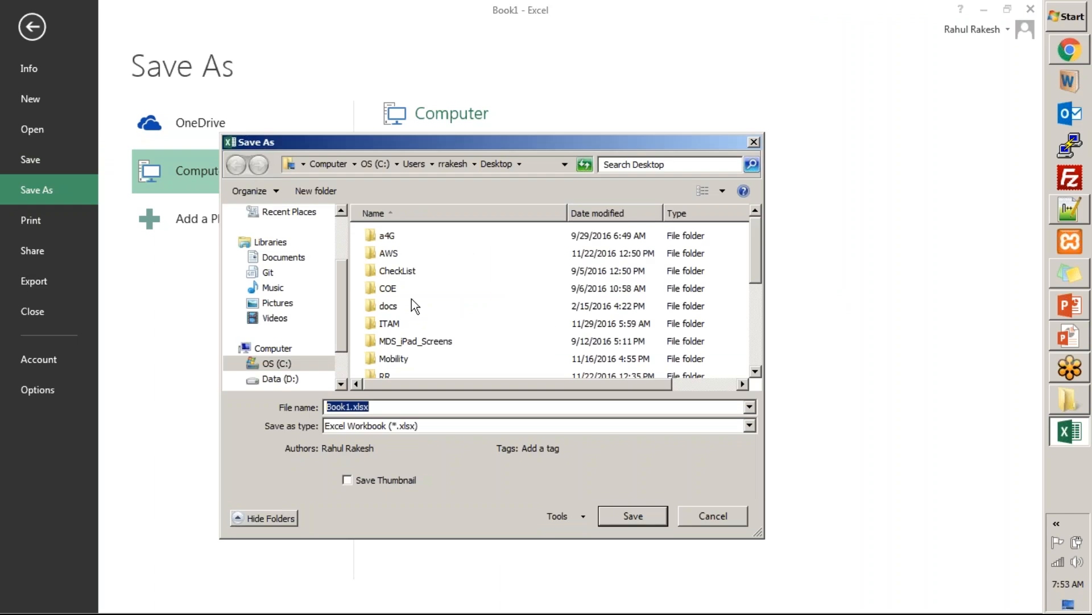
click(285, 378)
double_click(390, 288)
double_click(423, 407)
text(ServerList)
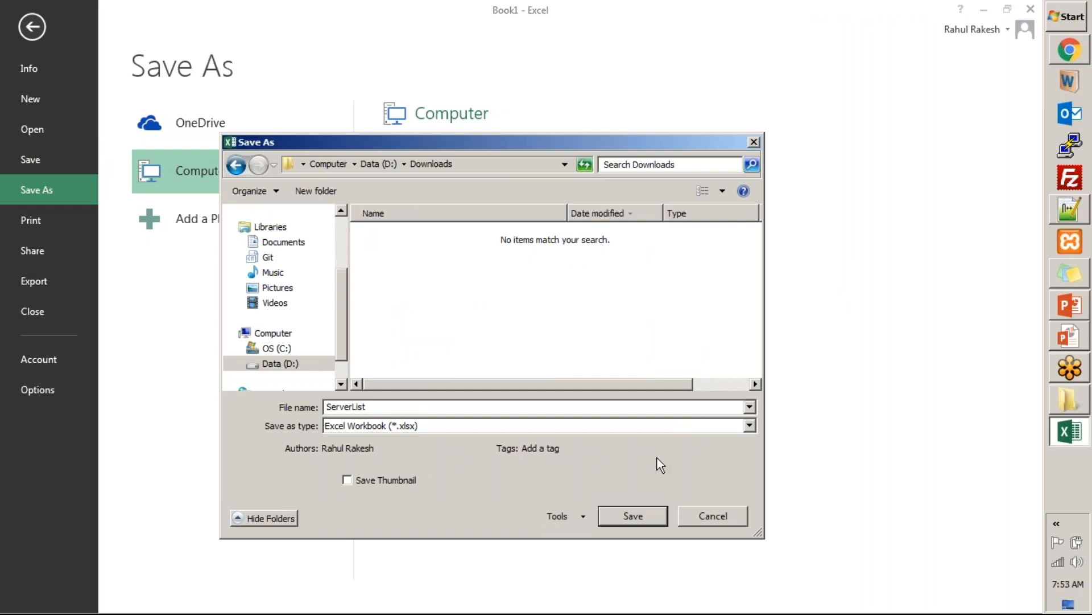
click(633, 516)
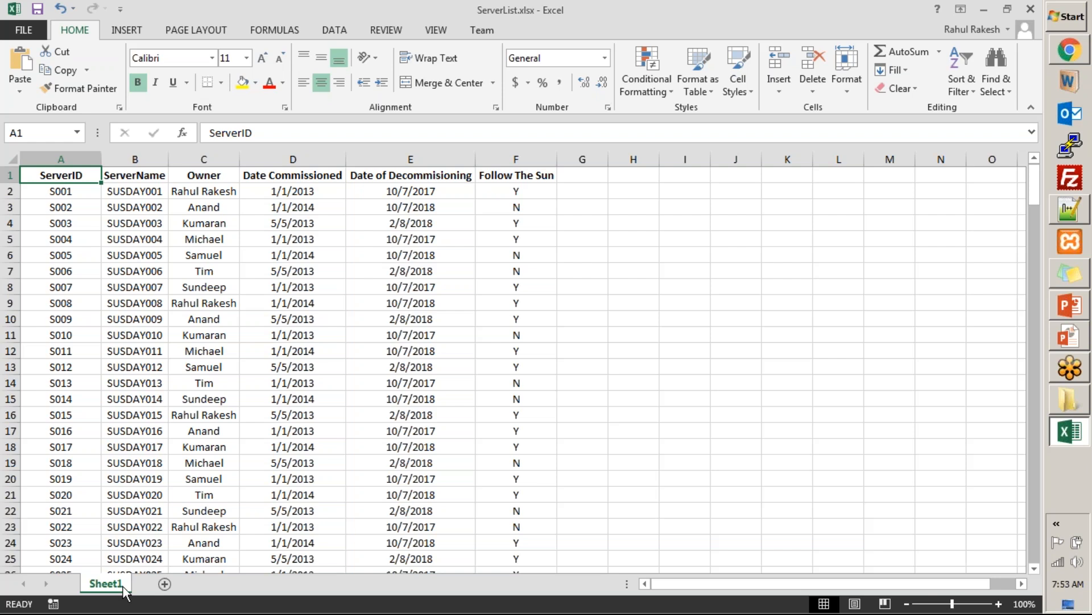
Step: Switch to ServiceNow in the Chrome browser and close the My Instance tab
key(alt+Tab)
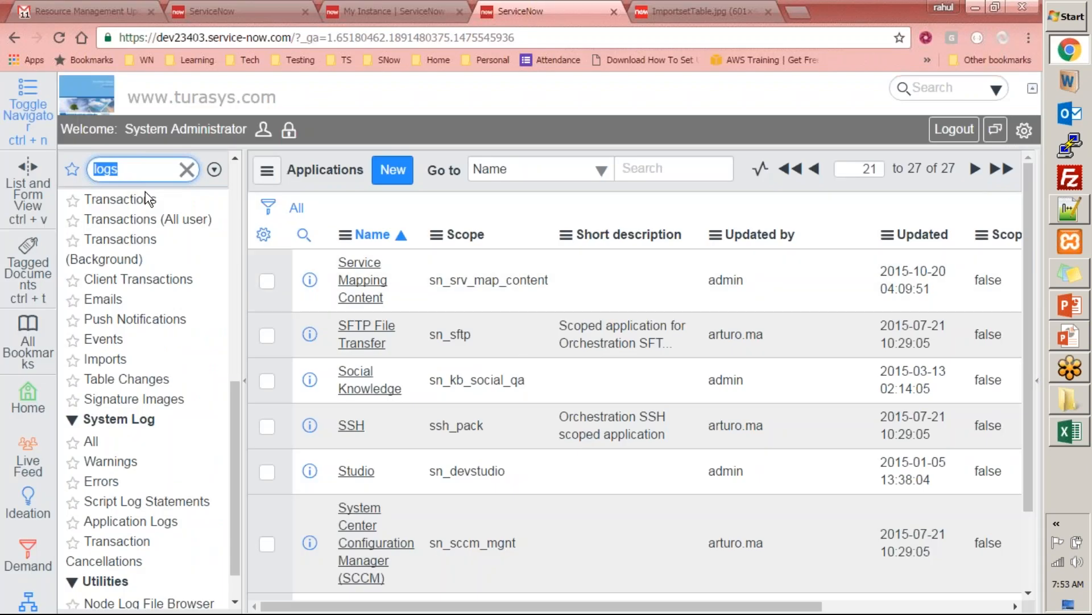
click(140, 171)
drag(233, 421, 234, 204)
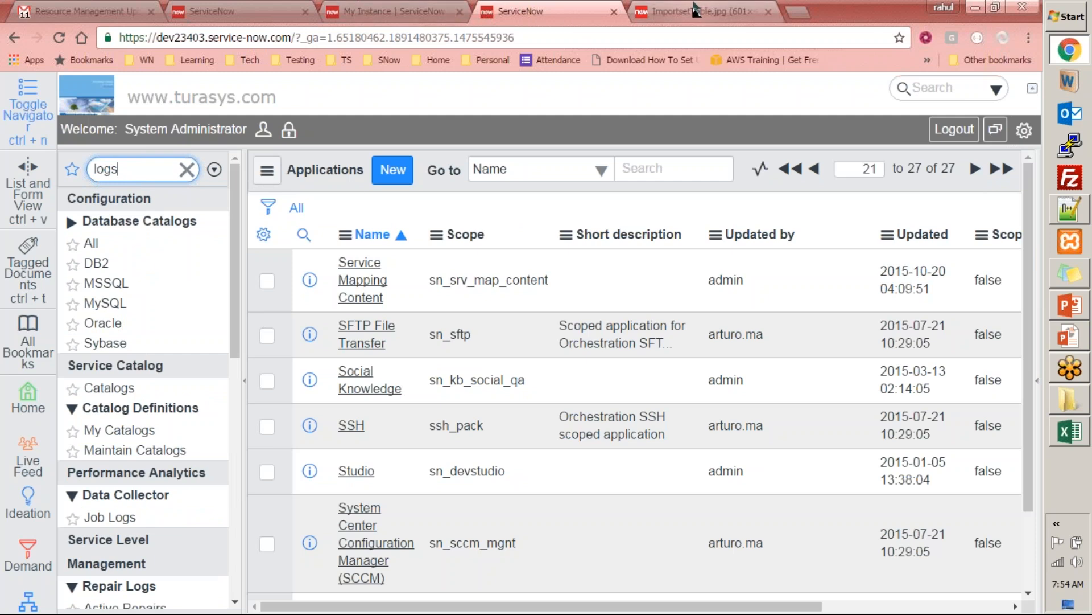
click(444, 13)
click(458, 11)
Step: Filter the ServiceNow navigator by "tables" and open Tables & Columns under System Definition
click(186, 169)
click(171, 169)
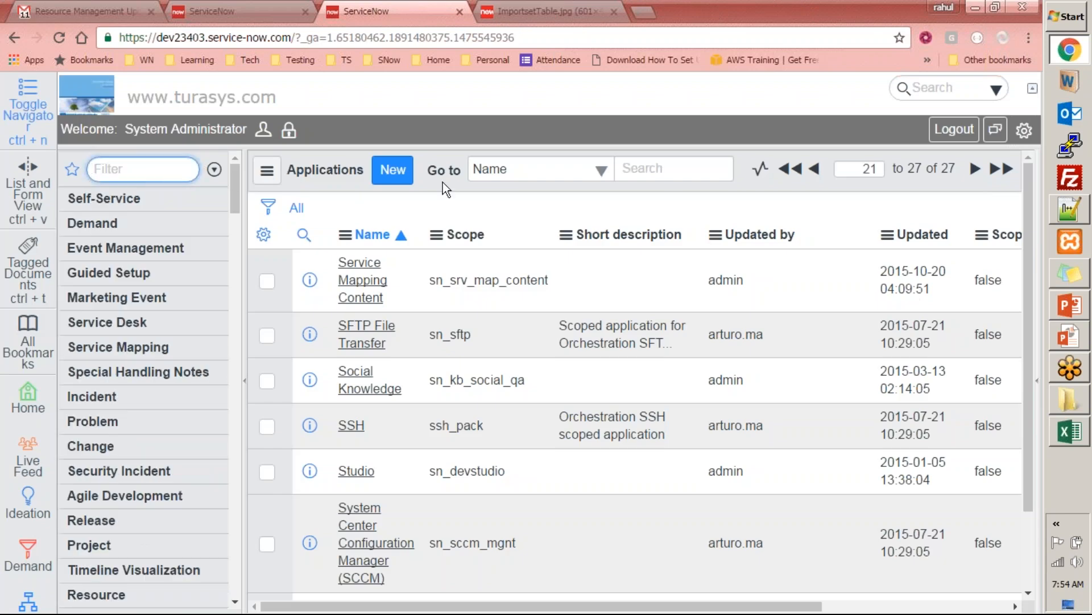
text(t)
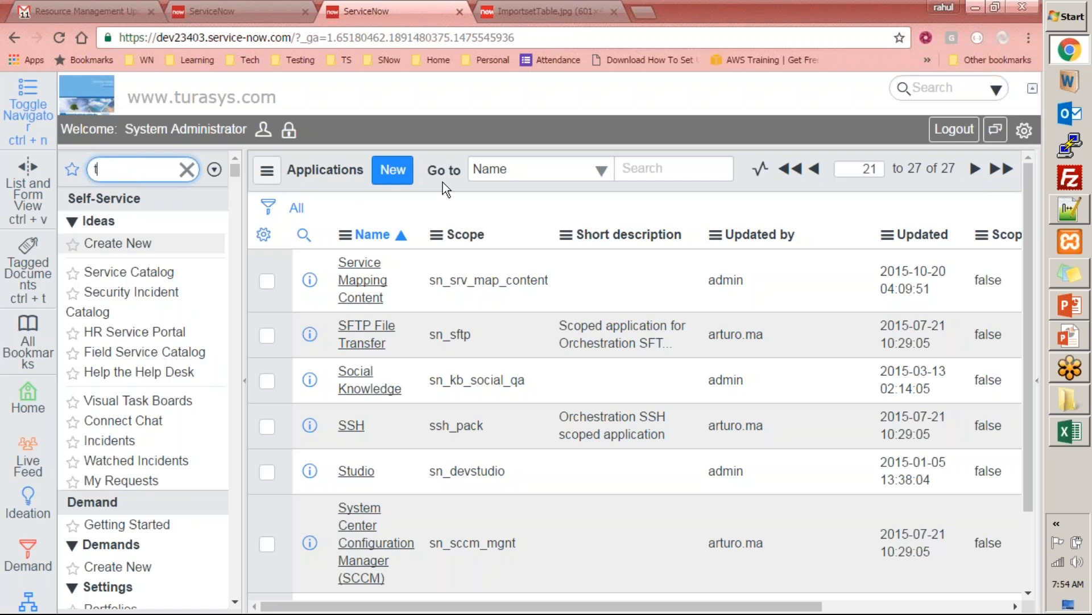
text(ables)
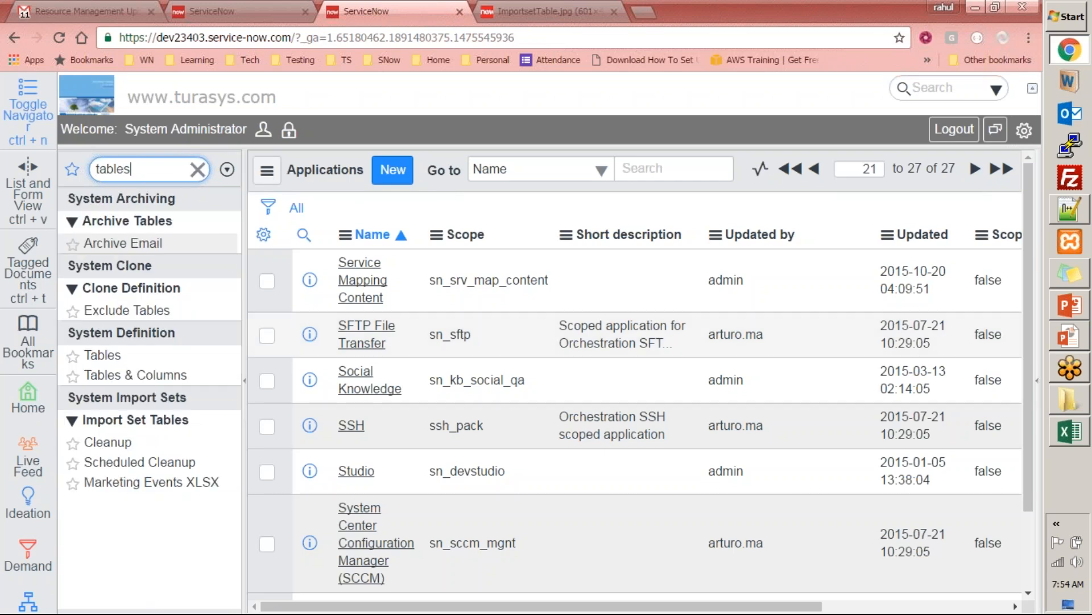
click(152, 375)
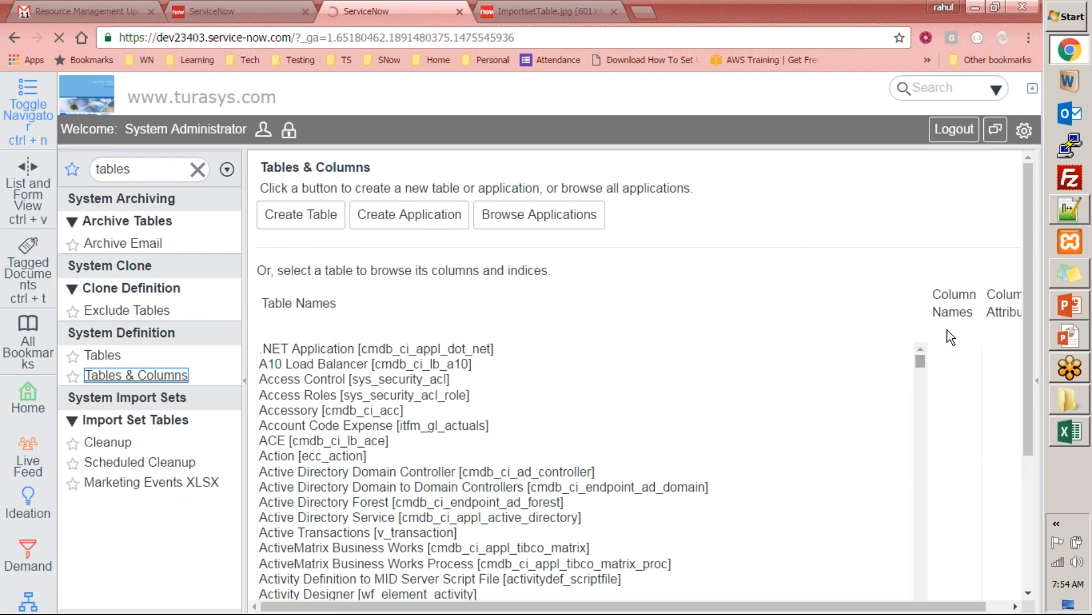
Step: Find the Server [cmdb_ci_server] table in the list of table names
drag(1030, 273, 1039, 245)
click(324, 461)
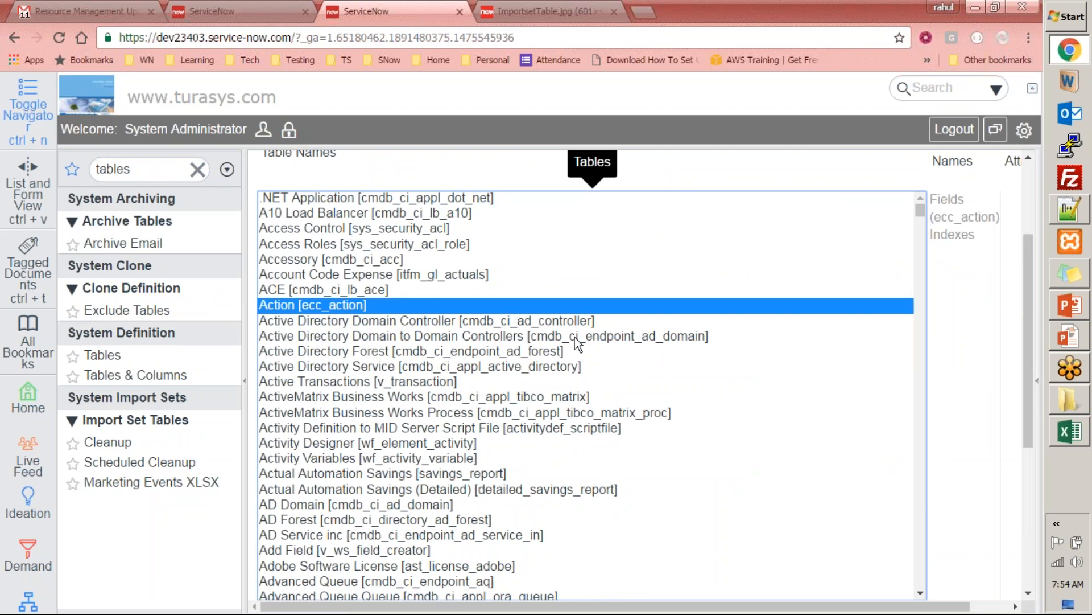
text(server)
scroll(825, 490, down, 3)
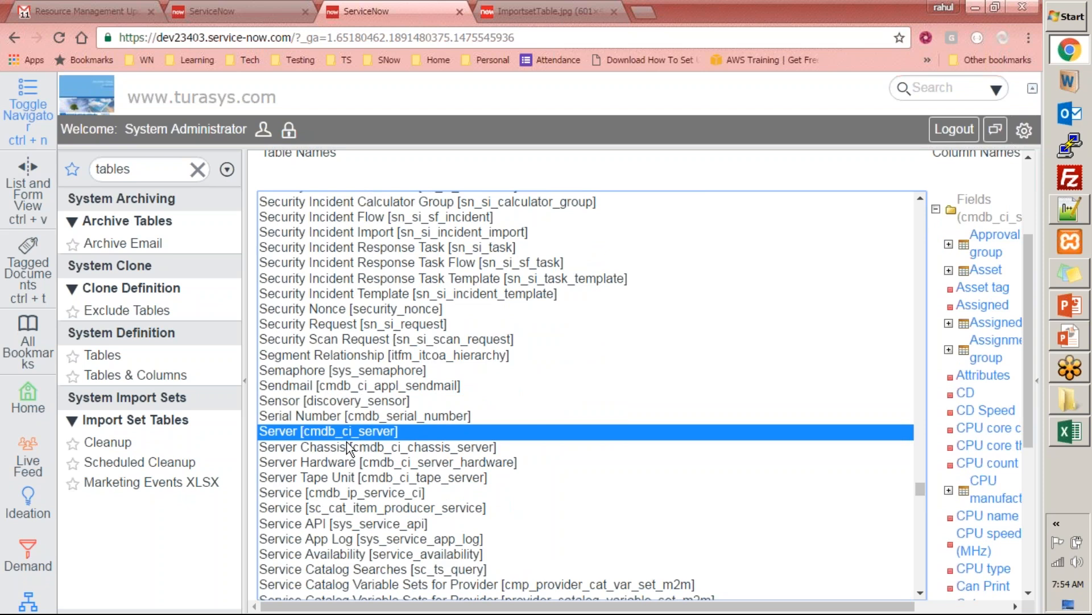
Step: Open the record list of the cmdb_ci_server table through the navigator filter, and set the filter back to "tables"
click(164, 170)
text(cmdb_ci_server)
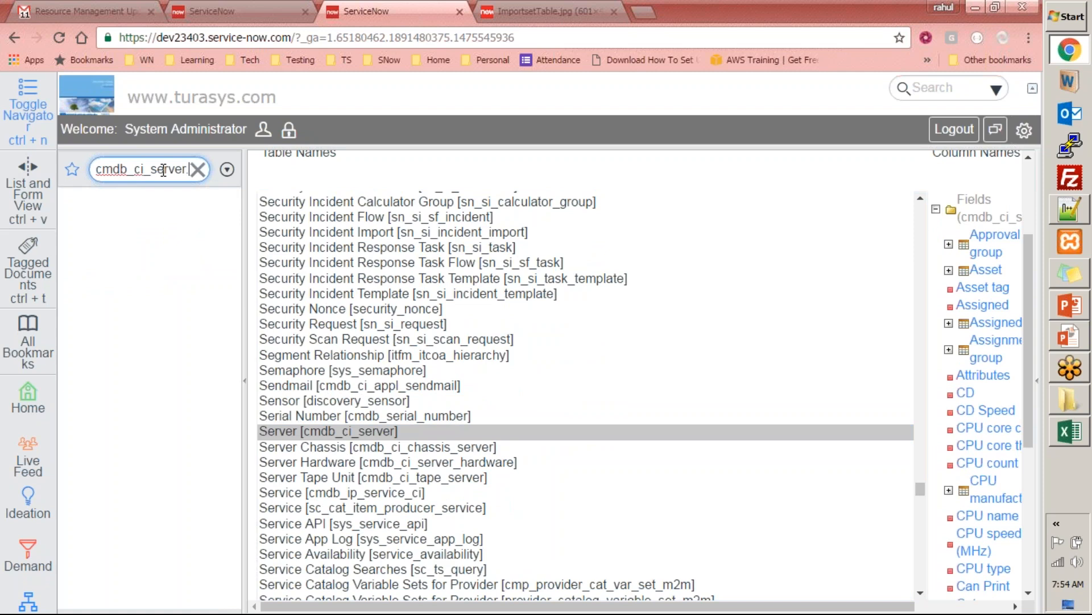
double_click(163, 170)
text(tables)
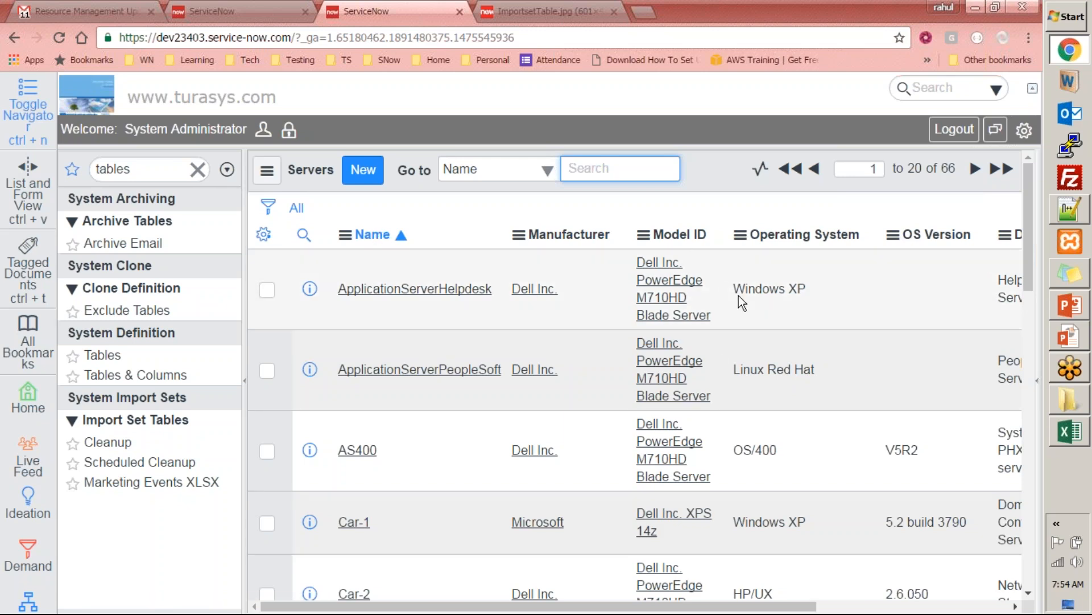
Step: Switch back to the ServerList workbook in Excel, add the header Manufacturer1 in G1 and fit the column width to it
click(1069, 430)
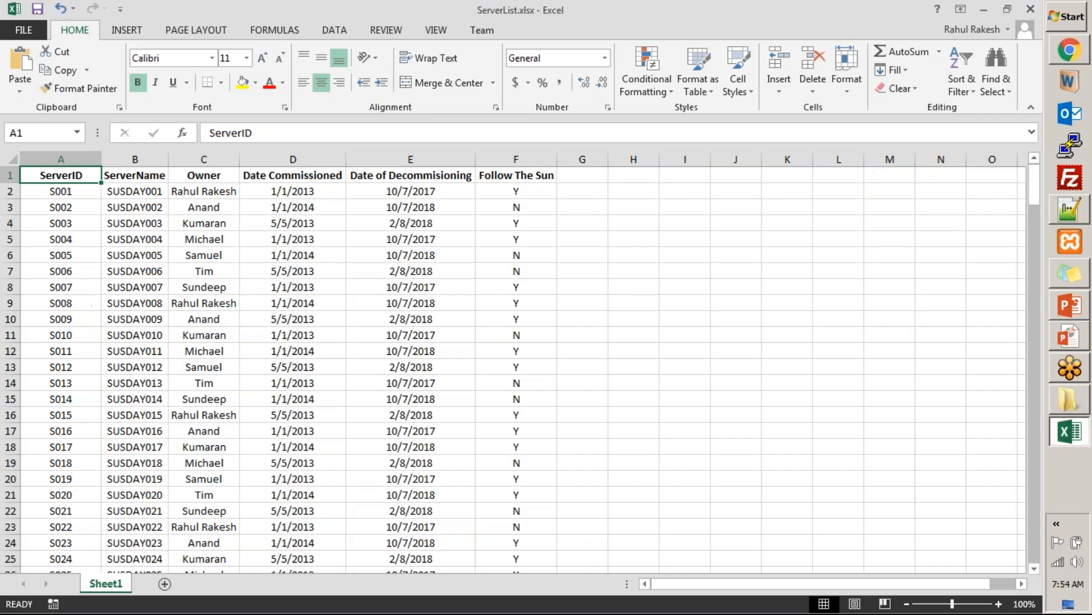
click(593, 174)
text(Ma)
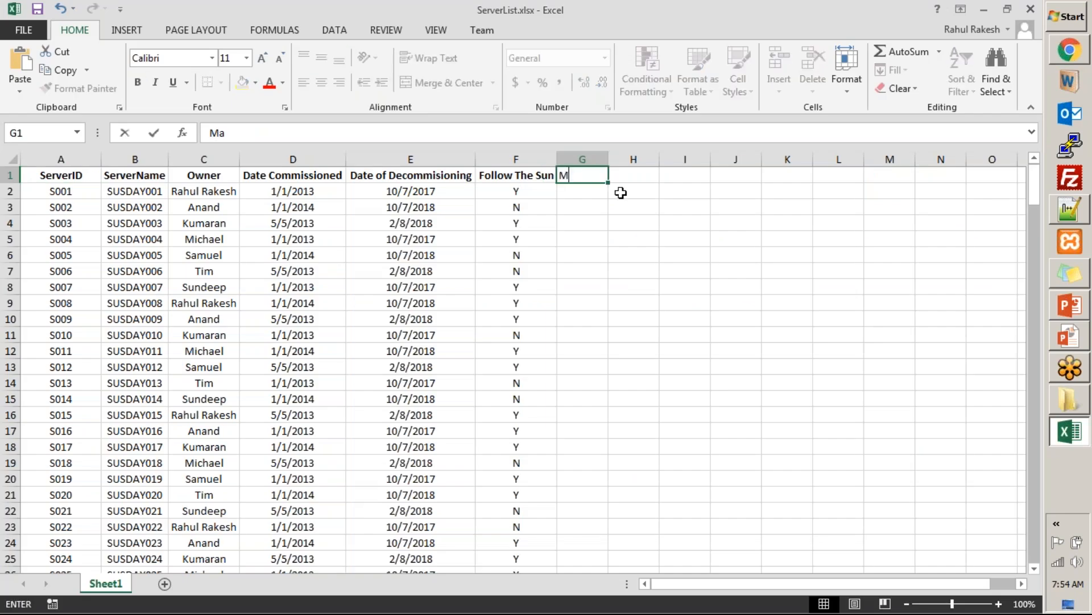
text(nufacturer1)
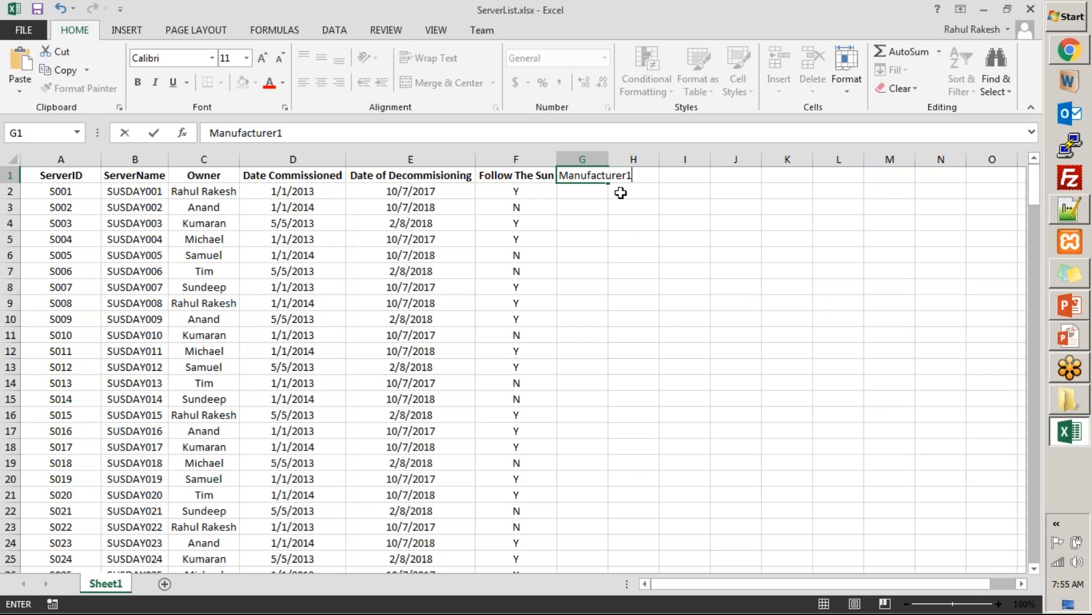
key(Return)
double_click(608, 152)
Step: Rename the headers in B1 and A1 to ServerName1 and ServerID1
click(152, 177)
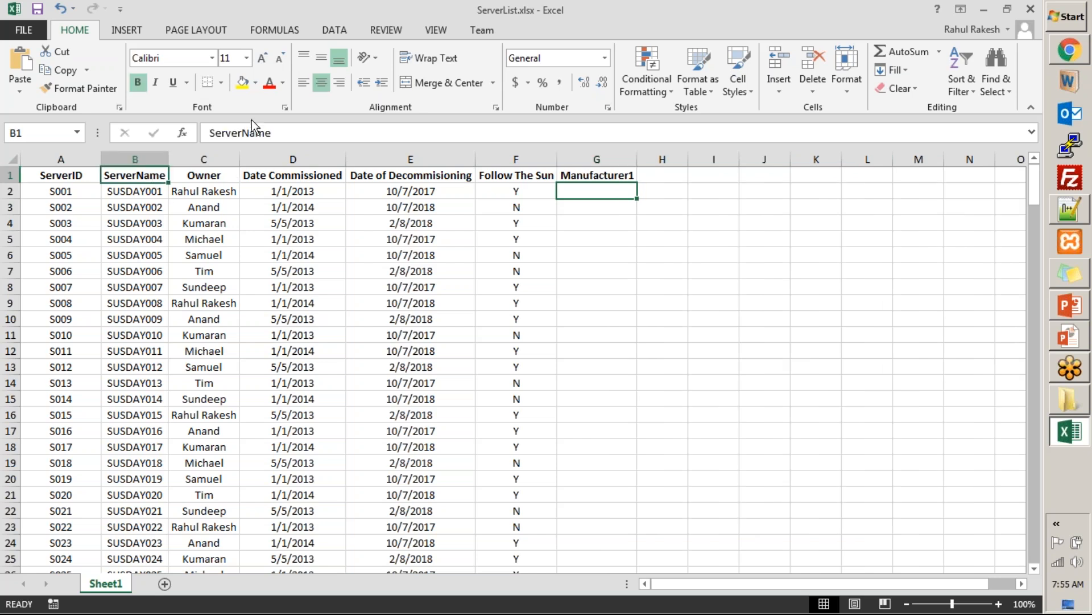
key(F2)
text(1)
key(Return)
click(80, 176)
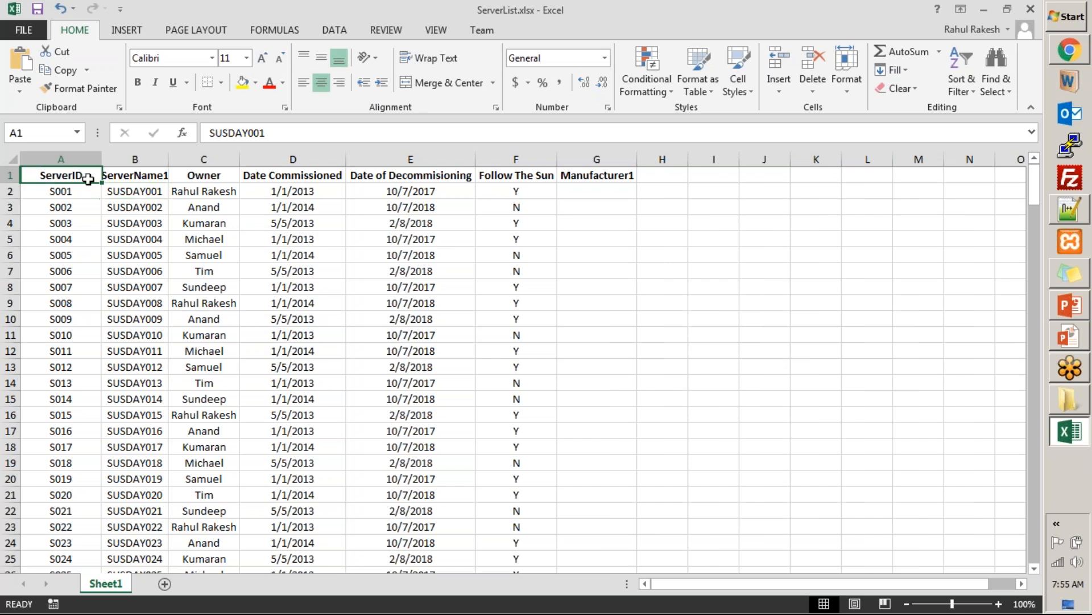
key(F2)
text(1)
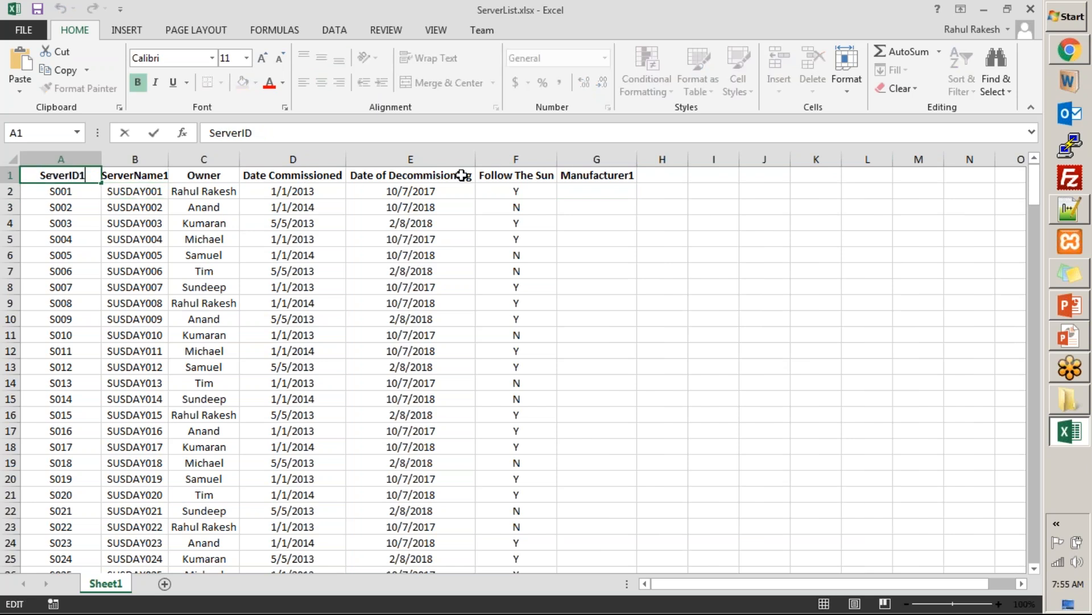
key(Return)
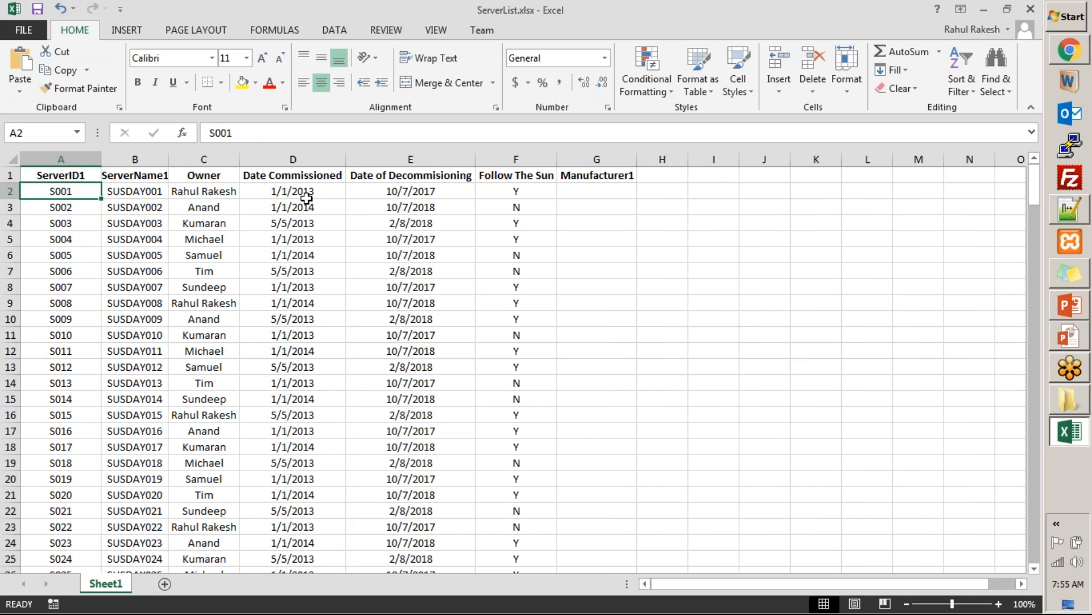
Step: Enter the manufacturers Dell, Amazon, EMC, HP and IBM in G2:G6
click(598, 192)
text(Dell)
key(Return)
text(Amazon)
key(Return)
text(EMC)
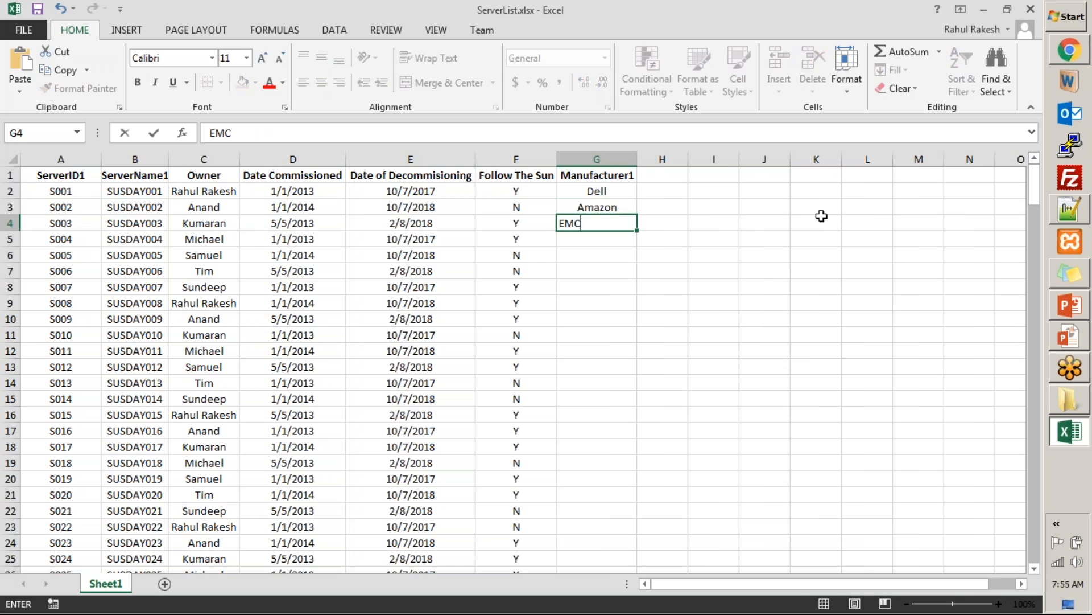
key(Return)
text(HP)
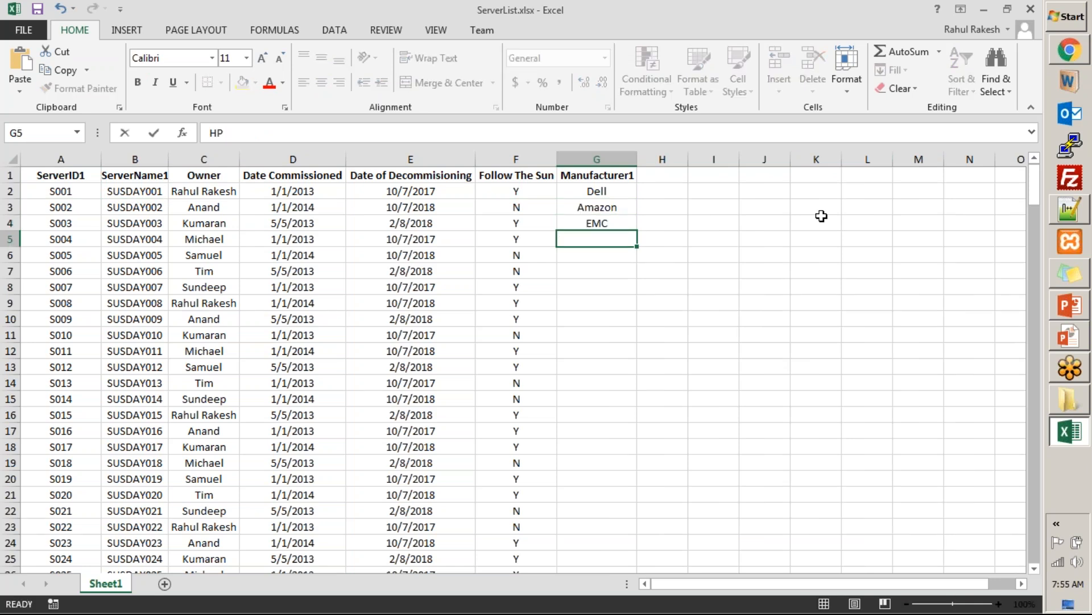
key(Return)
text(IBM)
key(Return)
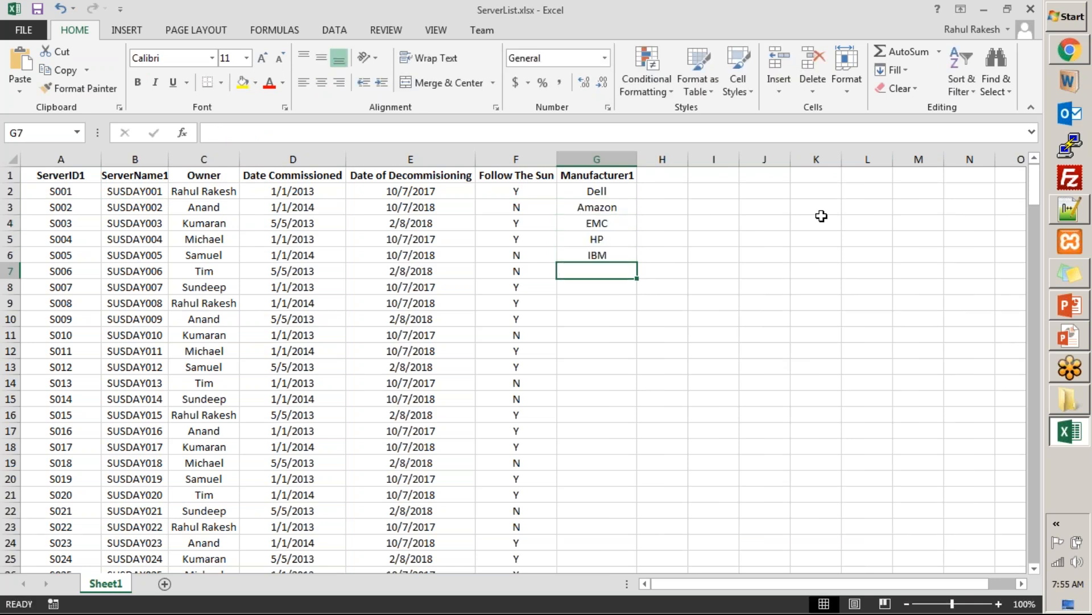
Step: Repeat the five-manufacturer pattern down the Manufacturer1 column for the remaining servers
drag(603, 189, 621, 569)
click(713, 382)
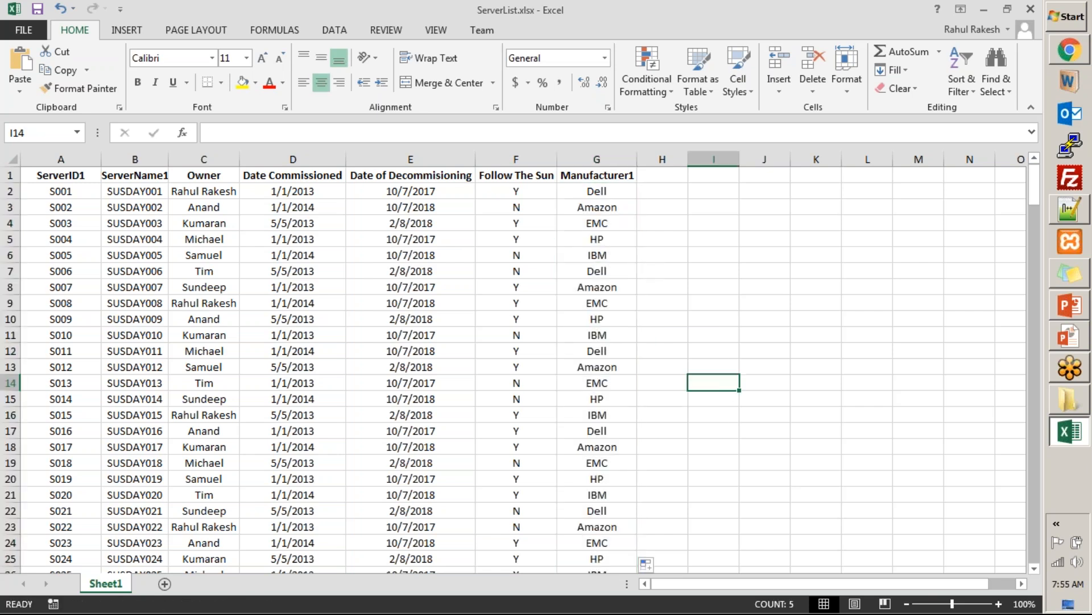
click(262, 271)
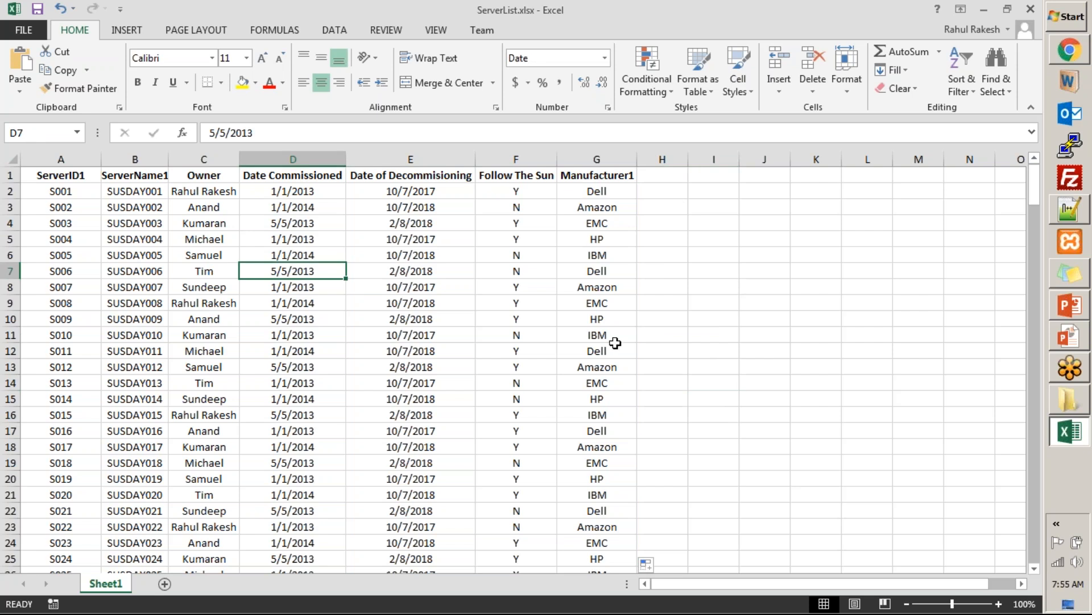
Step: Add an OS column header in H1
click(660, 178)
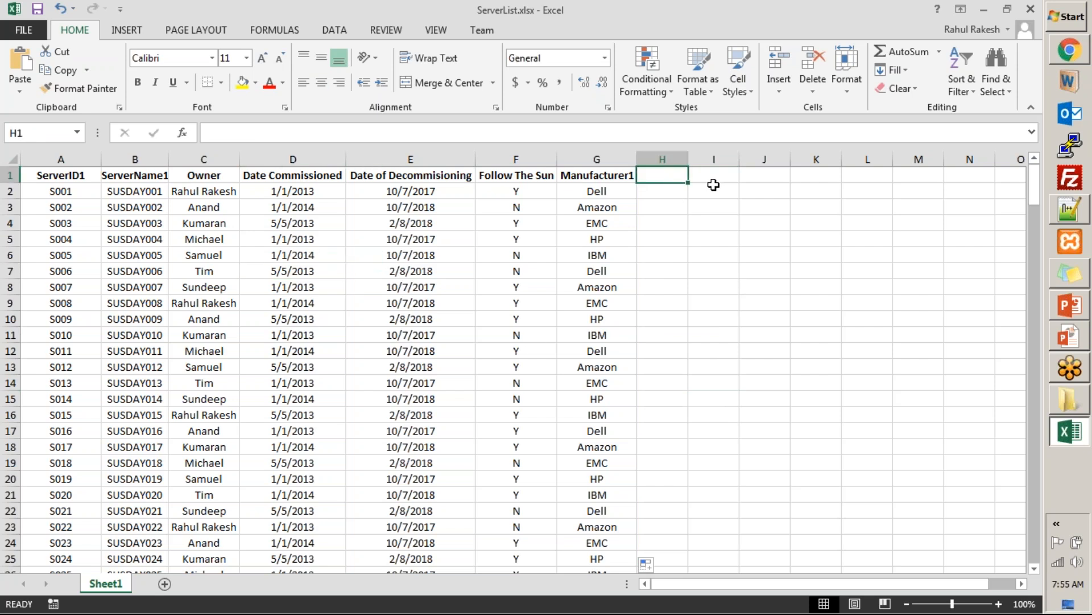
text(OS)
key(Return)
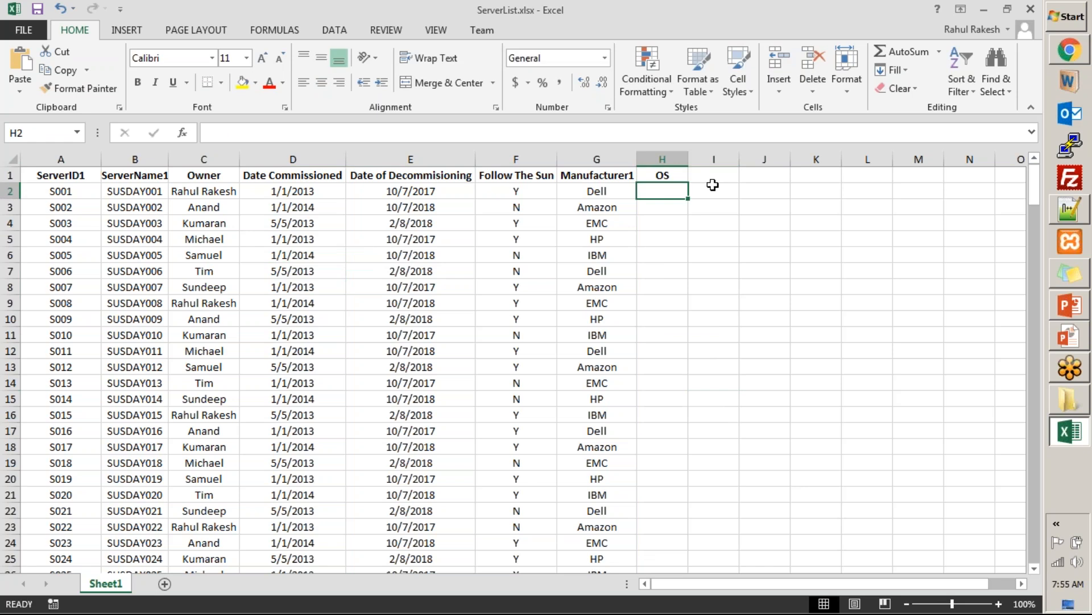
Step: Enter Linux, Windows, AIX and Solaris in H2:H5 and repeat the pattern down the OS column for all servers
text(Linux)
key(Return)
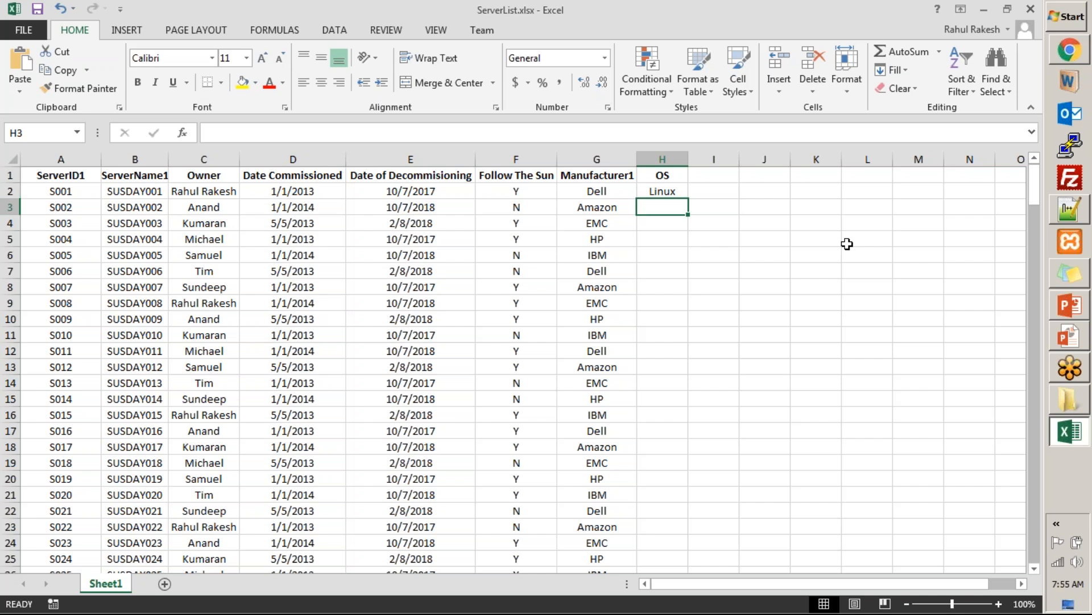
text(Windows)
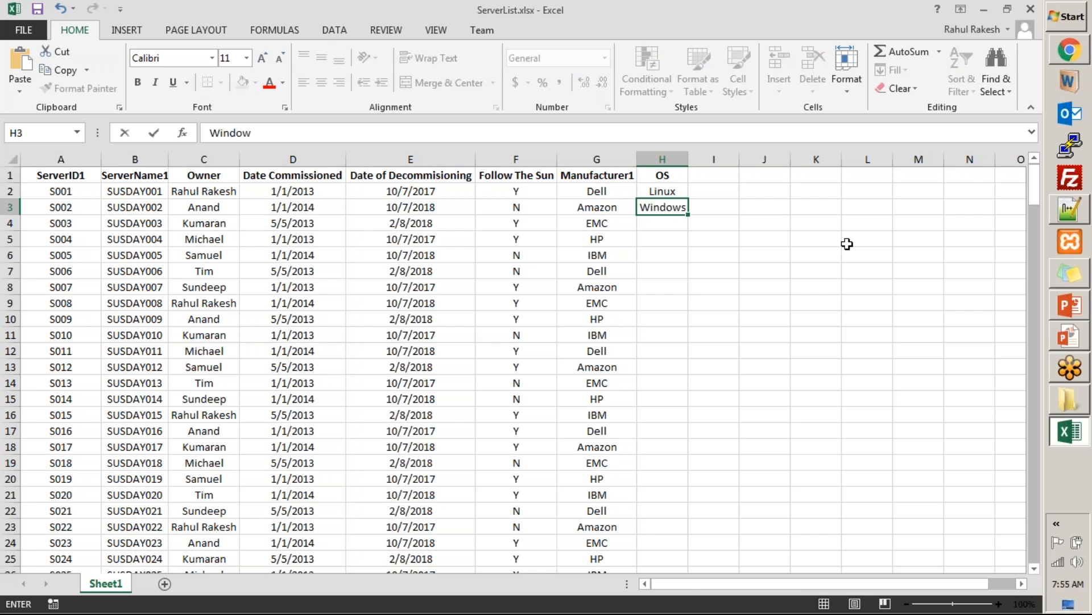
key(Return)
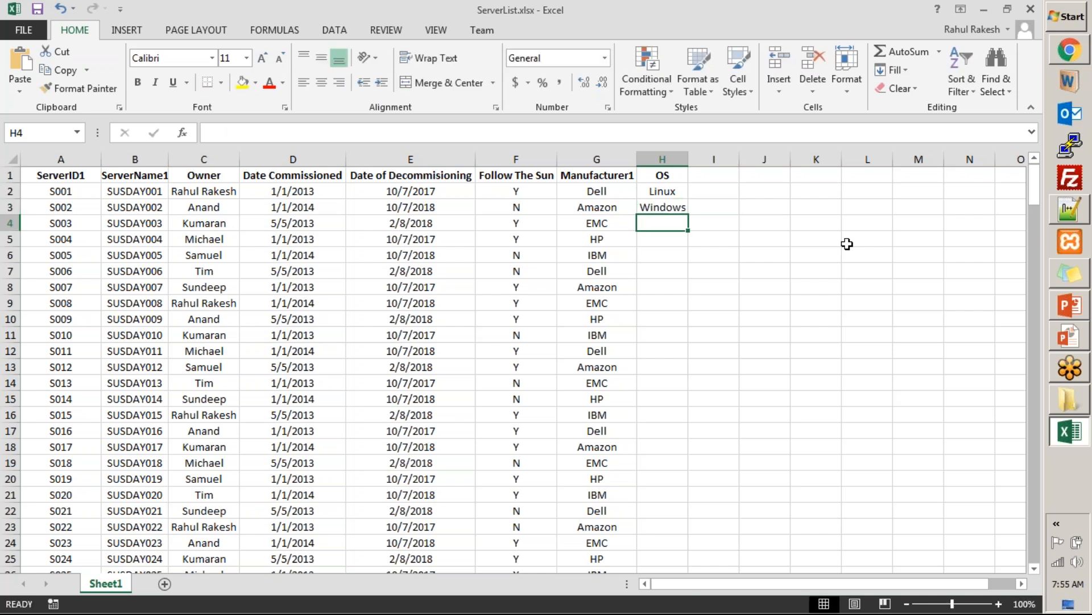
text(AIX)
key(Return)
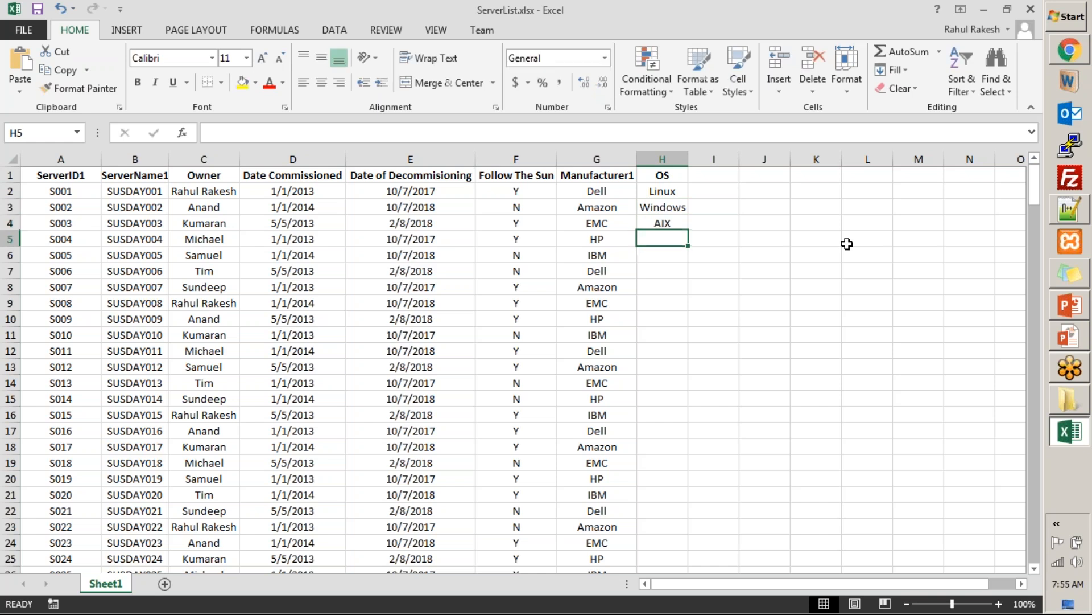
text(Solaris)
key(Return)
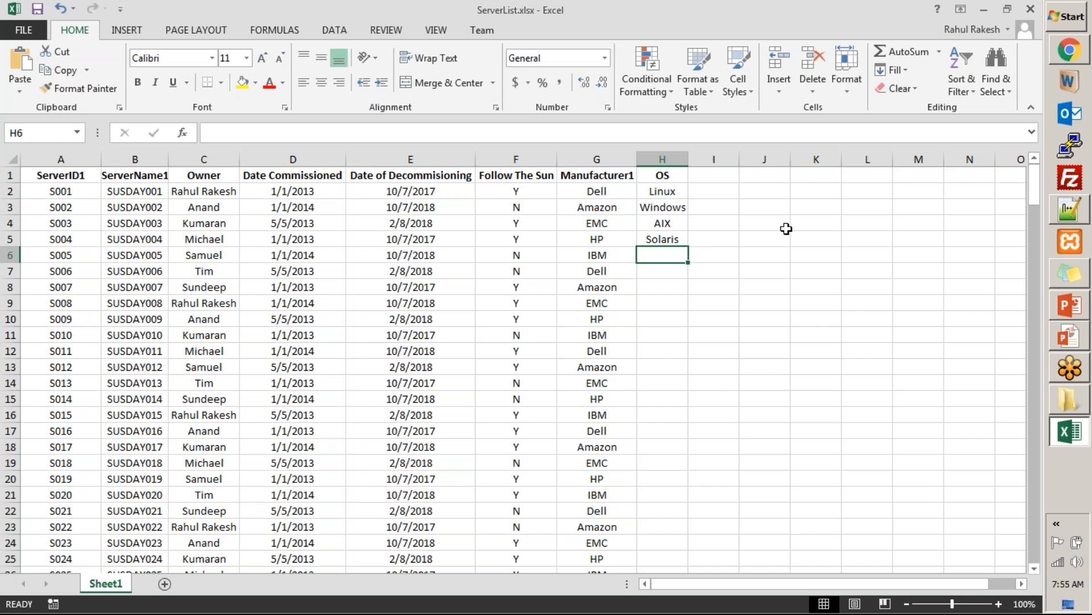
drag(662, 192, 663, 238)
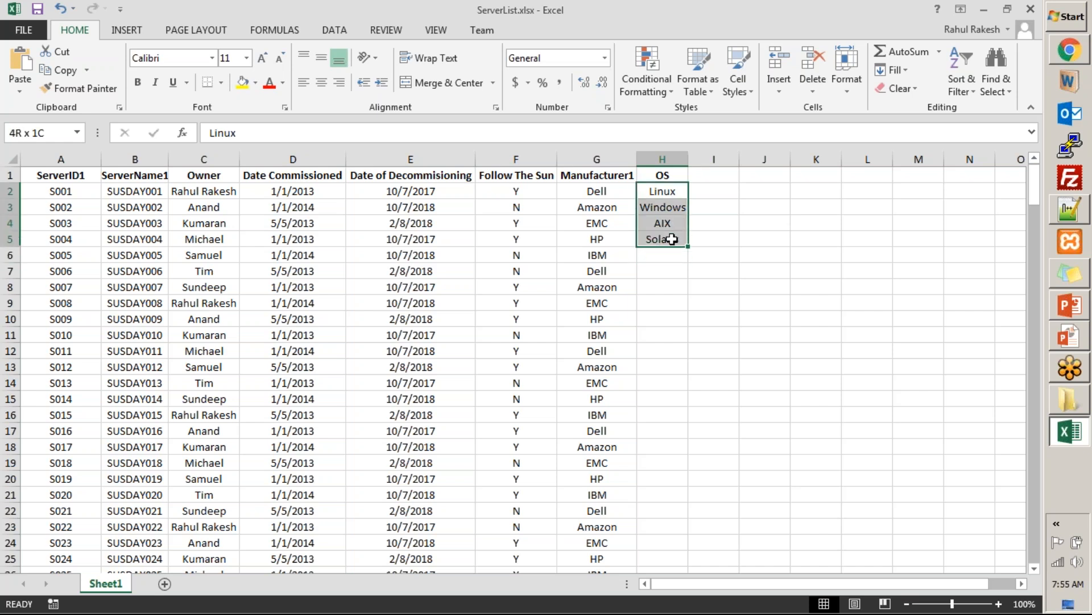
double_click(689, 249)
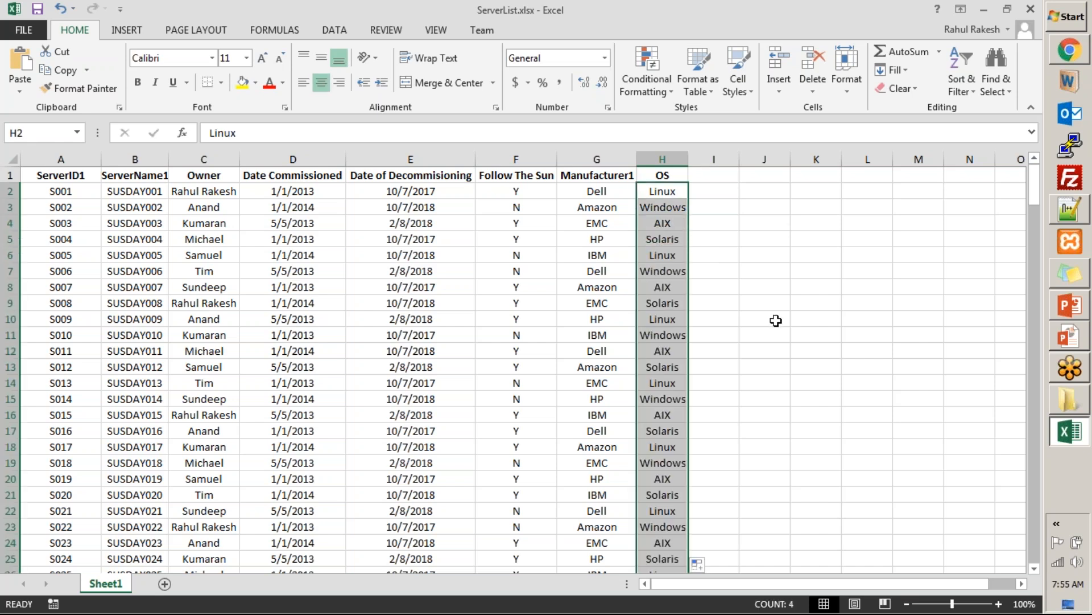
Step: Fit the width of the ServerName1 column to its contents
click(776, 320)
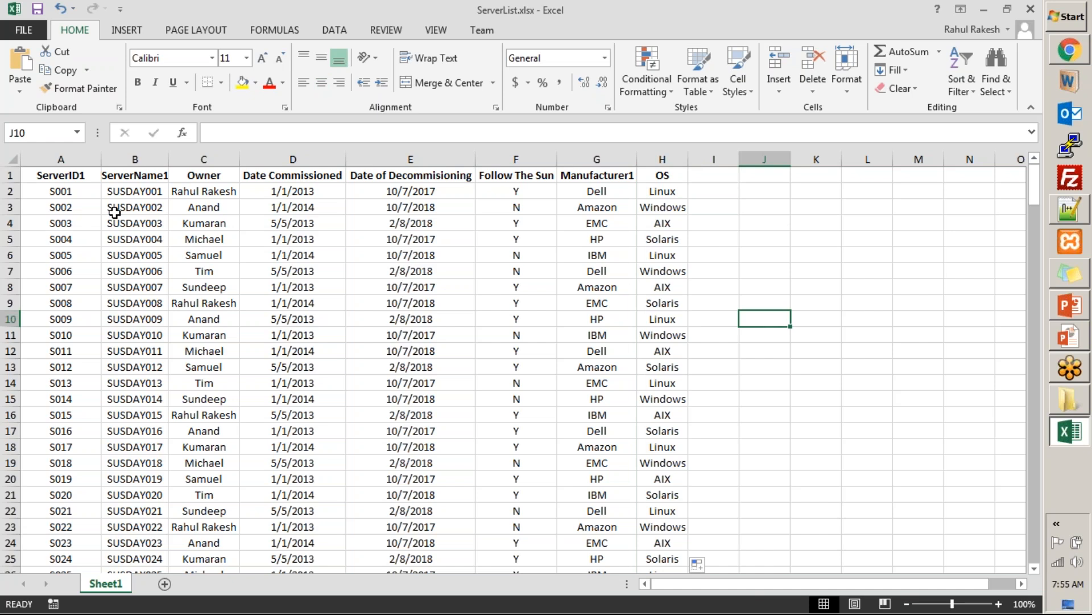
double_click(169, 163)
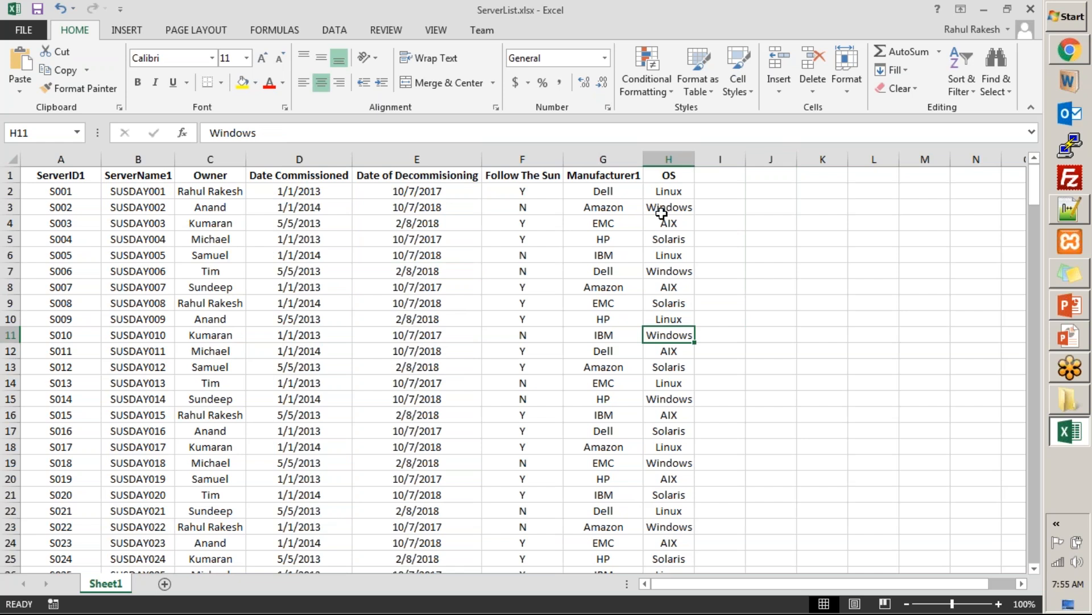
click(774, 362)
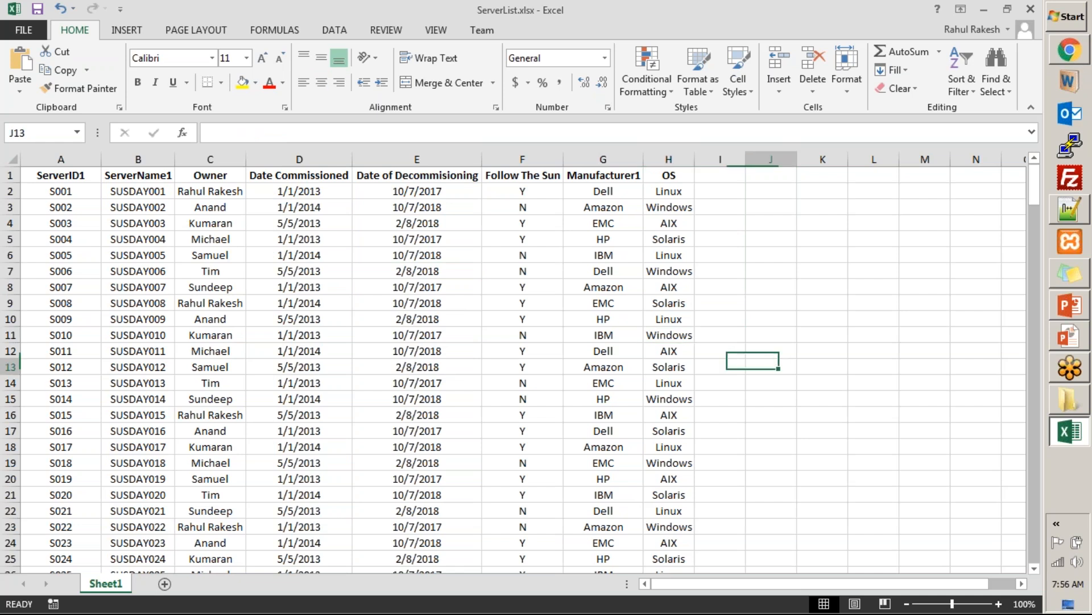
Step: Switch to Notepad++ and write "Server (cmdb_ci_server)" in a new blank document
click(1070, 50)
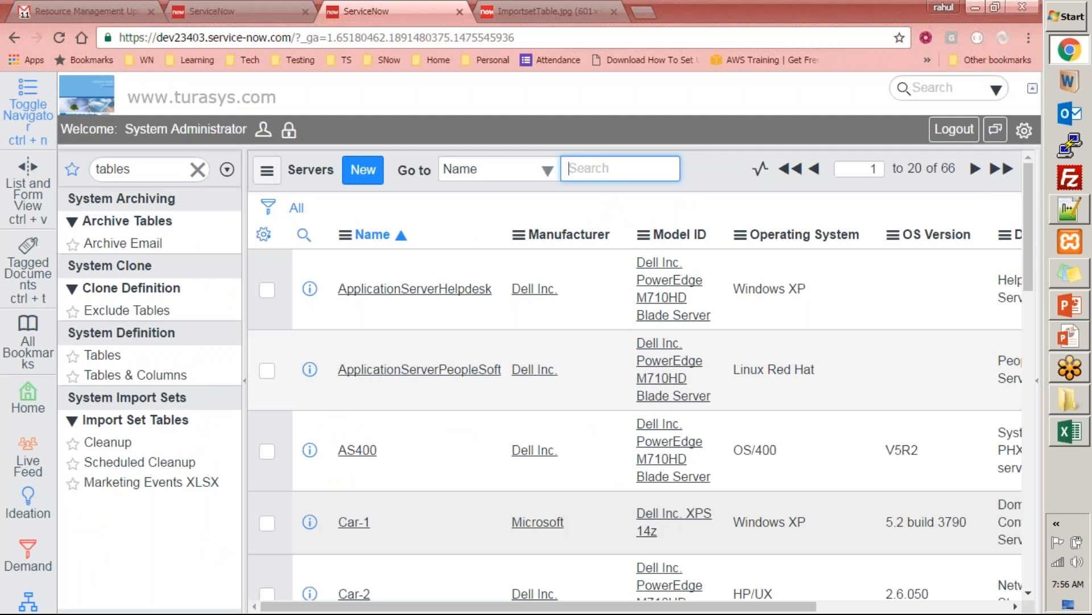
click(1080, 216)
click(482, 530)
double_click(894, 55)
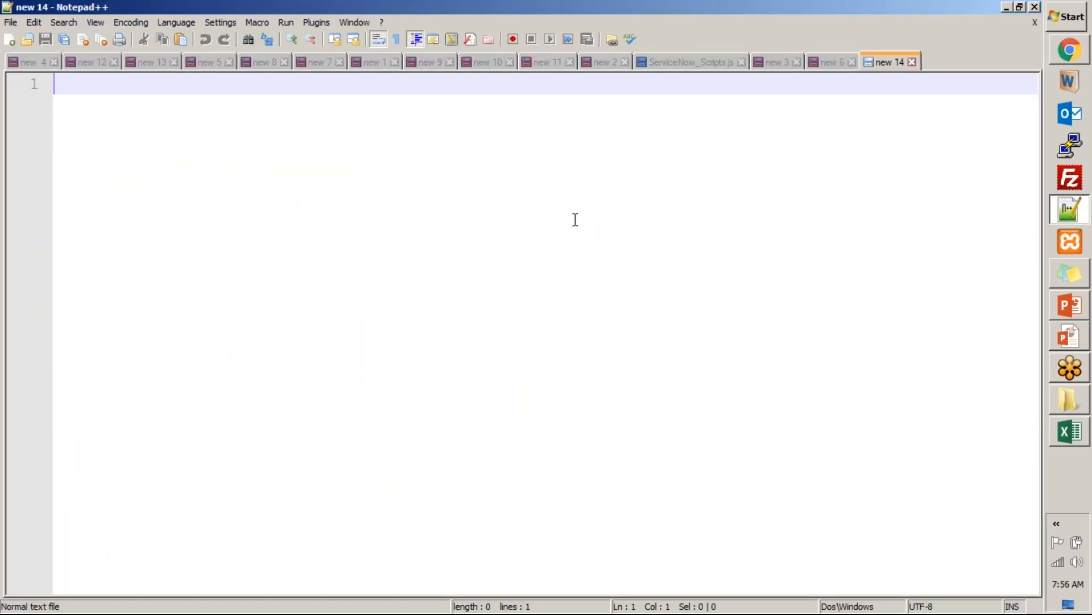
text(Server (cmdb_)
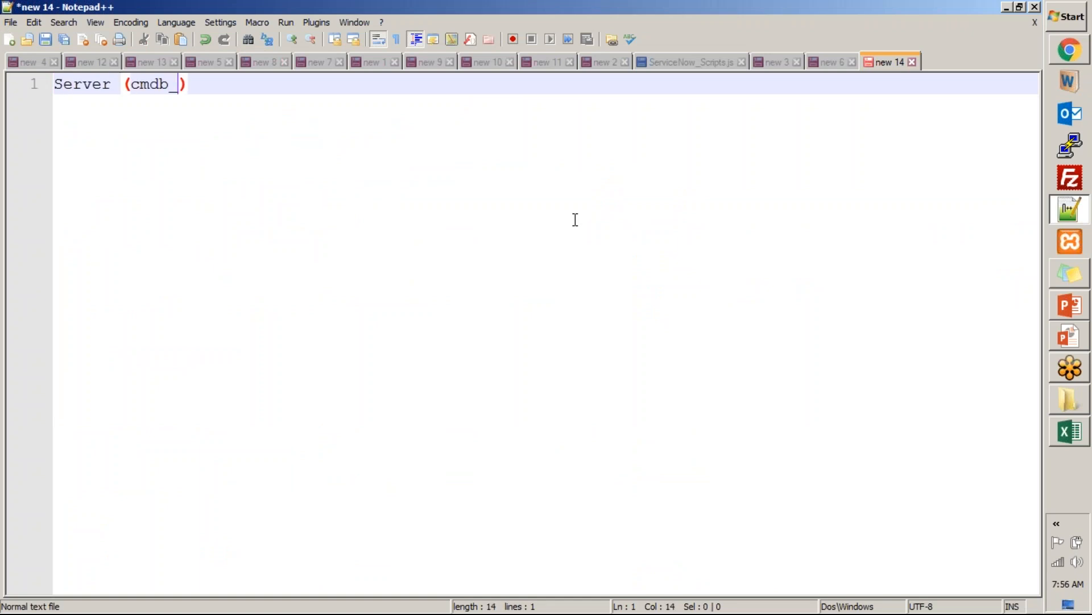
text(ci_server)
key(alt+Tab)
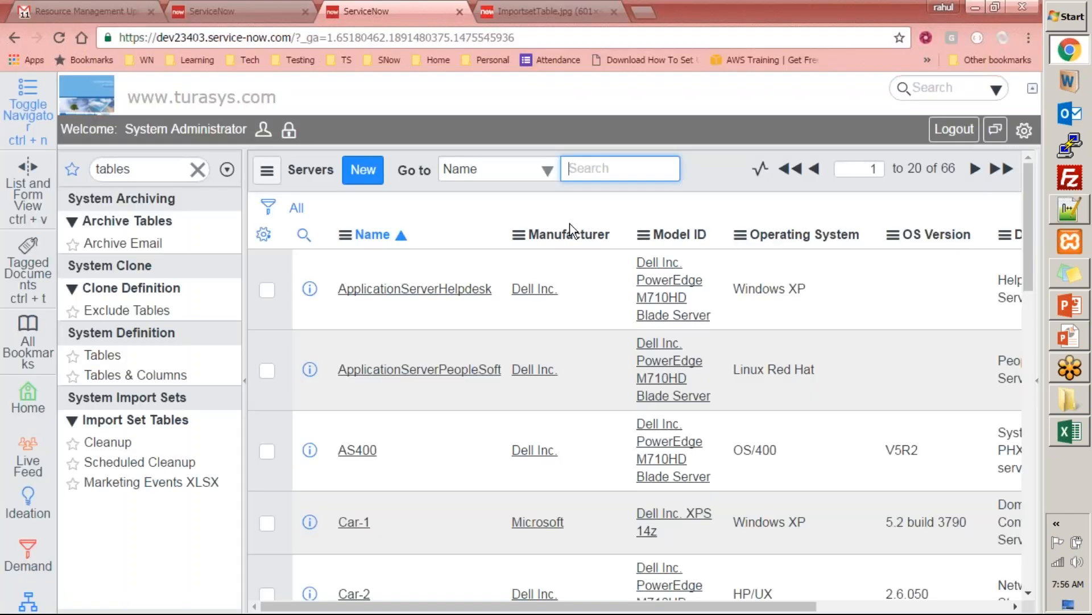
double_click(145, 171)
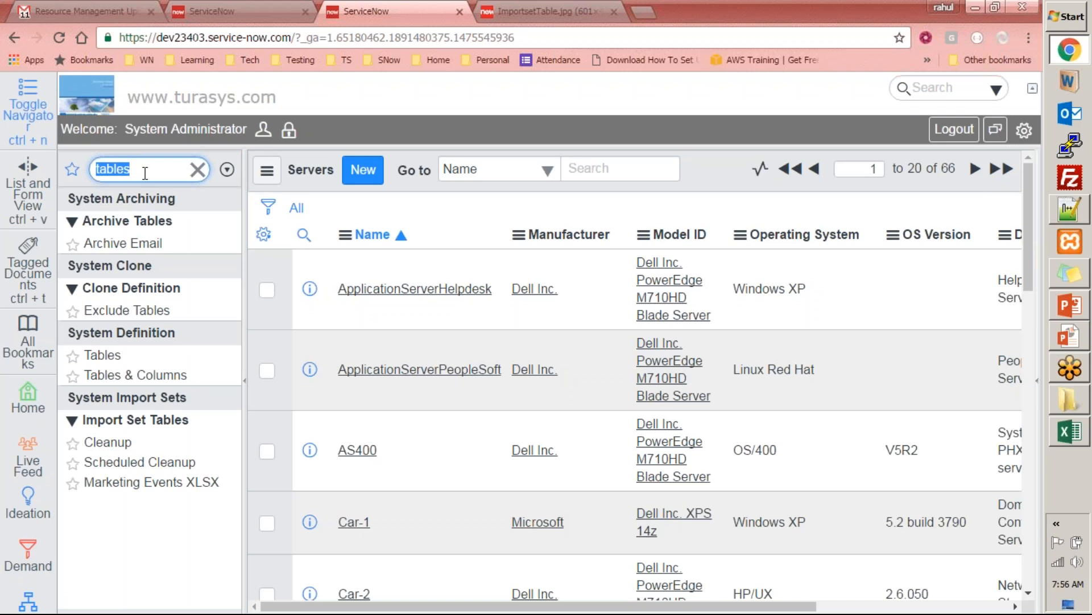
text(cmdb_ci_server)
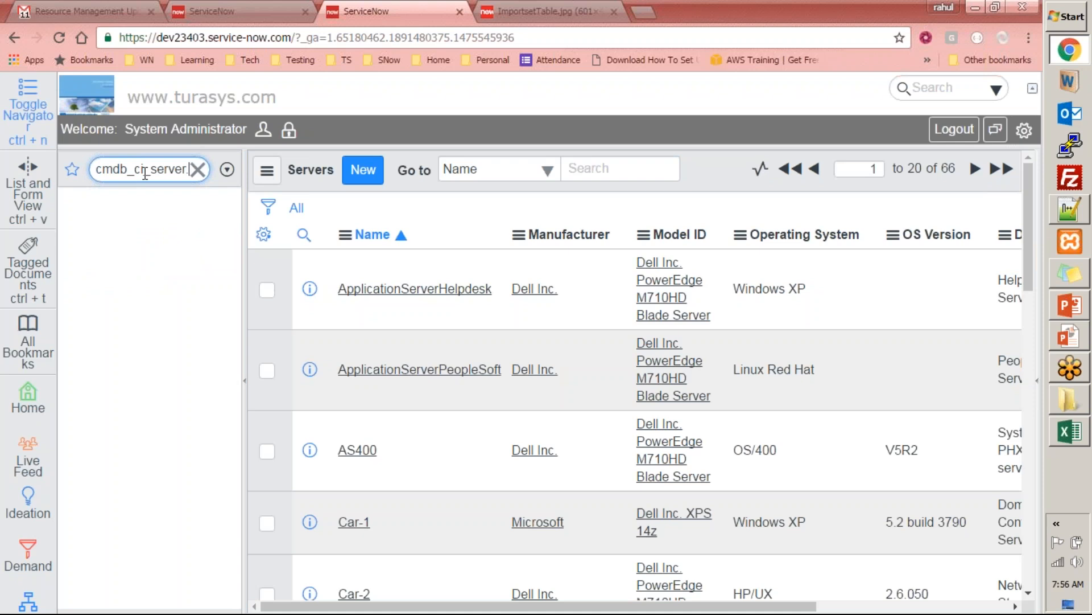
double_click(145, 171)
text(tables)
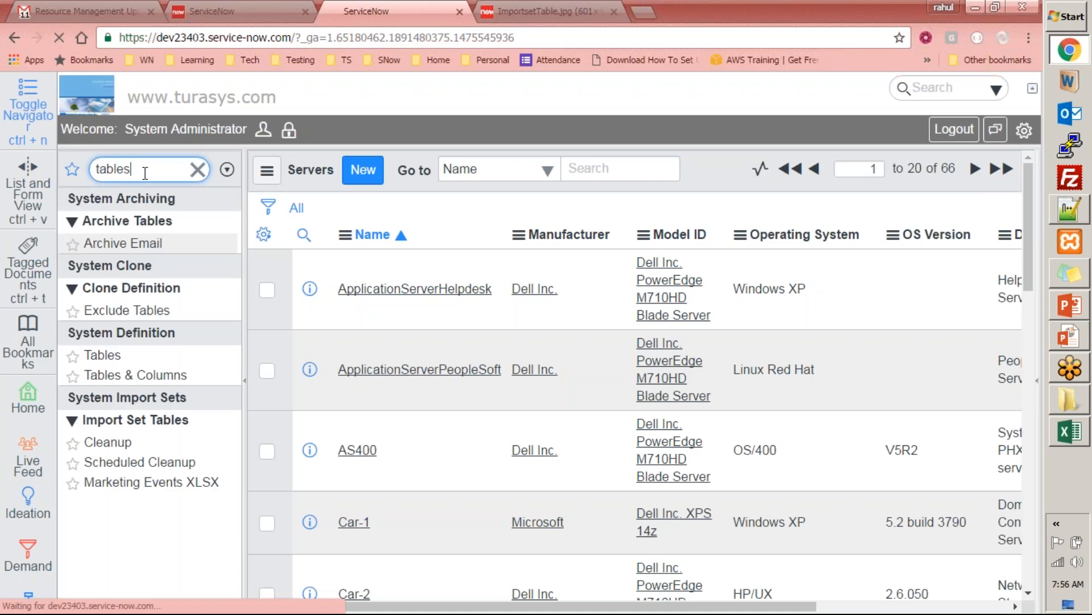
key(alt+Tab)
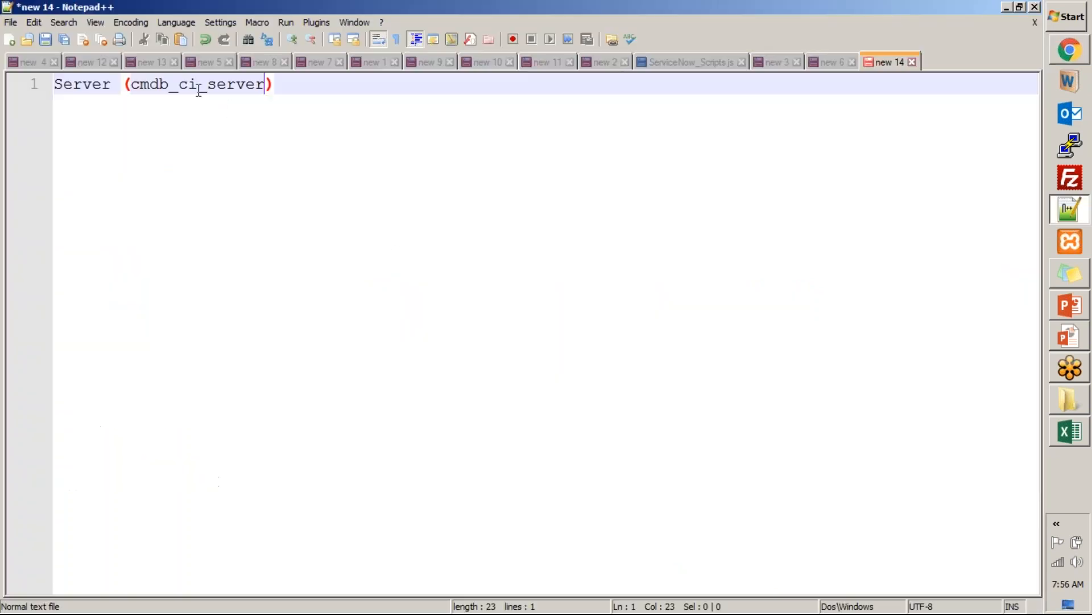
Step: Change the note to read "Target Table: Servers (cmdb_ci_server)"
click(119, 89)
text(s)
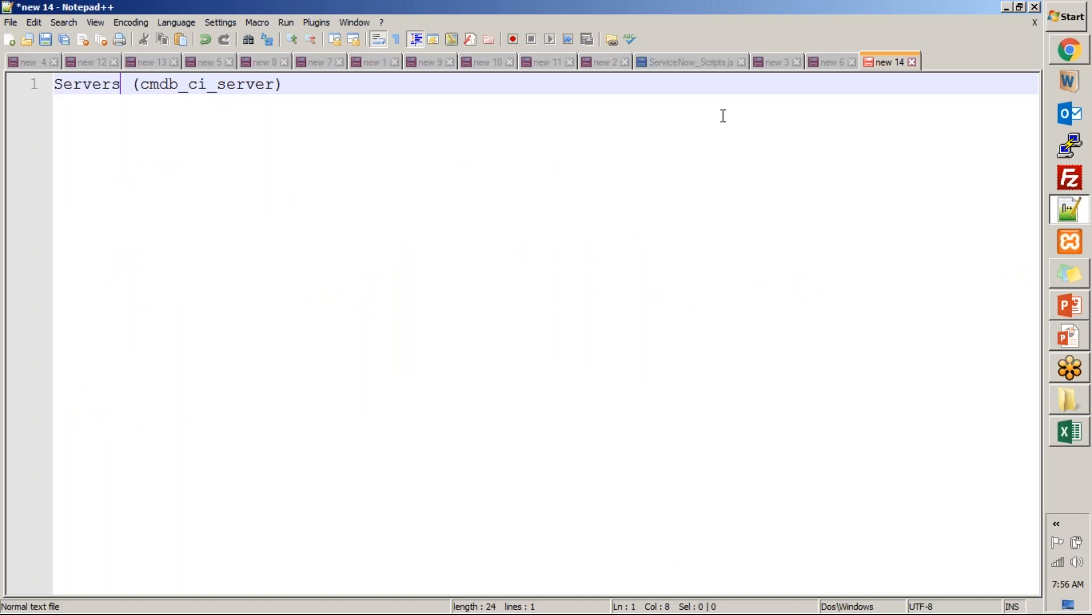
text(Target Ta)
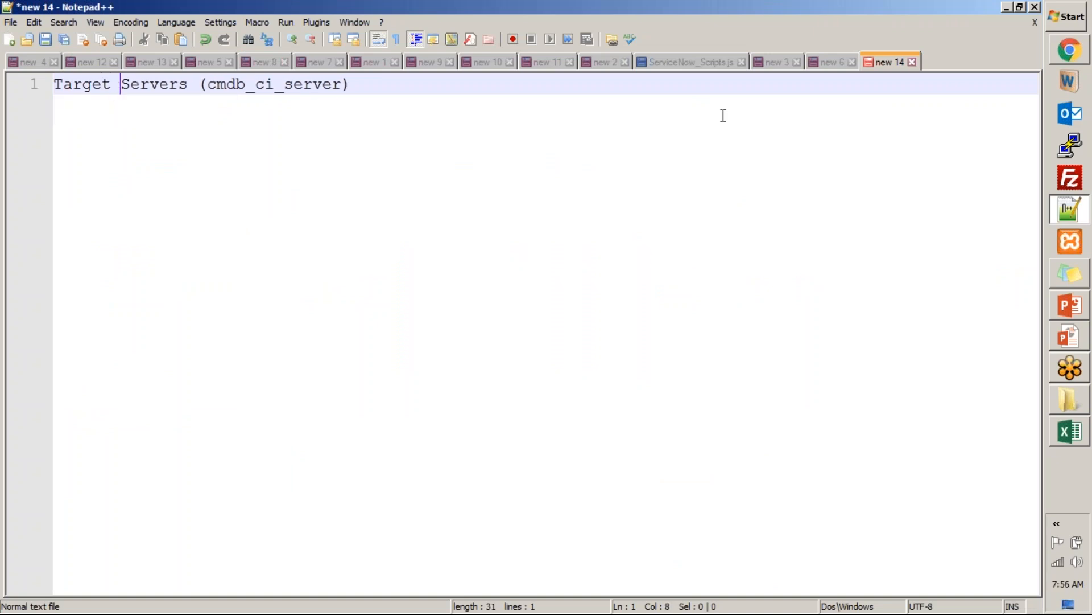
text(ble:)
Step: Add the line "Source Date / Table: ServerList.xlsx" above the target table line
key(Home)
key(Return)
key(Up)
text(So)
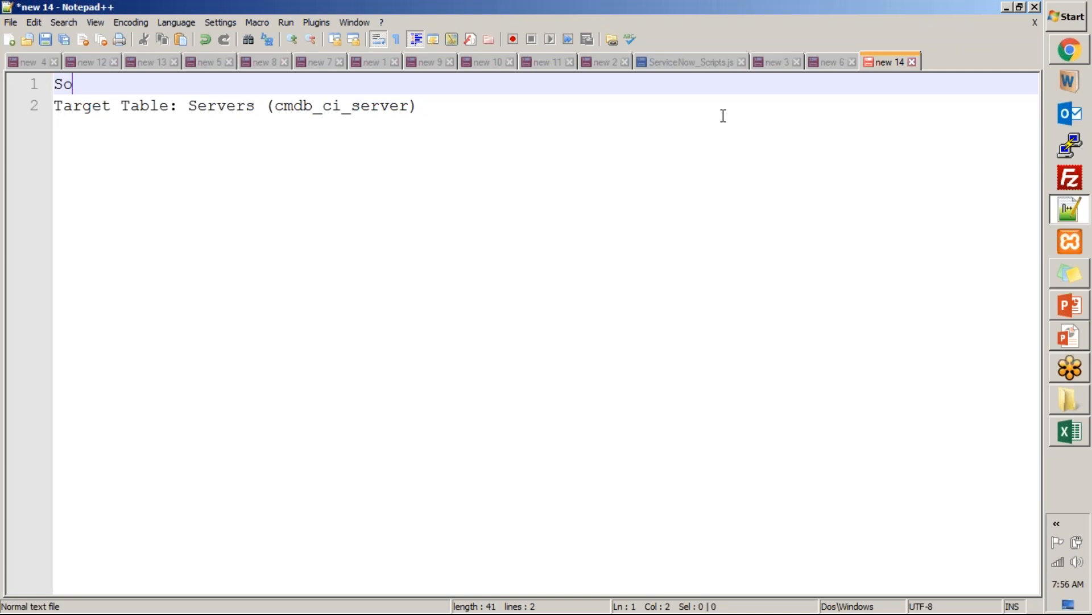
text(urce Date)
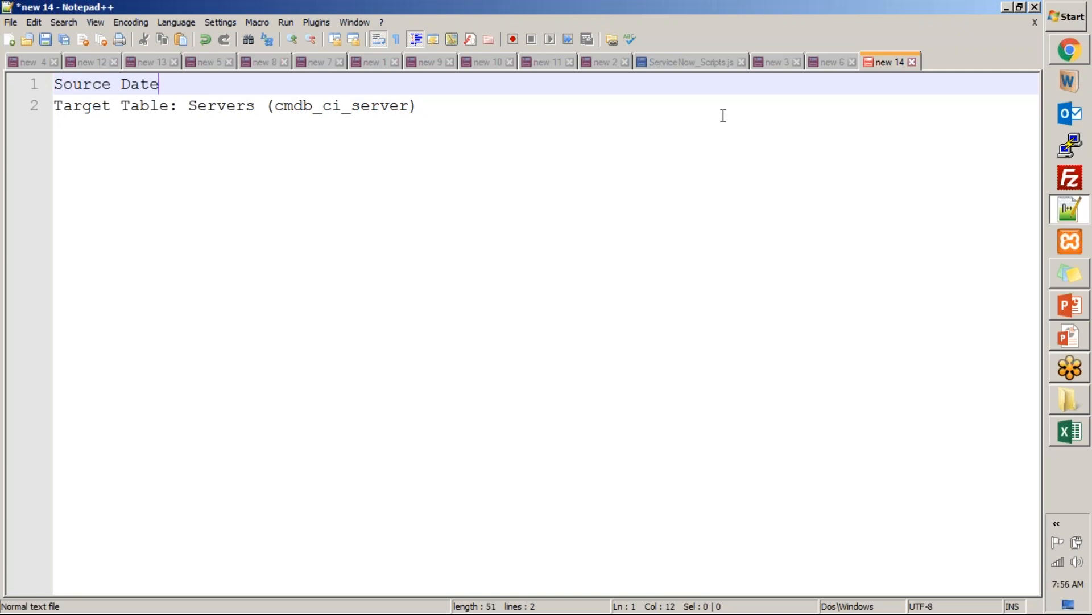
text( / Table)
key(Escape)
text(: ServerList.xlsx)
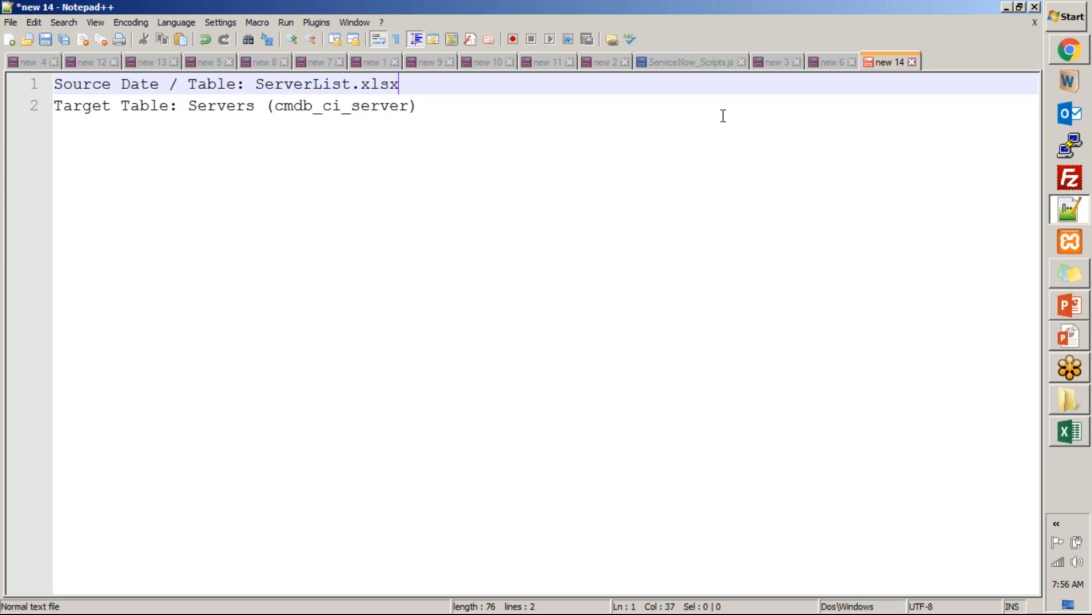
Step: Insert a blank line between the source and target lines and align ServerList.xlsx and Servers (cmdb_ci_server) in one column
key(Return)
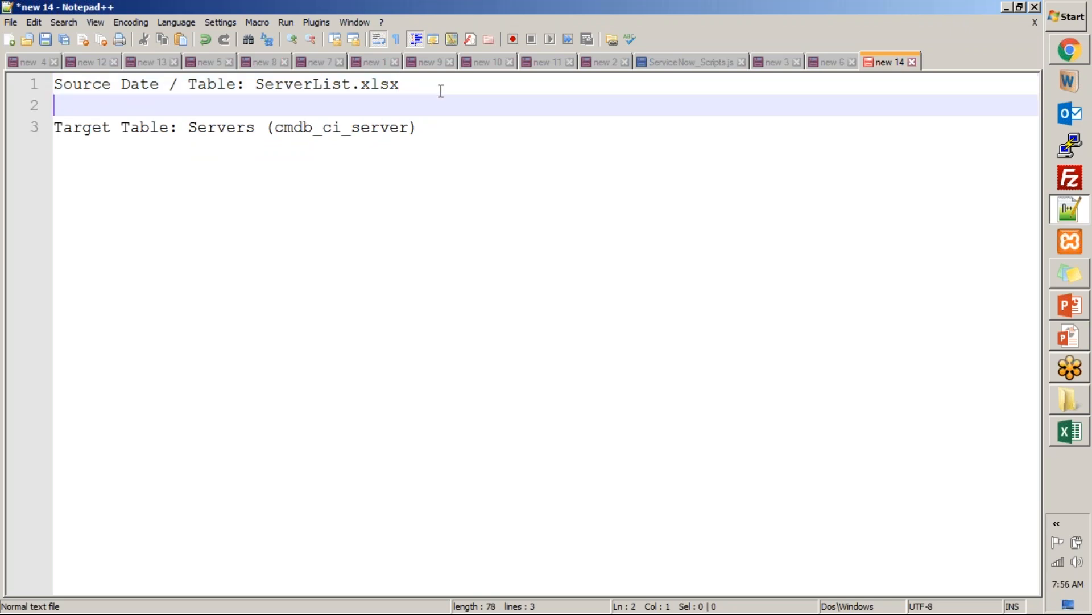
key(Up)
click(432, 87)
key(Tab)
key(Tab)
key(Tab)
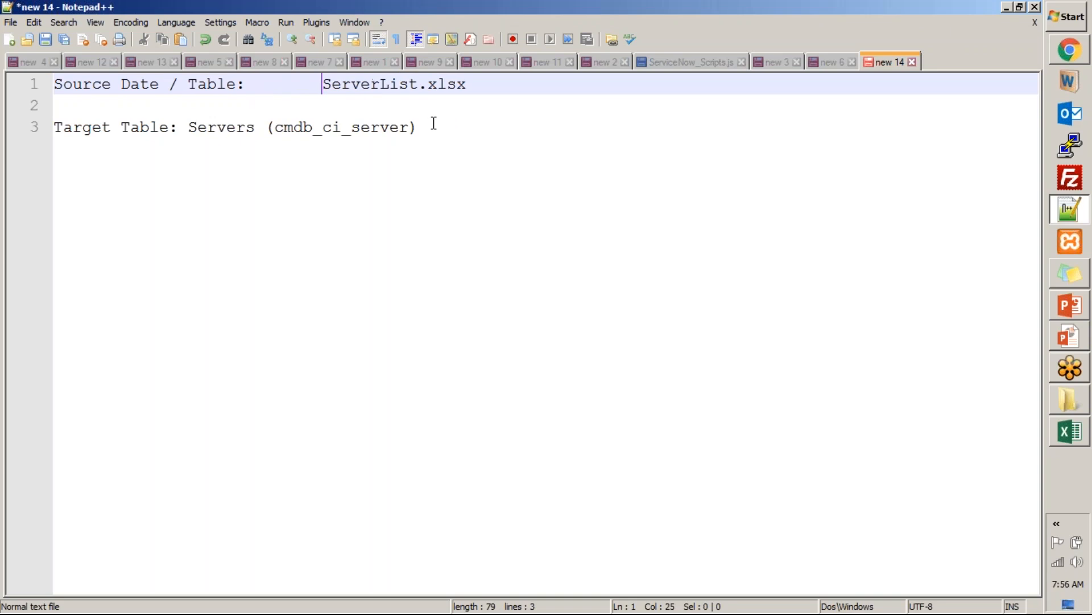
click(194, 128)
key(Tab)
key(Tab)
key(Tab)
key(Tab)
key(Tab)
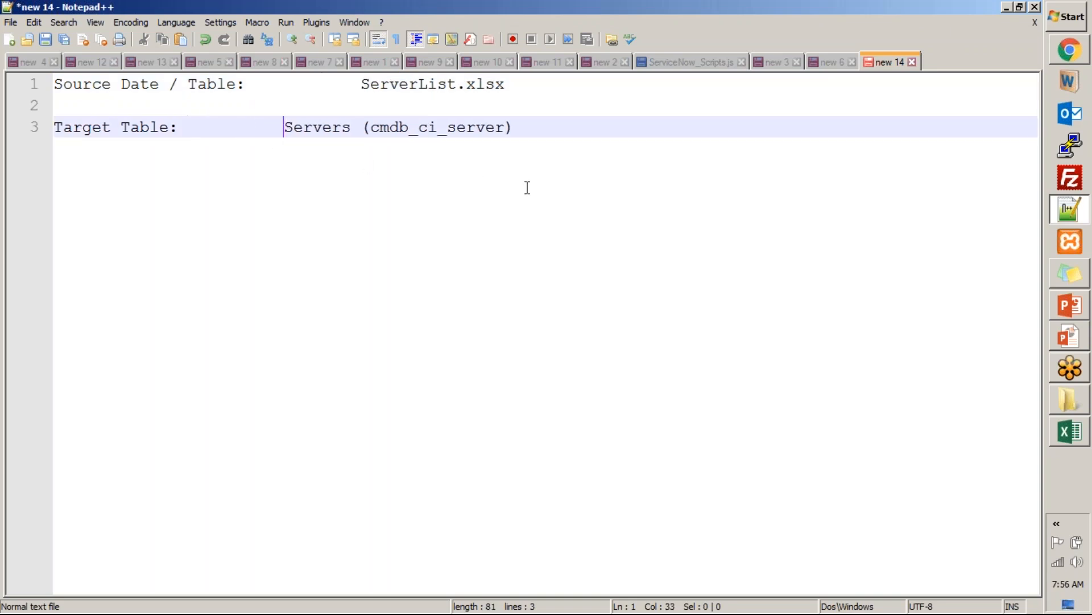
drag(556, 93, 364, 85)
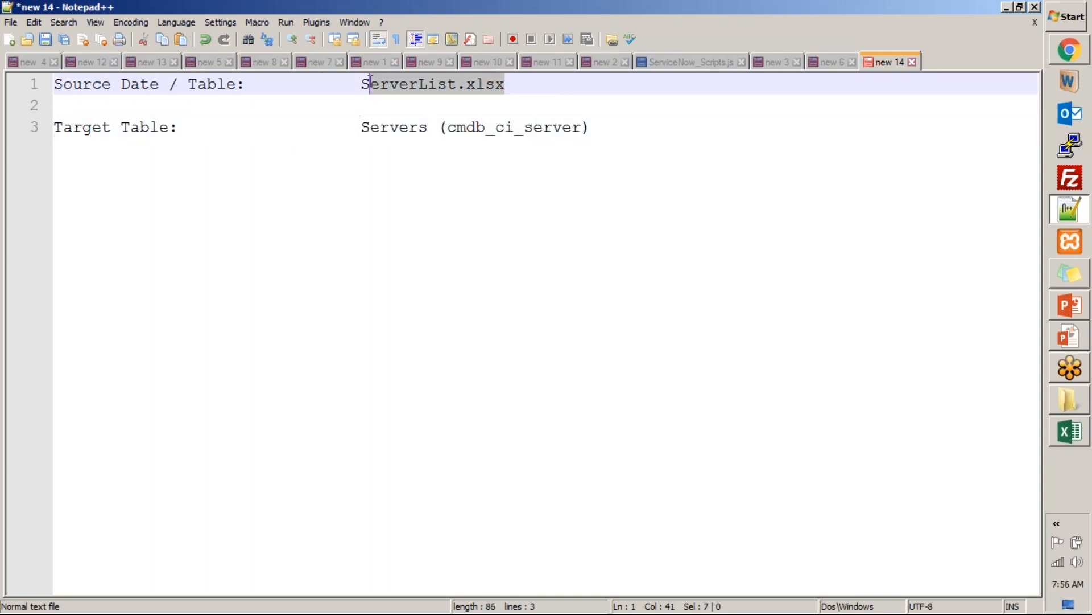
drag(360, 127, 601, 127)
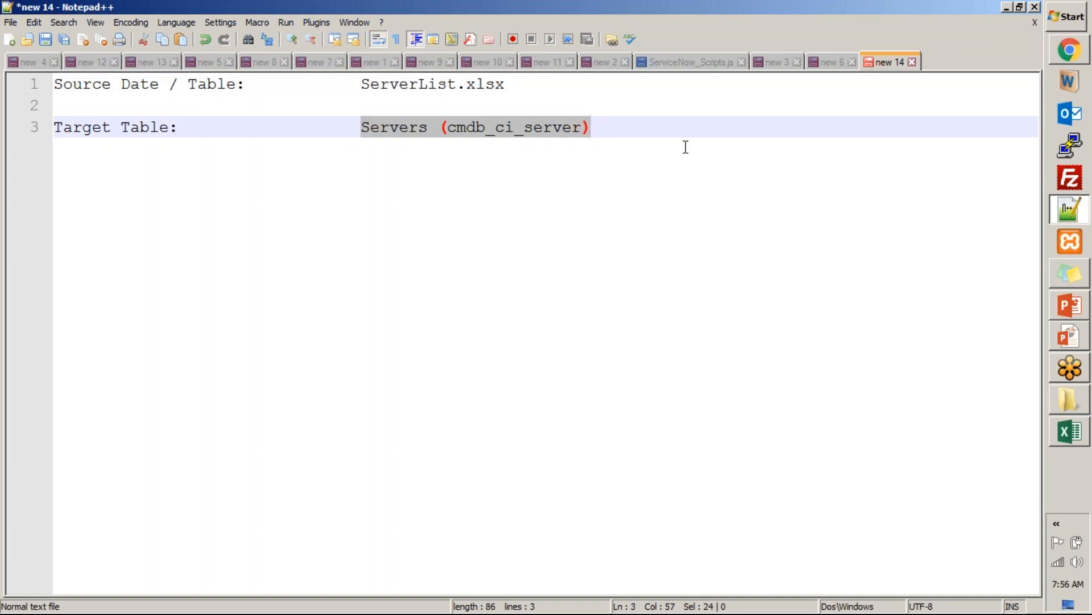
Step: Switch to ServiceNow in Chrome and open the Server [cmdb_ci_server] table definition for editing from Tables & Columns
key(alt+Tab)
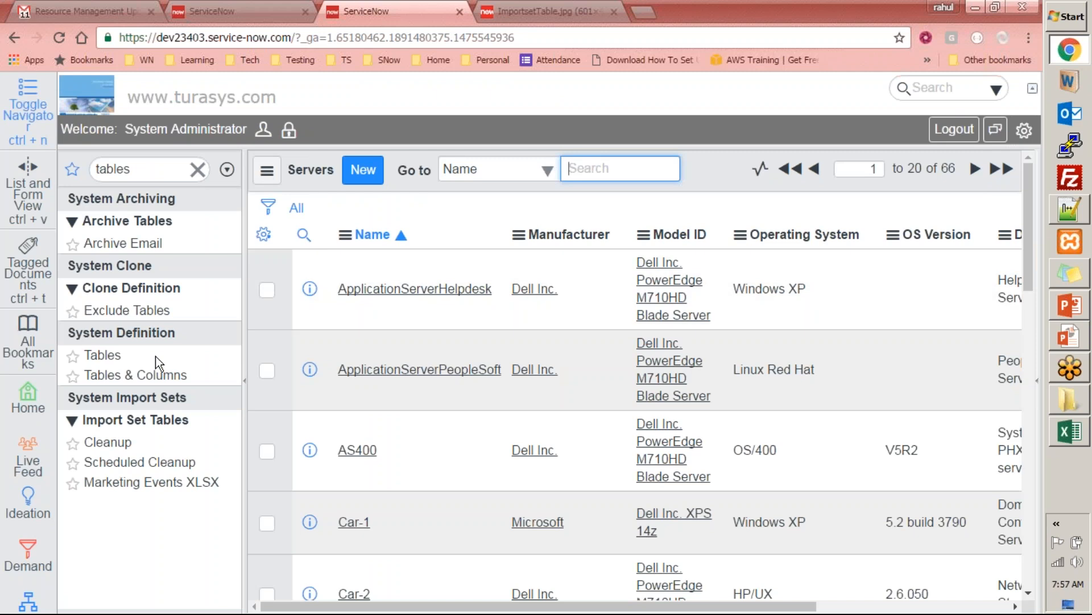
click(161, 375)
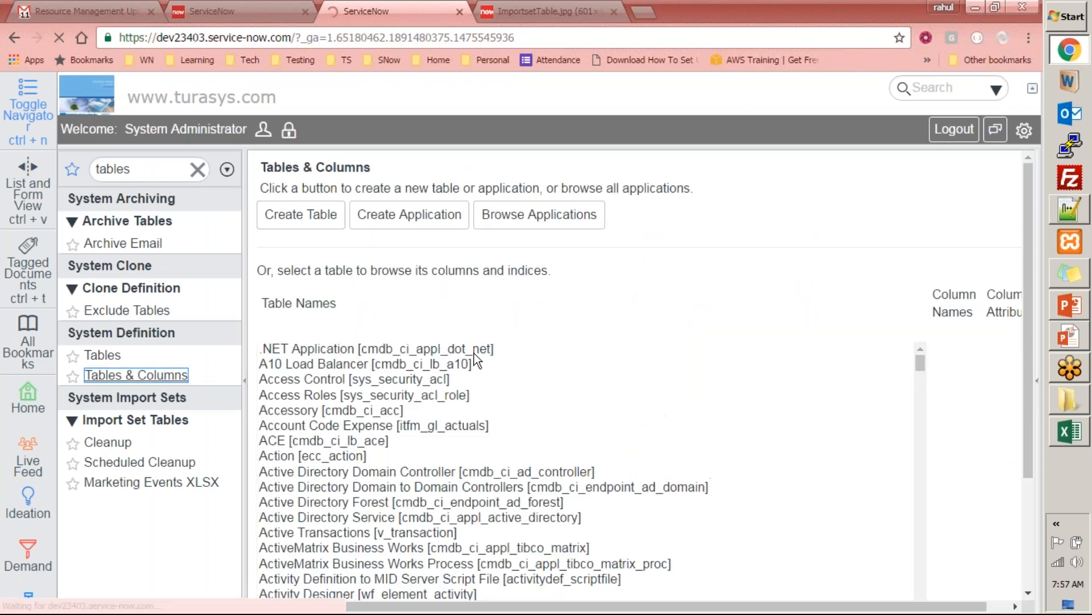
click(381, 367)
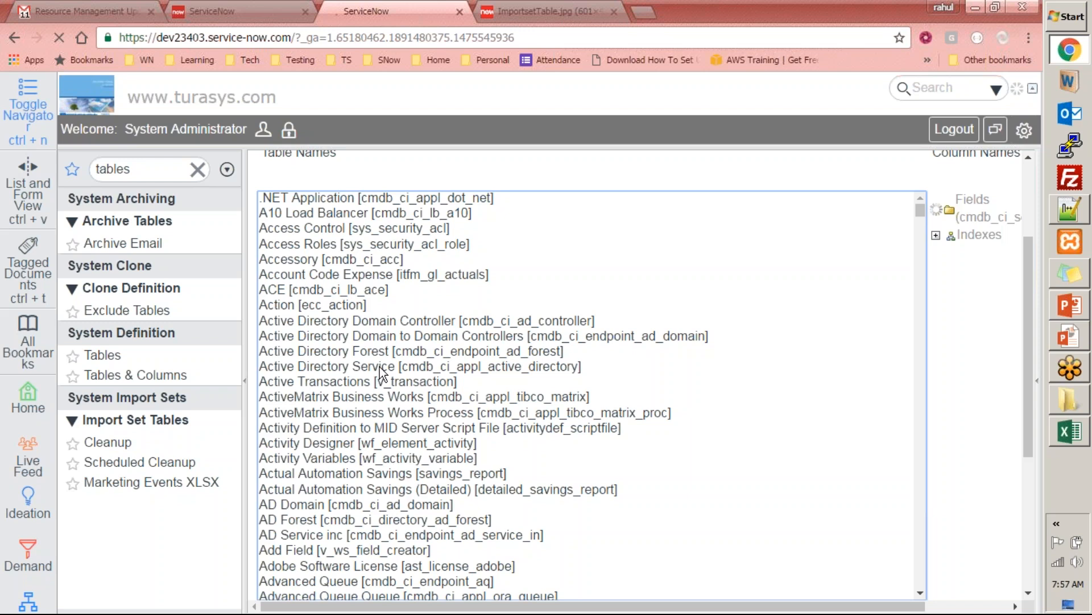
text(server)
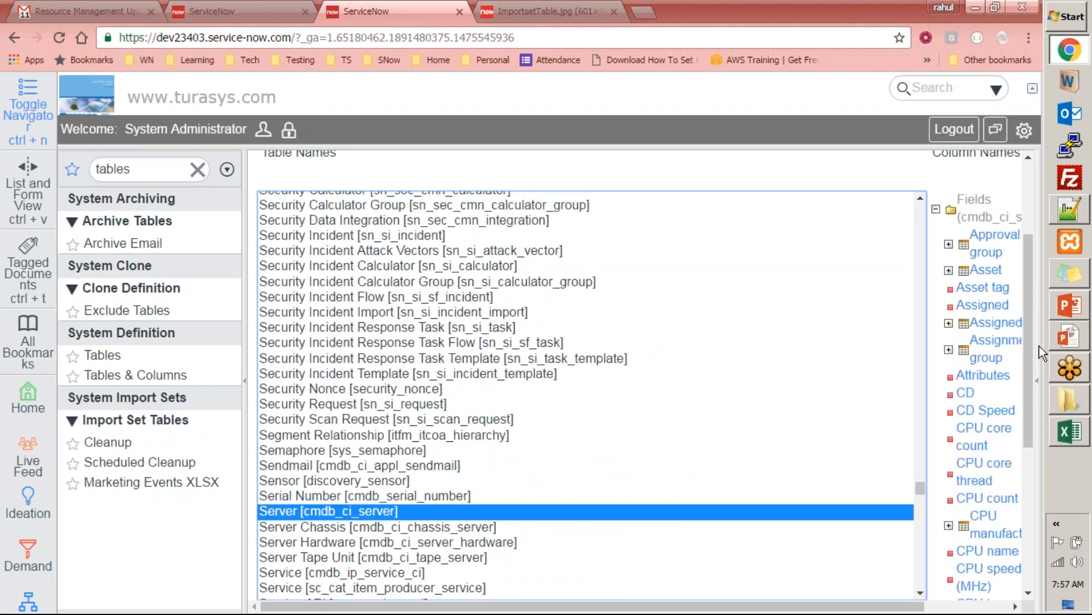
drag(1030, 360, 1026, 535)
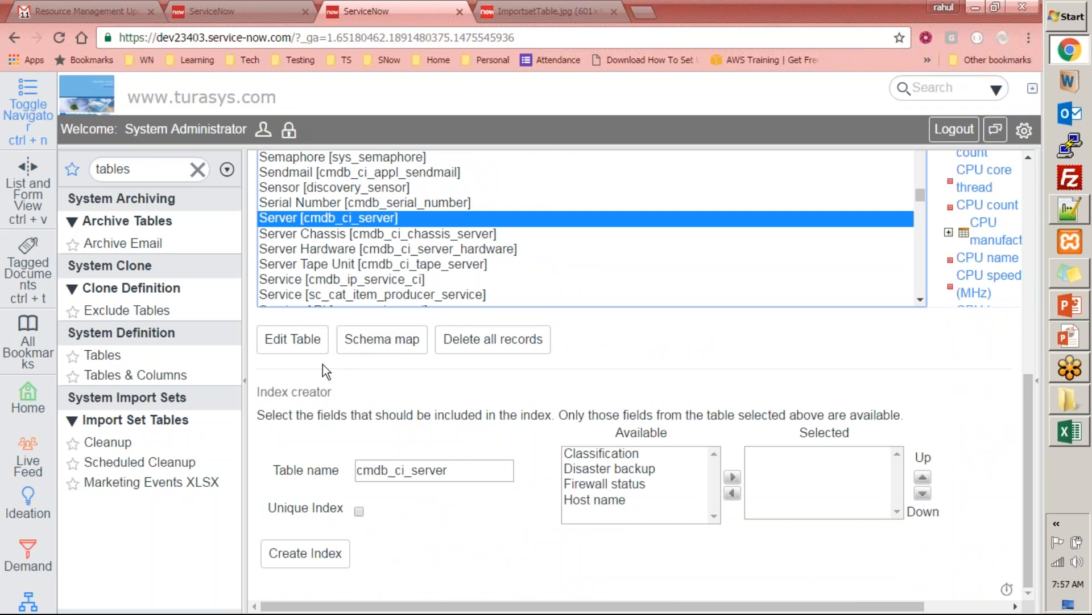
click(299, 341)
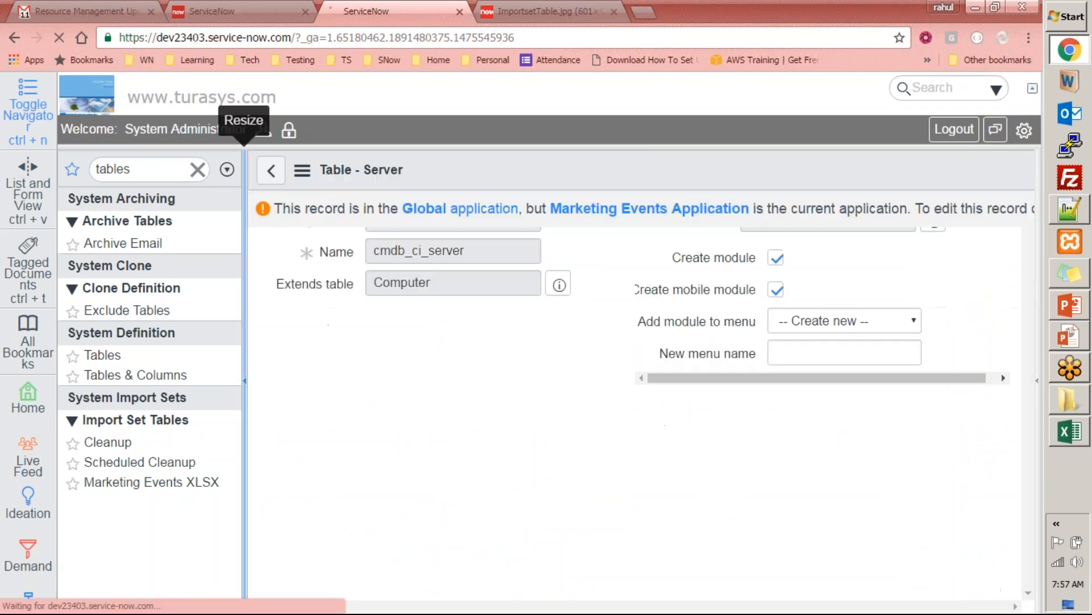
Step: Examine the column labels and types in the Server table's column list
scroll(740, 355, down, 5)
scroll(540, 421, down, 1)
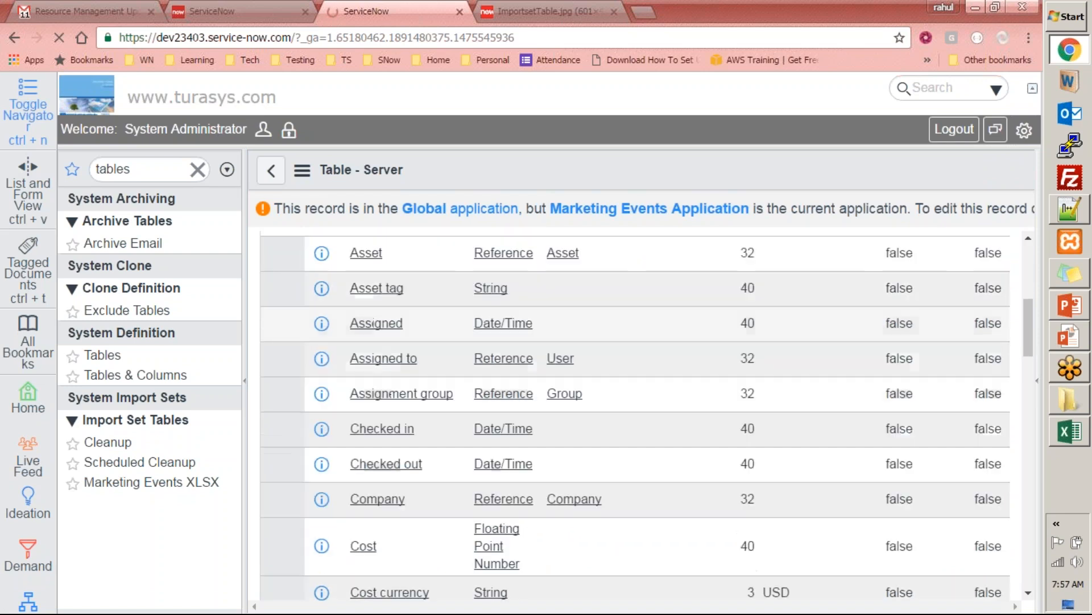
scroll(539, 422, down, 1)
scroll(636, 432, down, 4)
scroll(480, 342, up, 2)
key(alt+Tab)
key(alt+Tab)
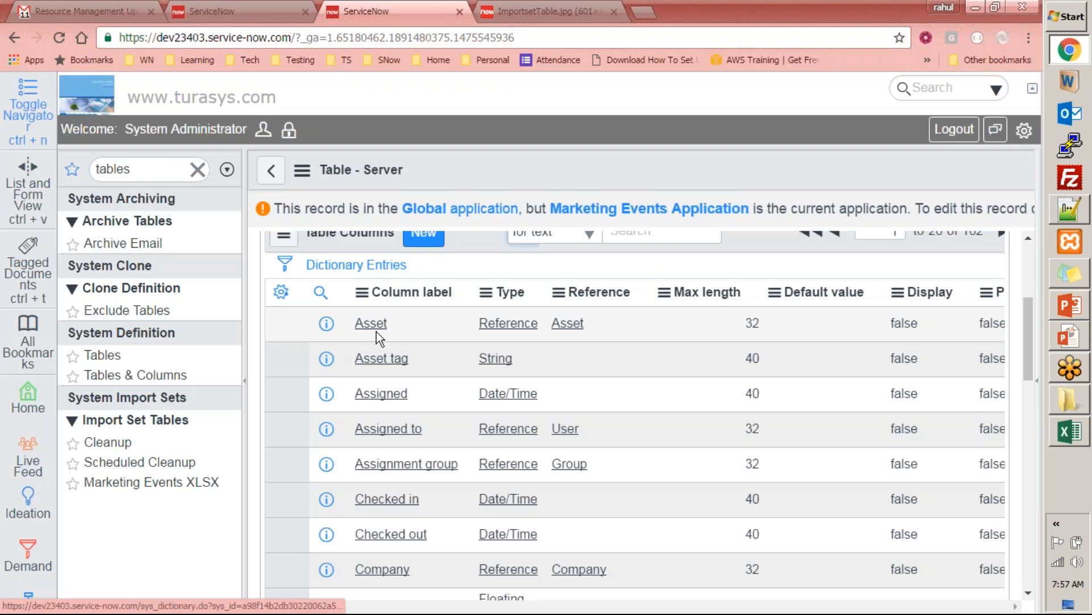
Step: Switch to ServerList.xlsx in Excel, adjust the OS column width, and select the ServerID1 column to compare with the ServiceNow Server table
key(alt+Tab)
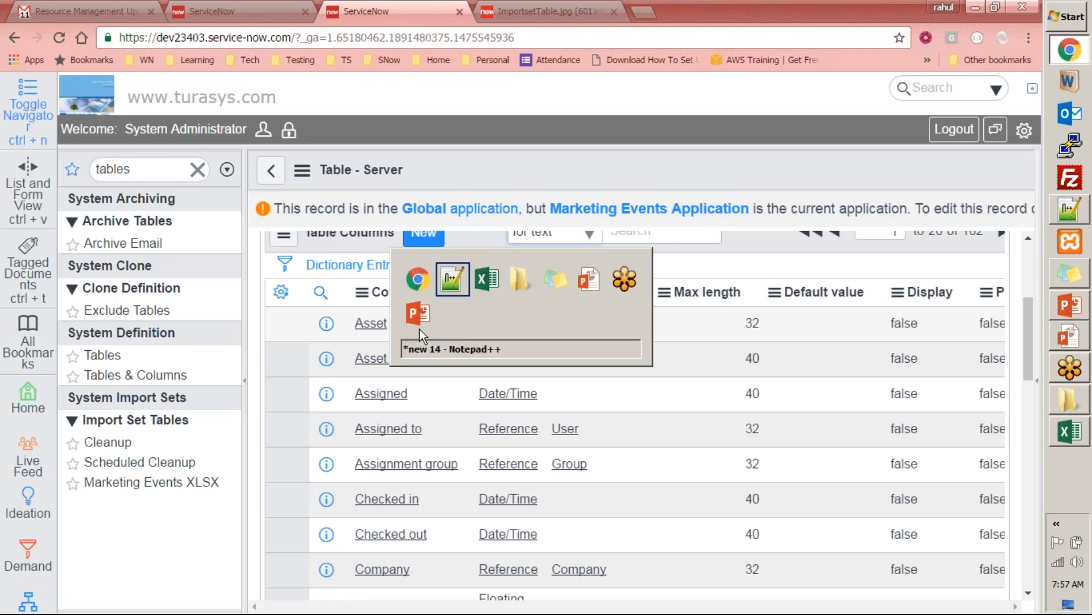
key(alt+Tab)
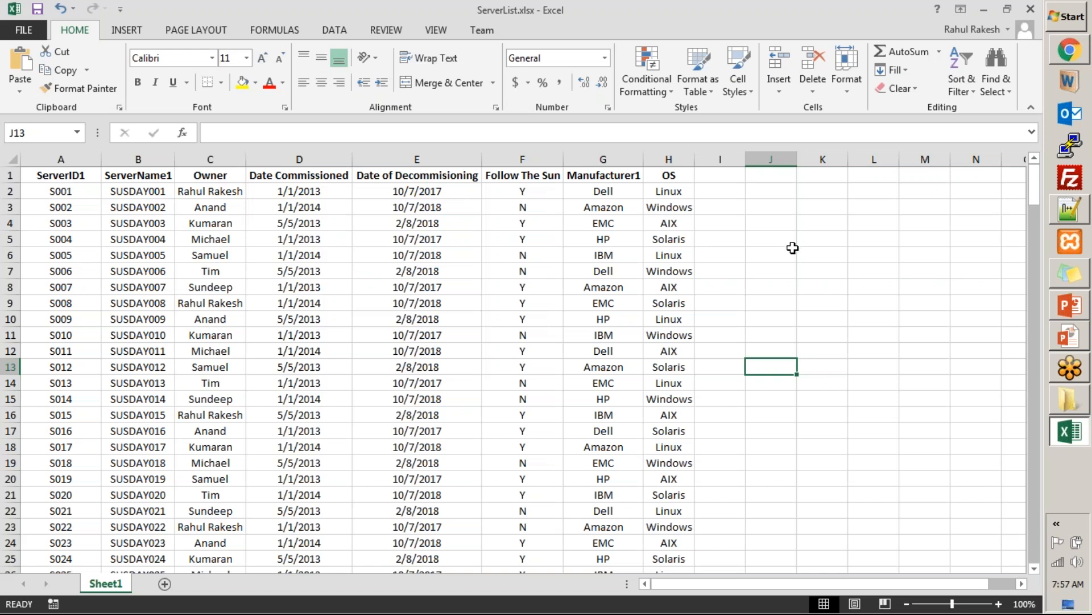
drag(694, 159, 694, 159)
click(73, 176)
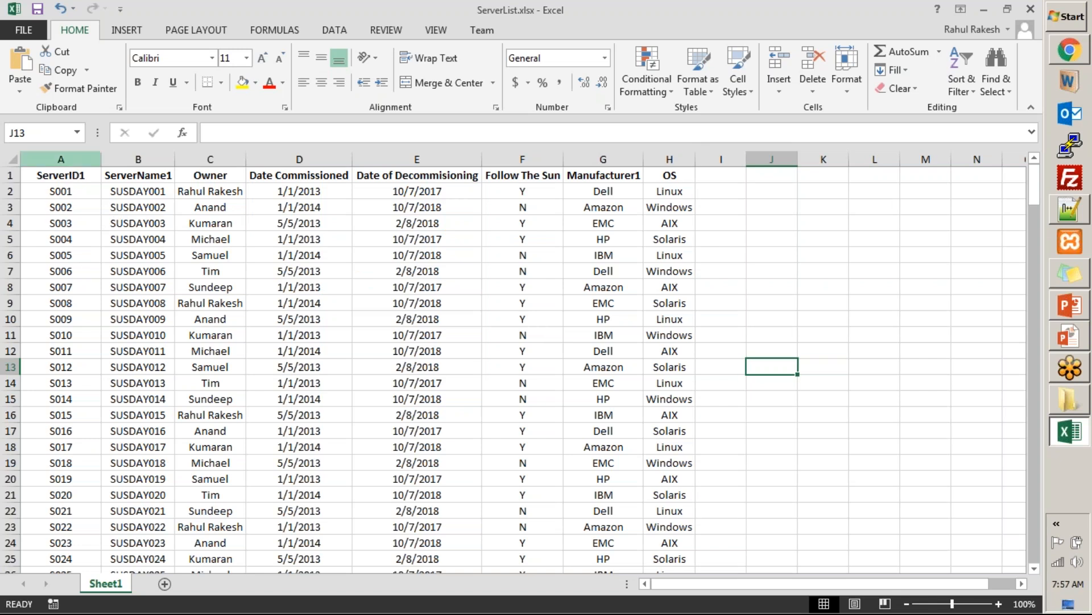
key(ctrl+space)
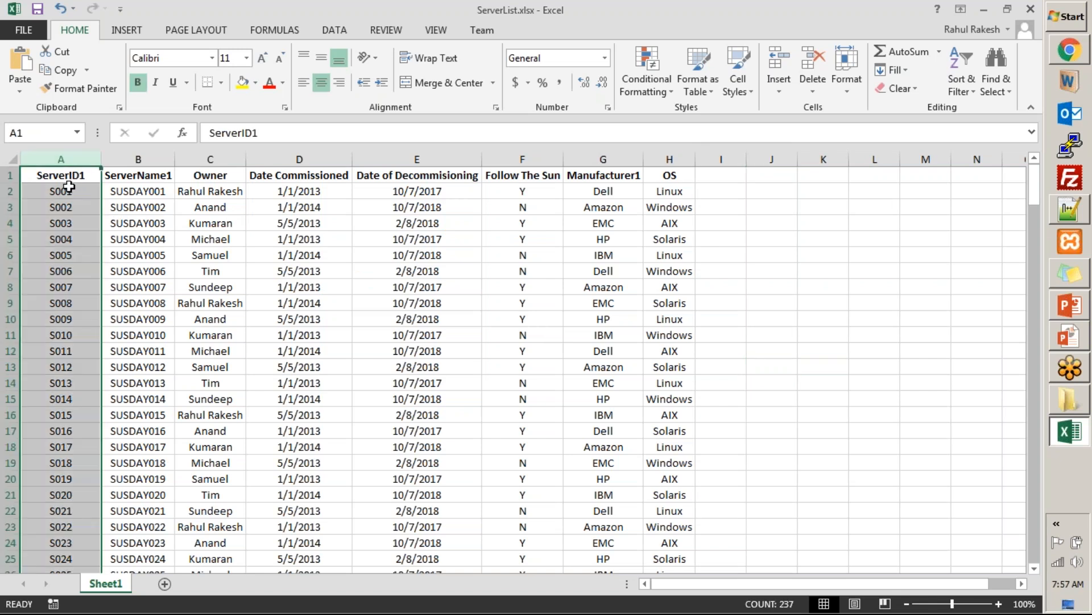
key(alt+Tab)
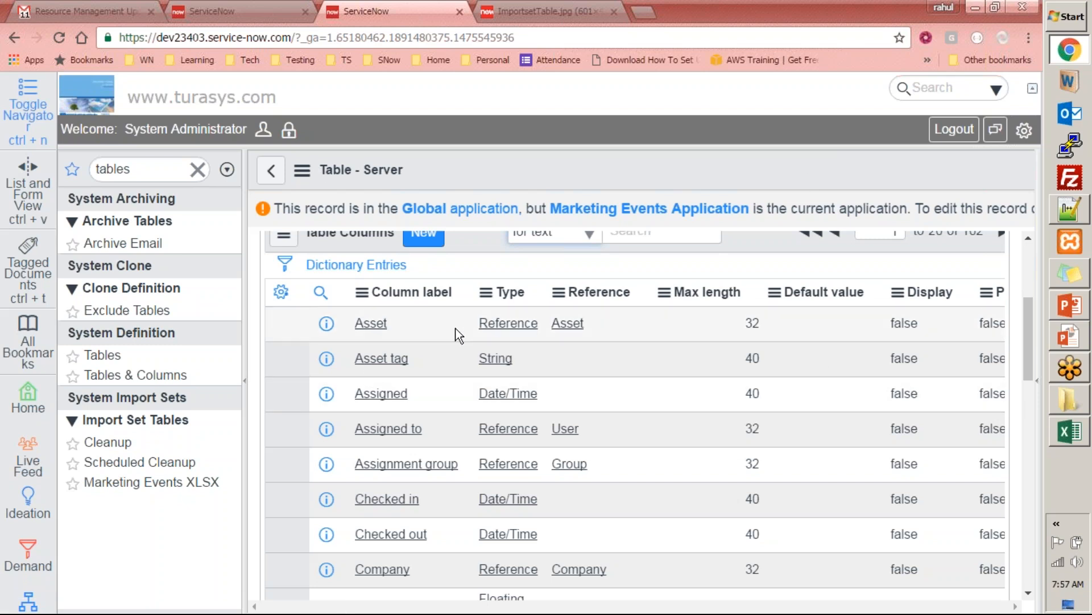
key(alt+Tab)
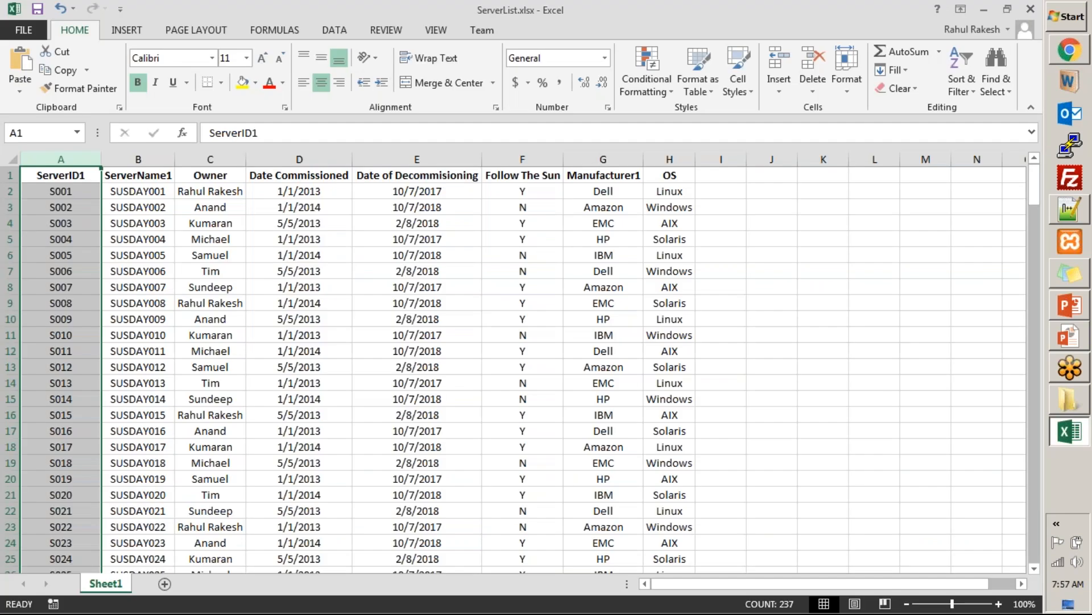
Step: Compare the ServerList.xlsx columns in Excel with the column list of the ServiceNow Server table in Chrome
click(769, 287)
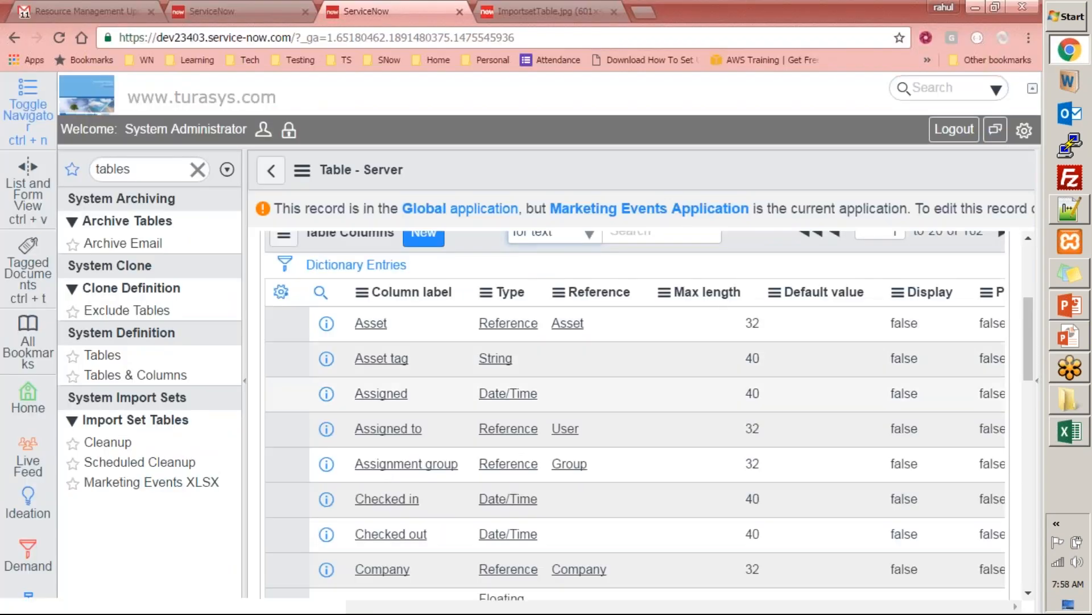
scroll(405, 353, down, 5)
scroll(398, 327, down, 5)
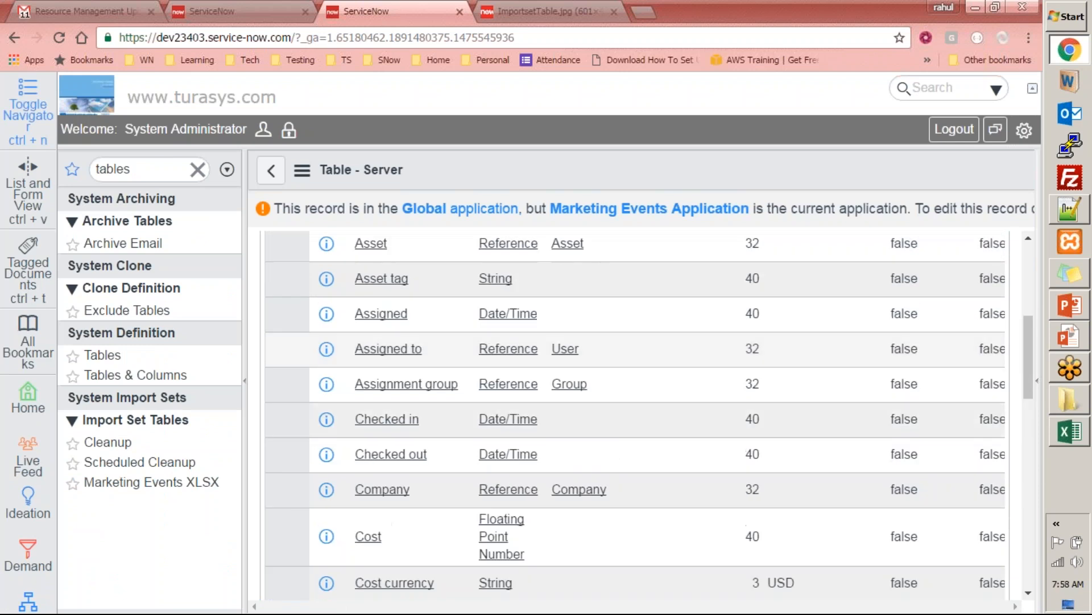
key(alt+Tab)
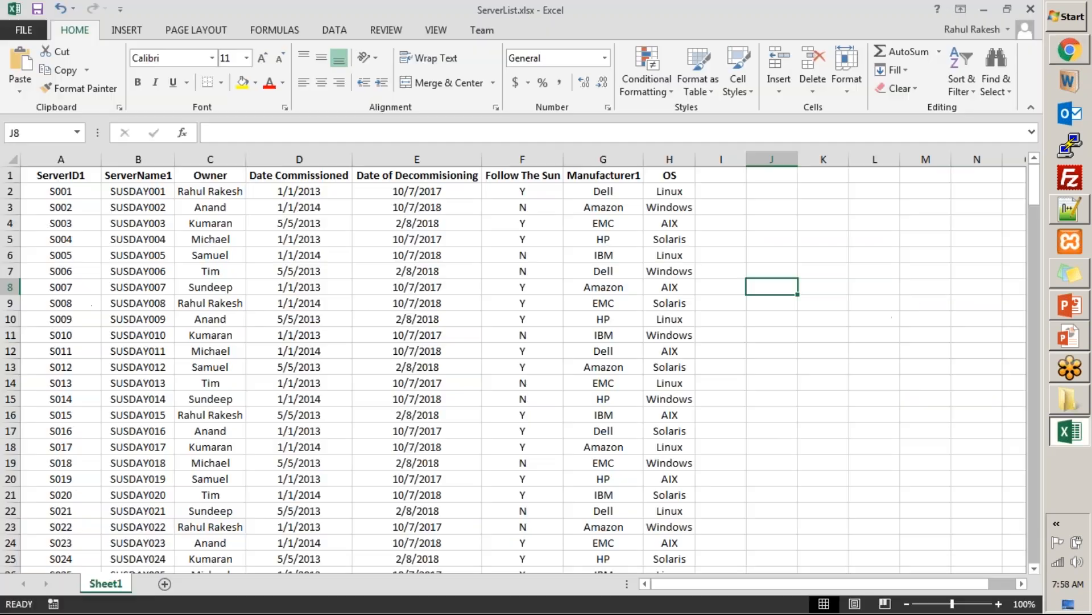
key(alt+Tab)
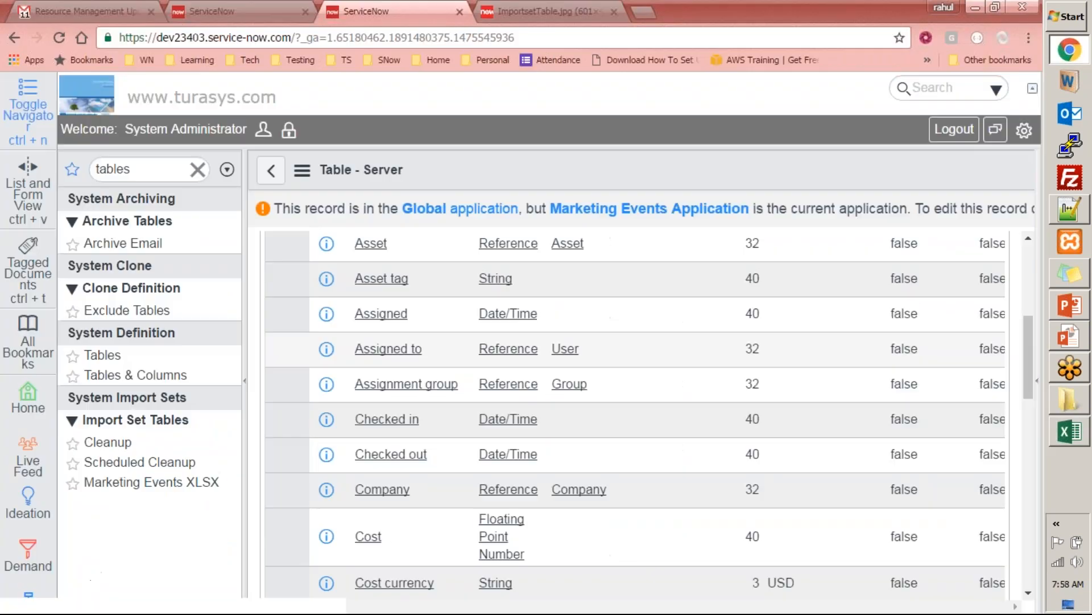
scroll(488, 450, down, 5)
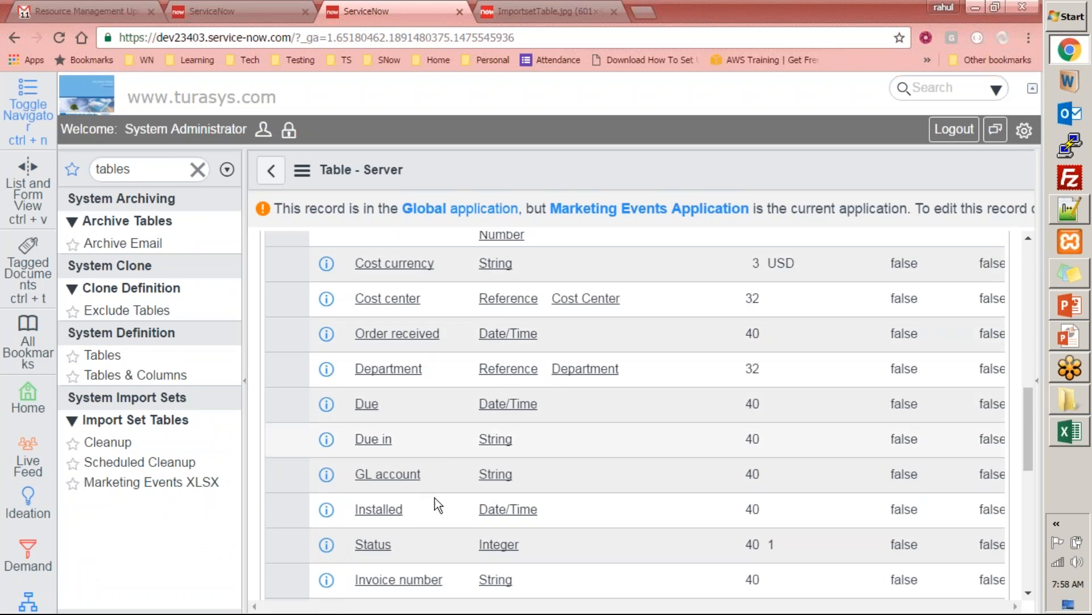
scroll(544, 514, down, 4)
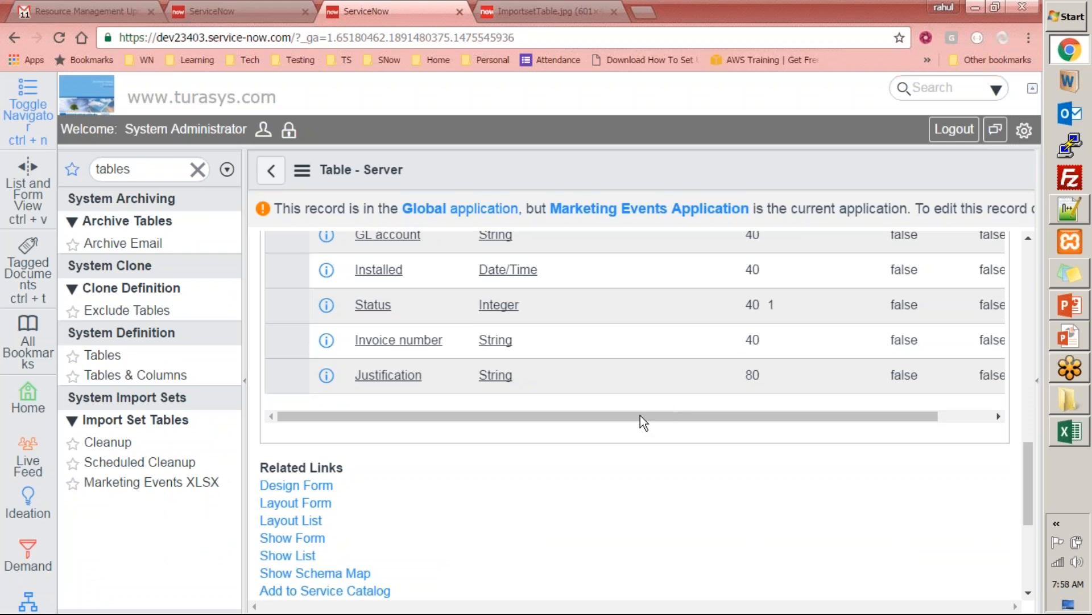
scroll(813, 421, up, 10)
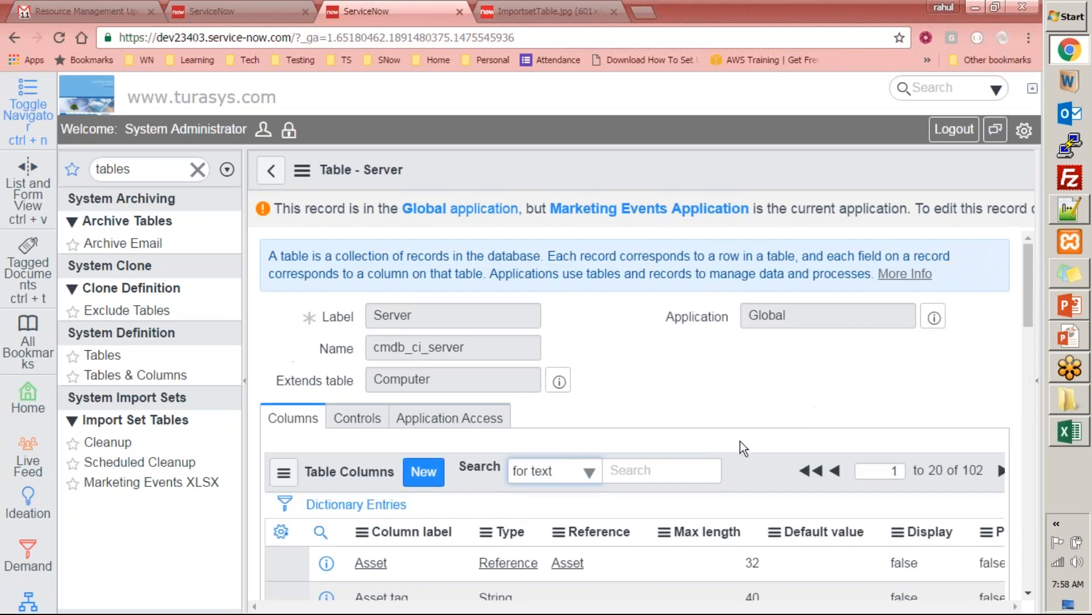
key(alt+Tab)
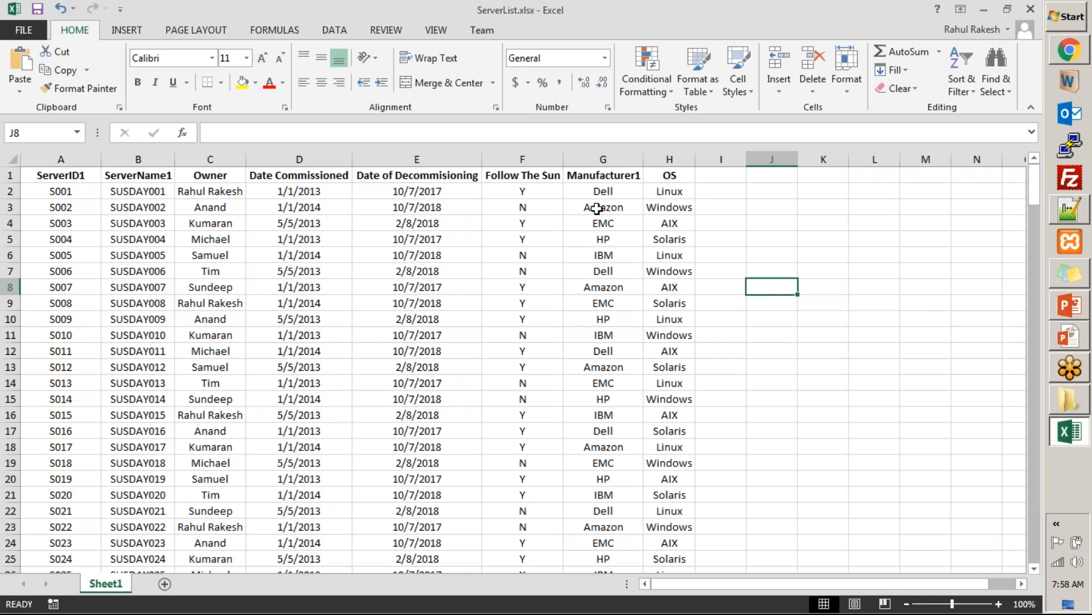
click(289, 253)
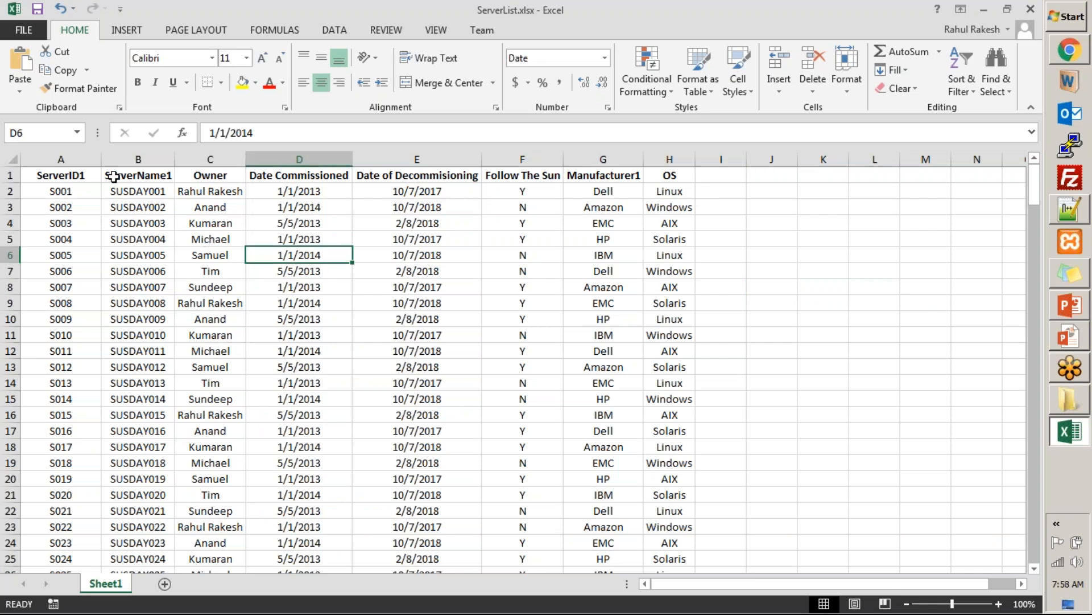
click(61, 159)
Step: Switch to ServiceNow in Chrome, filter the navigator for import, and open Load Data under System Import Sets
key(alt+Tab)
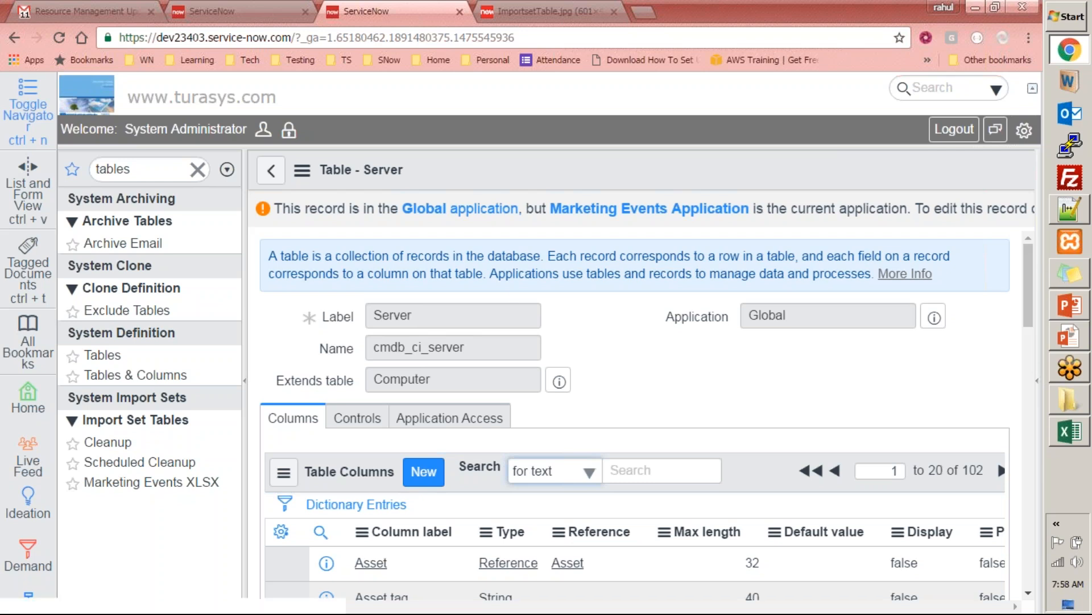
mouse_move(1087, 387)
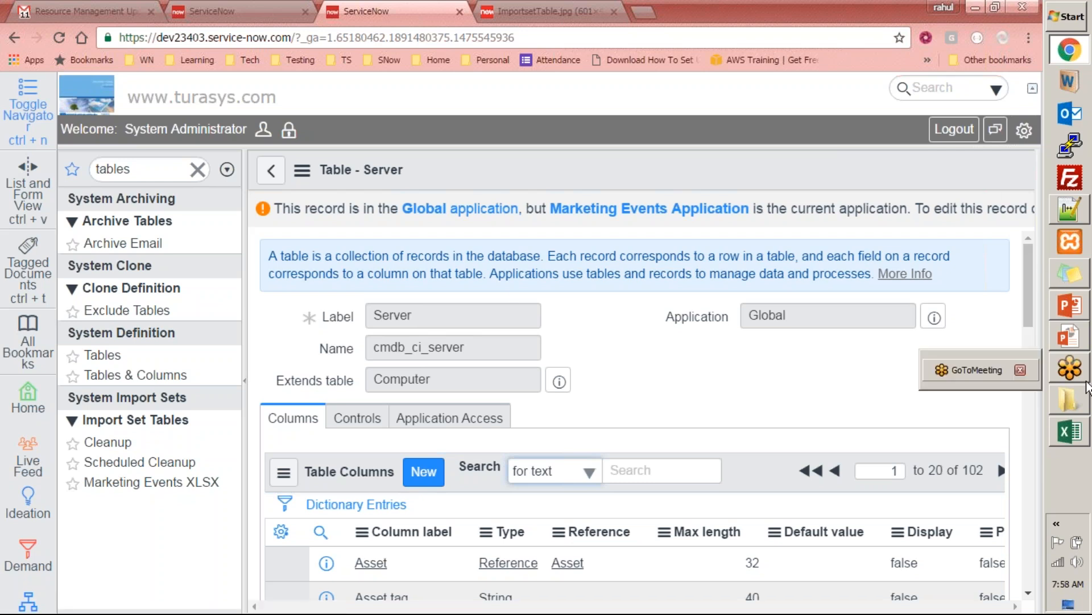
double_click(153, 171)
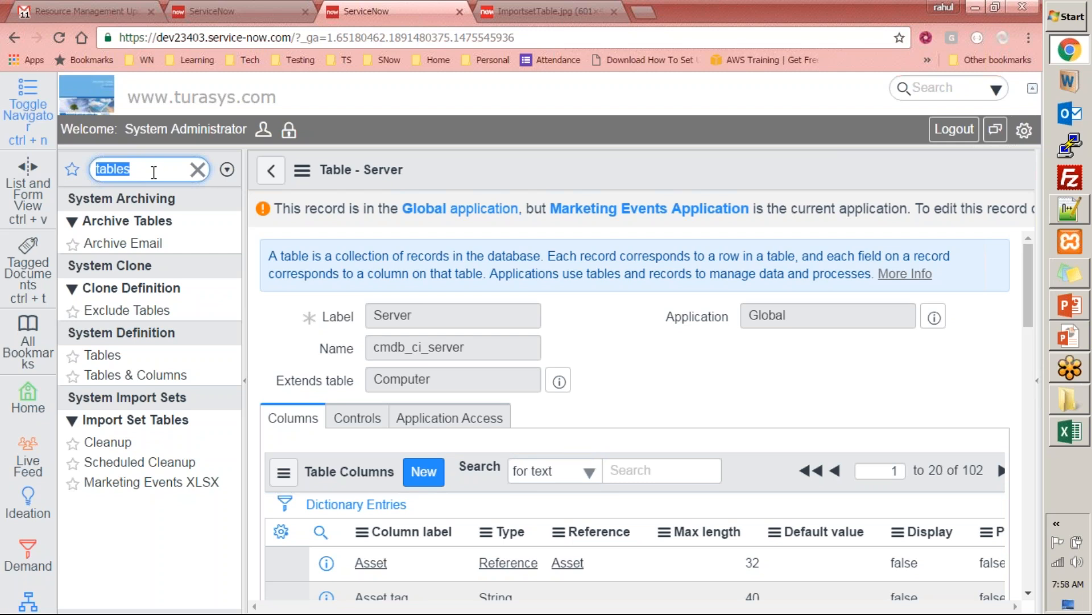
text(i)
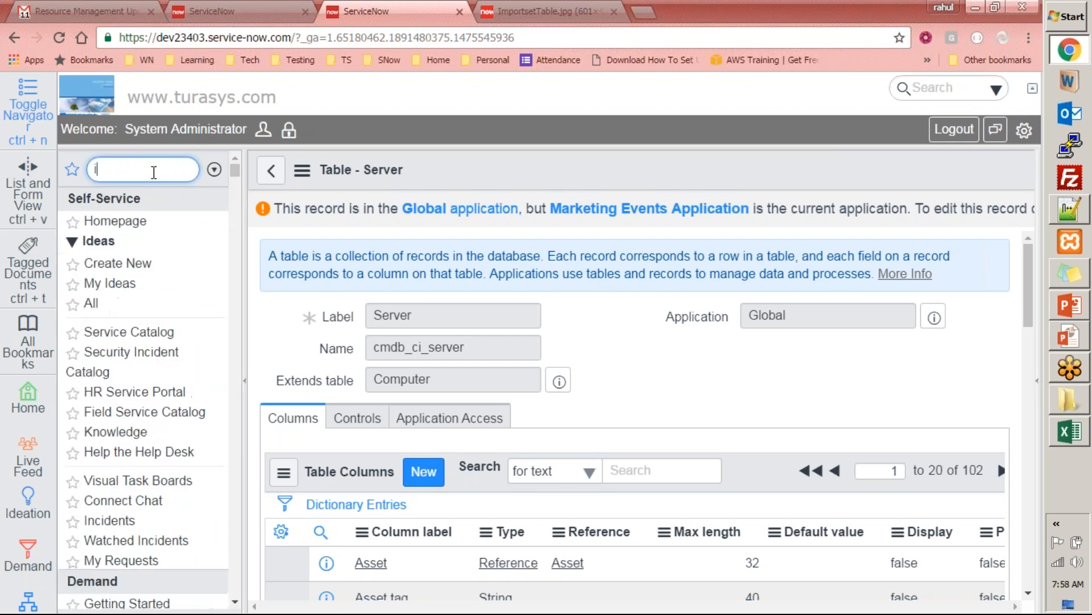
text(mports)
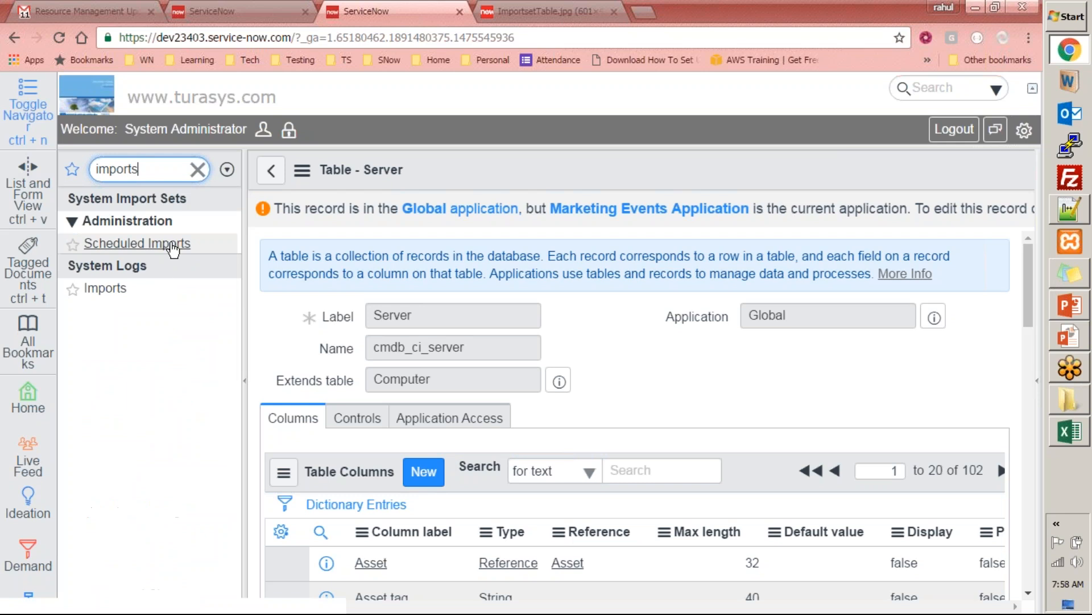
key(BackSpace)
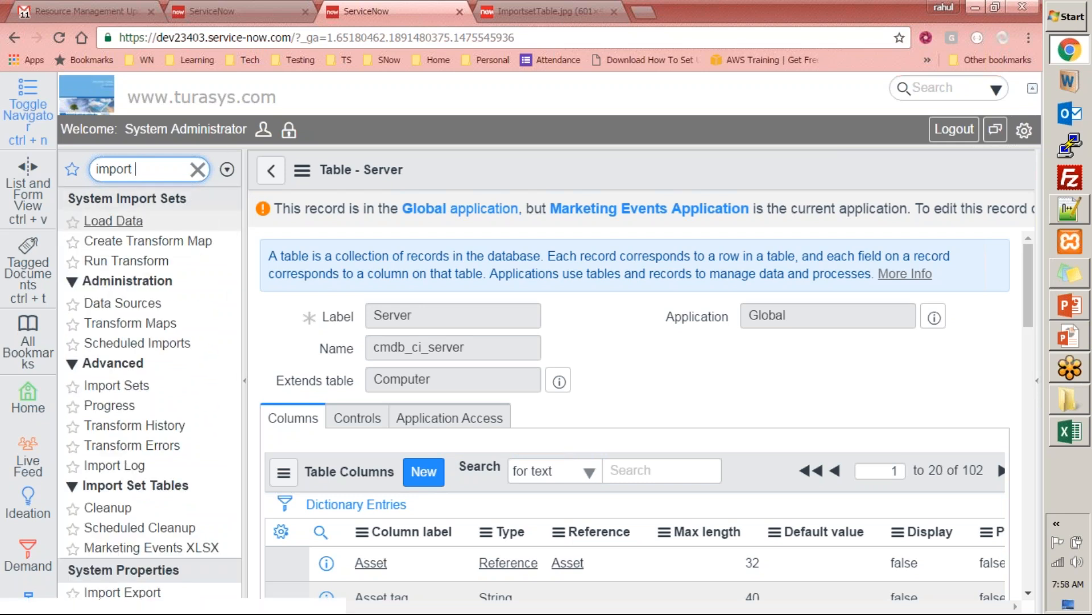
click(112, 221)
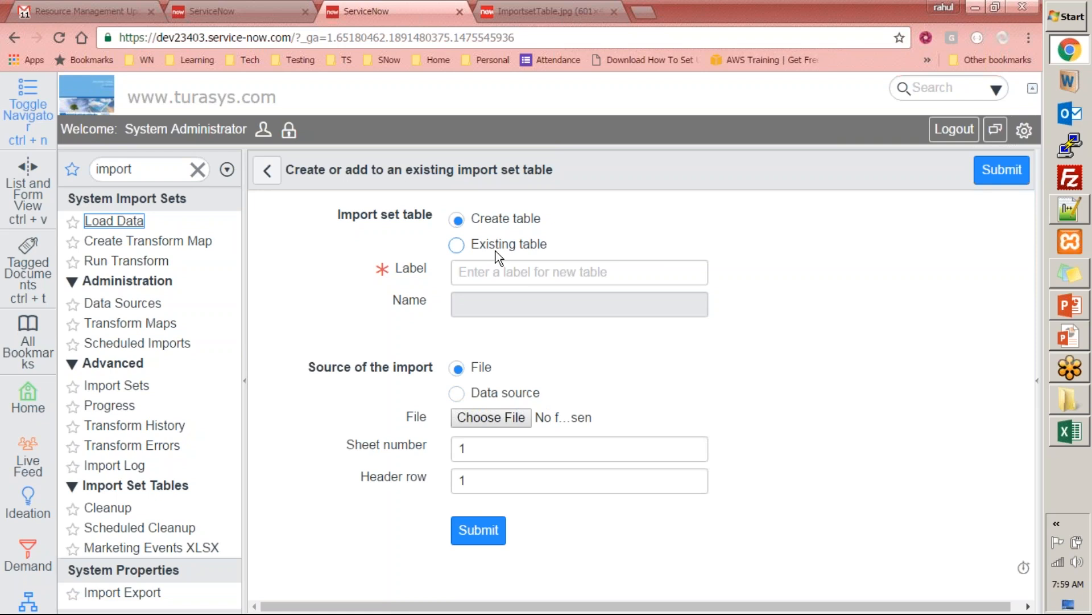
Step: View the ImportsetTable.jpg diagram of the import set flow, and return to the ServiceNow import form
click(543, 11)
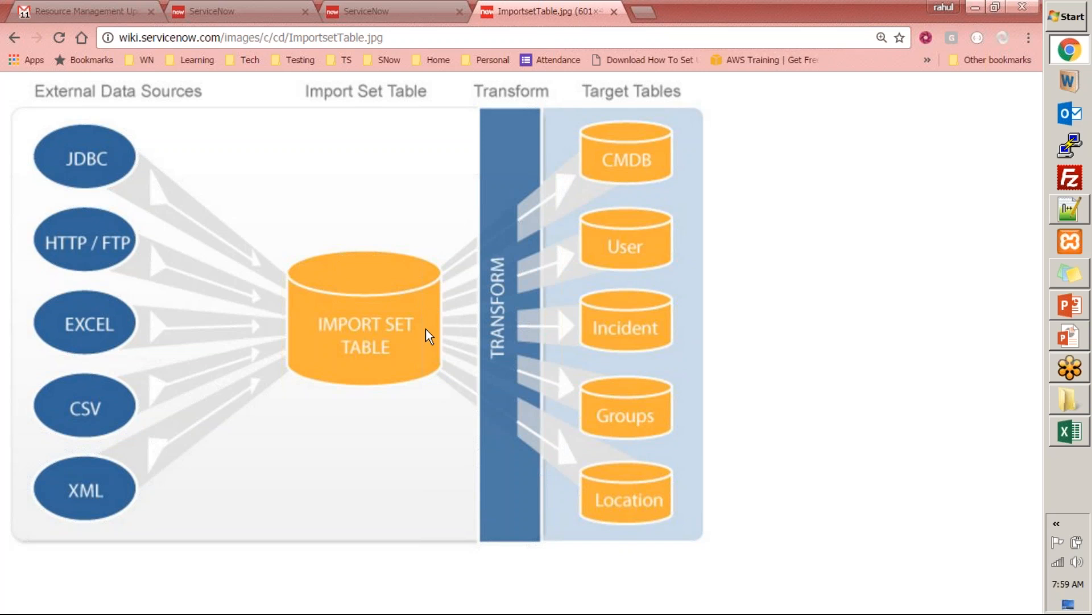
right_click(430, 117)
click(387, 12)
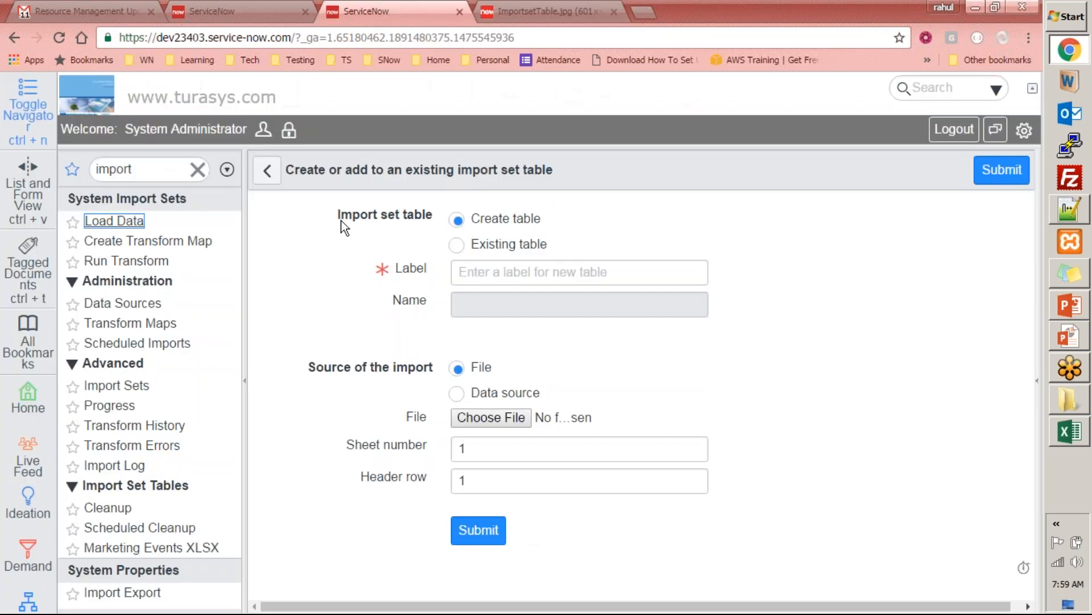
Step: Examine the existing import set tables available on the form, and return to the Create table option
click(462, 222)
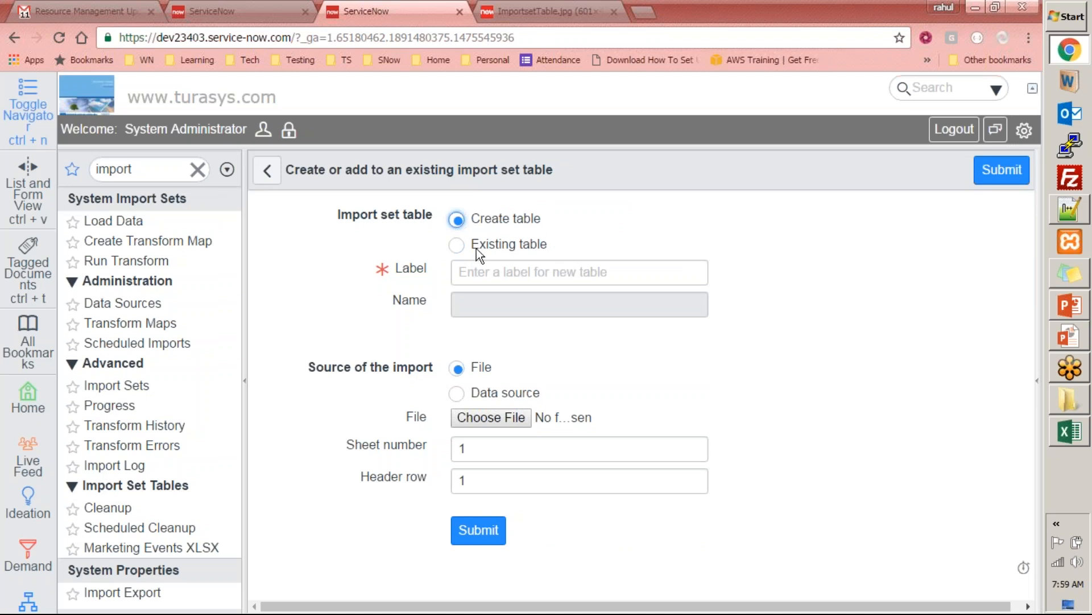
click(455, 245)
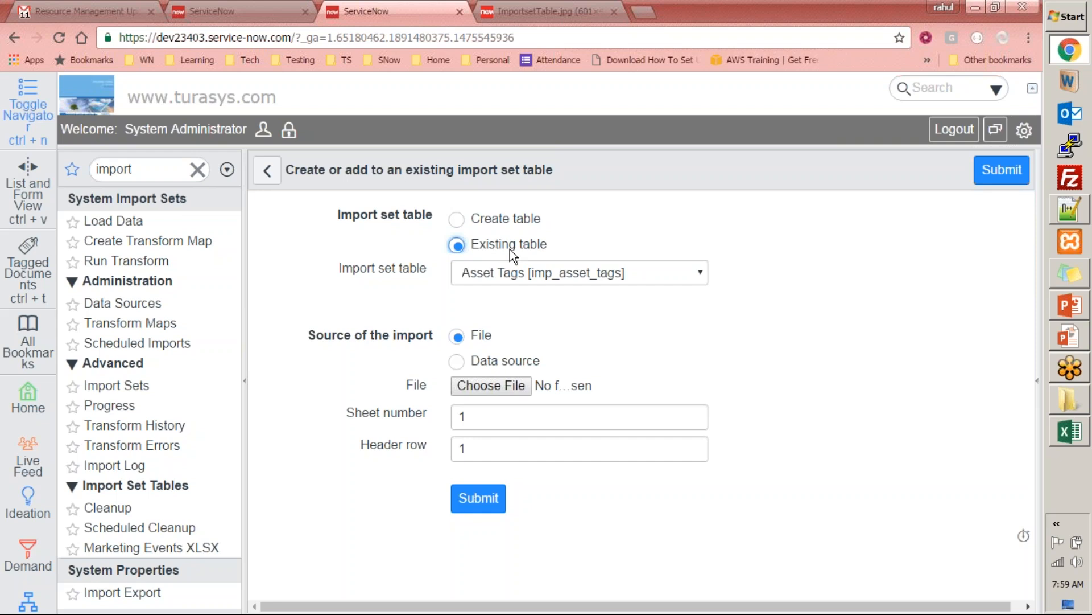
click(620, 278)
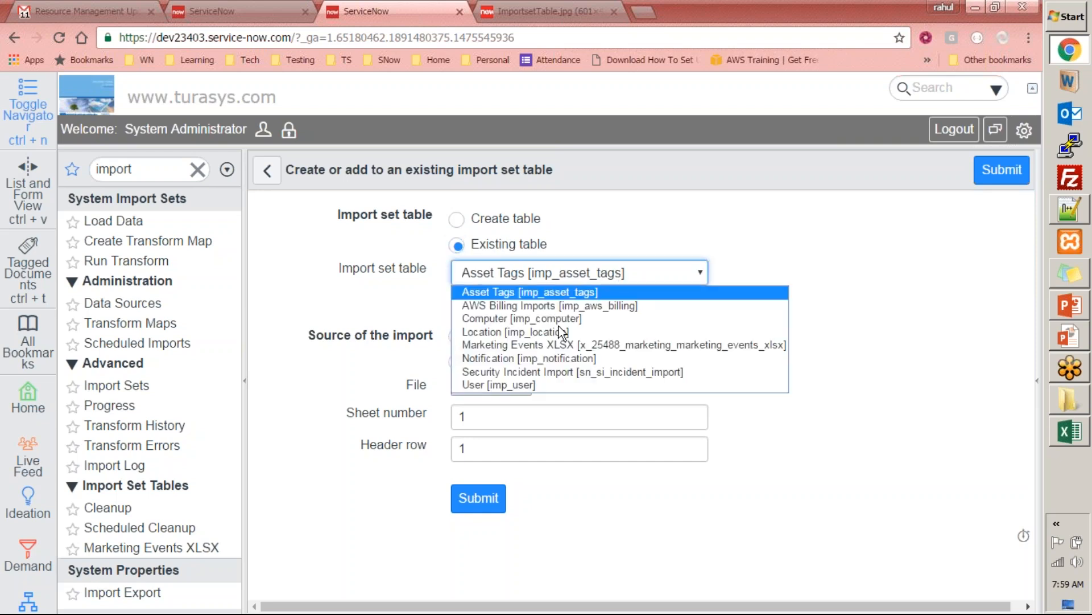
click(591, 253)
click(456, 219)
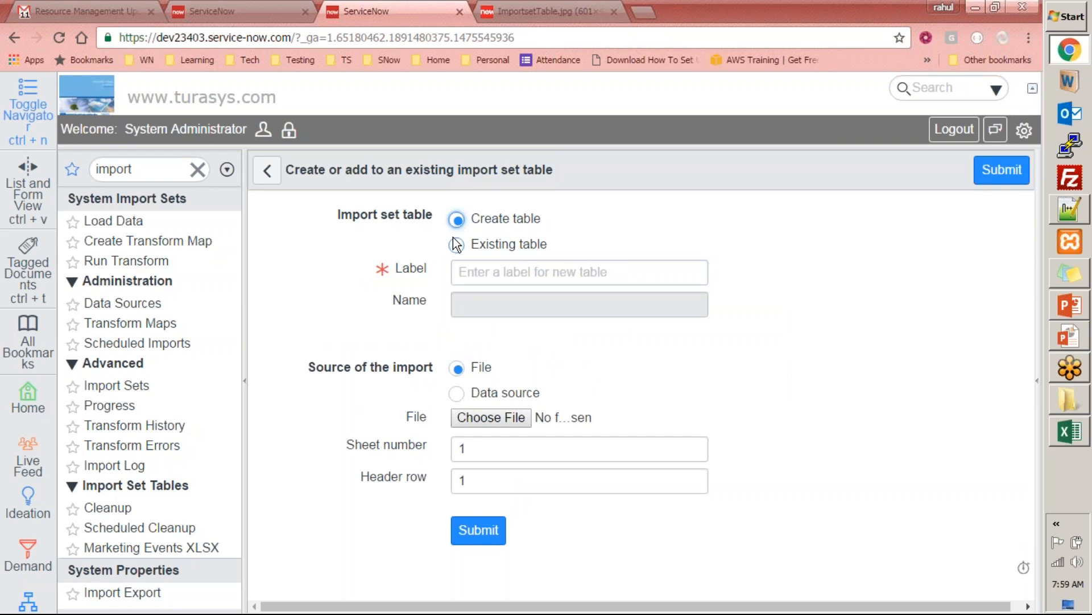
Step: Change the current application from Marketing Events Application to Global in the system settings
click(494, 273)
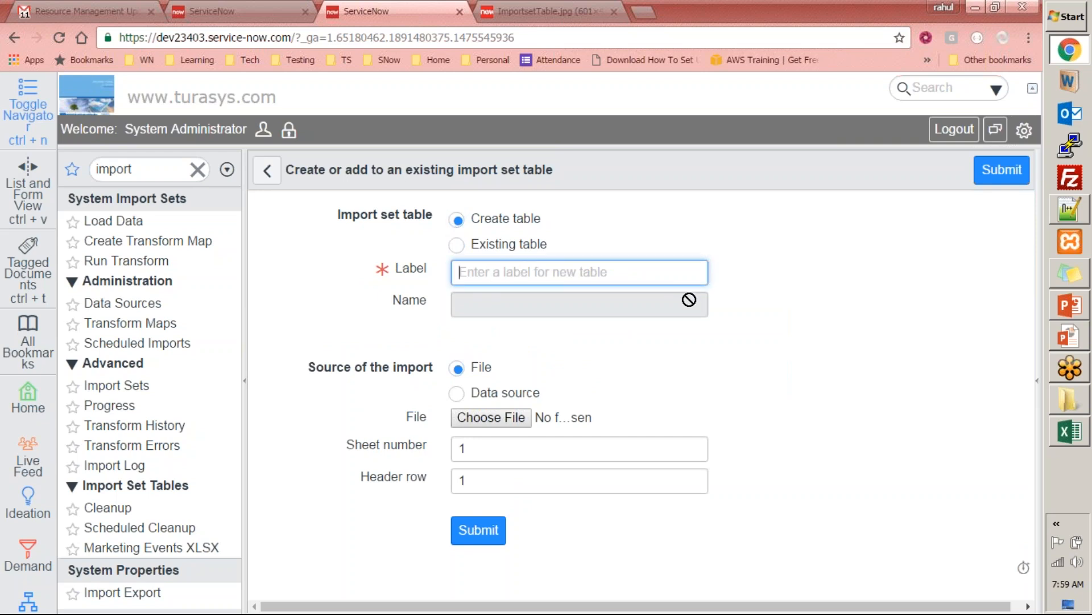
text(I)
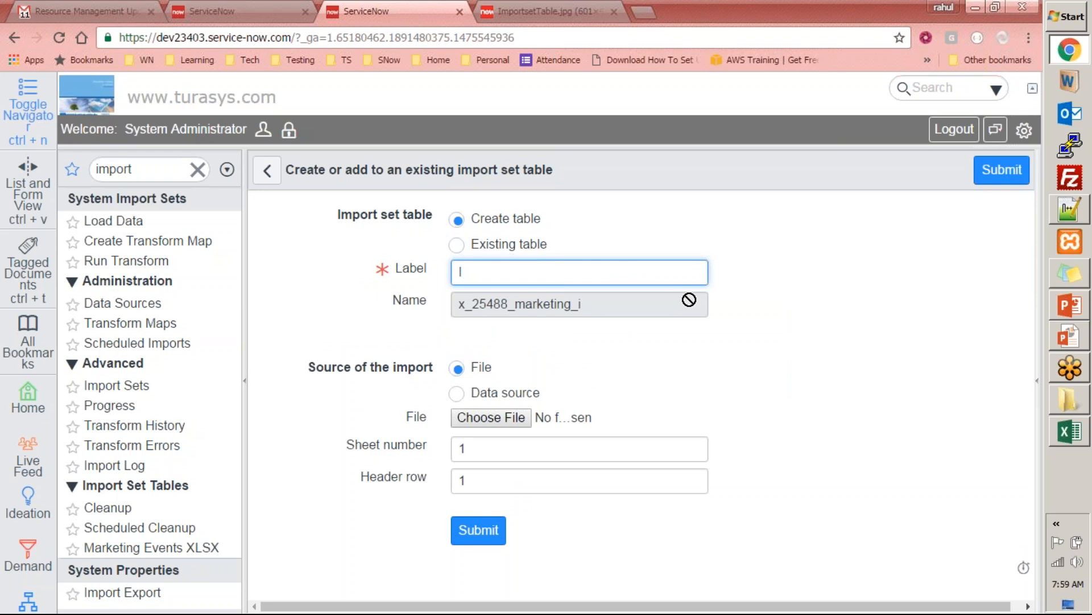
click(1023, 138)
scroll(1015, 262, down, 8)
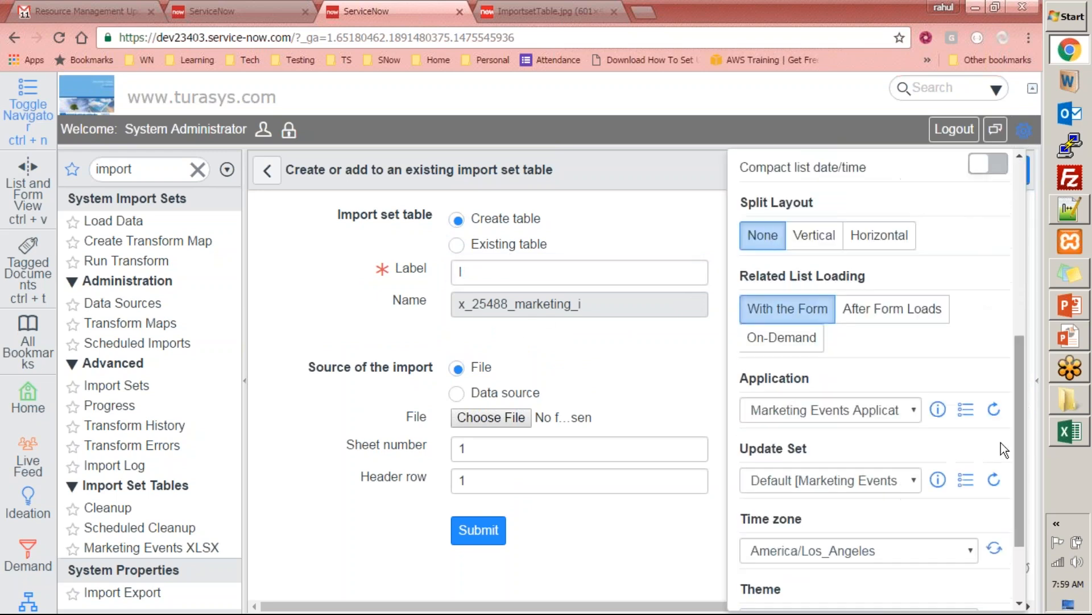
click(849, 406)
click(776, 138)
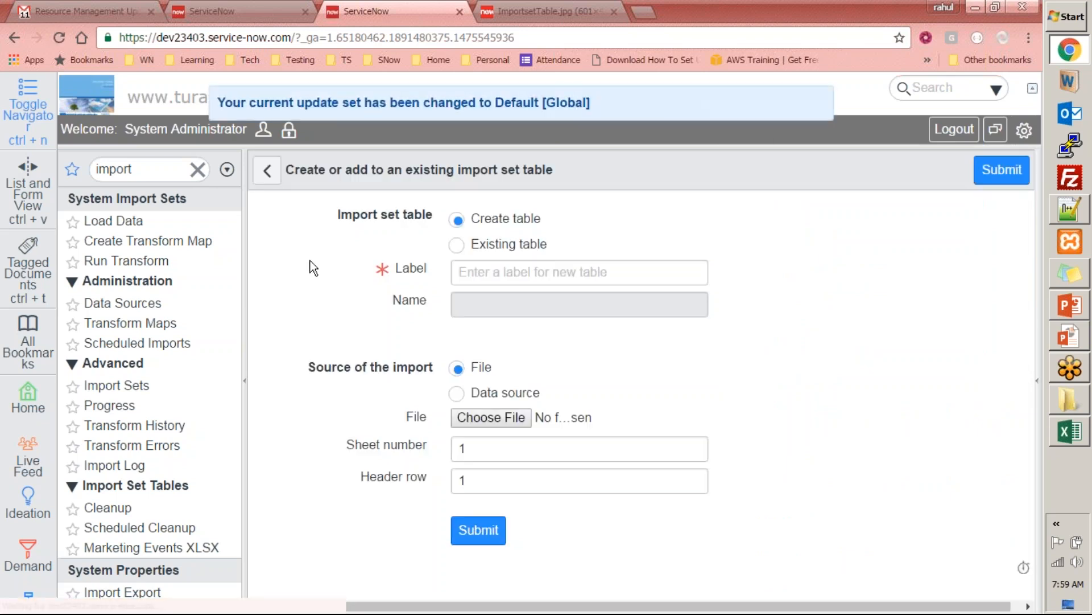
Step: Label the new import set table Import Server
click(477, 271)
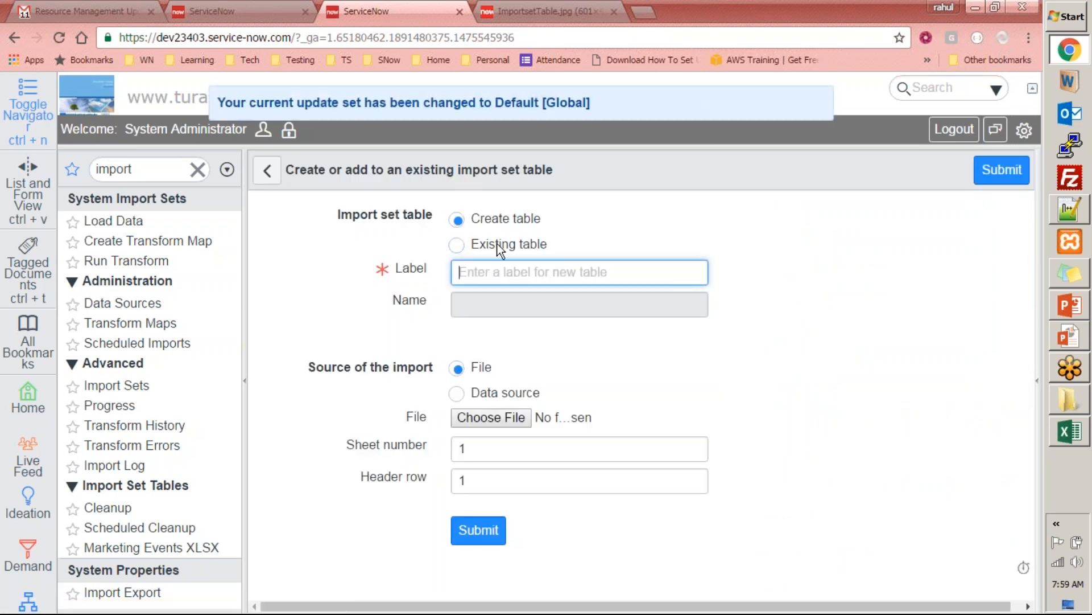
text(Imp)
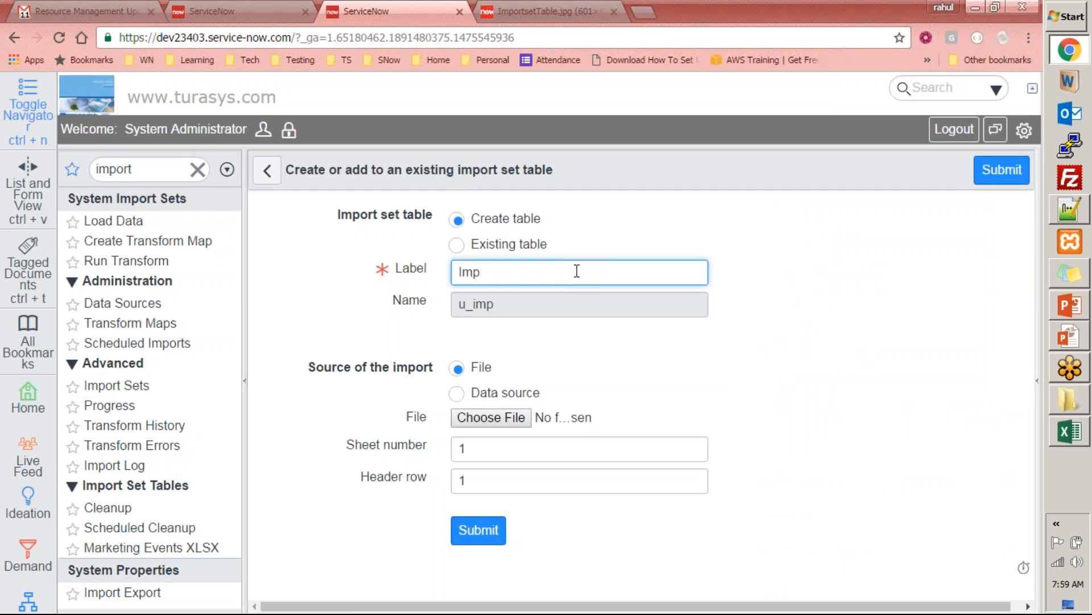
text( Server)
text(o)
text(rt)
Step: Copy the new table's name, switch to Notepad++, and insert an "Import Set Table:" line between the source and target lines
drag(551, 304, 366, 359)
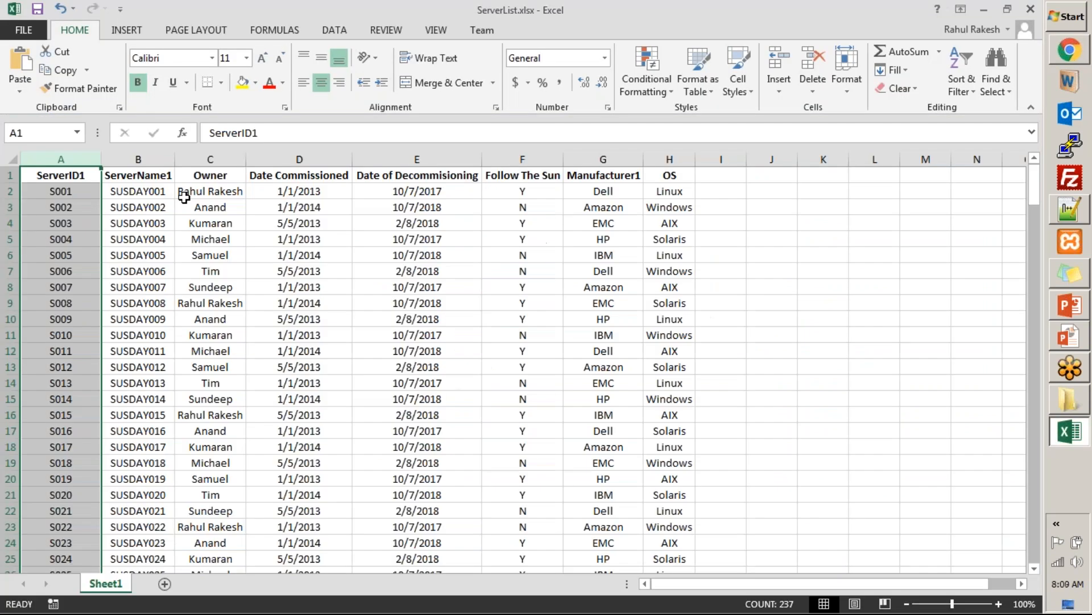
key(alt+Tab)
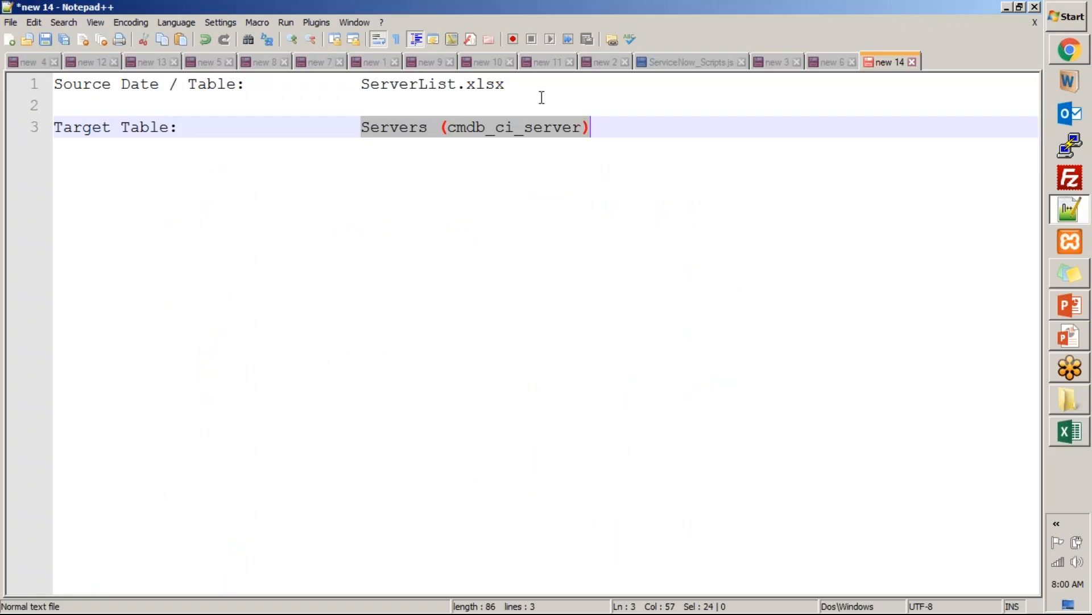
click(542, 97)
key(Return)
click(541, 97)
key(Return)
text(Import Set Table)
key(BackSpace)
text(:)
Step: Enter u_import_server as the import set table, aligned with the source and target values
key(Tab)
key(Tab)
key(Tab)
key(Tab)
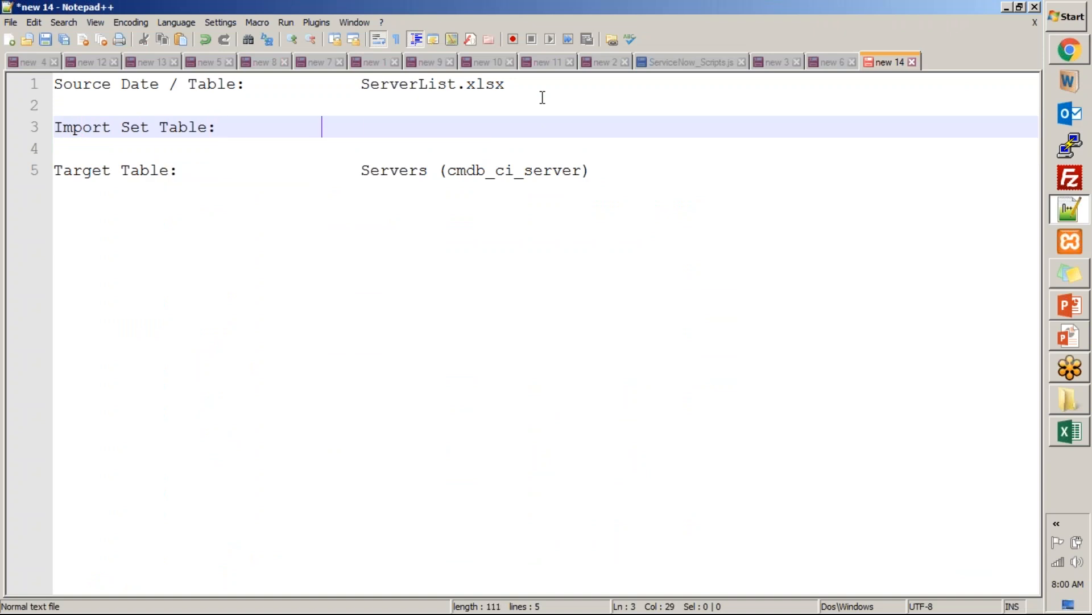
text(u_import_server)
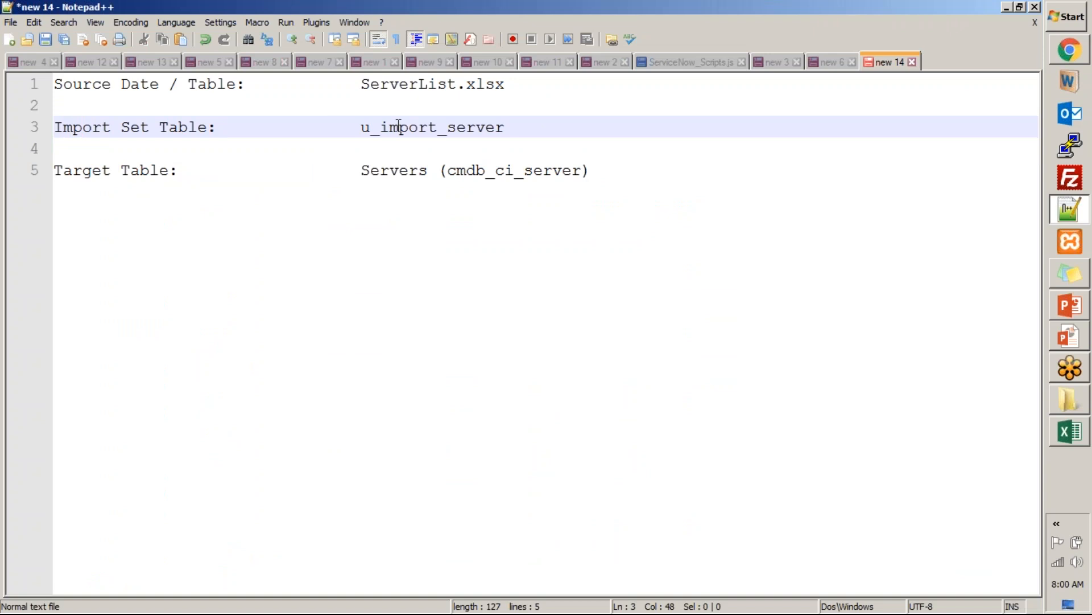
Step: Switch to the ServiceNow import form in Chrome and choose ServerList.xlsx from Downloads as the import source file
key(alt+Tab)
key(alt+Tab)
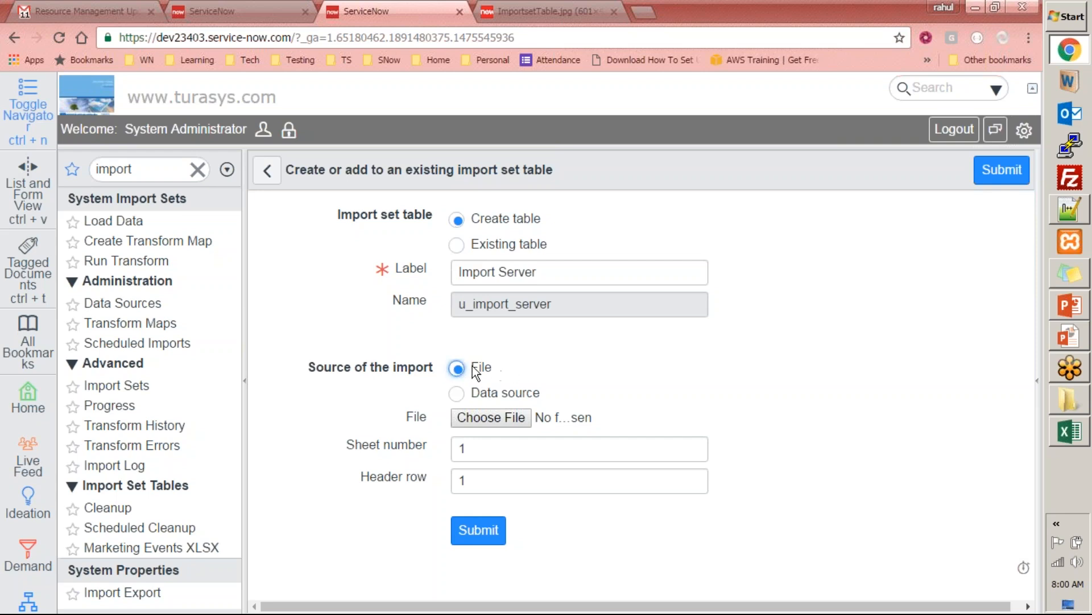
click(493, 417)
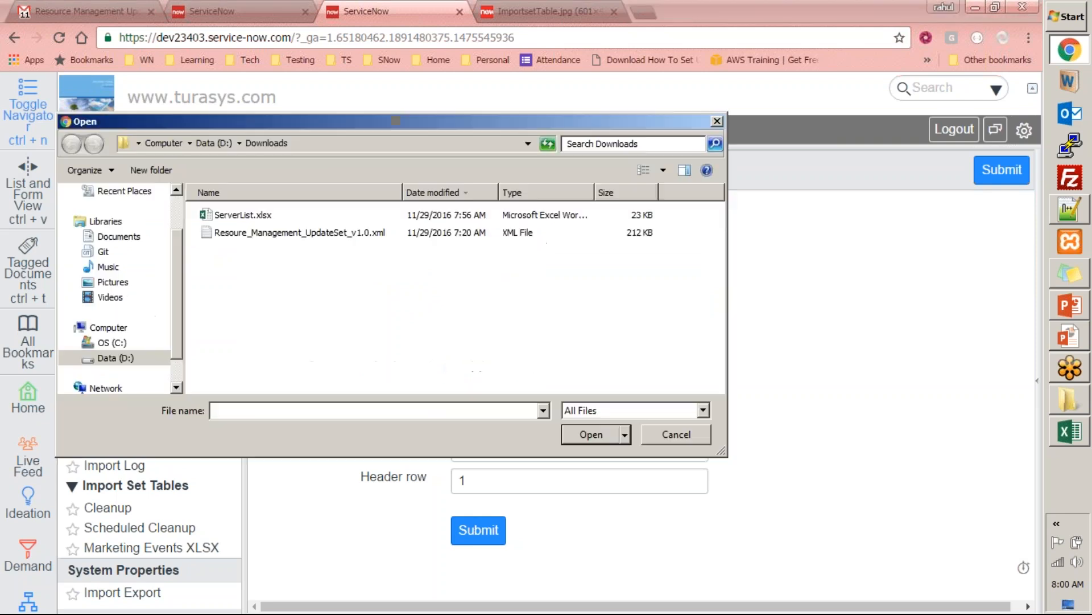
click(233, 216)
Step: View the ServerList.xlsx workbook in Excel, return to Chrome, and open ServerList.xlsx from Downloads as the import file
click(1070, 433)
click(705, 353)
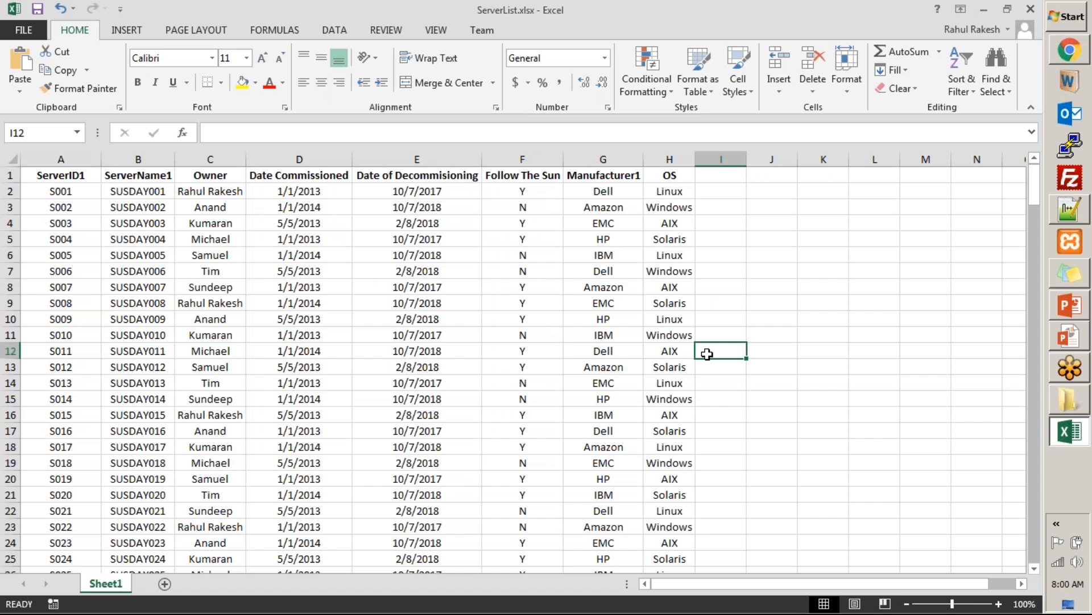
key(alt+Tab)
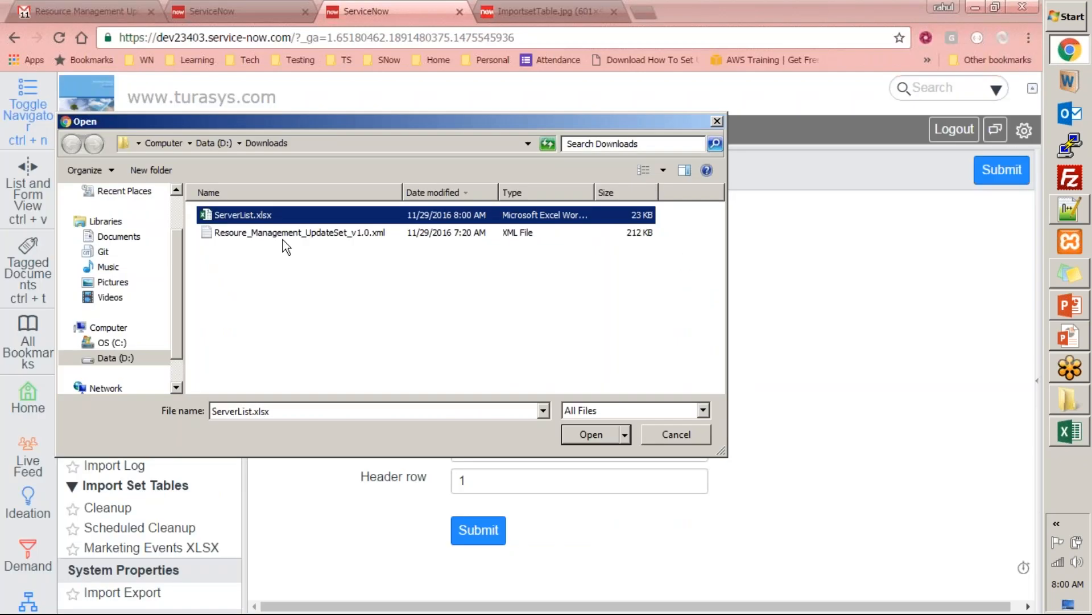
click(586, 433)
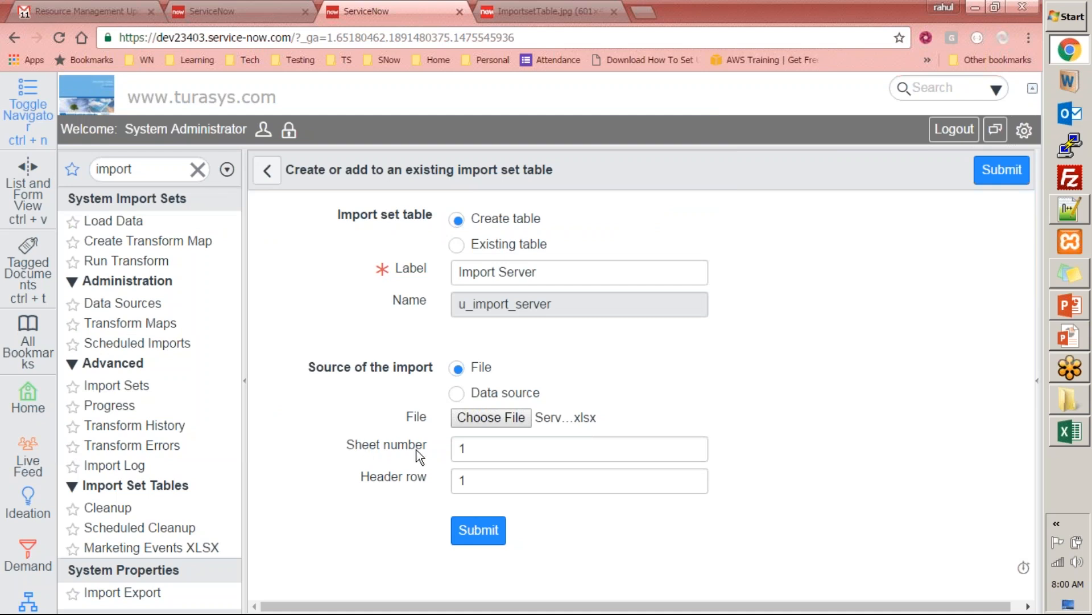
Step: Check the form's sheet number and header row against Sheet1 and its column headings in the Excel workbook
key(alt+Tab)
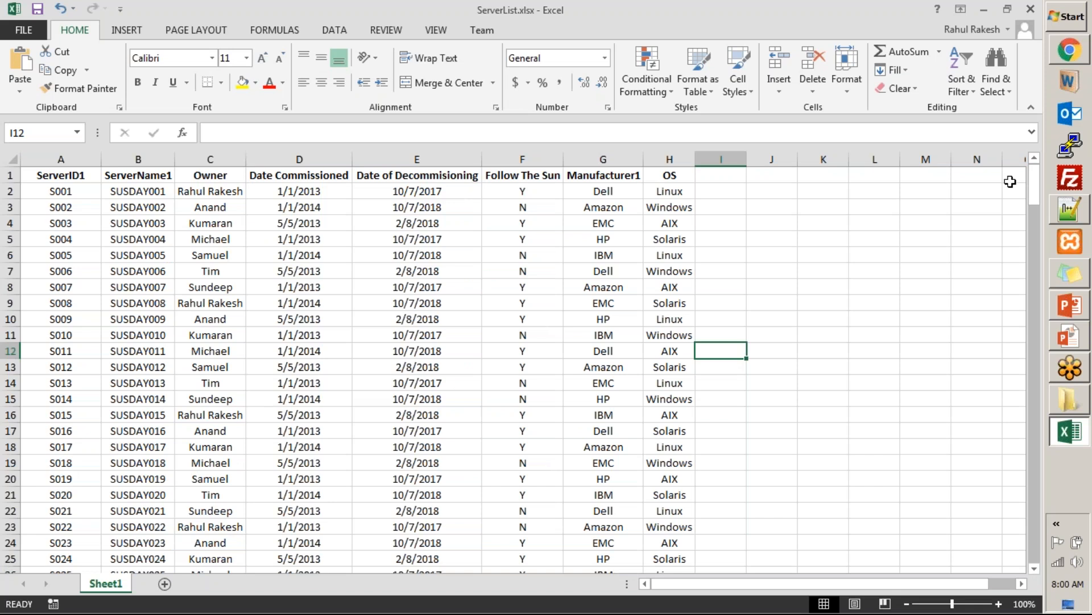
drag(1024, 201, 1033, 208)
key(alt+Tab)
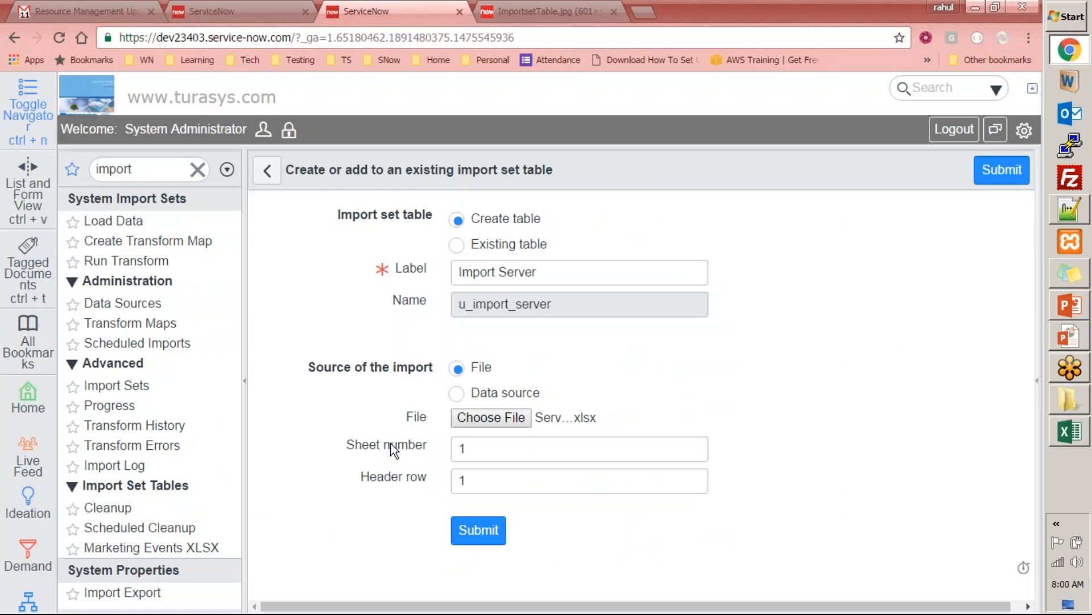
click(482, 477)
key(alt+Tab)
scroll(114, 210, up, 3)
drag(83, 181, 683, 182)
key(alt+Tab)
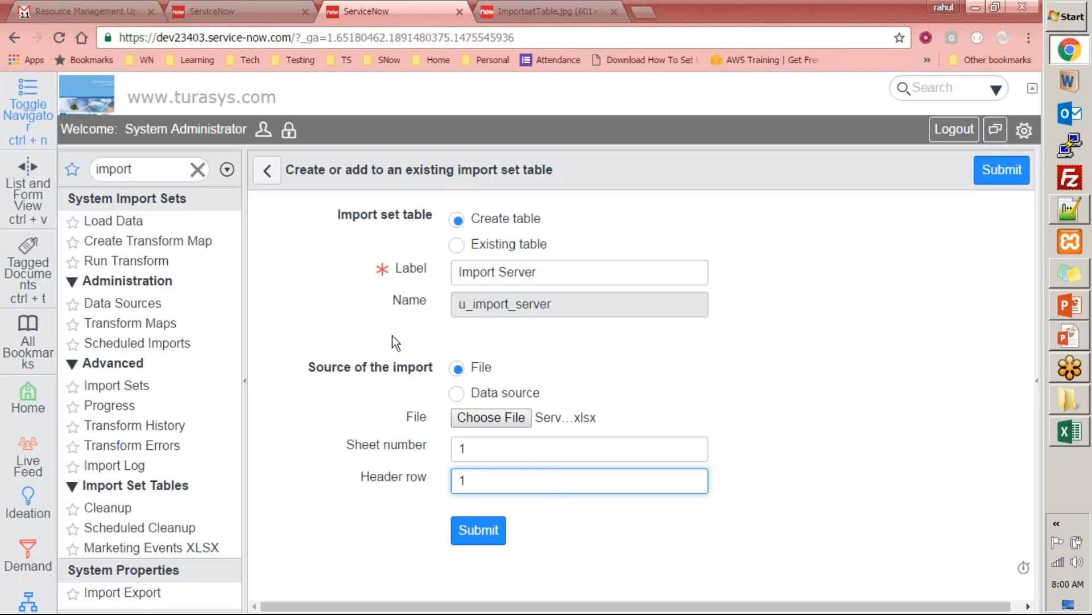
Step: Review the label, name, sheet number and header row, and submit the import form to load the server data
drag(540, 272, 445, 277)
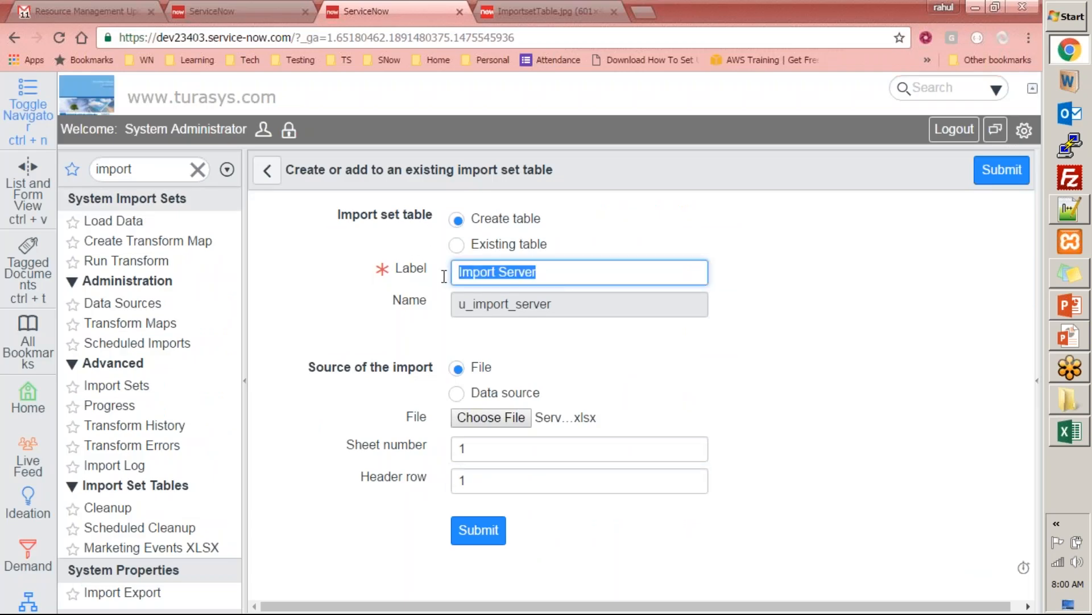
drag(557, 304, 415, 324)
drag(521, 478, 451, 461)
double_click(492, 449)
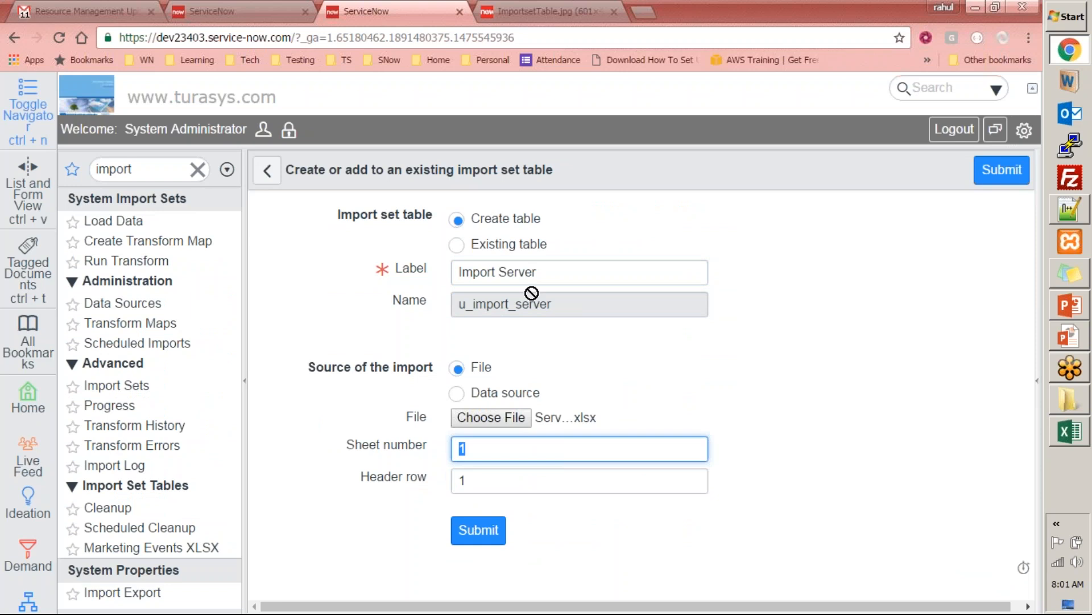
double_click(564, 305)
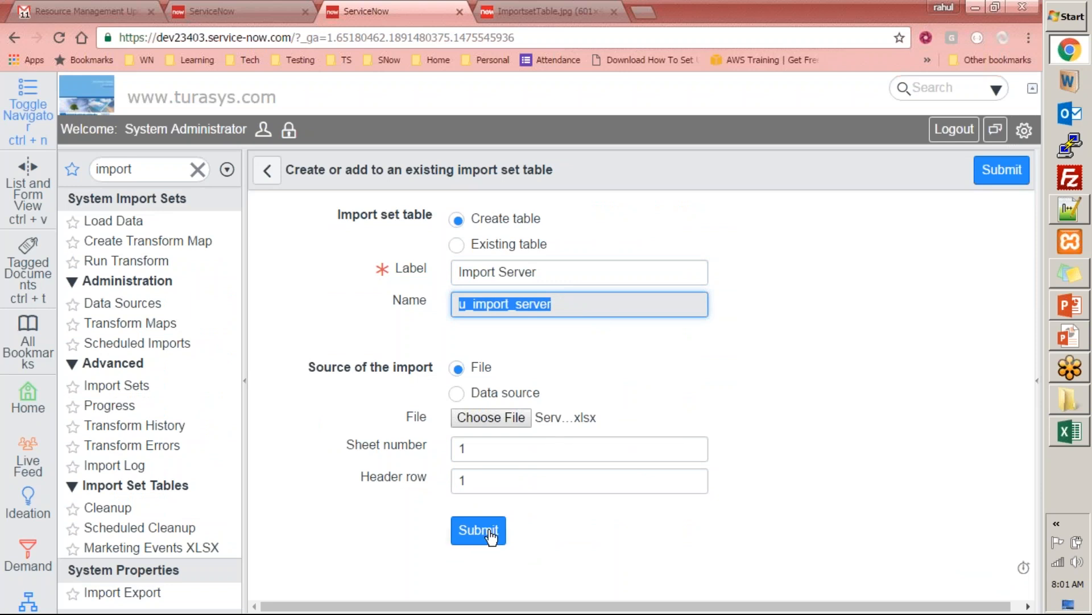
drag(485, 307, 528, 571)
key(alt+Tab)
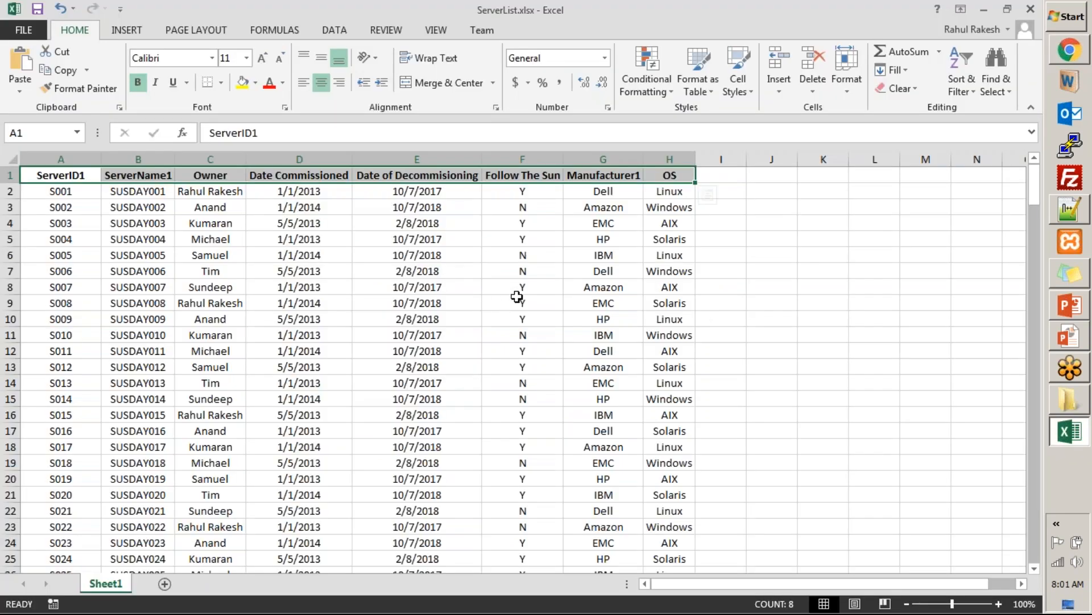
key(alt+Tab)
click(478, 535)
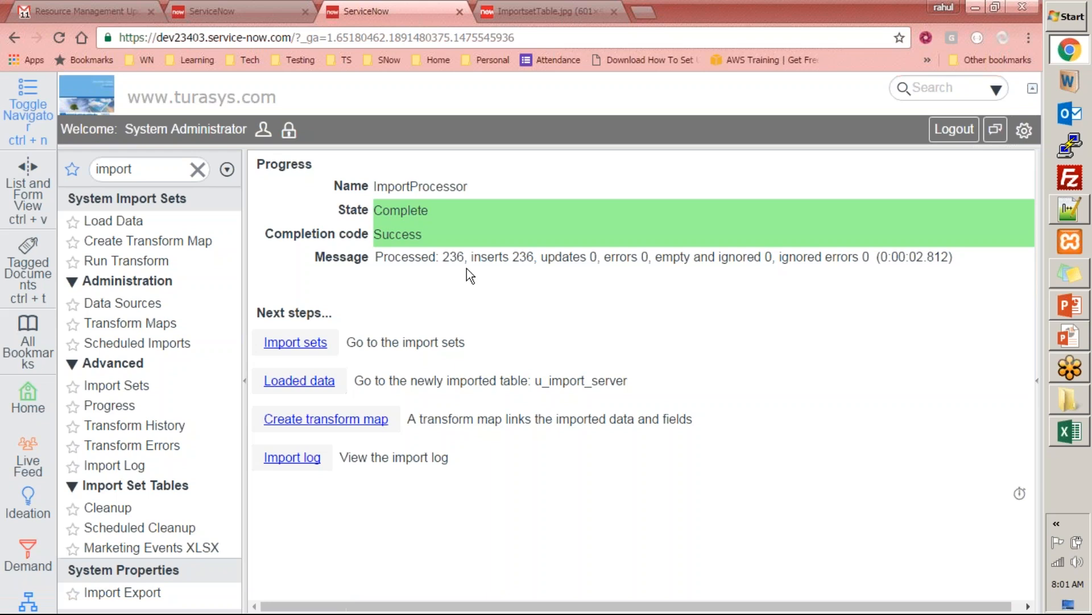
Step: Compare the processed record count on the import progress page with the last data row of the worksheet in Excel
double_click(458, 259)
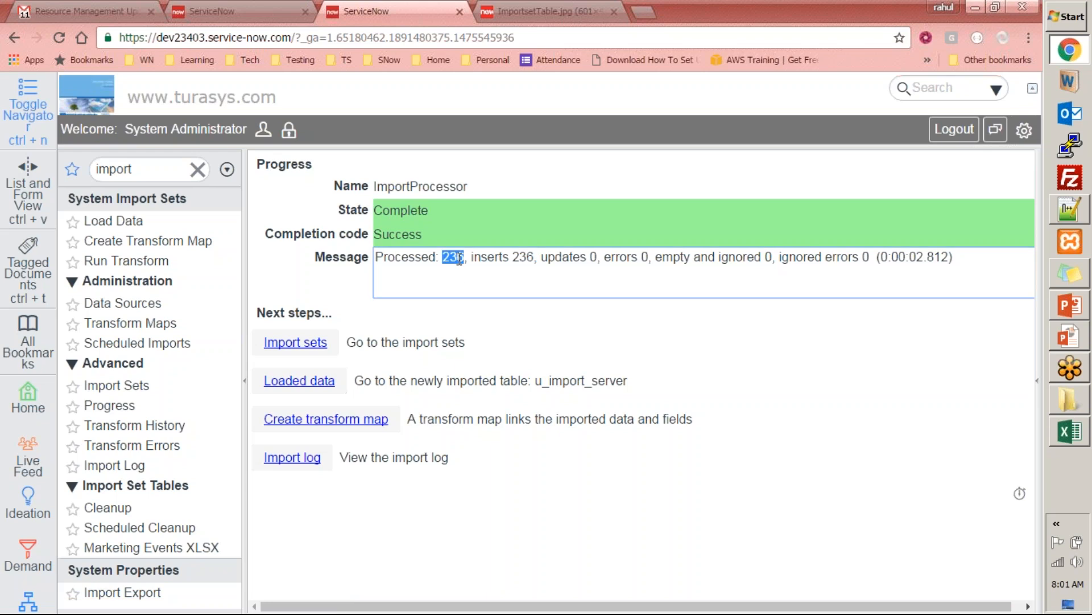
key(alt+Tab)
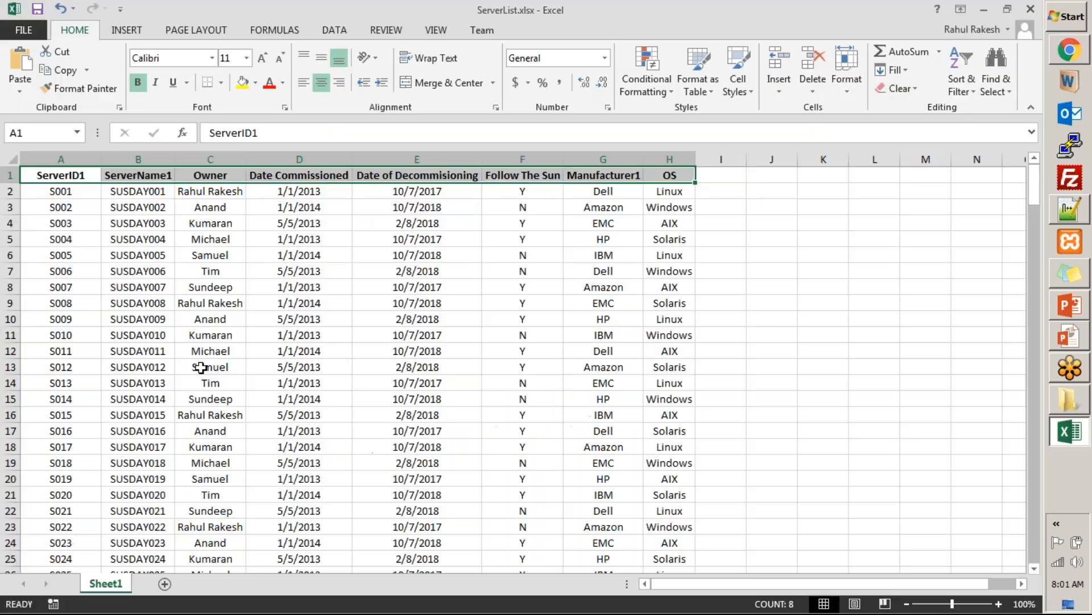
scroll(227, 366, down, 20)
scroll(62, 491, down, 20)
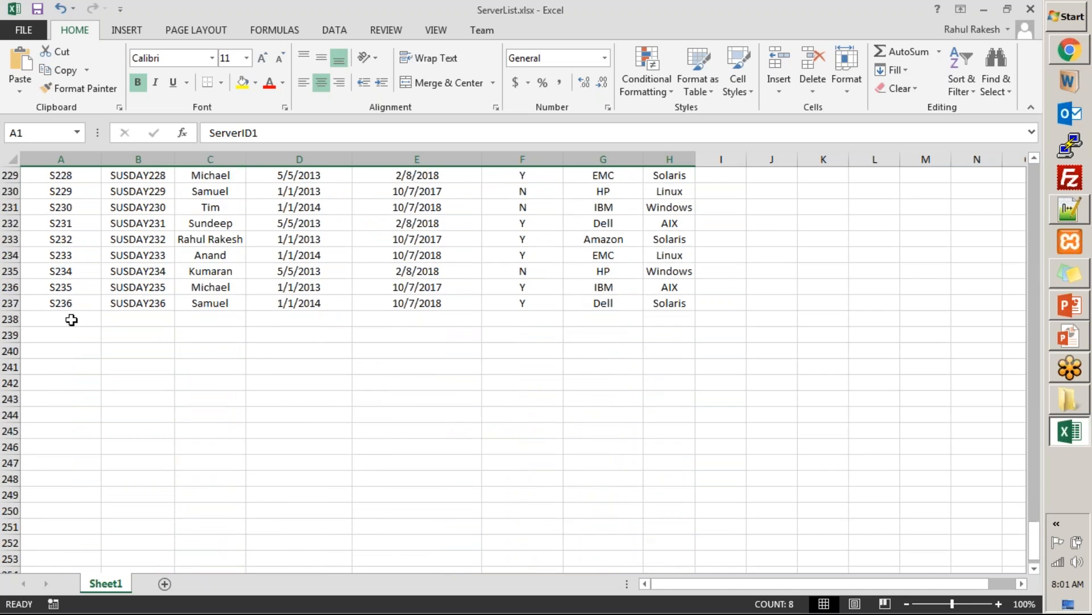
click(12, 302)
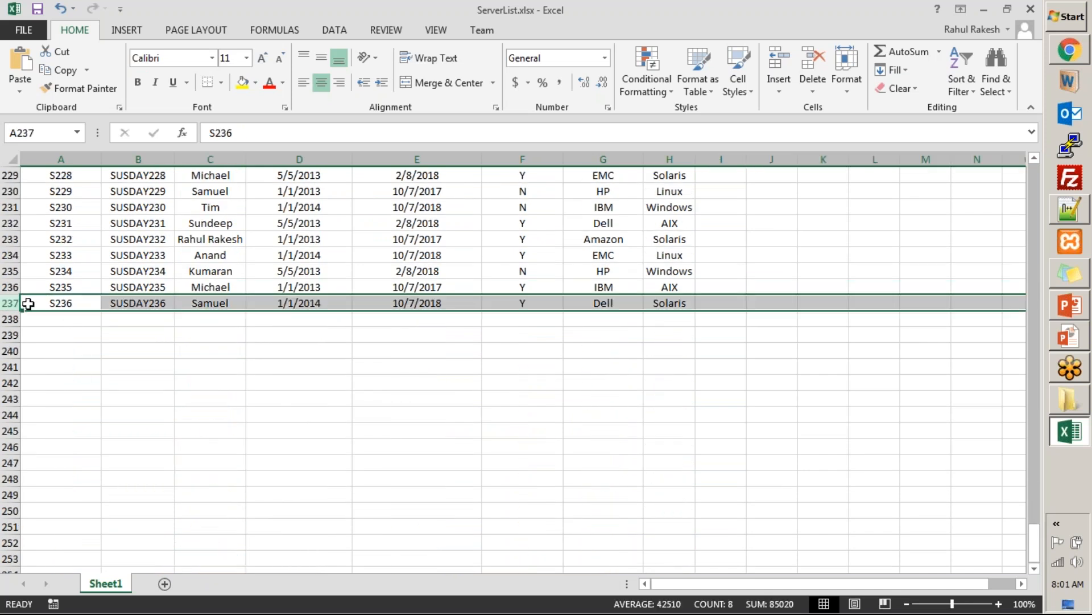
key(ctrl+Home)
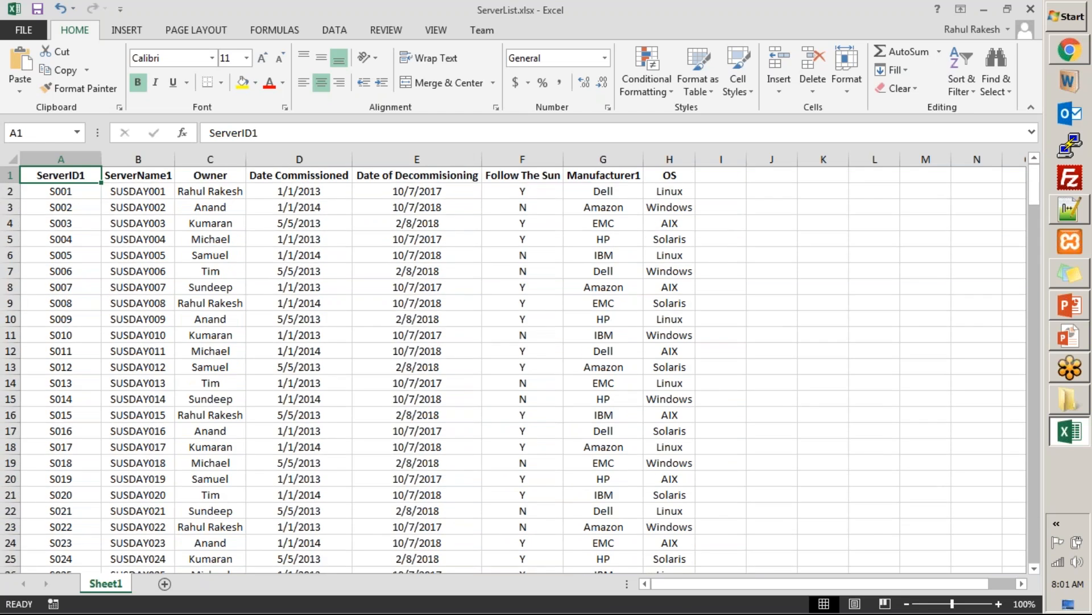
key(alt+Tab)
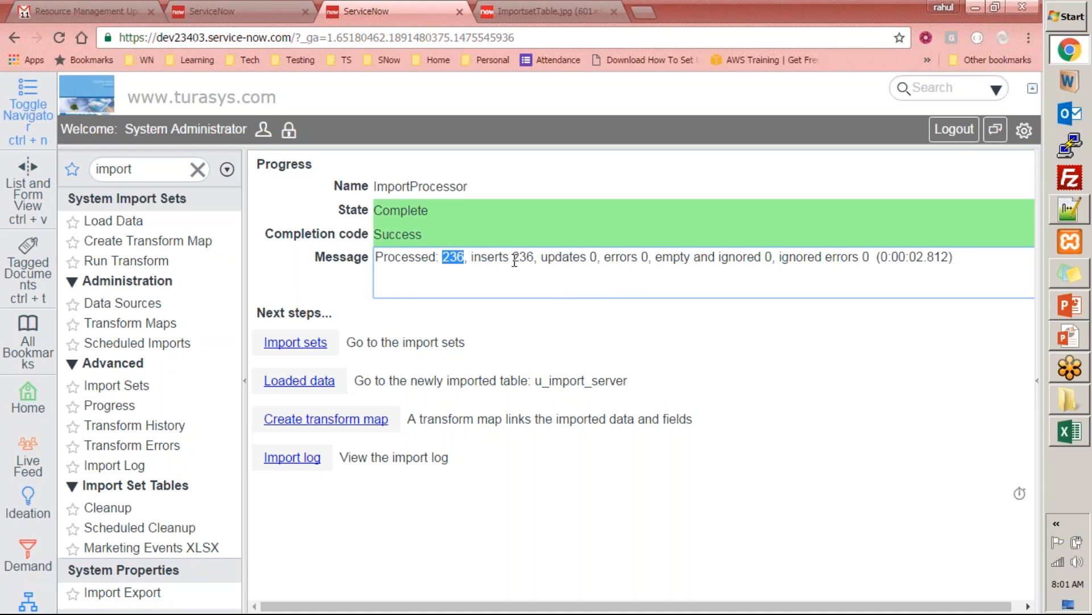
Step: Examine the insert, update, error and ignored counts in the import progress message
drag(534, 257, 487, 254)
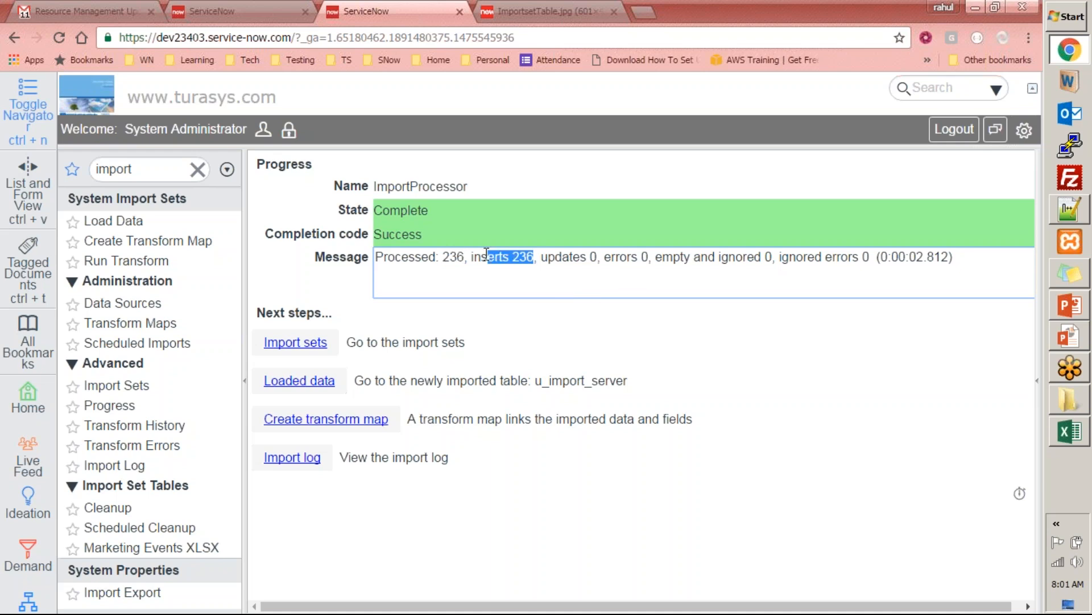
drag(571, 257, 779, 257)
click(755, 367)
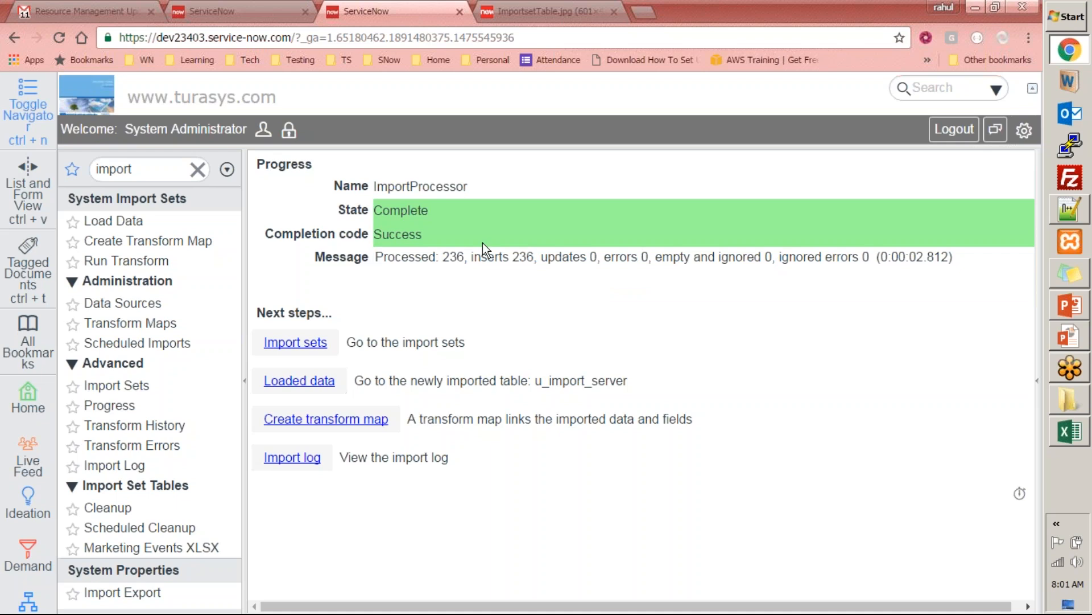
Step: Open the import set created for u_import_server and examine its details, runs and import set rows
click(295, 343)
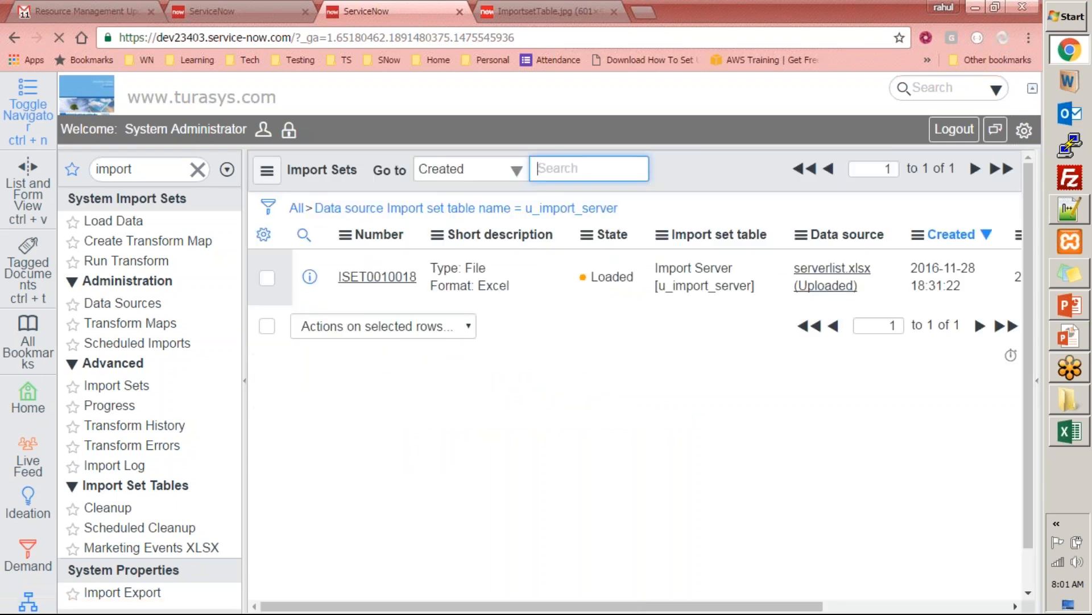
click(378, 277)
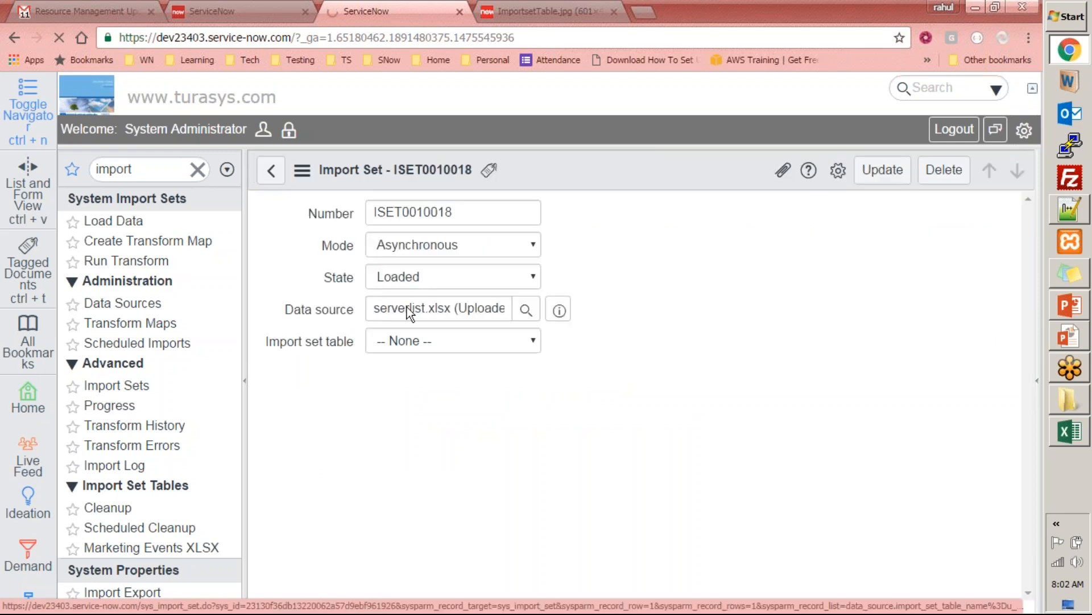
scroll(576, 392, down, 5)
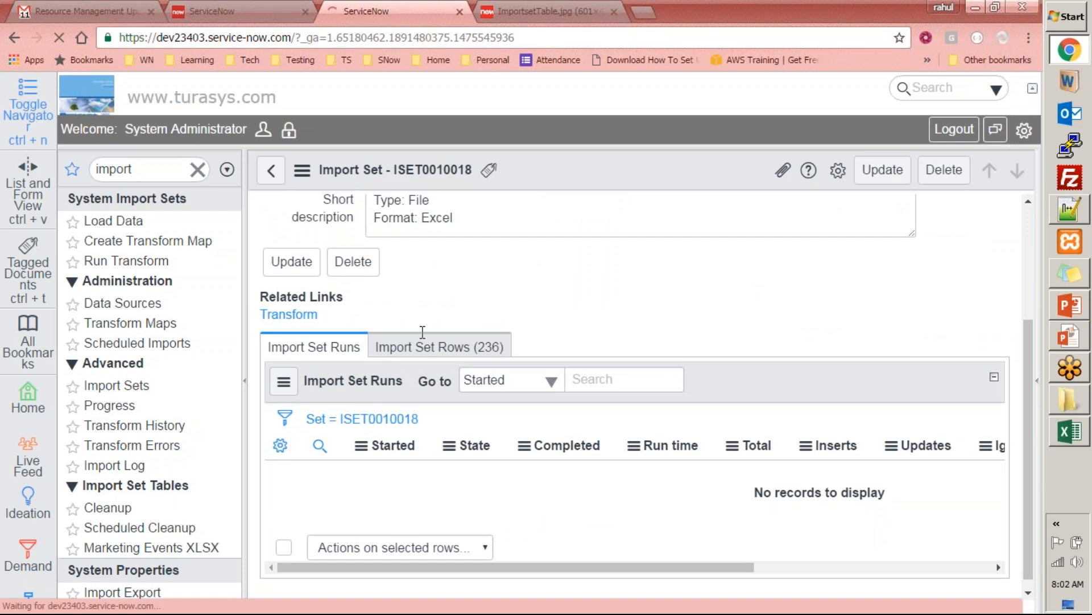
scroll(424, 350, down, 4)
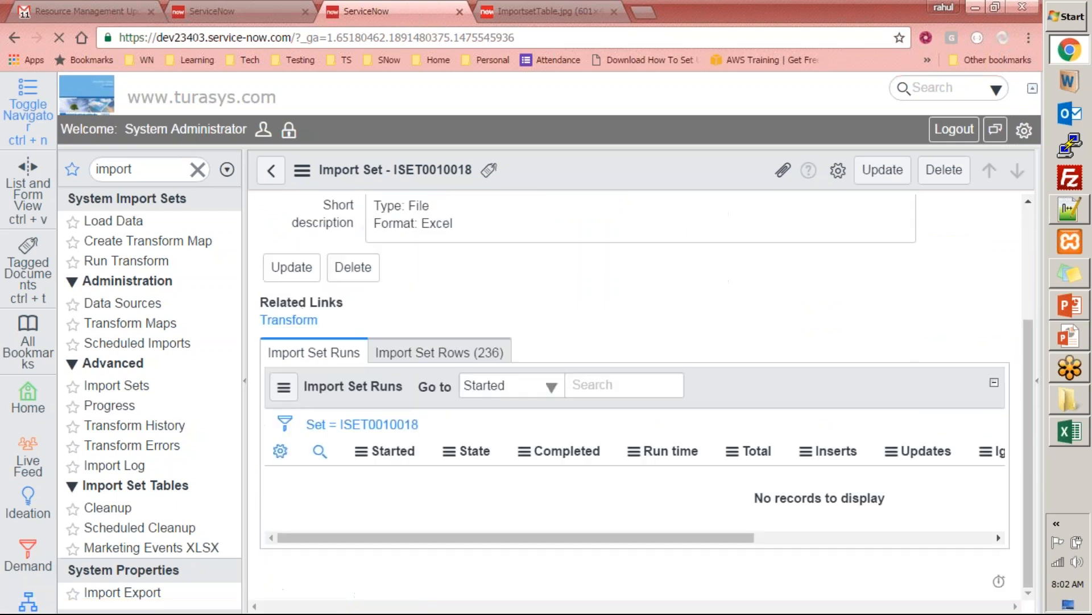
click(423, 354)
scroll(581, 353, down, 10)
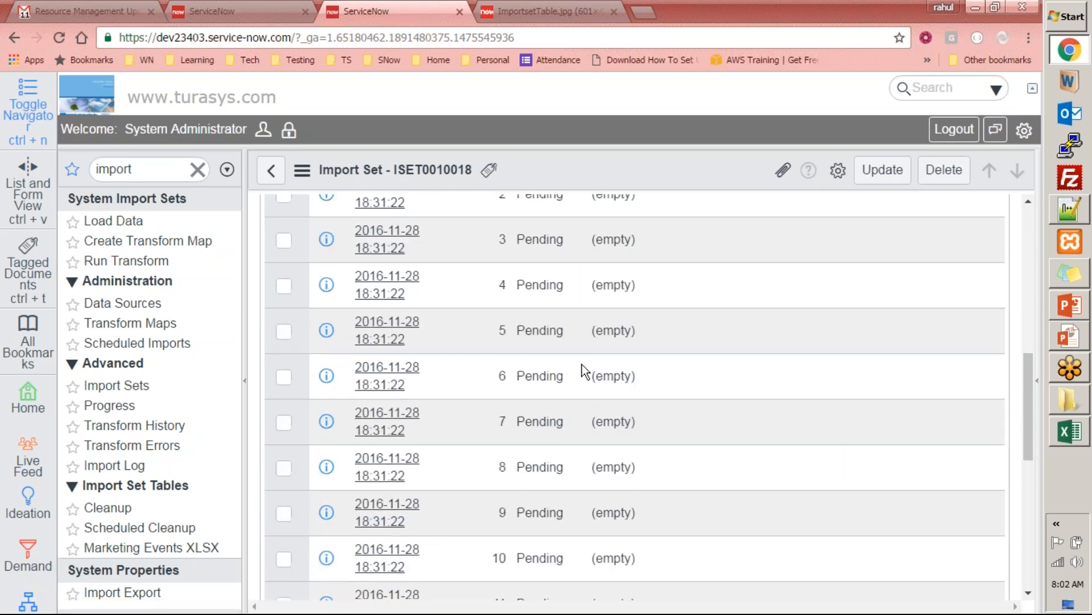
scroll(580, 415, up, 14)
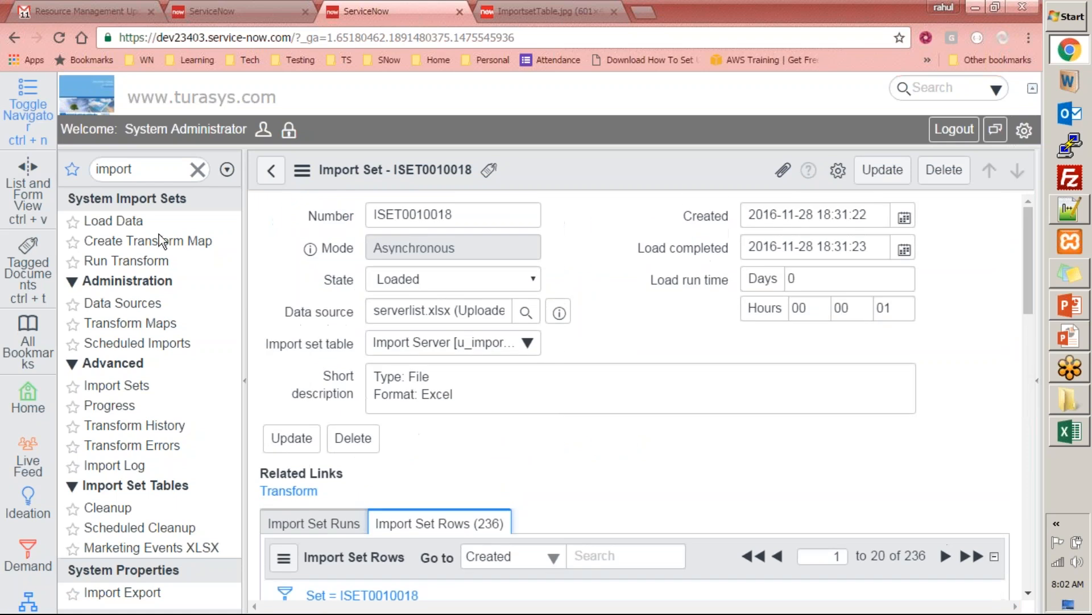
scroll(601, 497, down, 12)
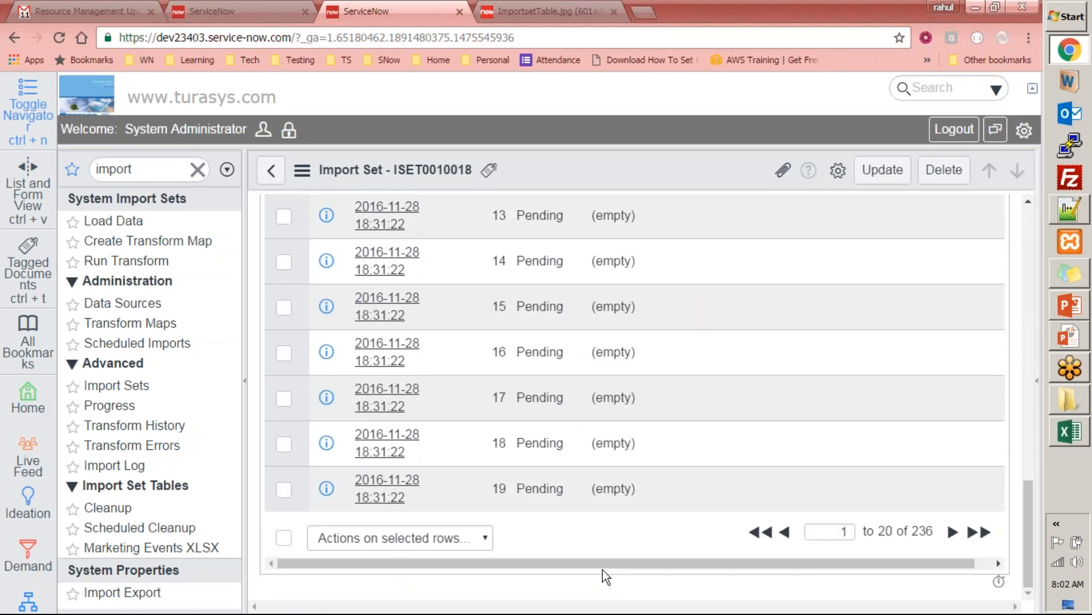
drag(602, 568, 758, 561)
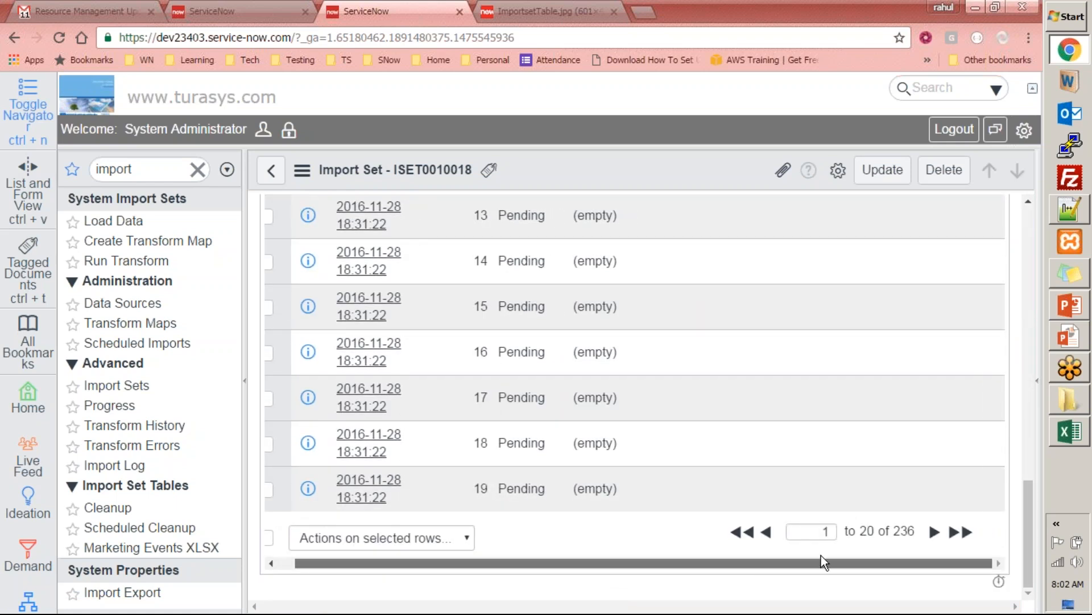
scroll(966, 424, up, 14)
Step: Return to the import progress page and open the loaded data list of the u_import_server table
click(271, 171)
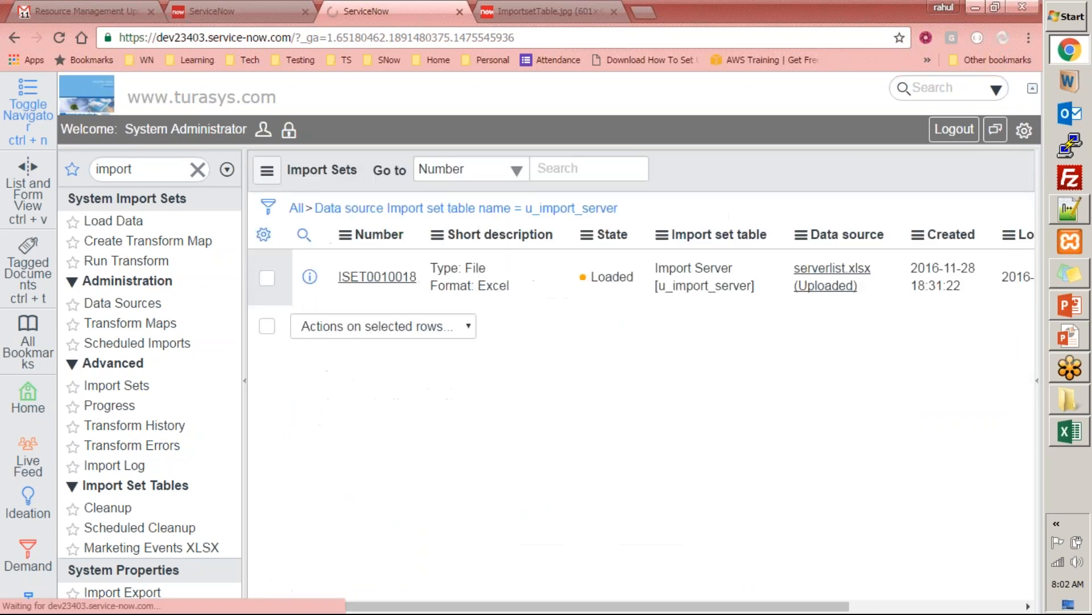
click(12, 38)
click(12, 38)
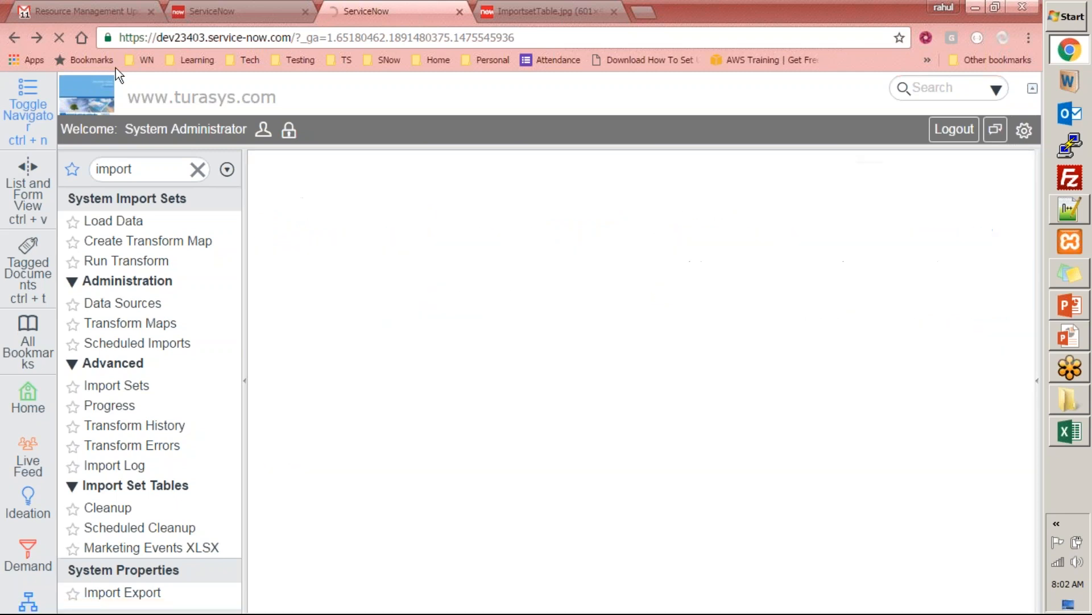
click(274, 382)
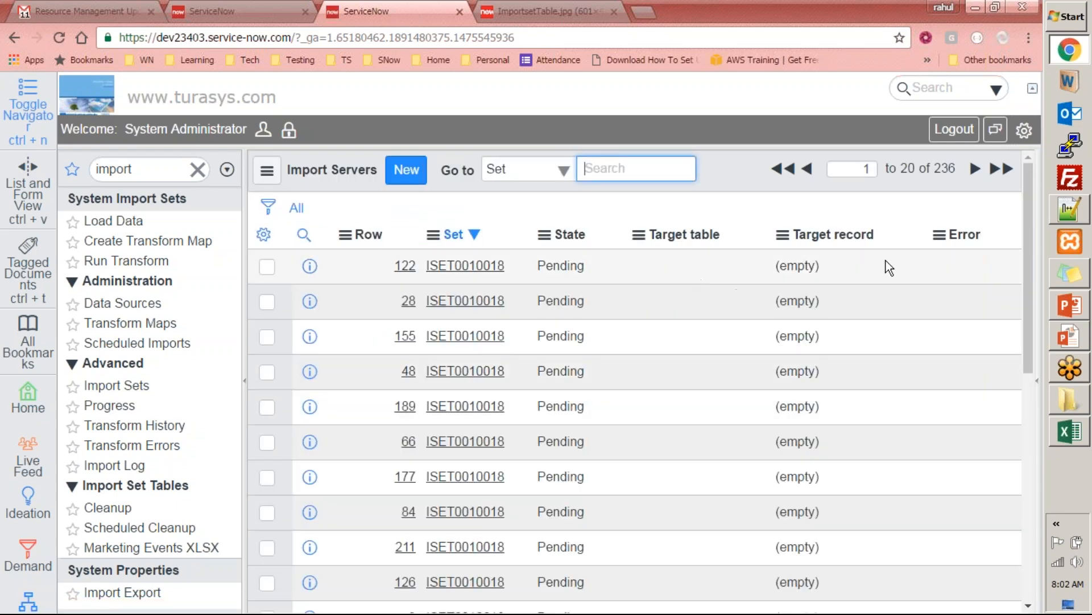
scroll(893, 501, down, 10)
scroll(877, 575, up, 10)
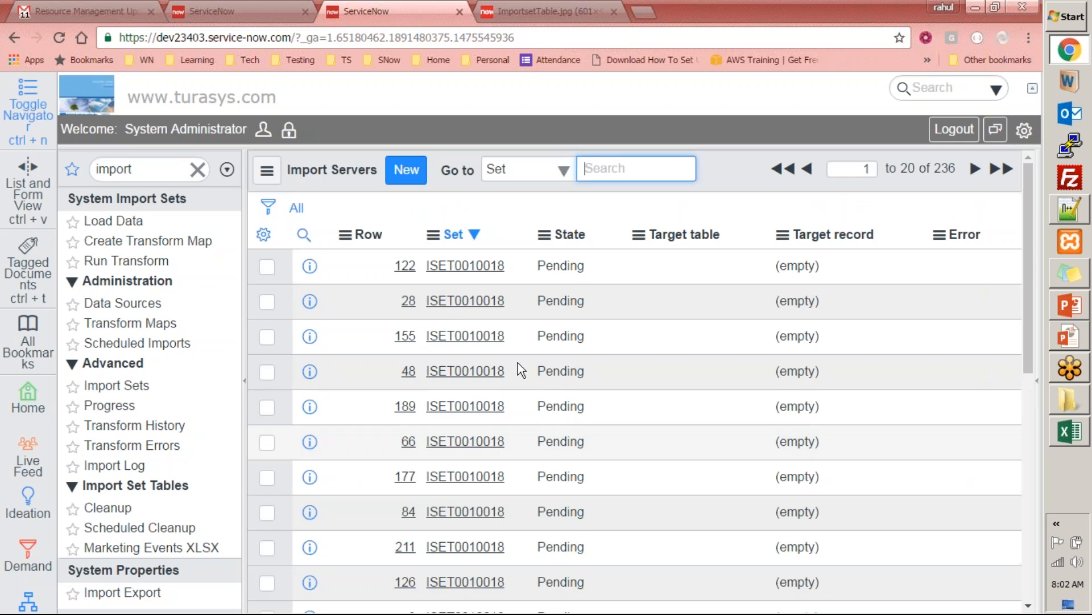
Step: Personalize the list columns by adding Date Commissioned, Date of Decommisioning, Follow The Sun, Manufacturer1, ServerID1 and ServerName1
click(263, 234)
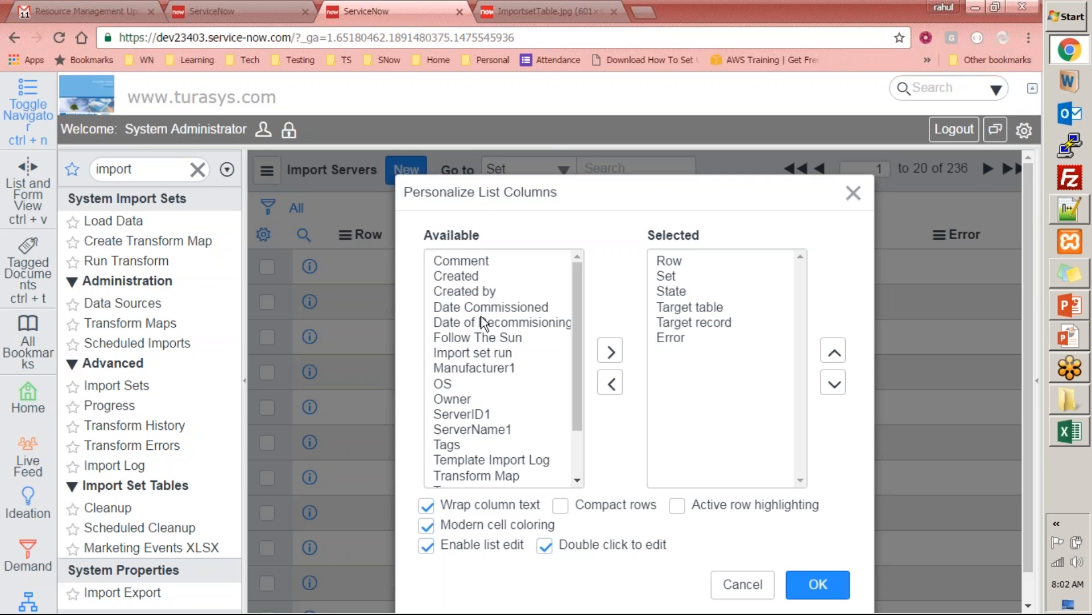
drag(690, 264, 700, 360)
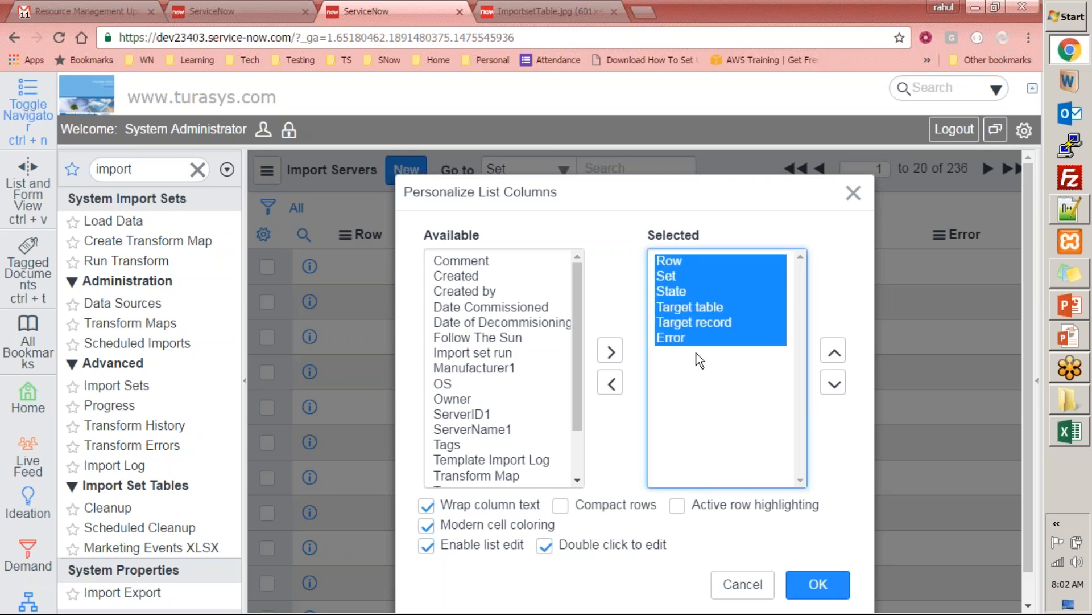
double_click(482, 305)
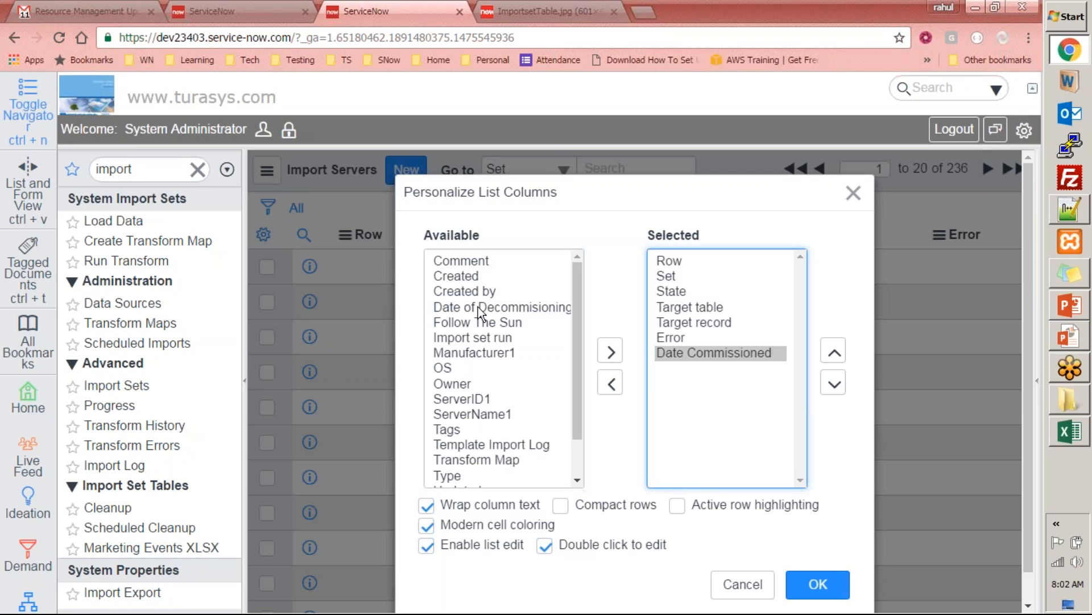
double_click(478, 307)
double_click(481, 307)
double_click(484, 322)
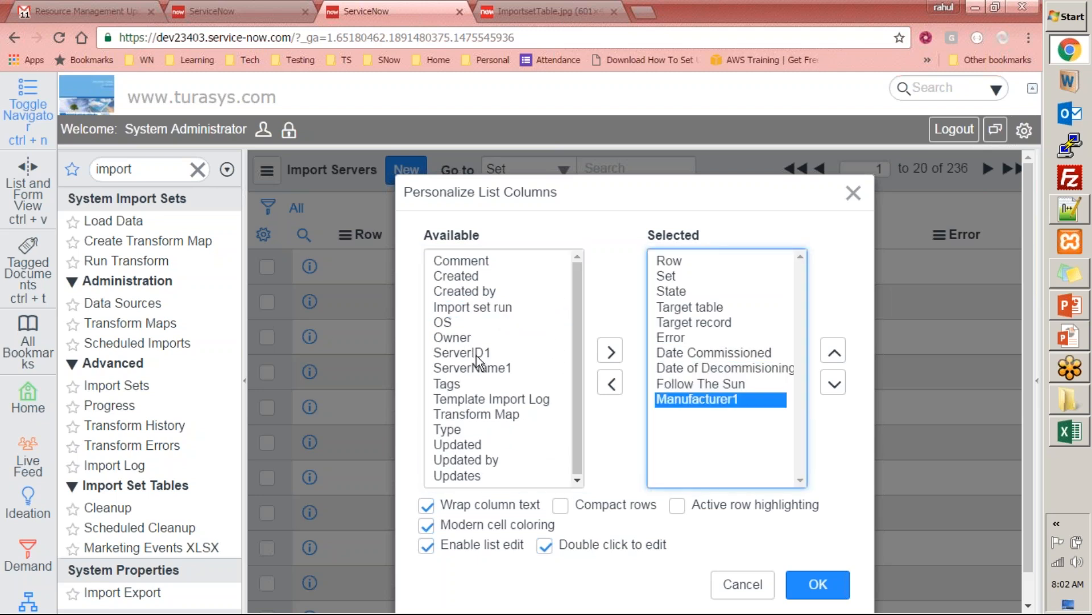
double_click(476, 355)
double_click(483, 354)
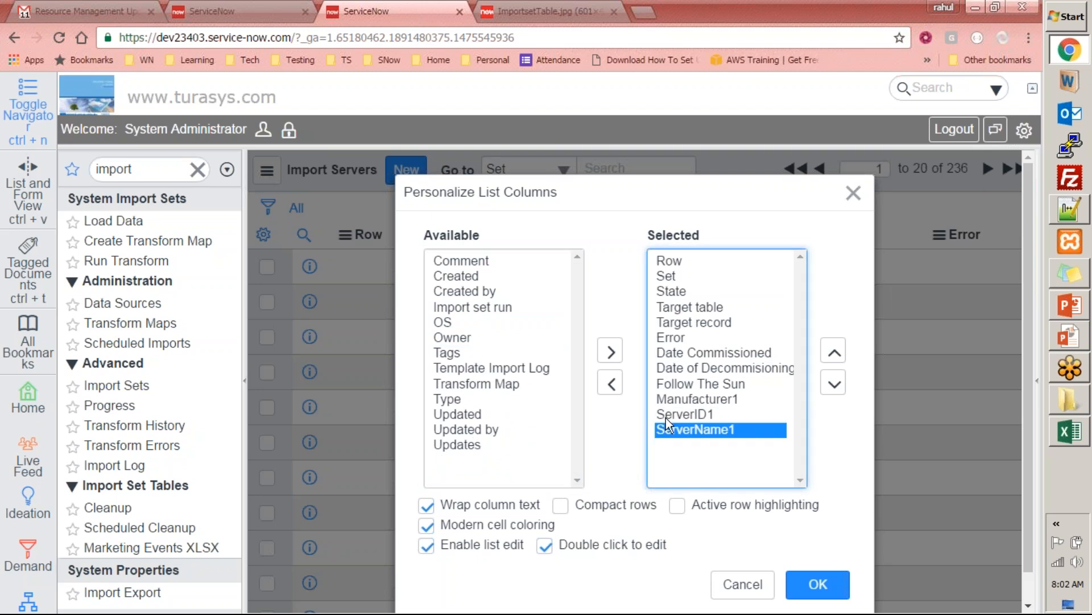
Step: Move the ServerID1 and ServerName1 columns up so they come directly after Row
click(683, 414)
click(833, 351)
click(833, 351)
click(833, 351)
click(833, 351)
click(833, 352)
click(833, 352)
click(833, 352)
click(833, 352)
click(834, 352)
click(725, 427)
click(833, 352)
click(833, 351)
click(833, 351)
click(833, 352)
click(833, 352)
click(833, 351)
click(833, 352)
click(833, 352)
click(833, 352)
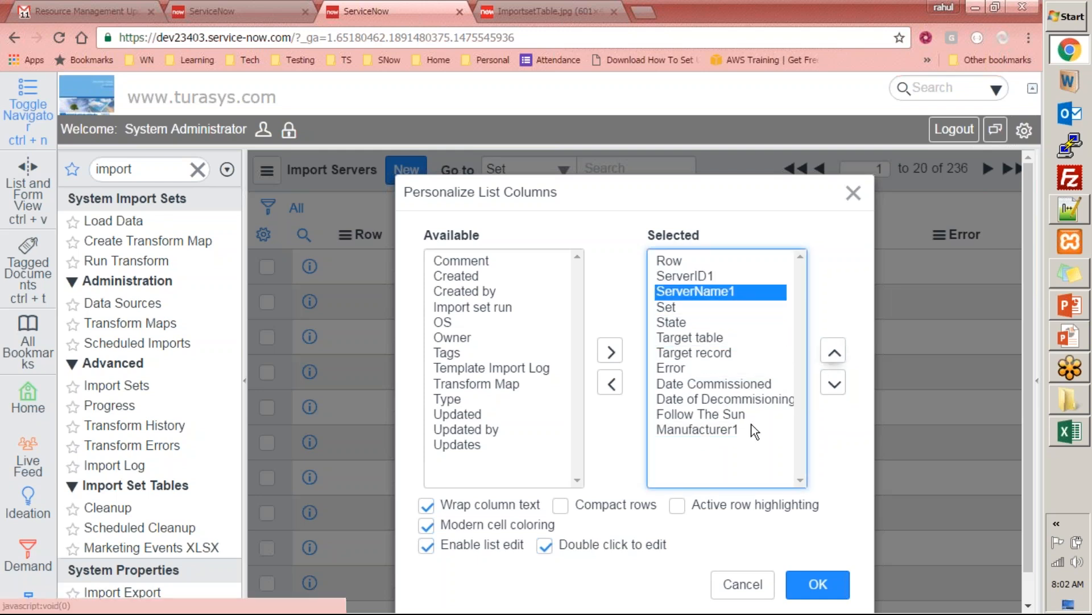
Step: Move Date Commissioned and Date of Decommisioning up so they follow ServerName1 and precede Set
click(725, 384)
click(833, 352)
click(833, 351)
click(833, 352)
click(833, 352)
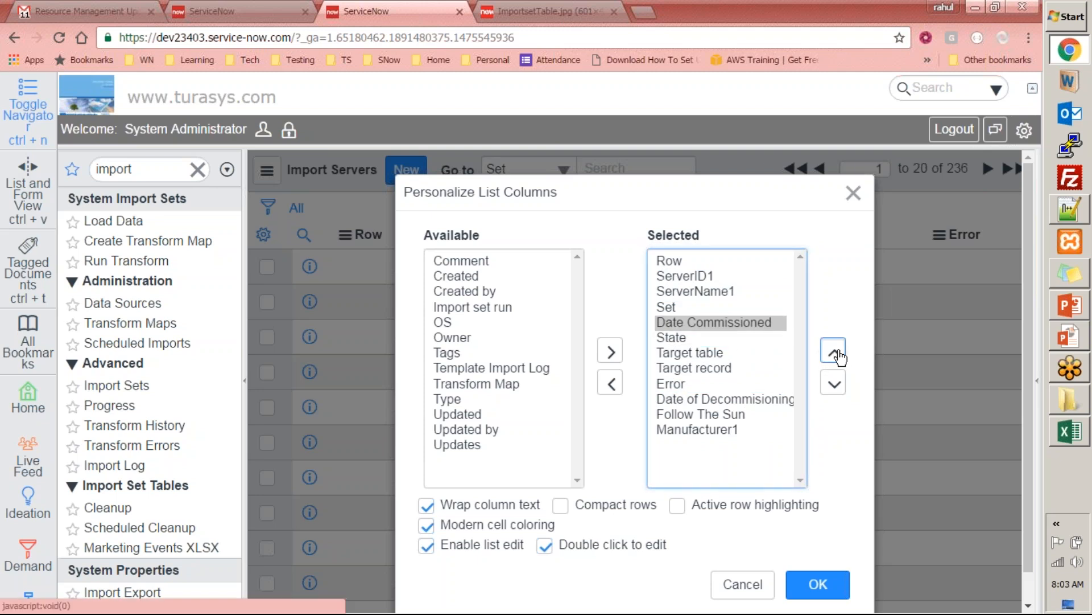
click(833, 351)
click(739, 399)
click(833, 352)
click(833, 352)
click(833, 351)
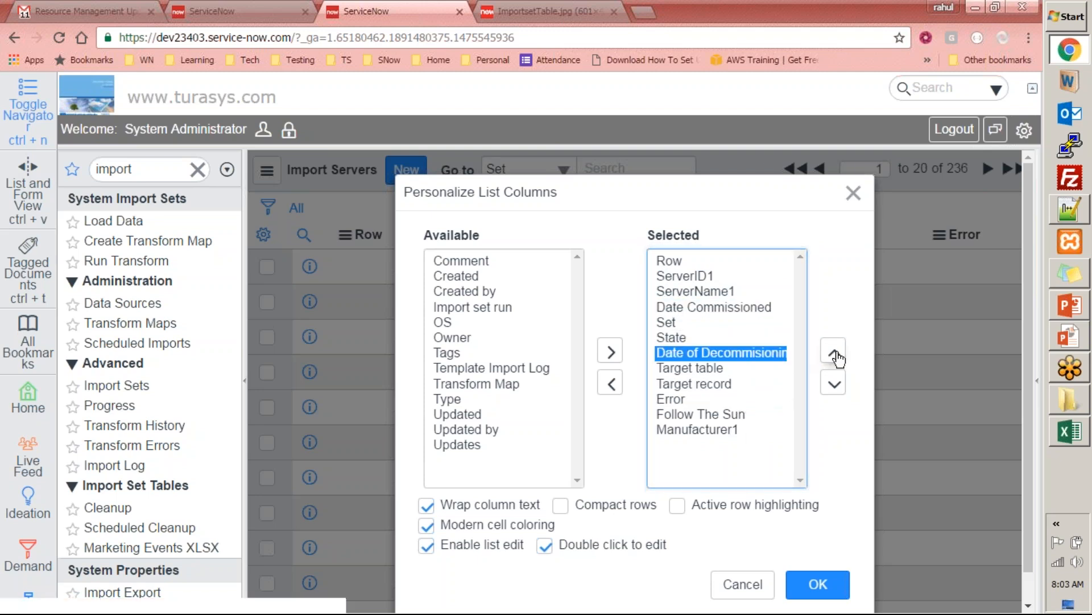
click(833, 351)
click(833, 351)
Step: Move Follow The Sun and Manufacturer1 up so they follow Date of Decommisioning and precede Set
click(731, 414)
click(833, 352)
click(833, 351)
click(833, 352)
click(833, 352)
click(838, 353)
click(718, 429)
click(834, 358)
click(834, 355)
click(834, 356)
click(834, 355)
click(834, 356)
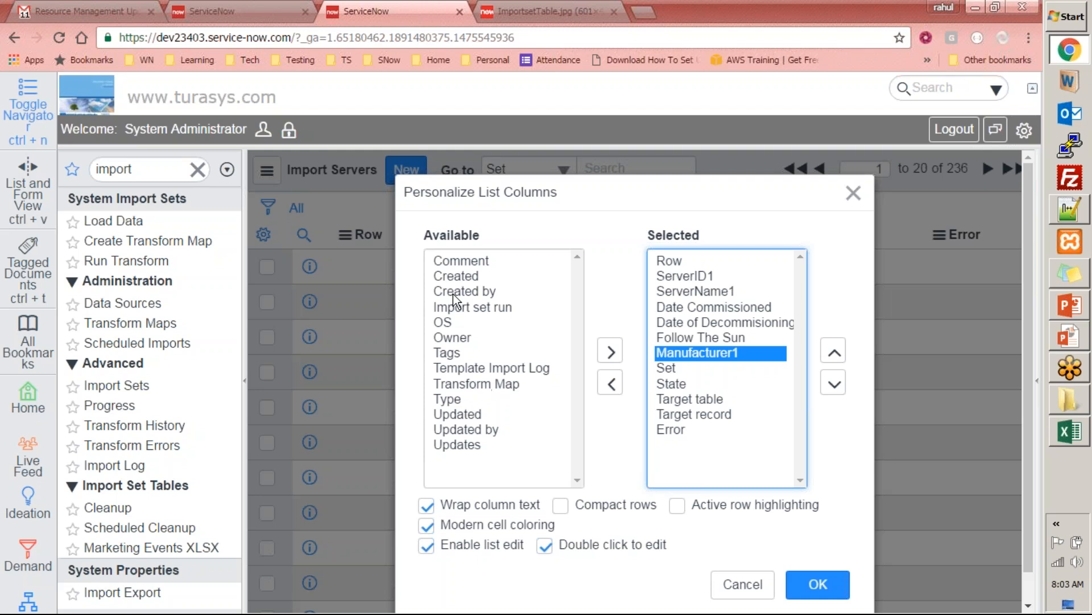
Step: Add the Owner and OS columns, place them before Set, and apply the personalized column layout to the list
double_click(447, 337)
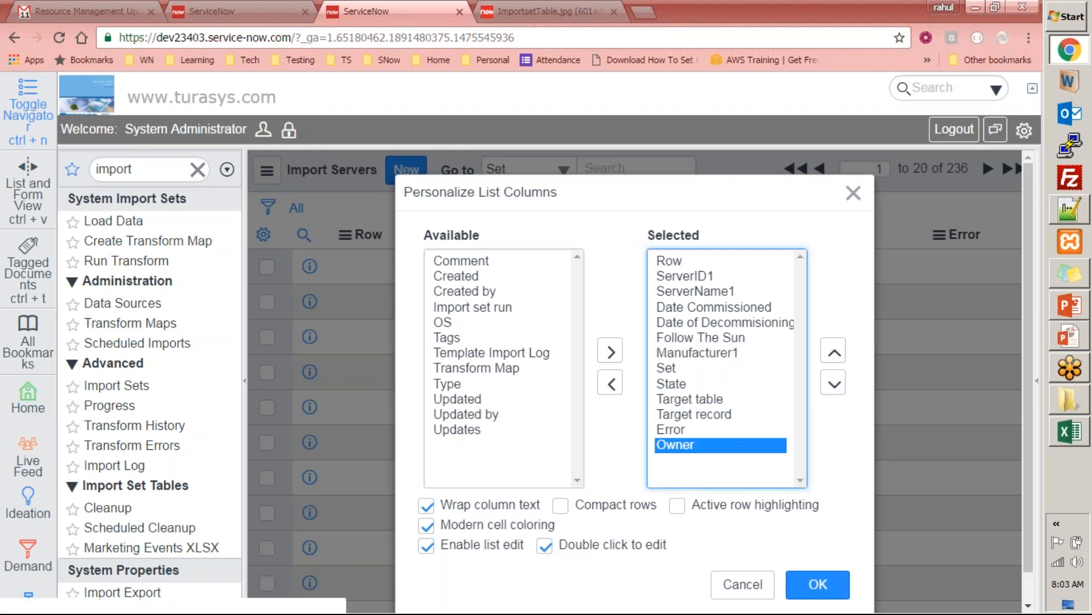
click(834, 352)
click(835, 352)
click(834, 351)
click(834, 352)
click(834, 352)
double_click(470, 323)
click(834, 356)
click(834, 356)
click(834, 356)
click(835, 356)
click(834, 355)
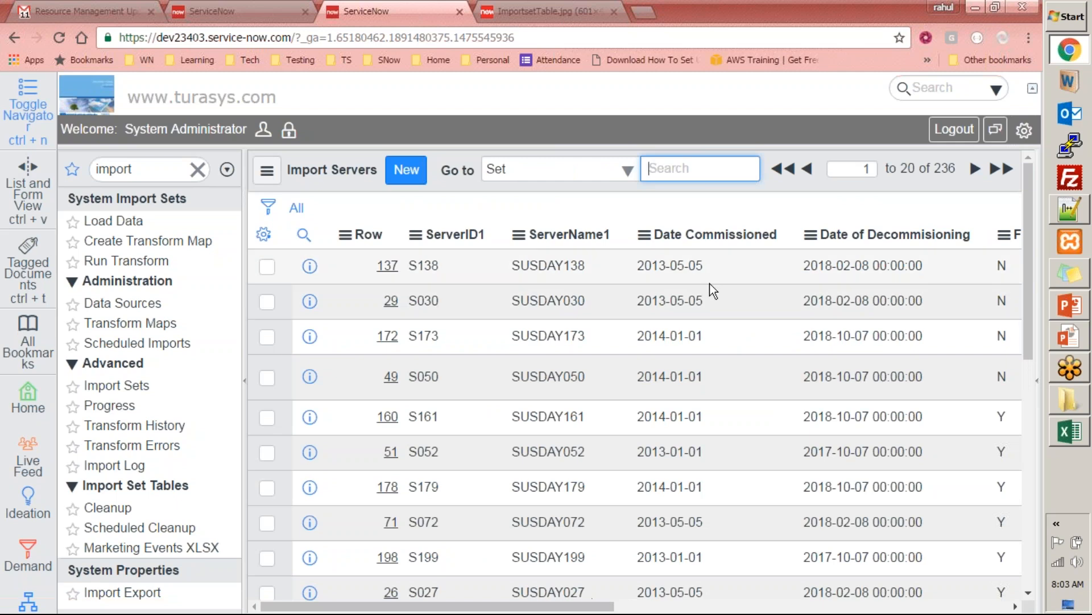
Step: Switch to the Notepad++ notes and change the import set table entry to "Import Servers (u_import_server)"
drag(596, 610, 346, 157)
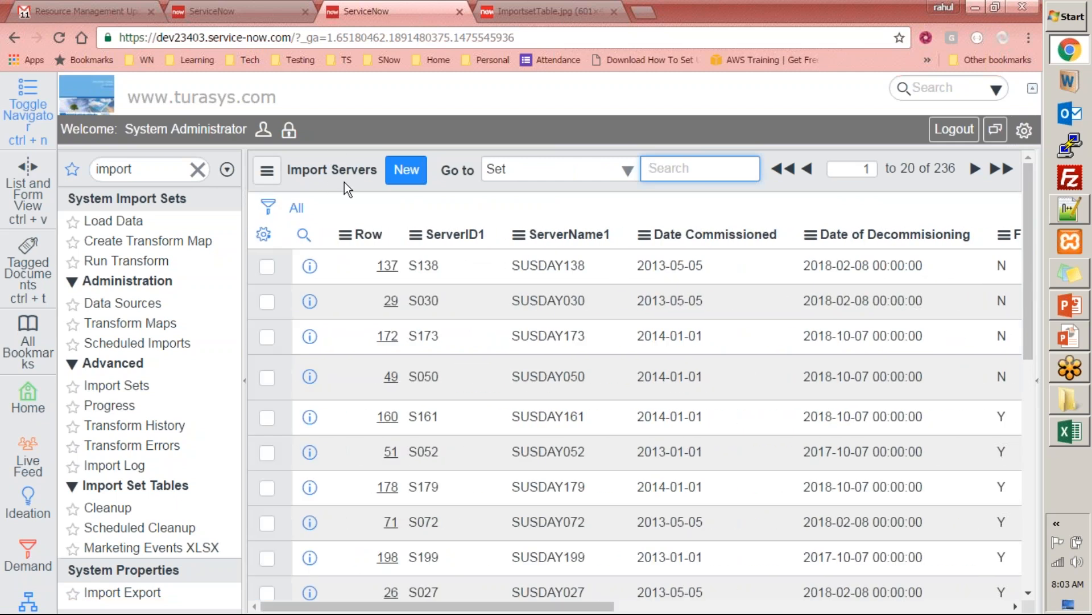
click(1070, 210)
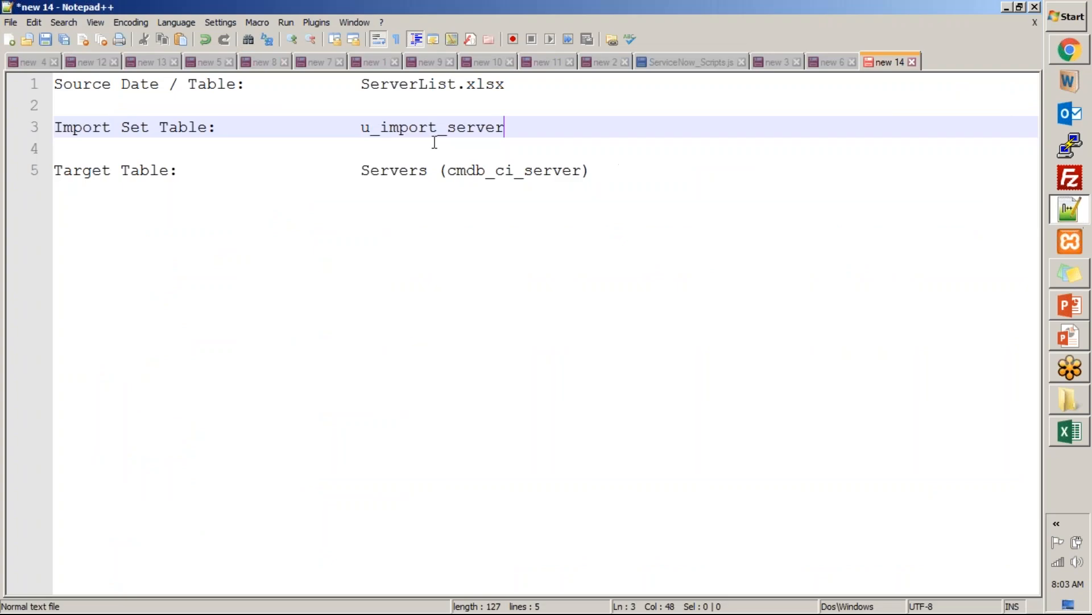
double_click(386, 130)
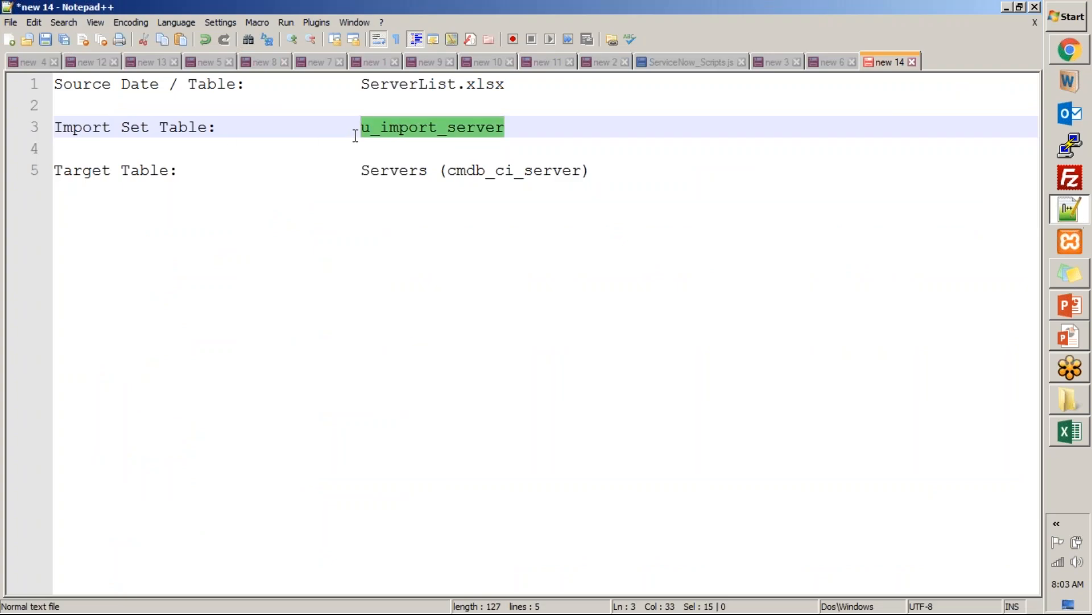
key(Left)
text(Import )
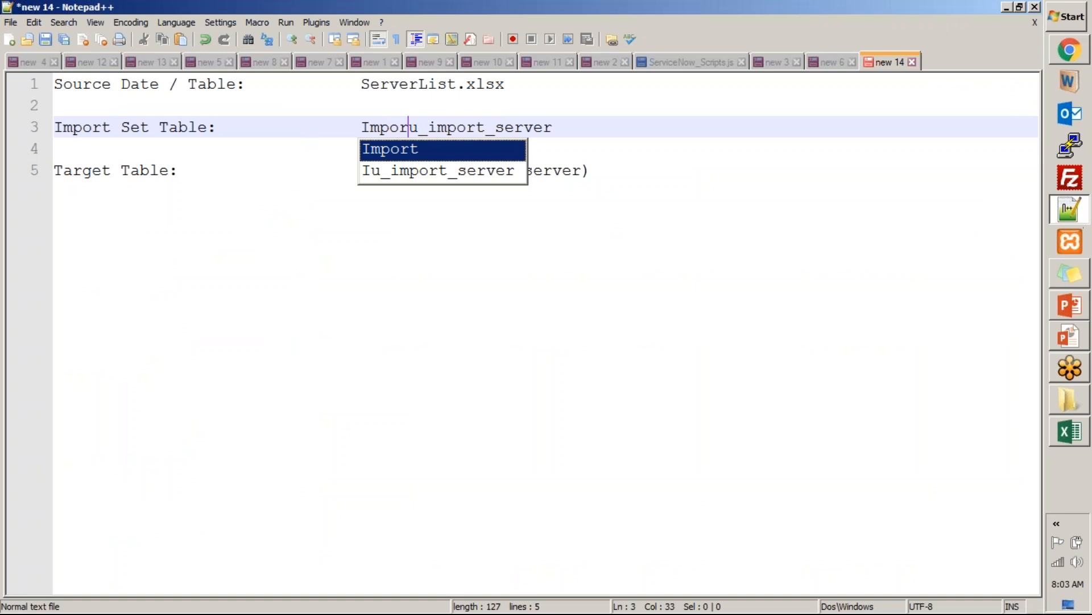
text(Servers )
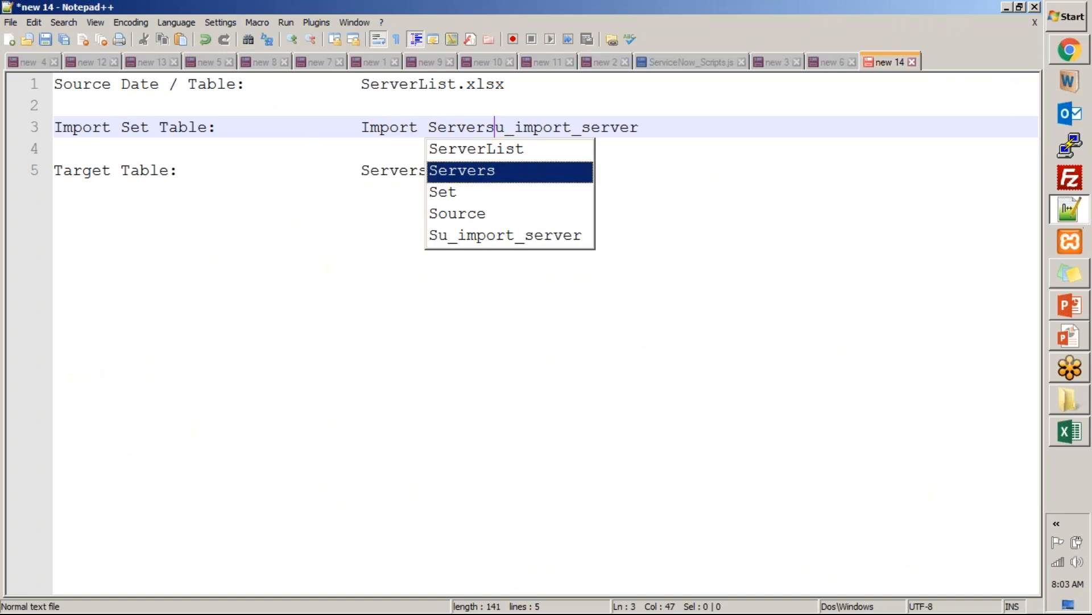
text(()
key(End)
text())
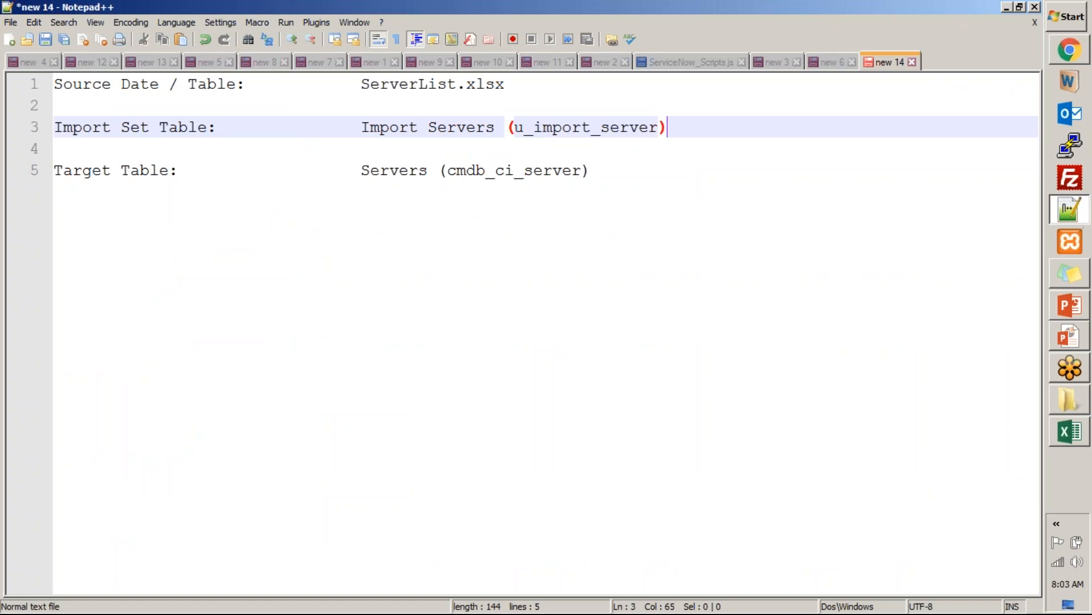
Step: Append "(staging table)" to the Import Set Table label and remove the surplus spacing before its value
click(212, 126)
text((staging ta)
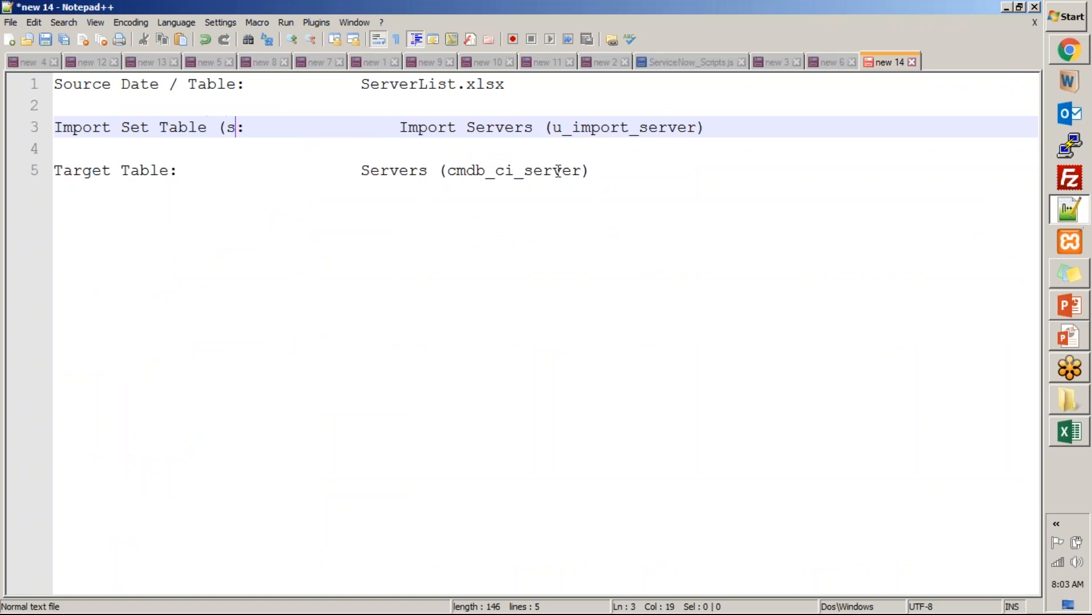
text(ble))
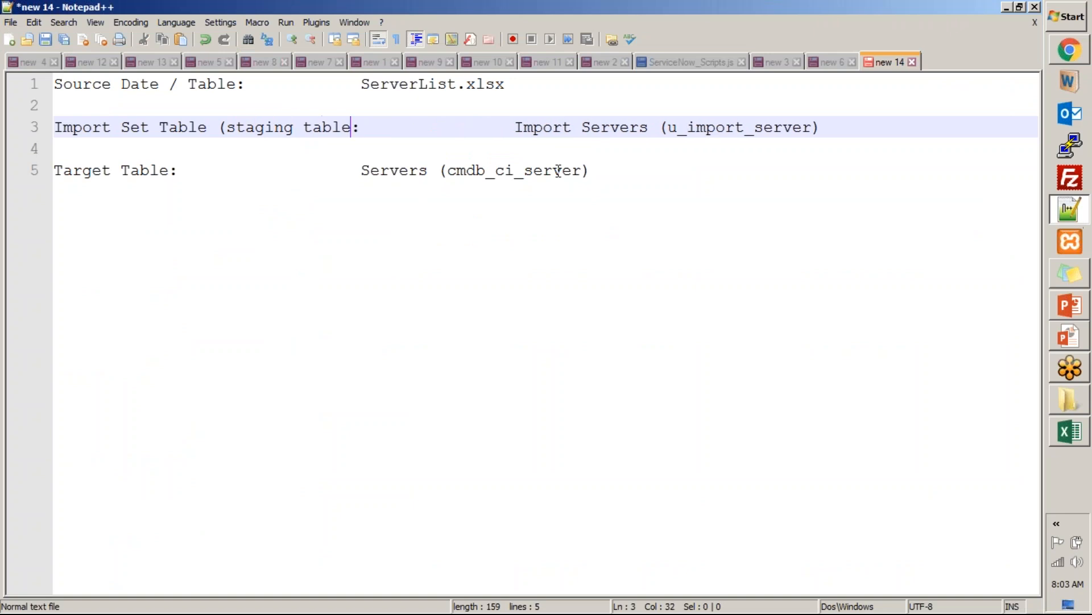
key(Right)
key(Right)
key(Right)
key(Right)
key(BackSpace)
key(BackSpace)
key(BackSpace)
key(BackSpace)
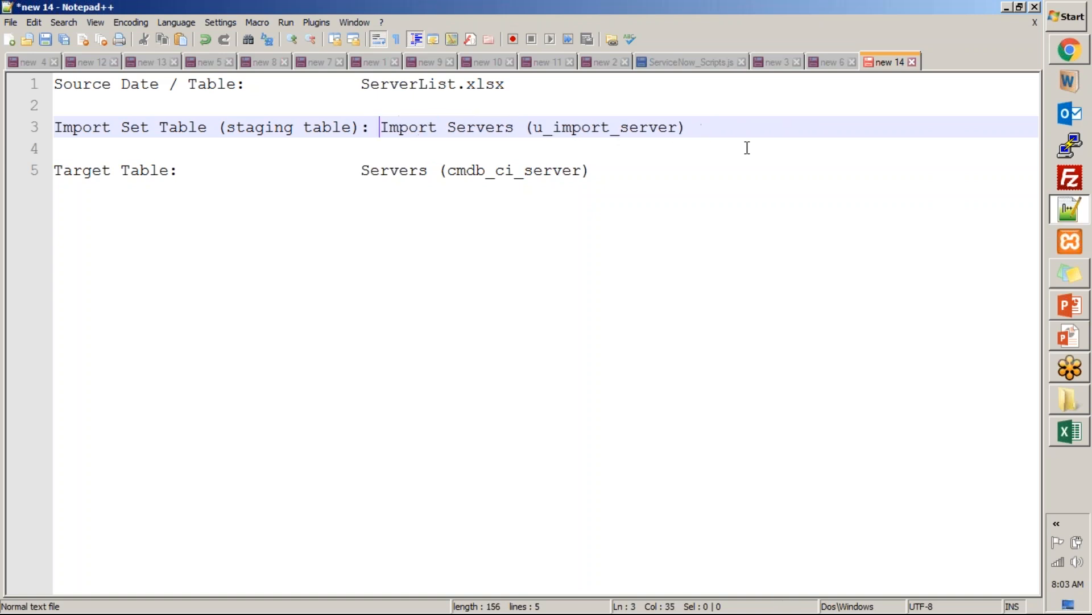
key(BackSpace)
Step: Return to the import progress page in Chrome and examine the transform stage in the ImportsetTable.jpg diagram
key(alt+Tab)
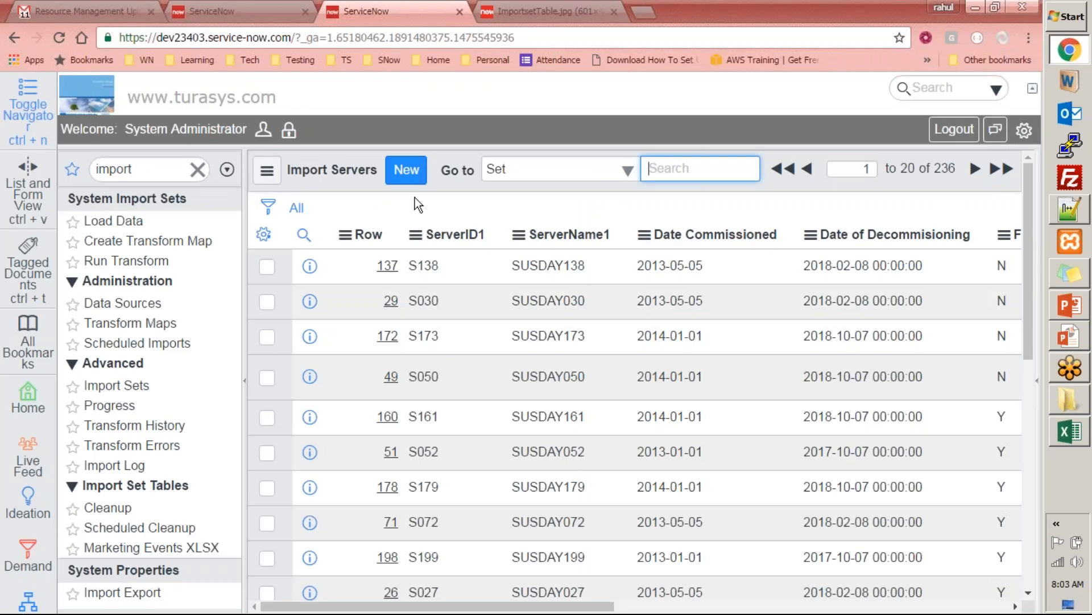
click(14, 37)
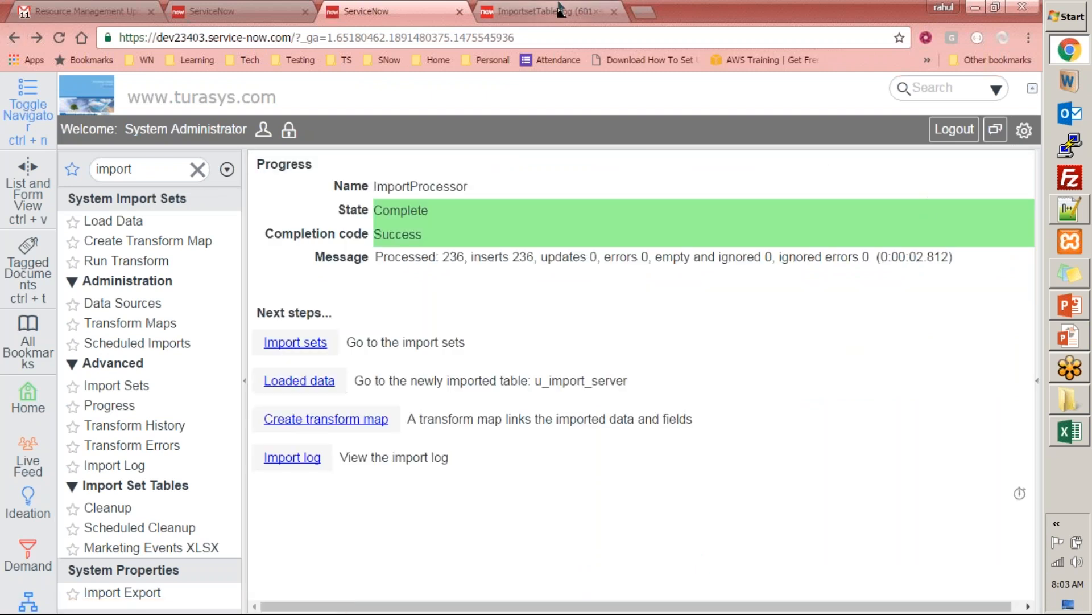
click(535, 11)
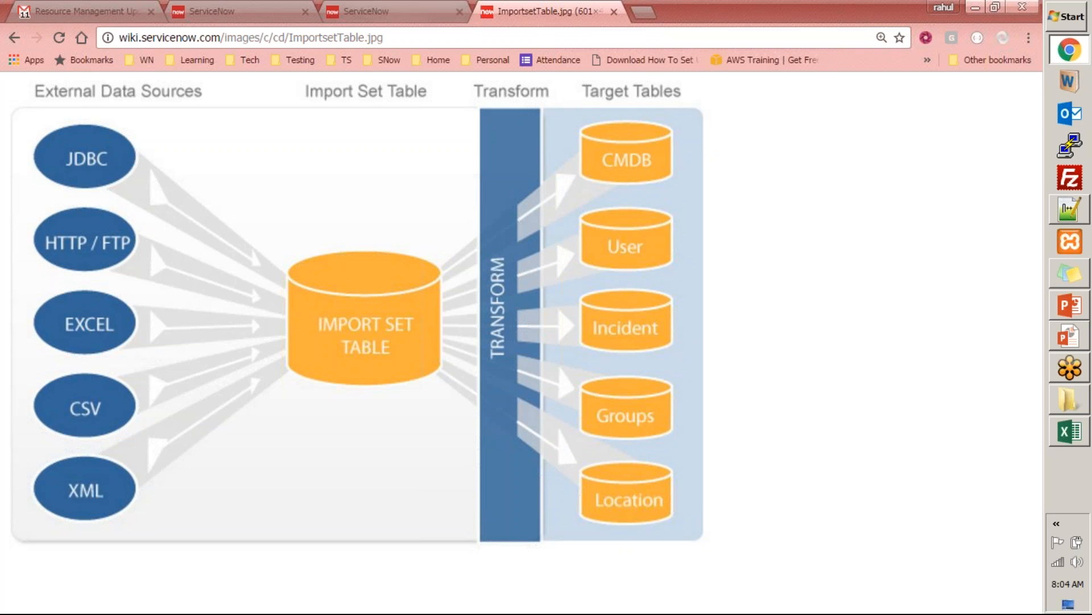
click(398, 11)
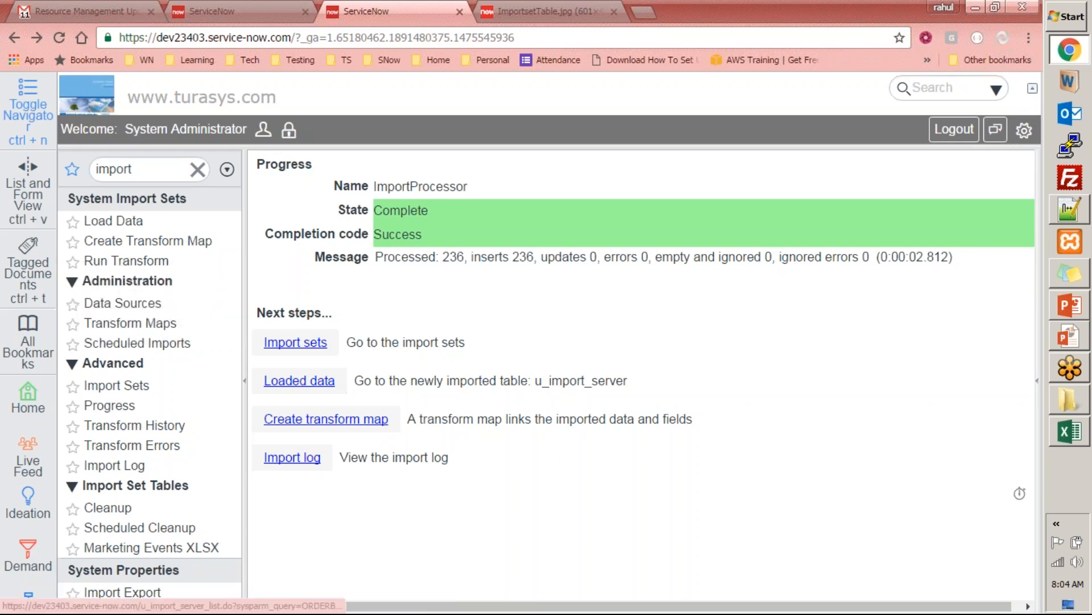
Step: Start a new transform map from the import progress page and name it "Server Import Transformation Map"
click(348, 420)
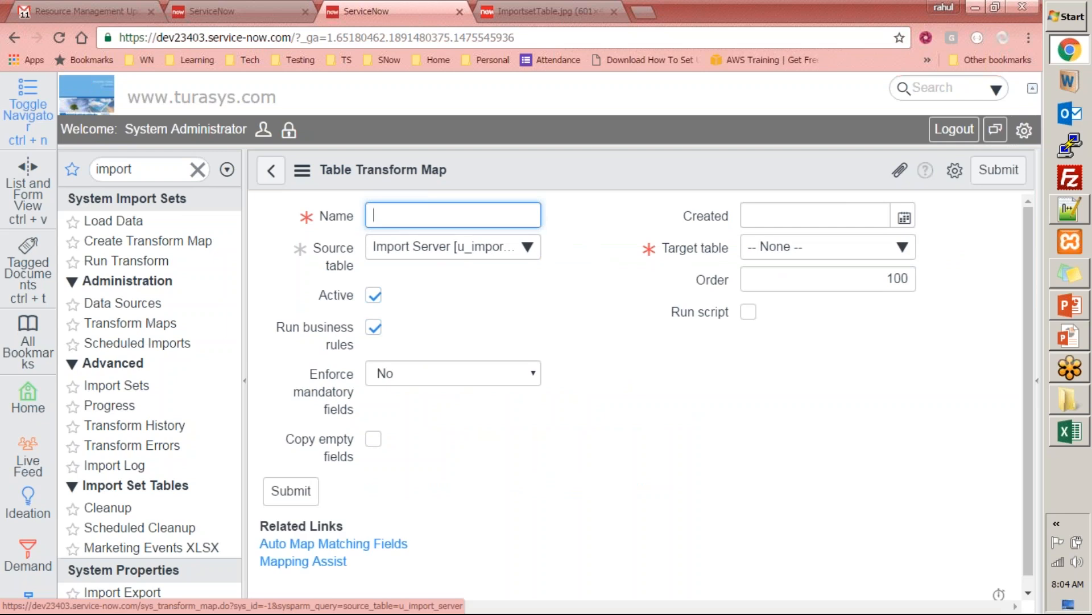
key(ctrl+Tab)
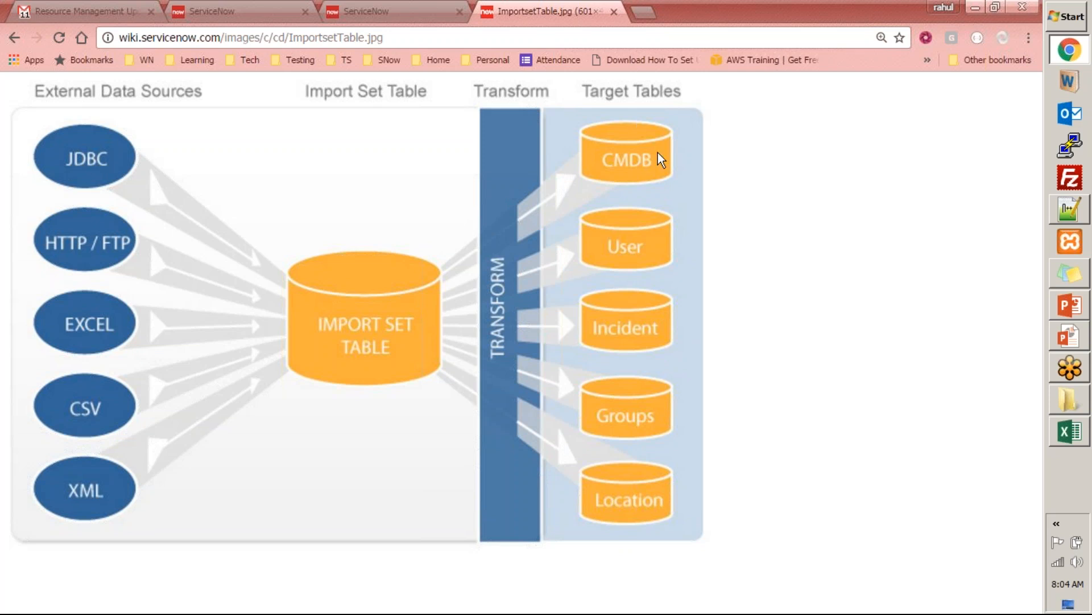
click(398, 12)
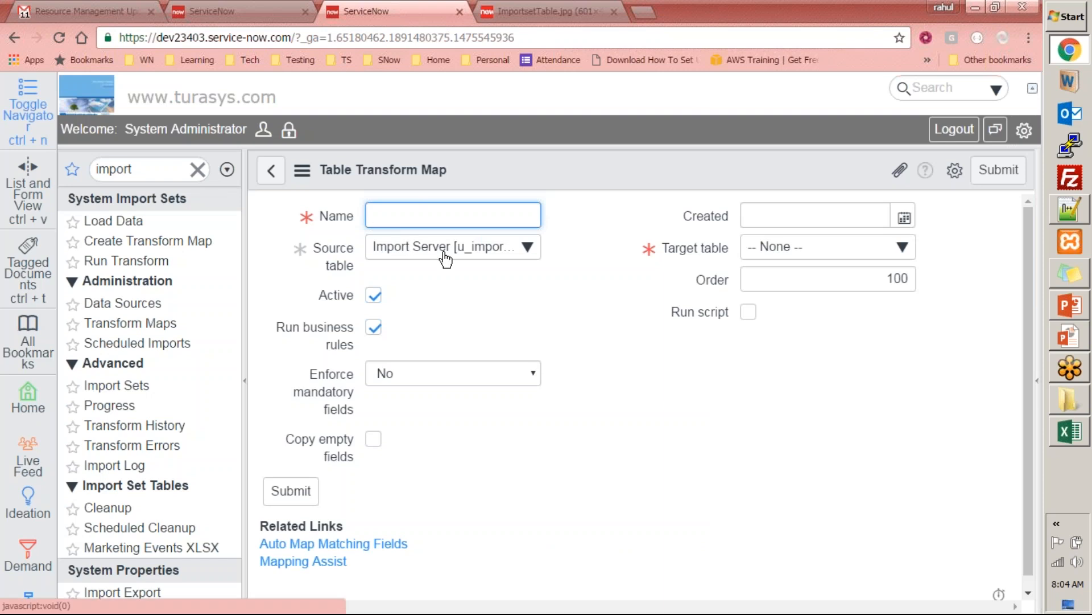
text(Im)
key(BackSpace)
key(BackSpace)
text(Server )
text(Import Tr)
text(ansformation Map)
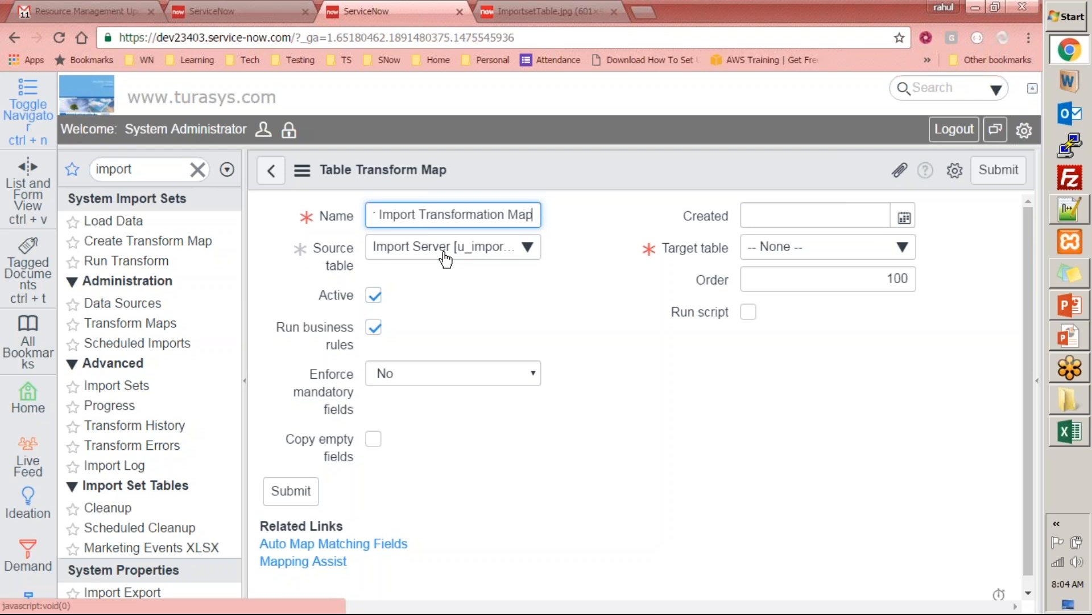
key(Tab)
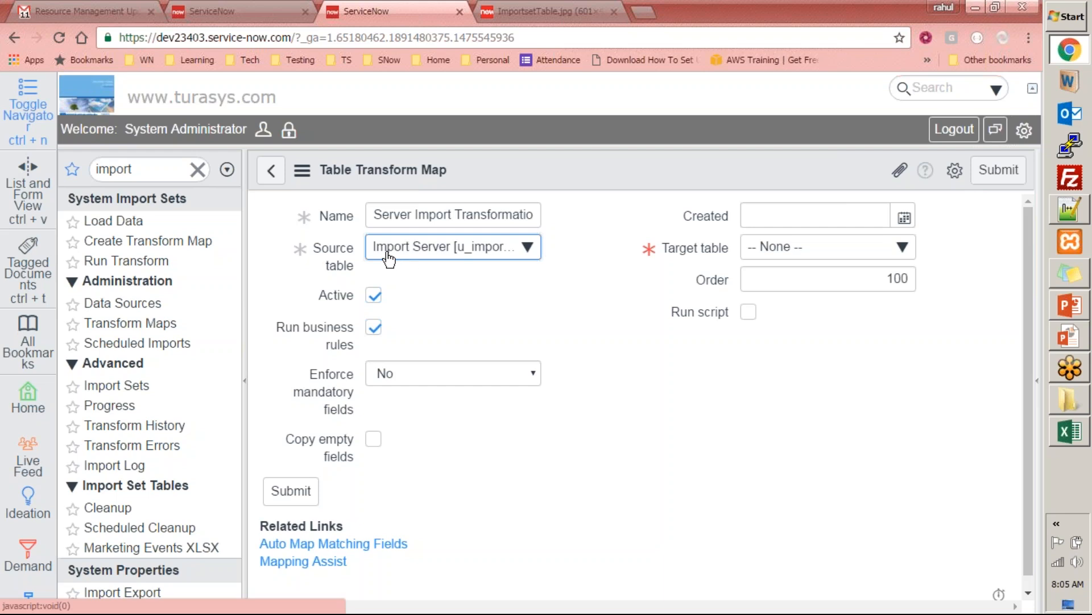
Step: Keep Import Server as the source table and set the transform map's target table to Server [cmdb_ci_server]
click(441, 251)
click(618, 305)
click(876, 249)
text(server)
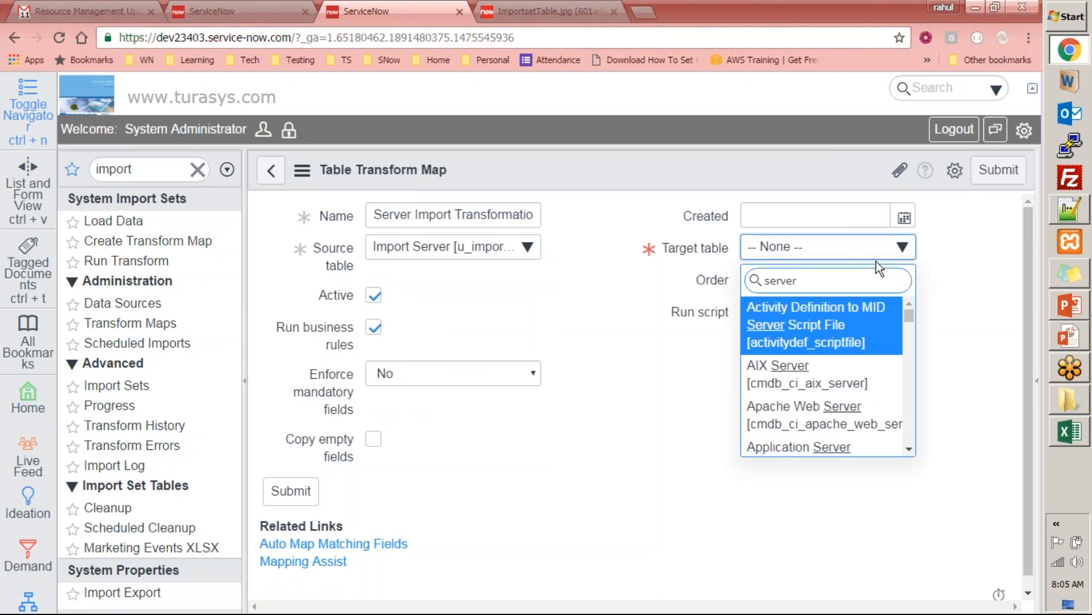
text(s)
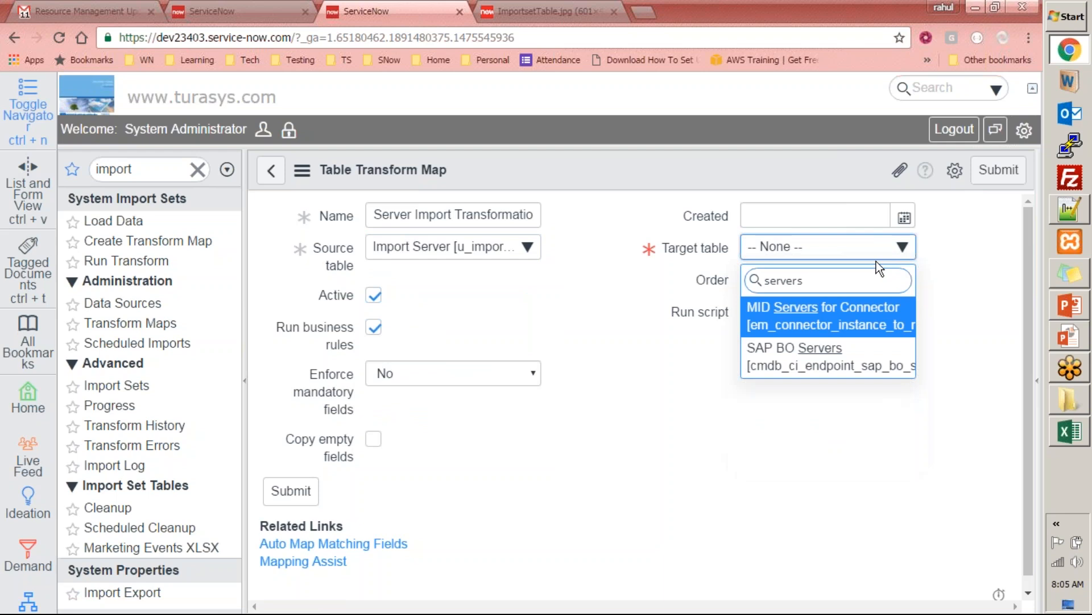
key(ctrl+a)
text(cmdb_)
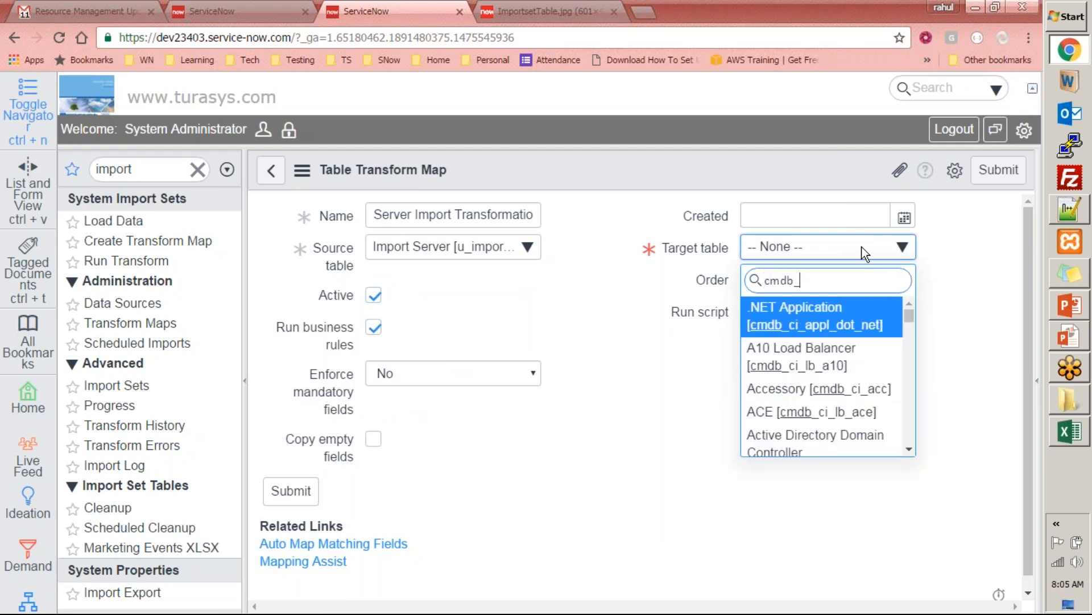
text(ci_server)
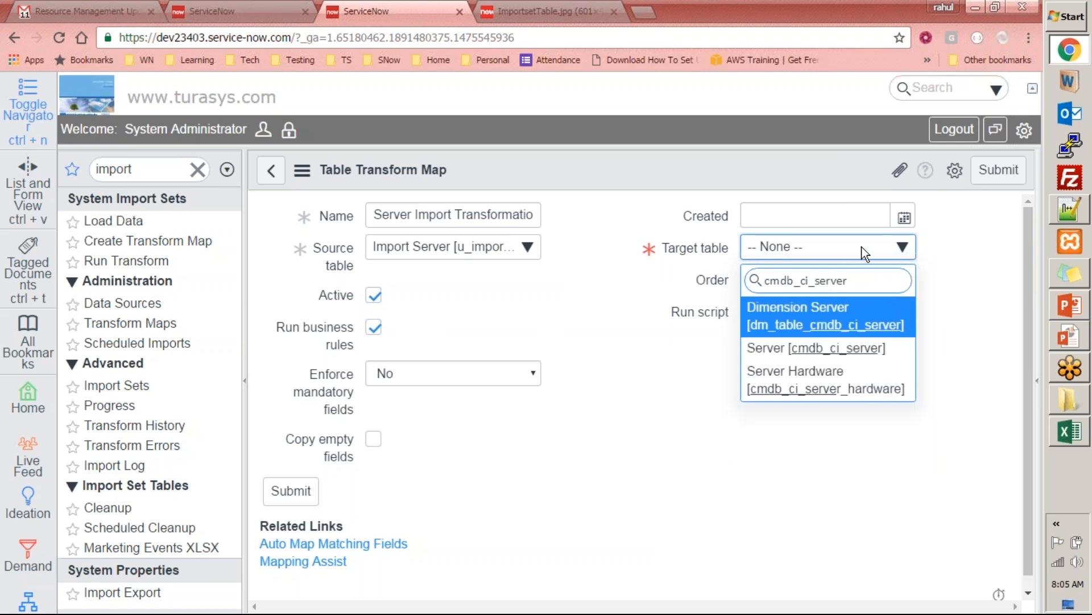
click(806, 351)
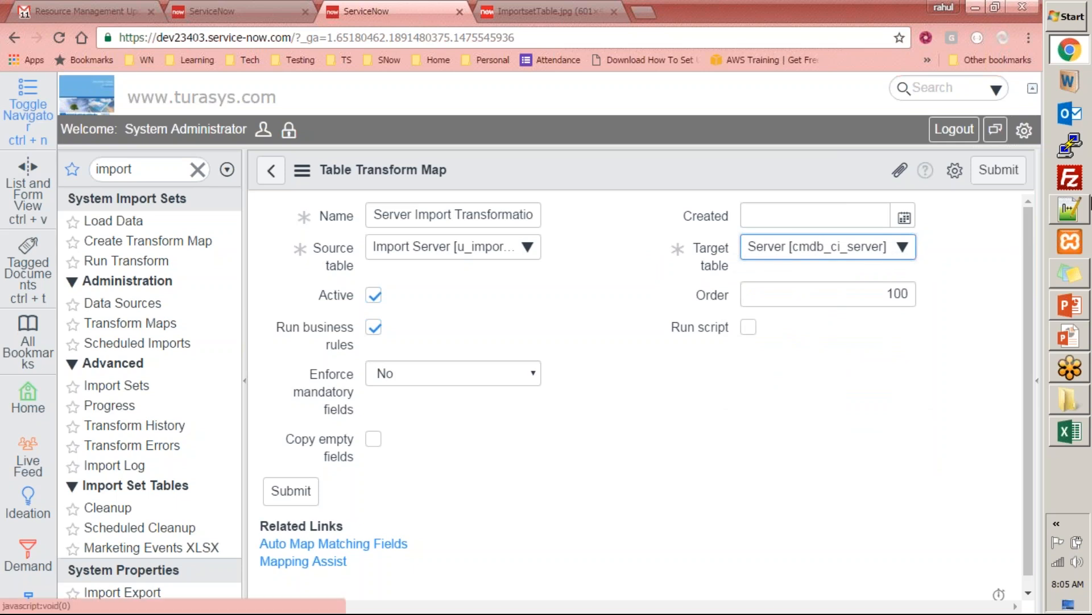
Step: Check the chosen target table against the Target Table entry in the Notepad++ notes and return to Chrome
click(1074, 214)
double_click(485, 170)
key(alt+Tab)
click(904, 219)
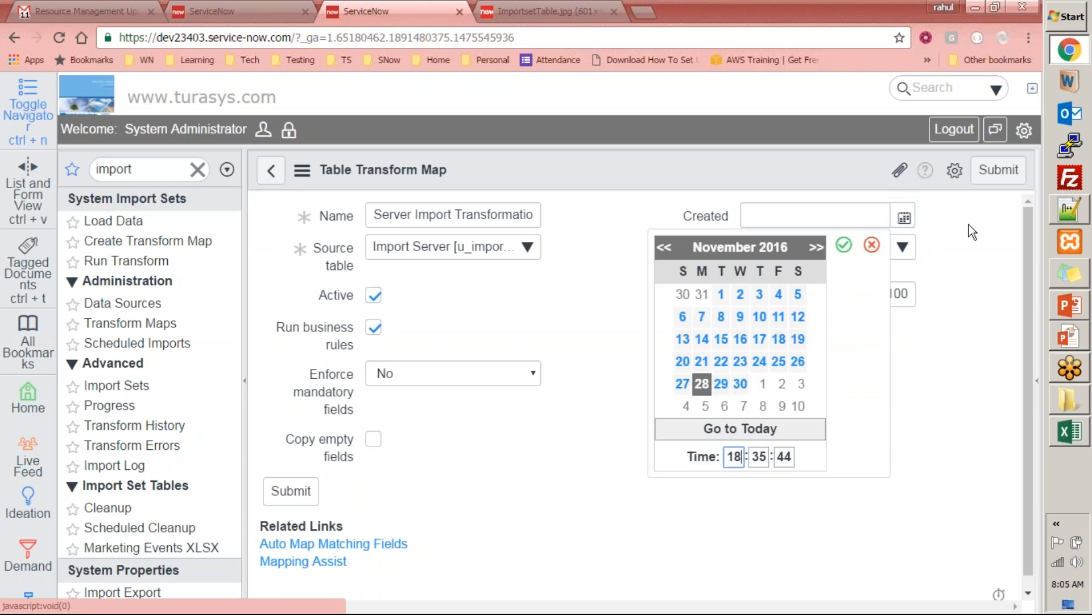
click(705, 383)
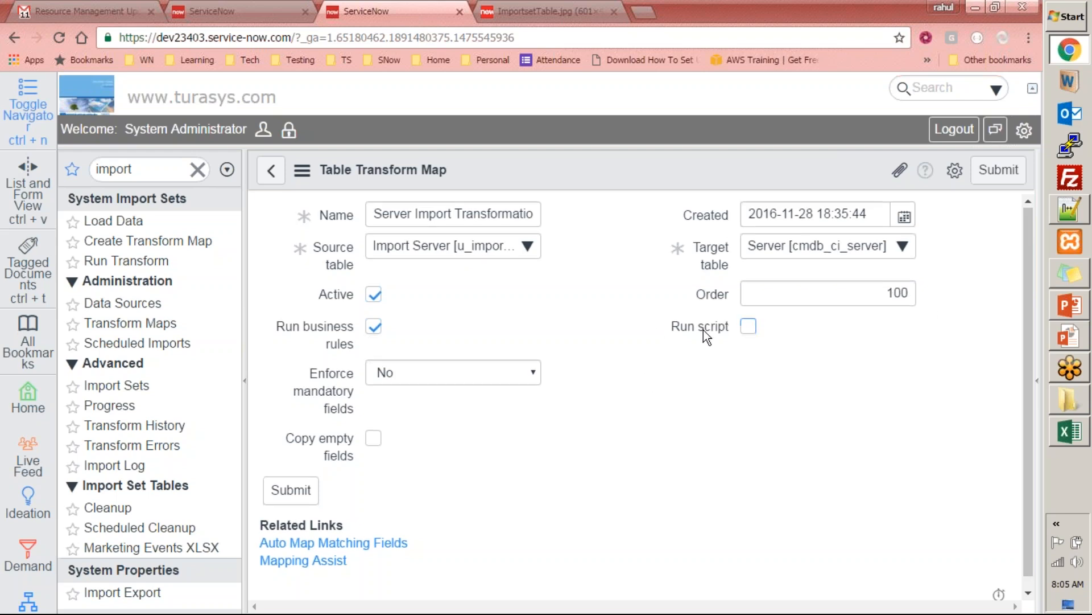
scroll(706, 327, down, 1)
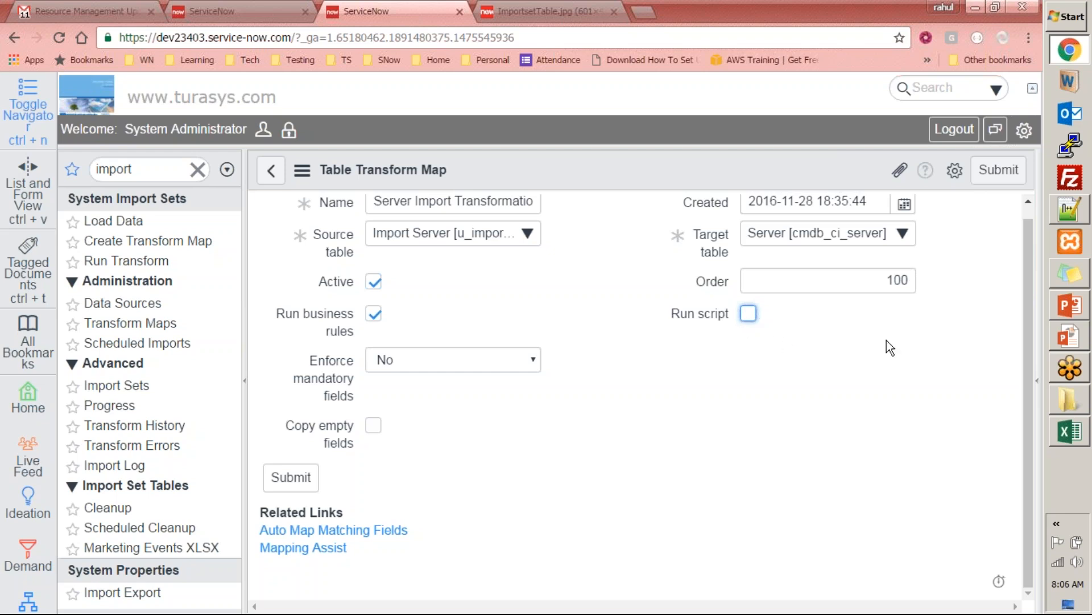
mouse_move(1023, 312)
mouse_down()
mouse_move(1024, 259)
mouse_move(1023, 313)
mouse_up()
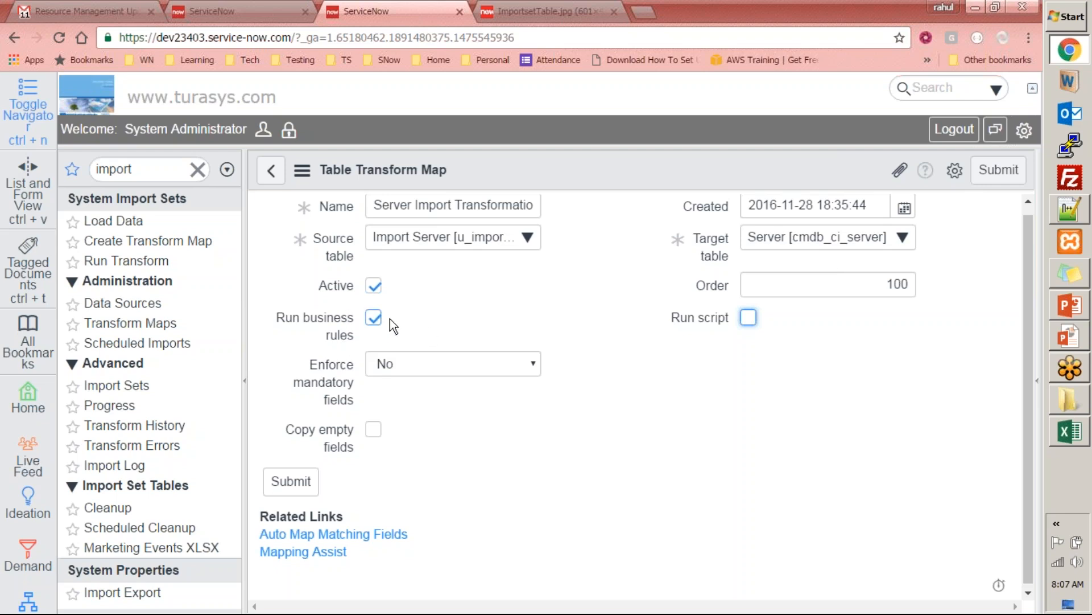
click(642, 433)
scroll(446, 402, down, 1)
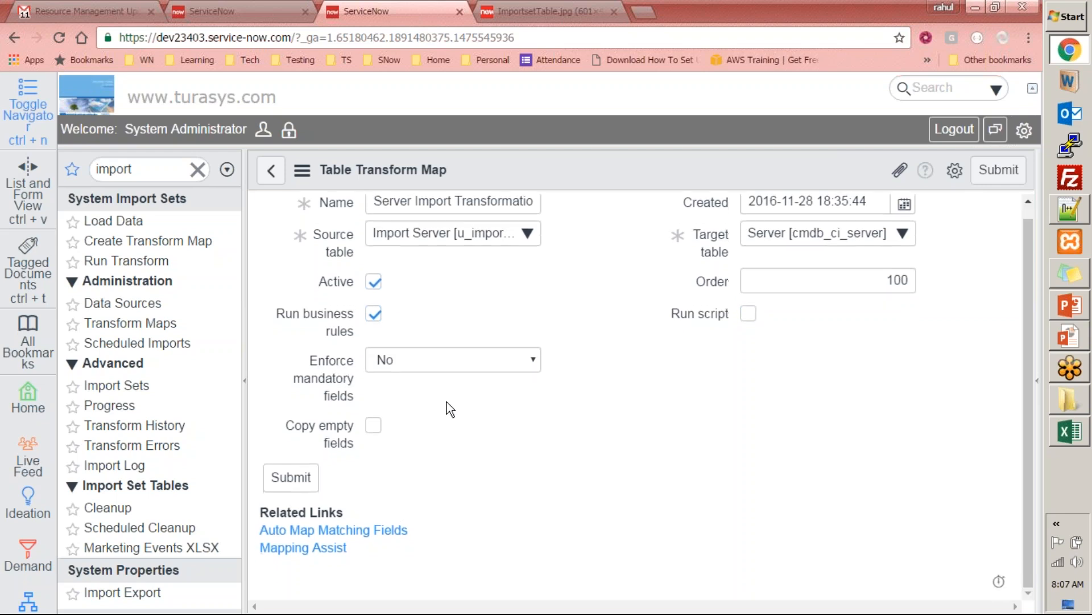
click(293, 478)
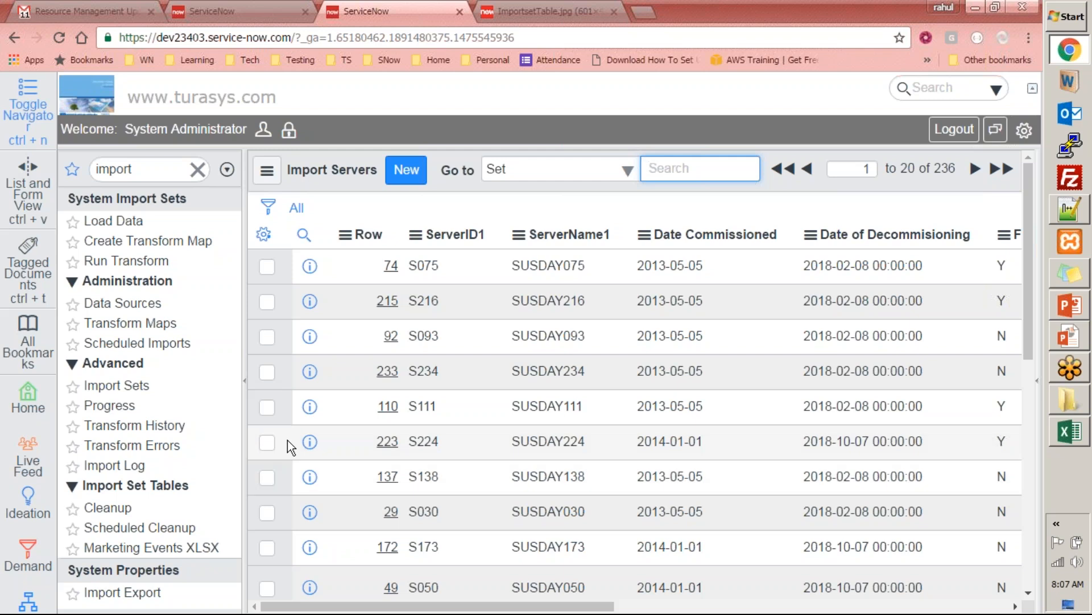
Step: Open the list of existing table transform maps and look through its entries
scroll(609, 489, down, 5)
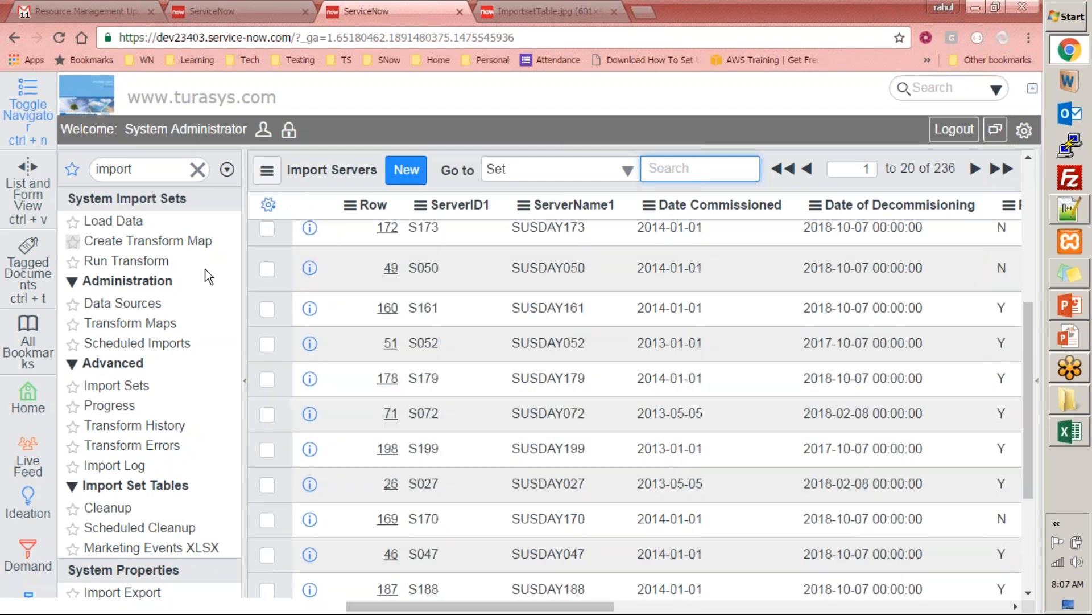
click(98, 244)
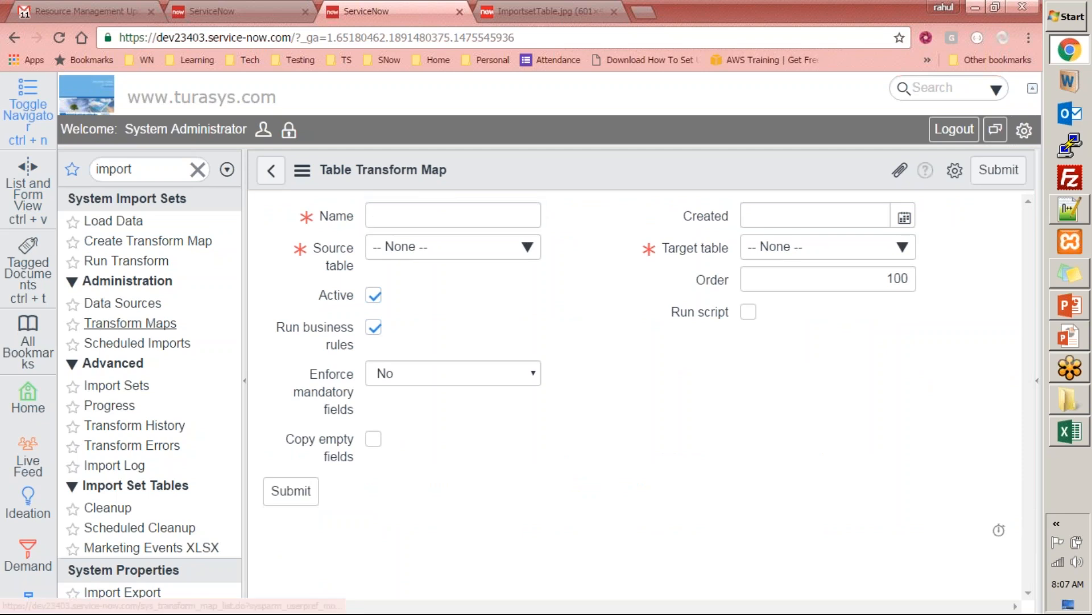
click(131, 324)
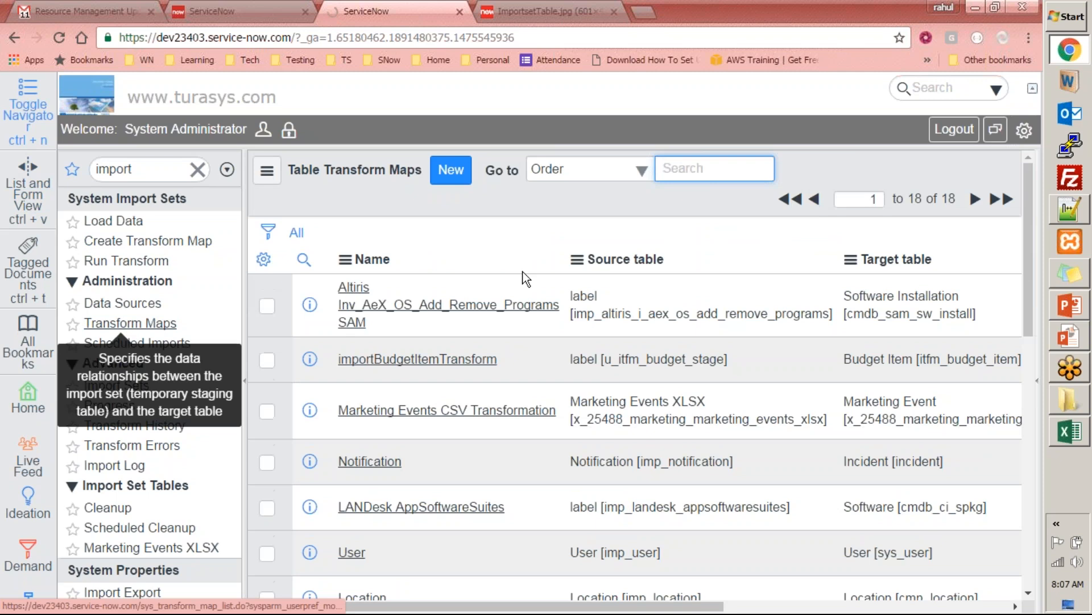
scroll(550, 564, down, 8)
scroll(550, 569, up, 8)
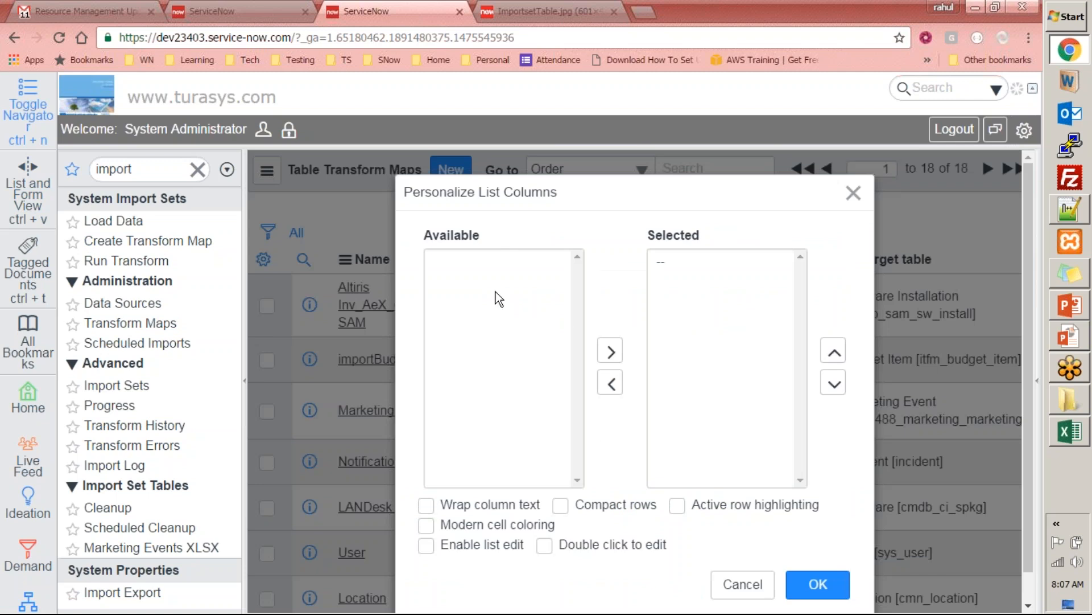
Step: Personalize the transform map list by adding the Created column to the selected columns
click(480, 279)
key(Down)
key(Down)
click(620, 347)
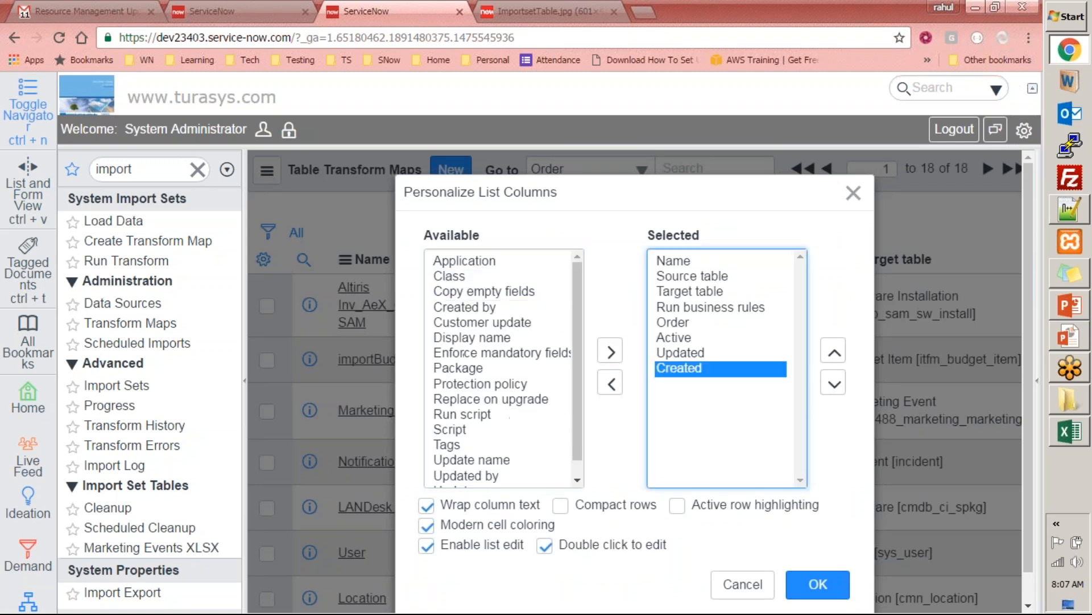
click(817, 584)
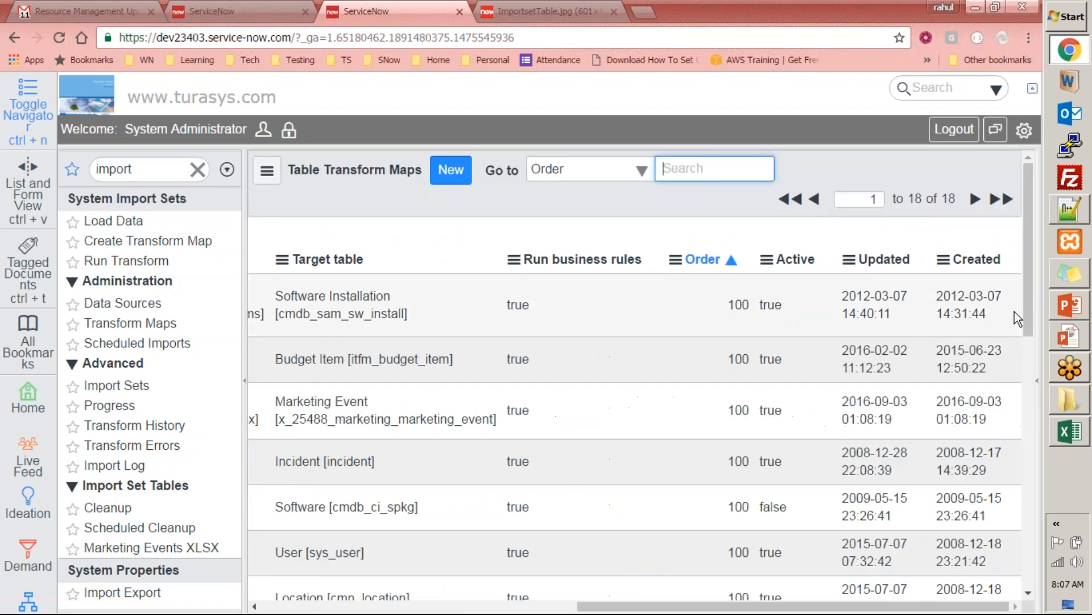
Step: Sort the transform maps by Created with the newest first and open the Server Import Transformation Map record
drag(774, 607, 261, 552)
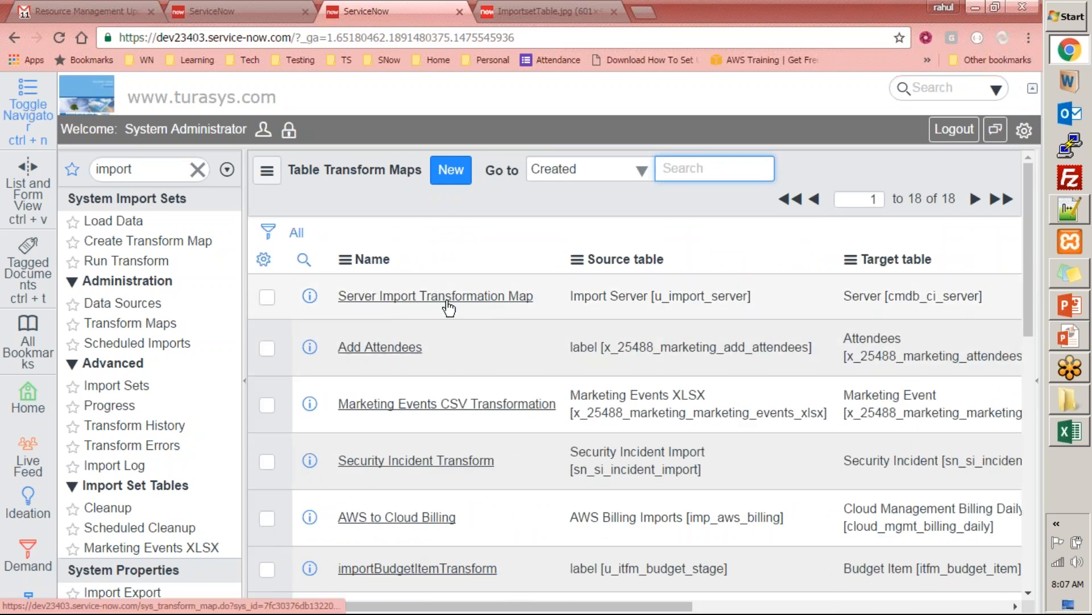
click(391, 301)
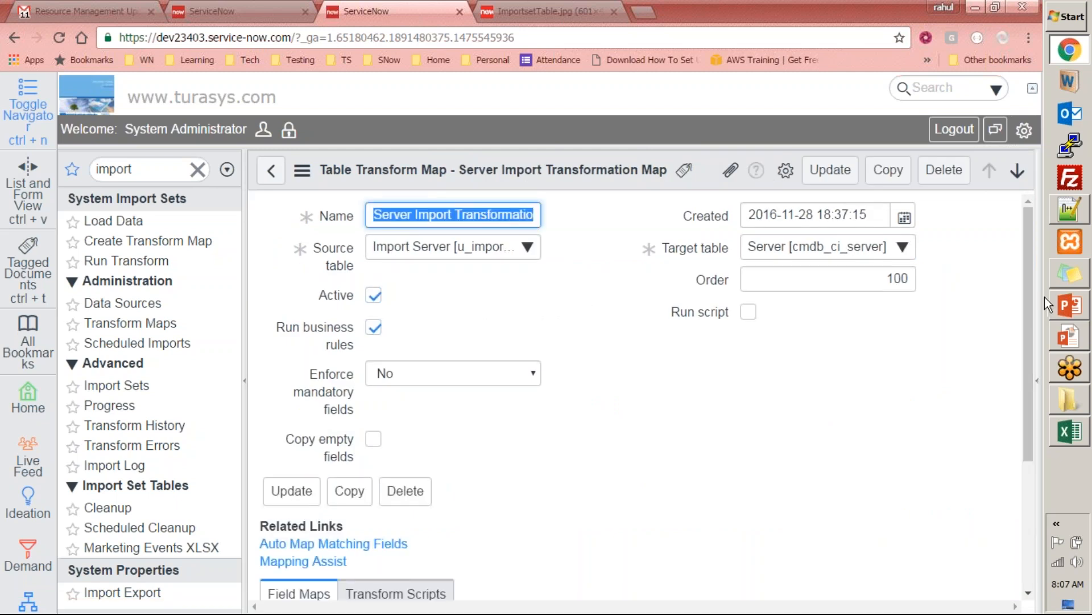
Step: Auto-map the matching fields of the Server Import Transformation Map
drag(1026, 312, 1040, 462)
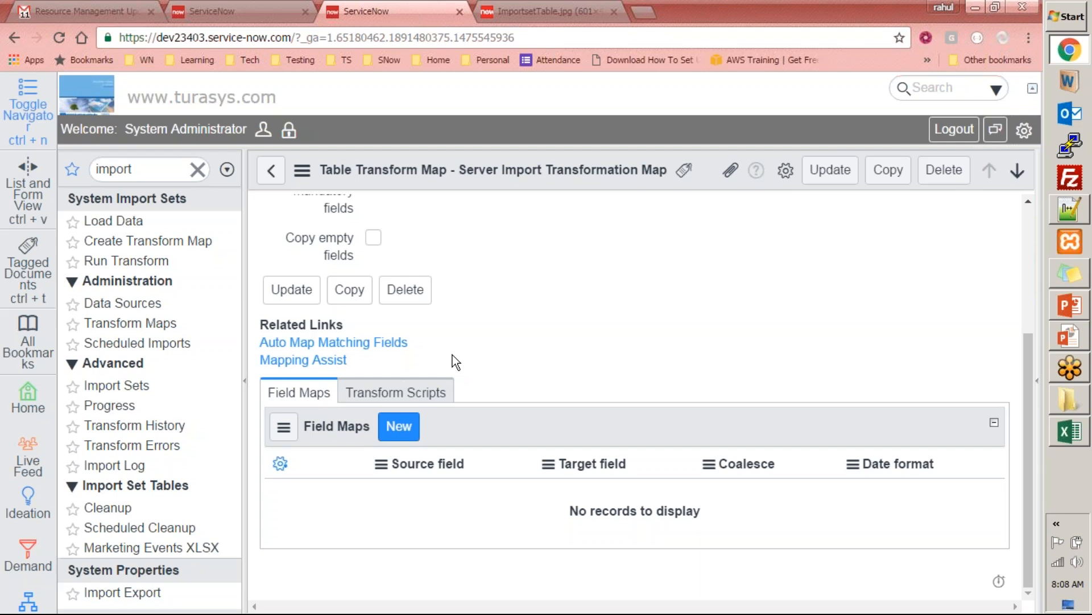
mouse_move(338, 245)
click(367, 344)
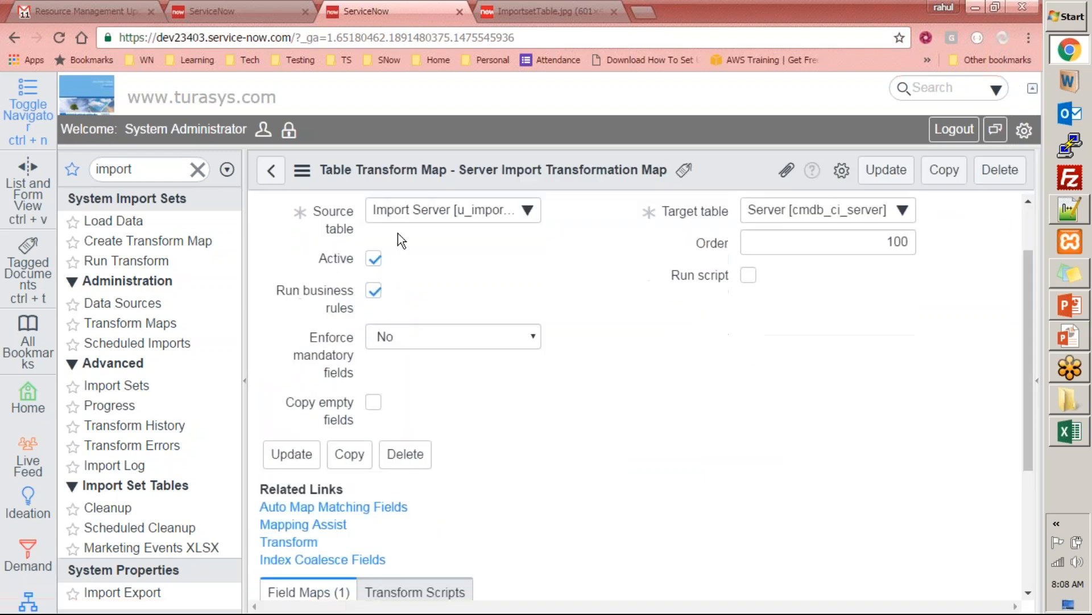
Step: Examine the source and target fields of the transform map's auto-created field map
scroll(459, 282, down, 5)
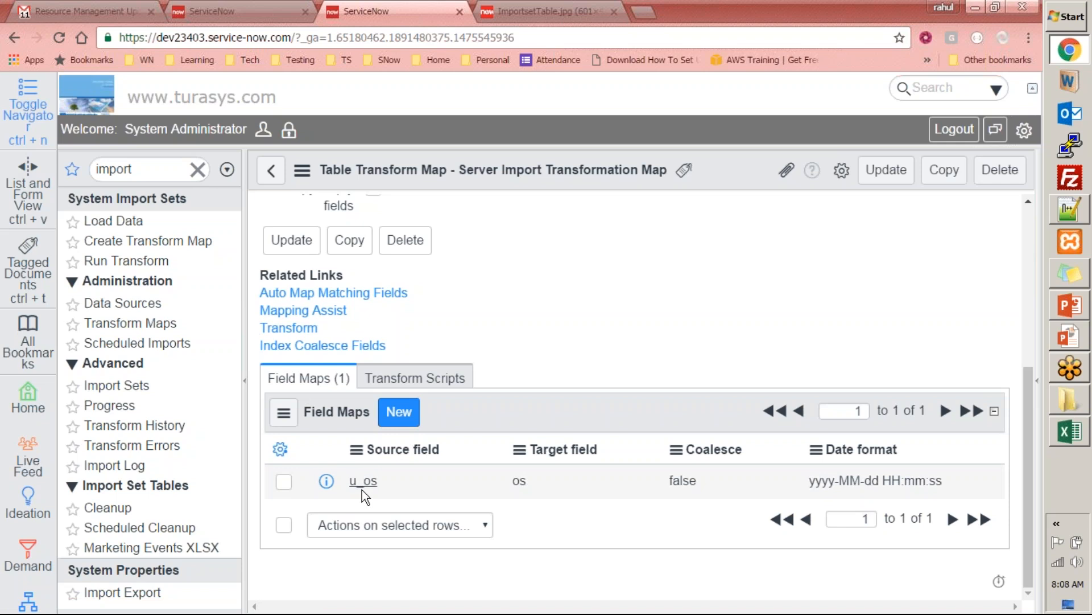
drag(381, 485, 354, 488)
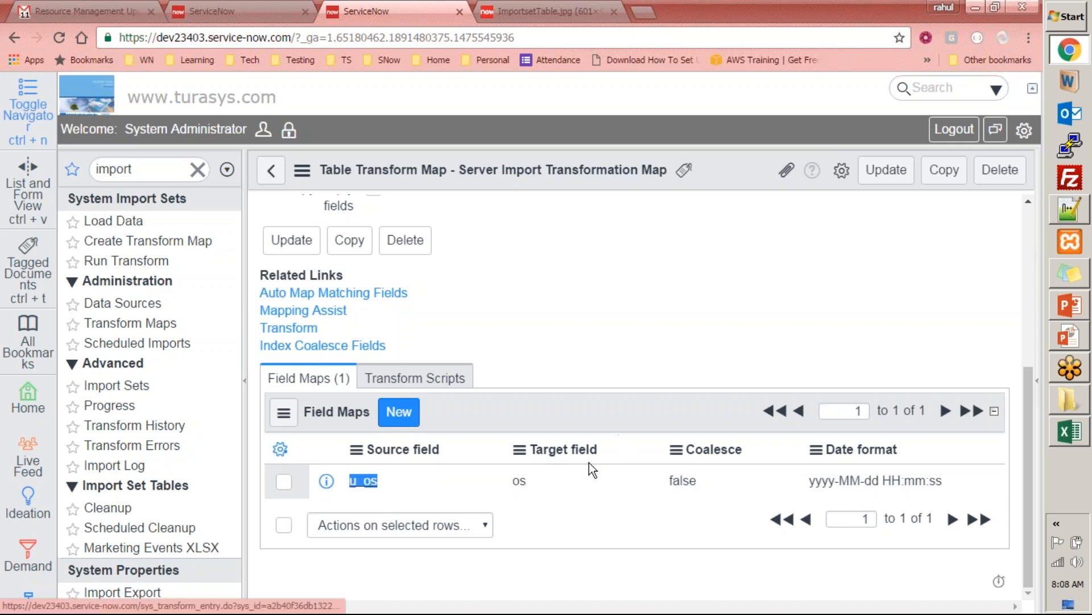
click(561, 496)
drag(560, 497, 510, 484)
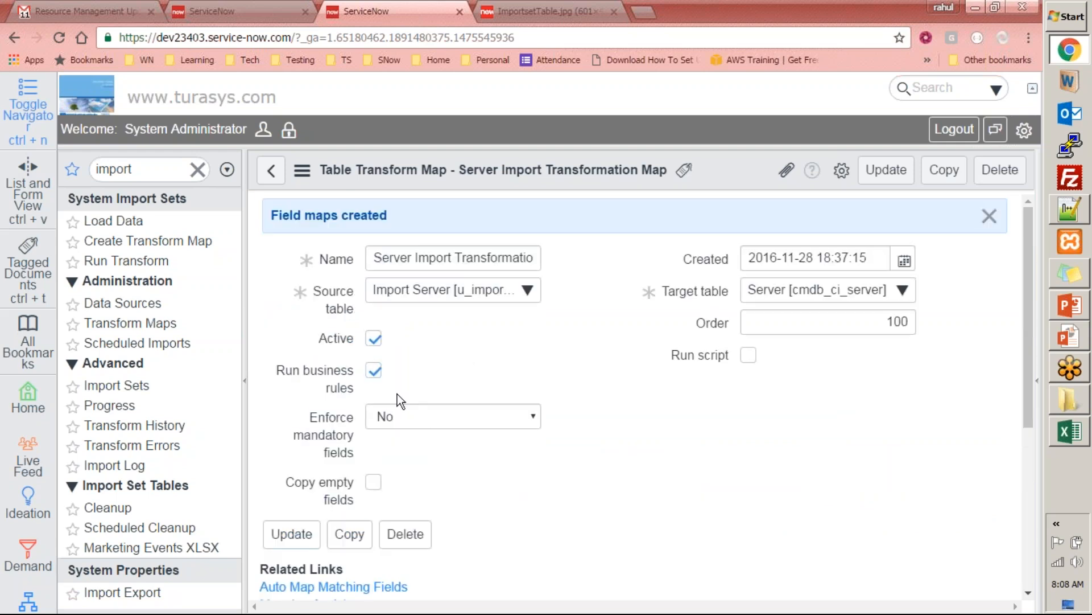
scroll(397, 394, down, 5)
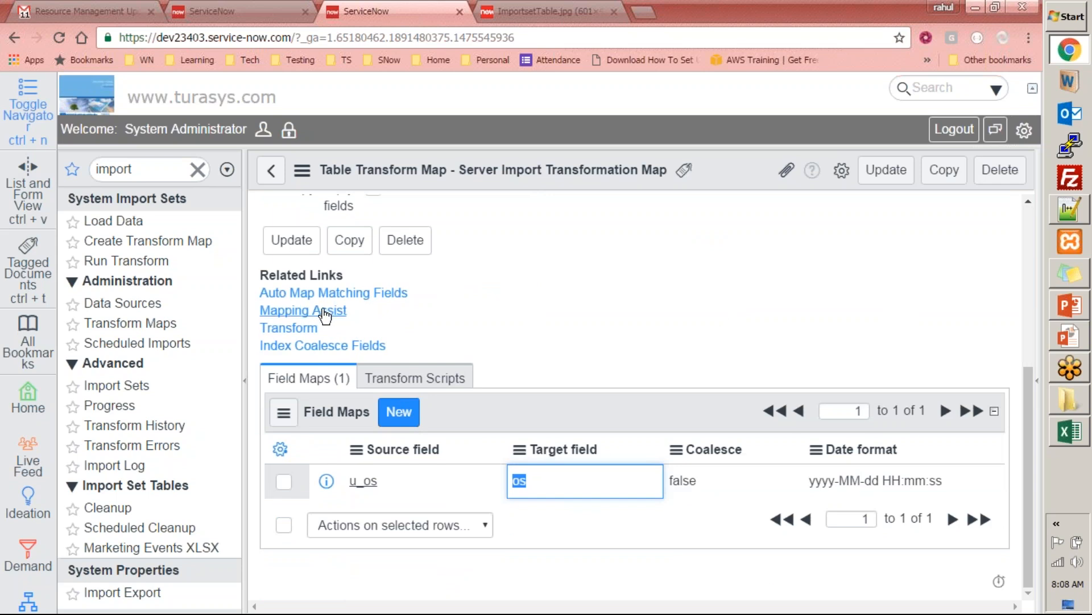
Step: Open Mapping Assist for the transform map and review the column headings of ServerList.xlsx in Excel, then close the workbook
click(337, 312)
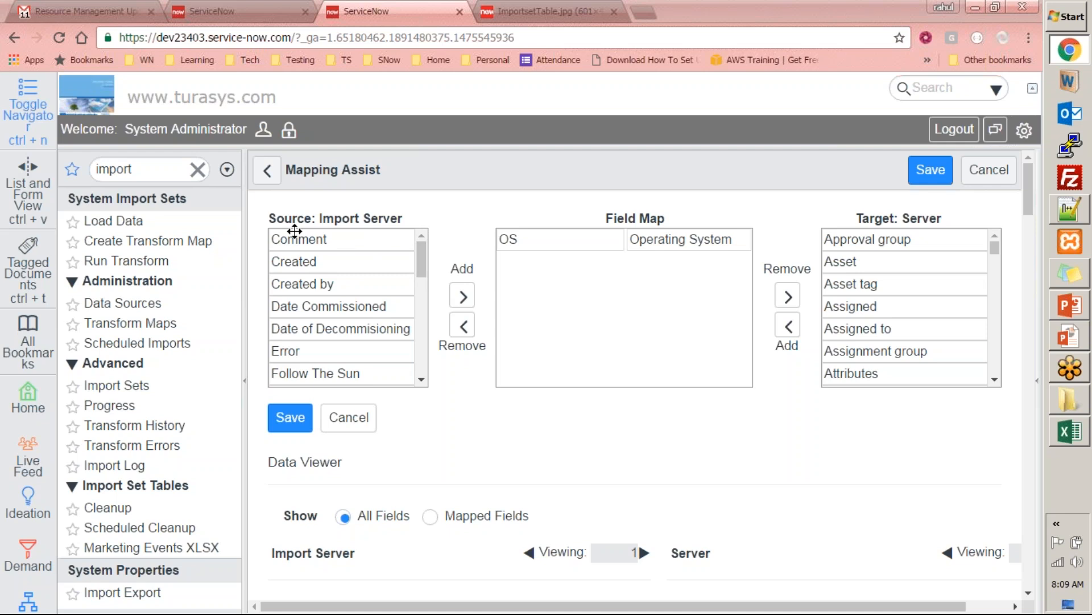
drag(418, 251, 438, 222)
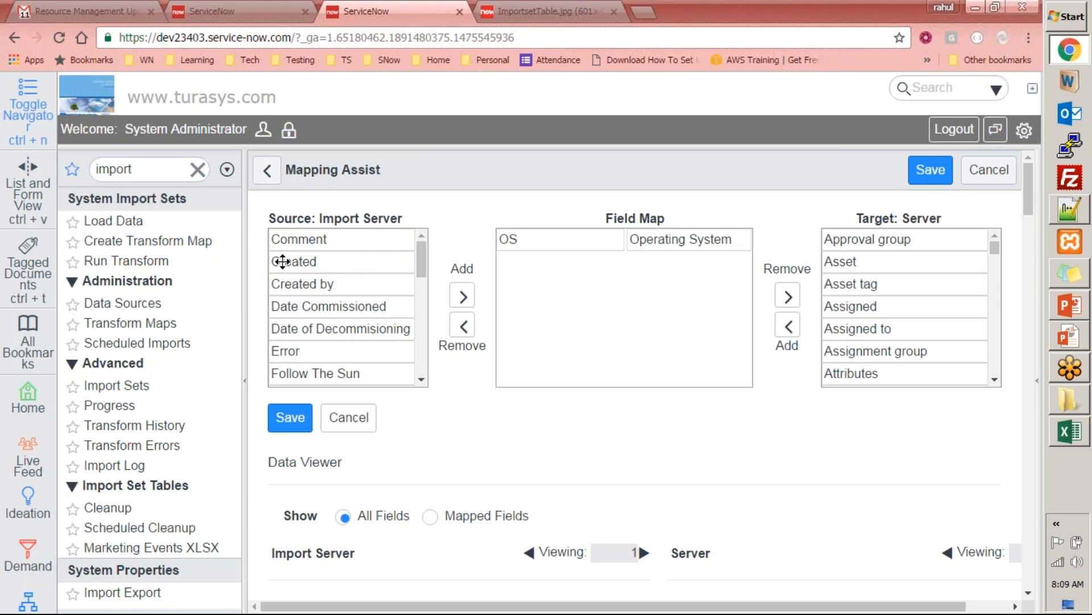
click(1069, 432)
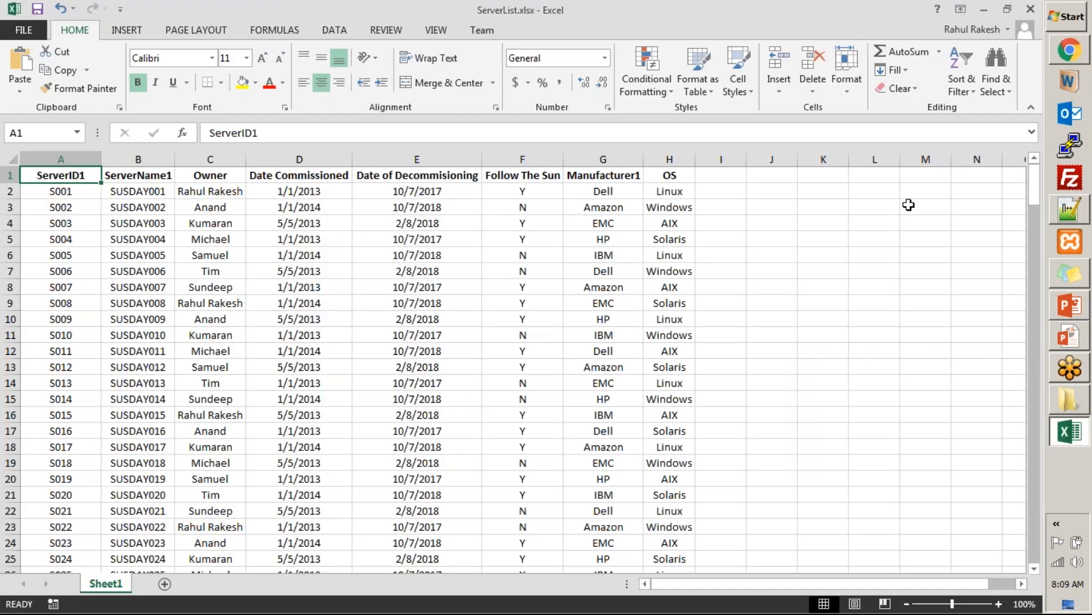
drag(701, 21, 518, 59)
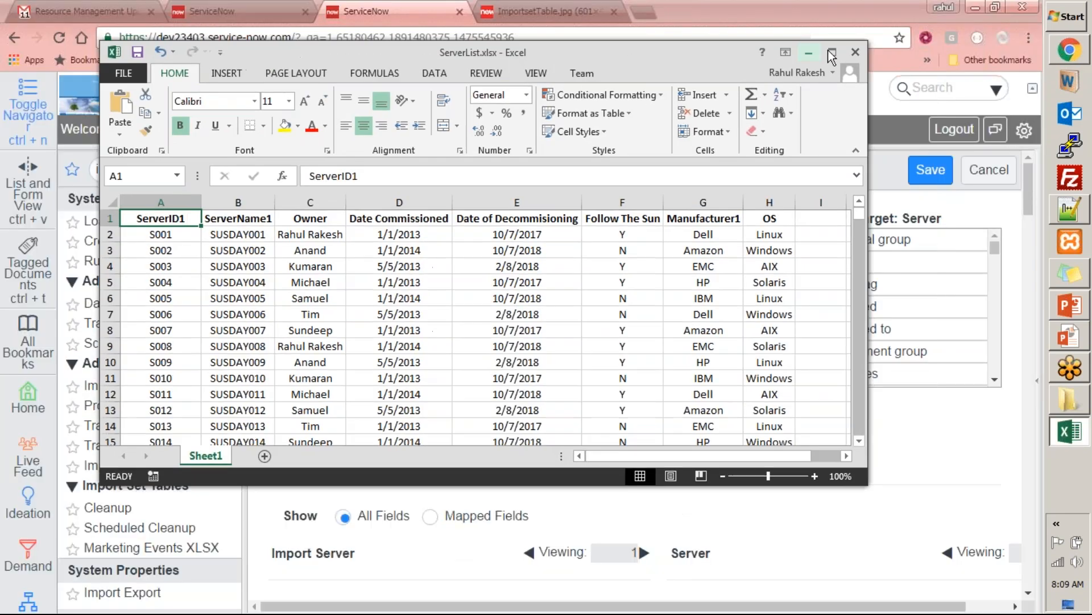
click(854, 54)
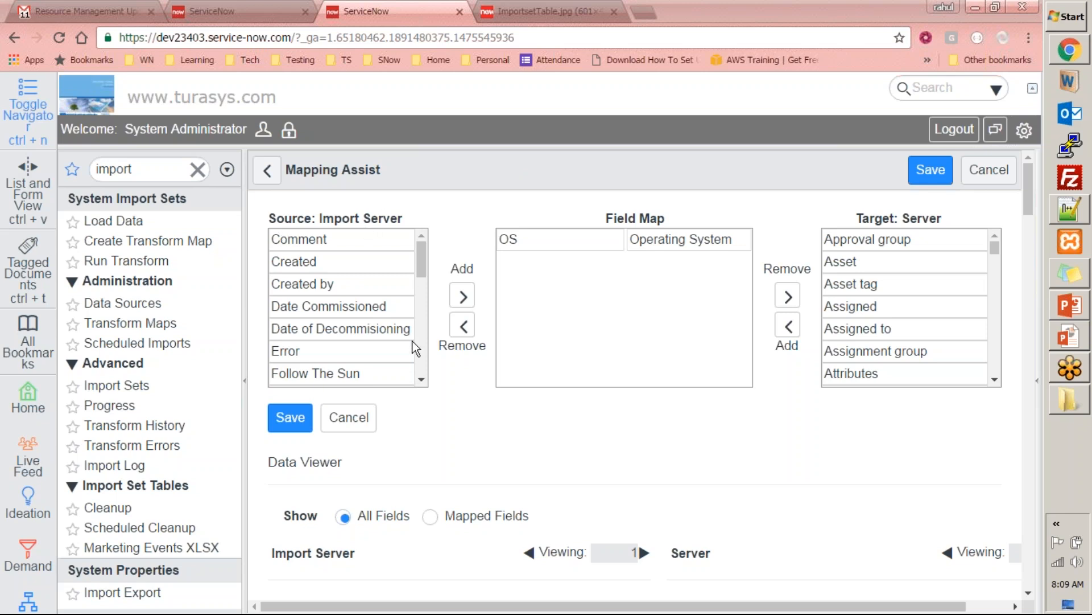
Step: Map the source field ServerID1 to the target field Asset, aligning both in the first row of the field map
mouse_move(423, 260)
mouse_down()
mouse_move(424, 378)
mouse_move(415, 246)
mouse_up()
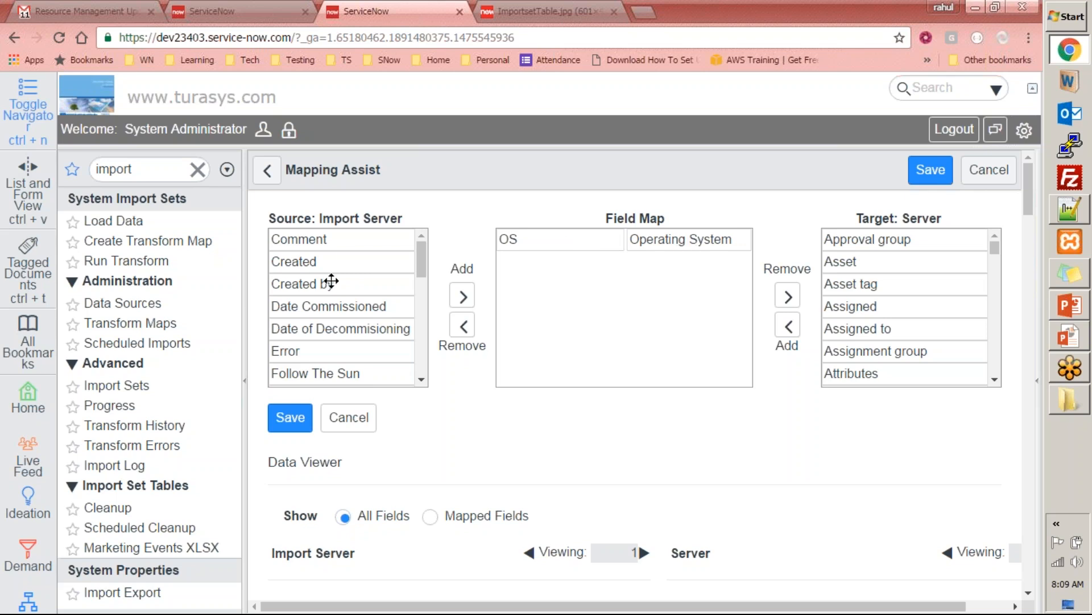
drag(418, 250, 422, 306)
double_click(354, 268)
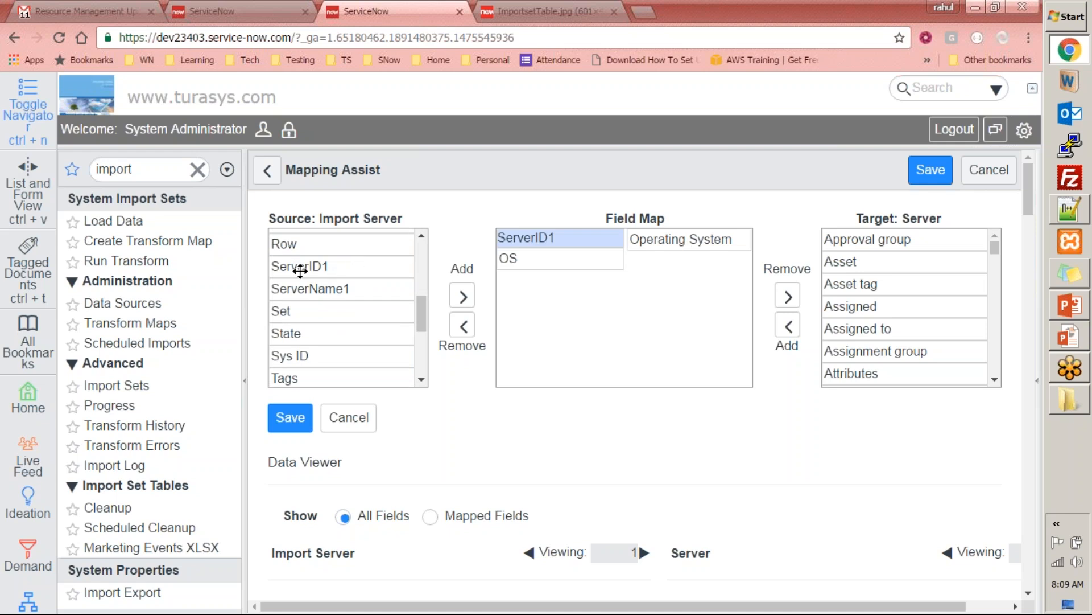
click(689, 238)
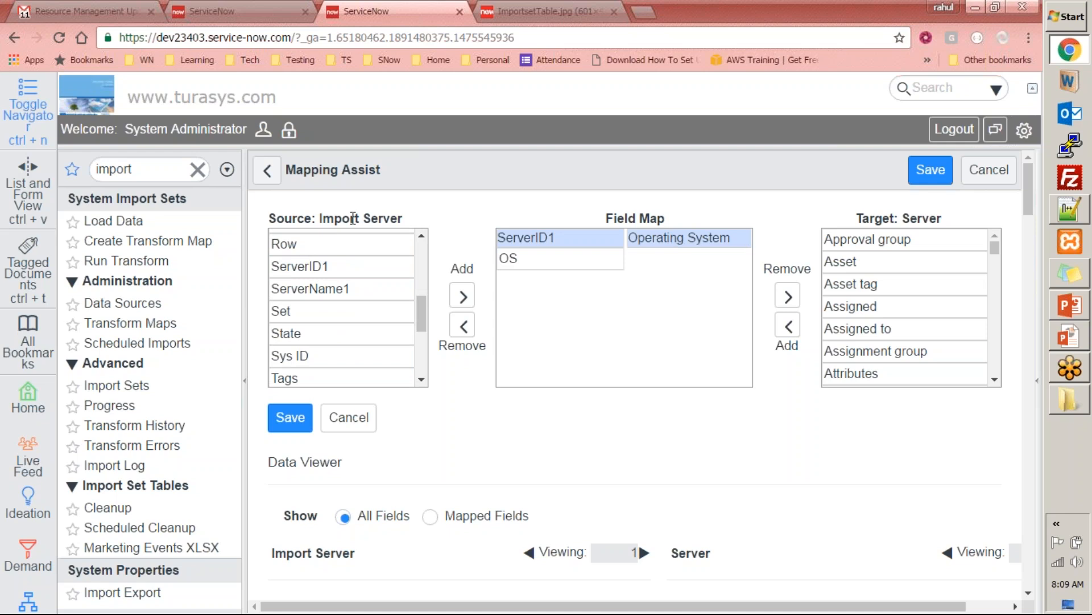
double_click(873, 261)
drag(676, 254, 677, 239)
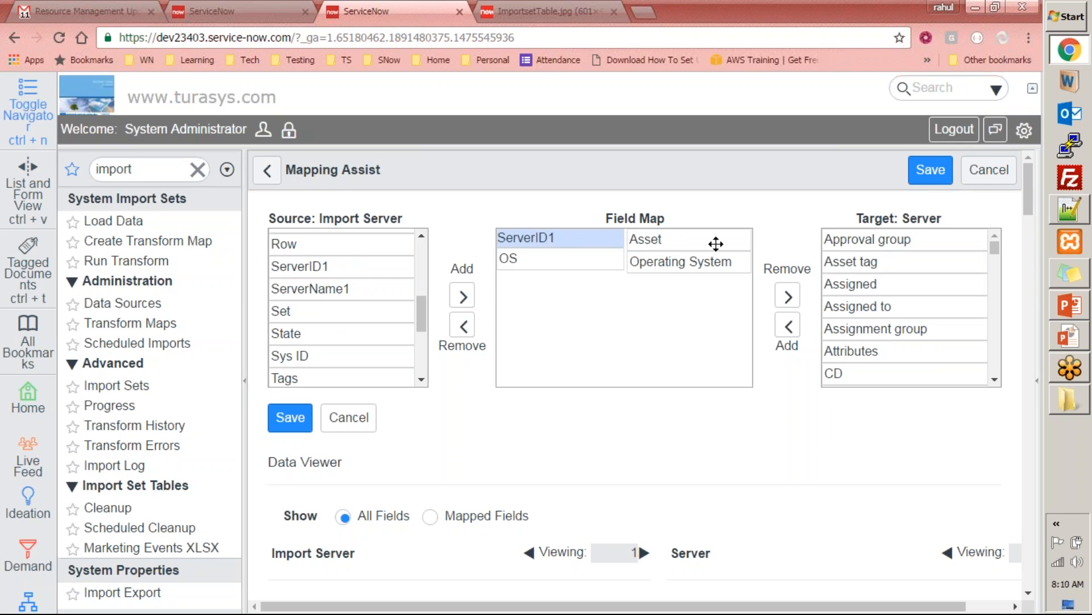
Step: Map the source field ServerName1 to the target field Name, aligning both in the second row of the field map
double_click(325, 289)
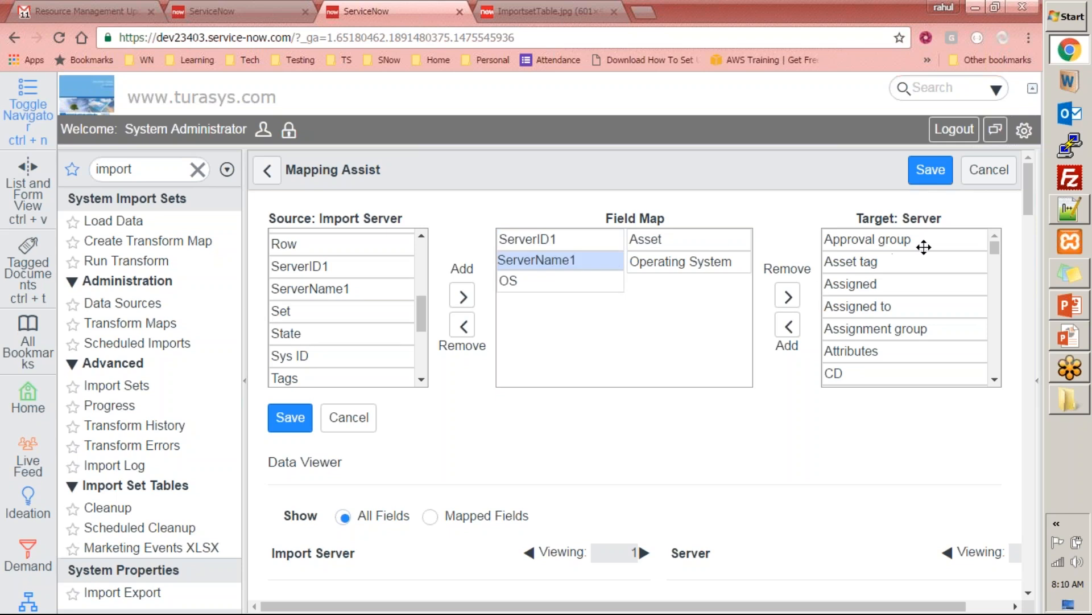
click(994, 380)
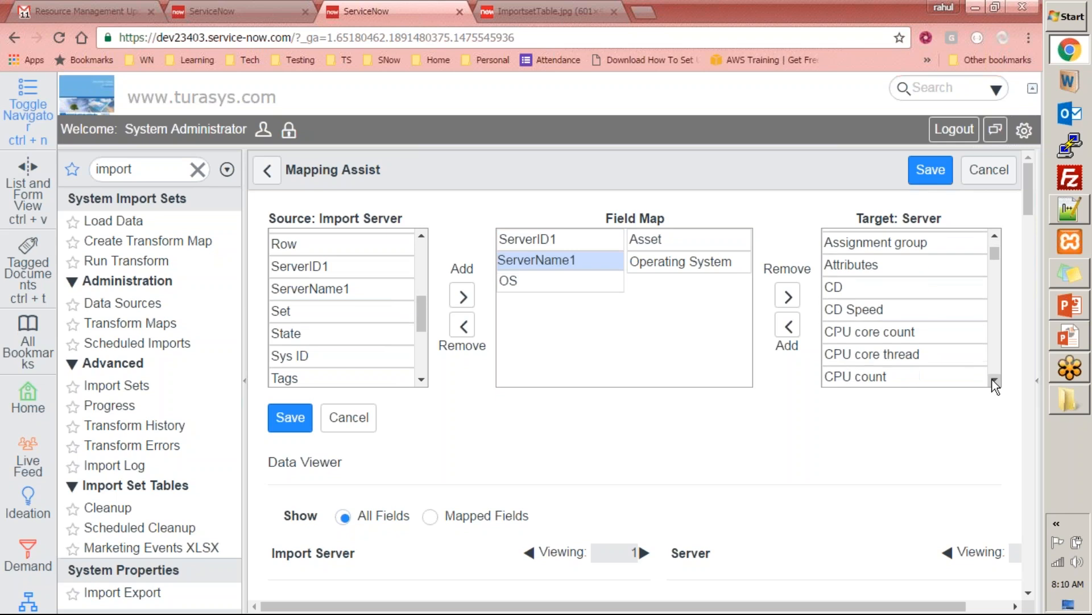
click(995, 380)
click(995, 380)
click(994, 379)
click(995, 379)
click(995, 379)
click(995, 380)
click(994, 379)
click(995, 379)
click(994, 379)
click(994, 380)
click(994, 379)
click(995, 379)
click(995, 380)
click(995, 379)
click(995, 380)
click(995, 379)
click(994, 379)
click(995, 379)
click(995, 380)
click(859, 358)
click(859, 358)
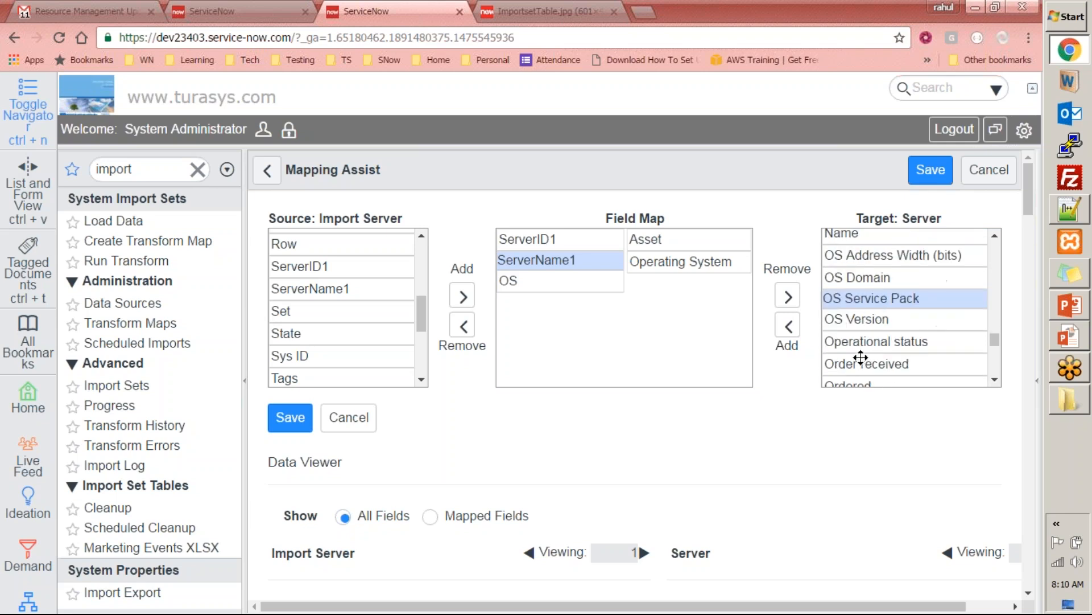
scroll(910, 327, down, 3)
scroll(910, 336, up, 4)
click(852, 318)
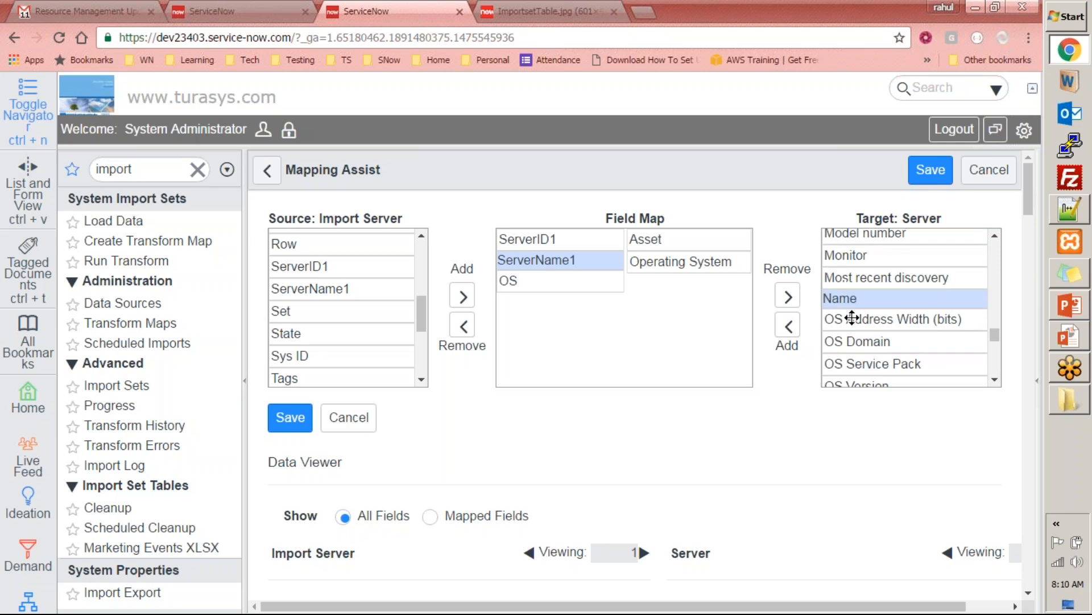
double_click(868, 301)
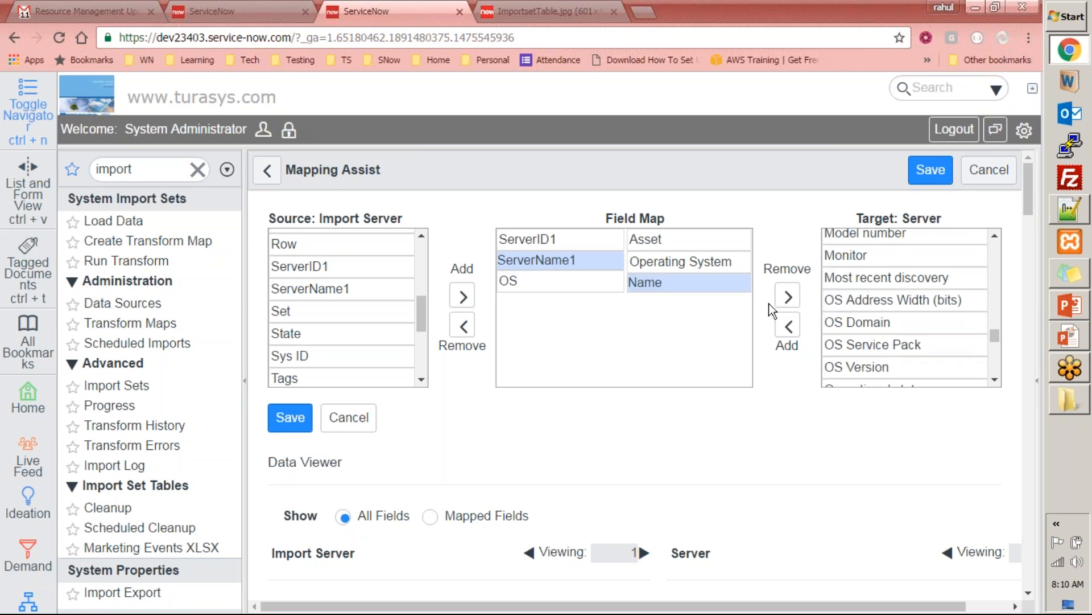
click(652, 283)
drag(653, 283, 654, 263)
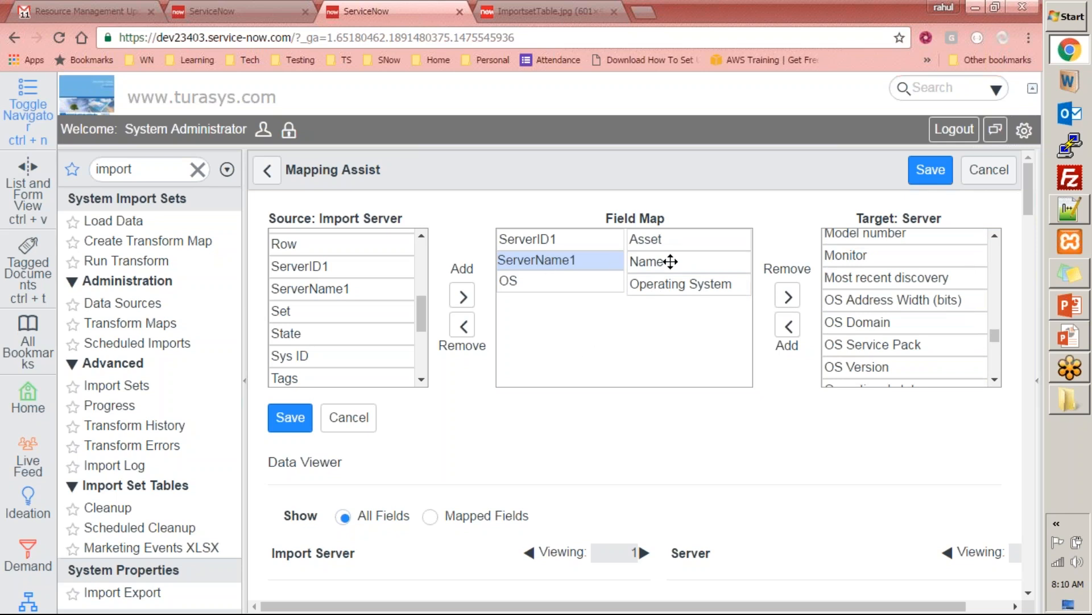
Step: Map the source field Date Commissioned to the target field Start date in the field map
click(421, 379)
click(422, 379)
click(421, 380)
click(422, 379)
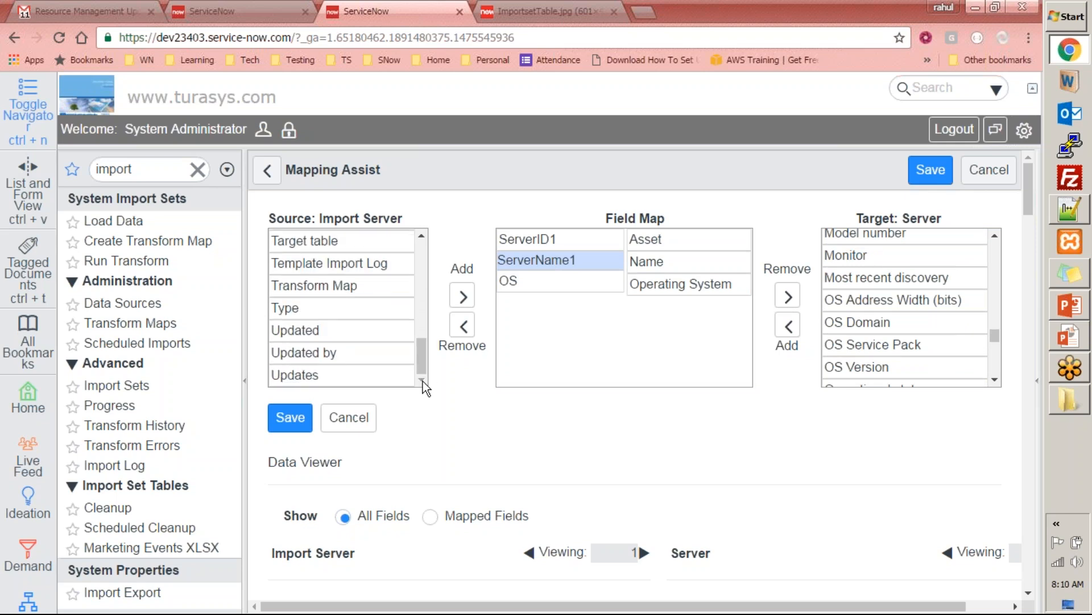
drag(423, 344, 426, 252)
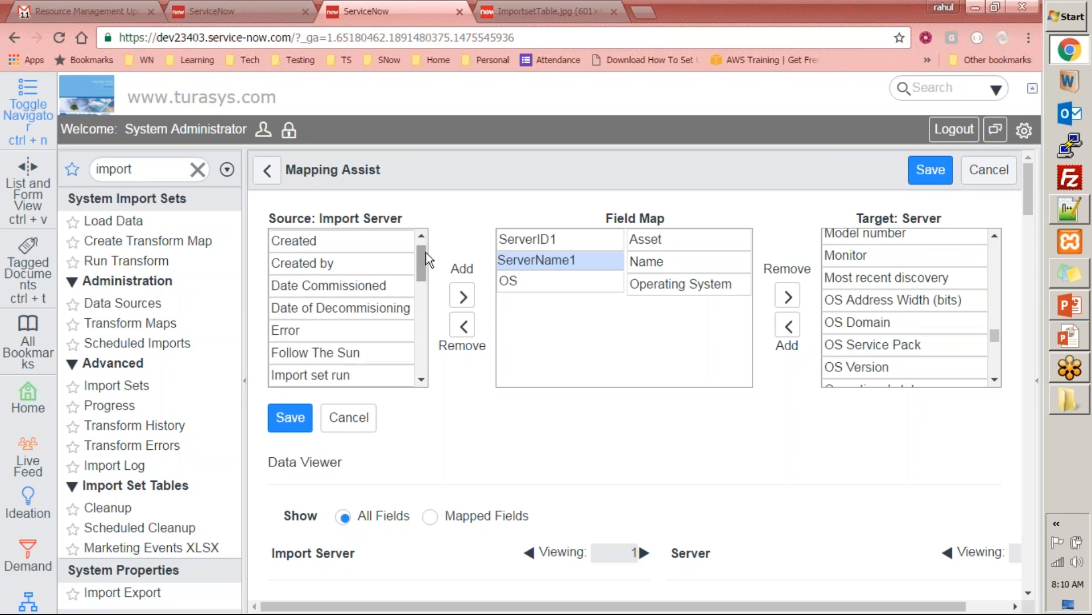
click(369, 284)
double_click(369, 285)
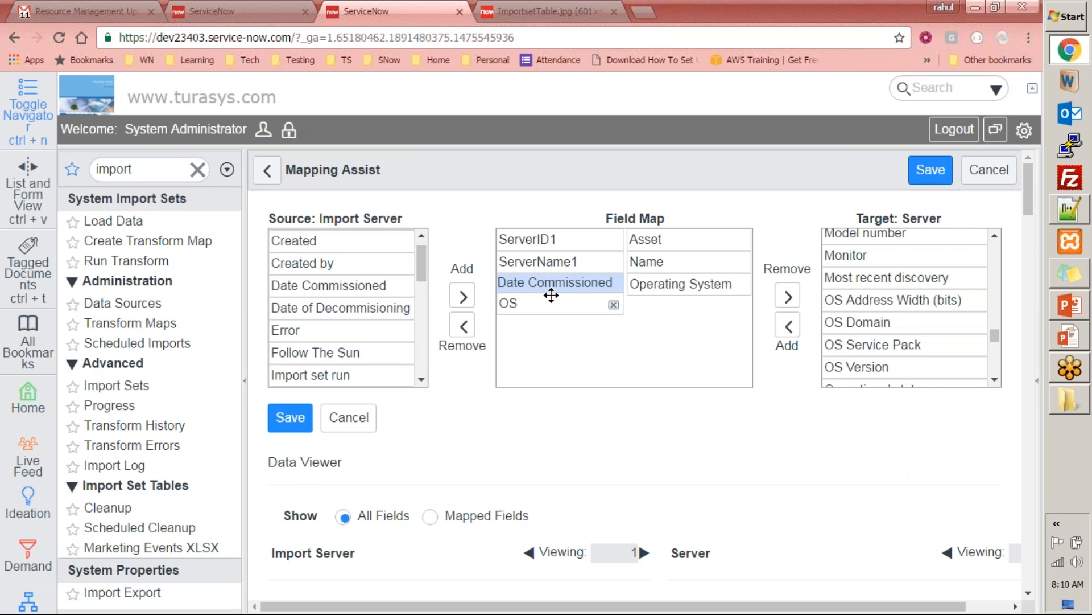
drag(994, 337, 997, 363)
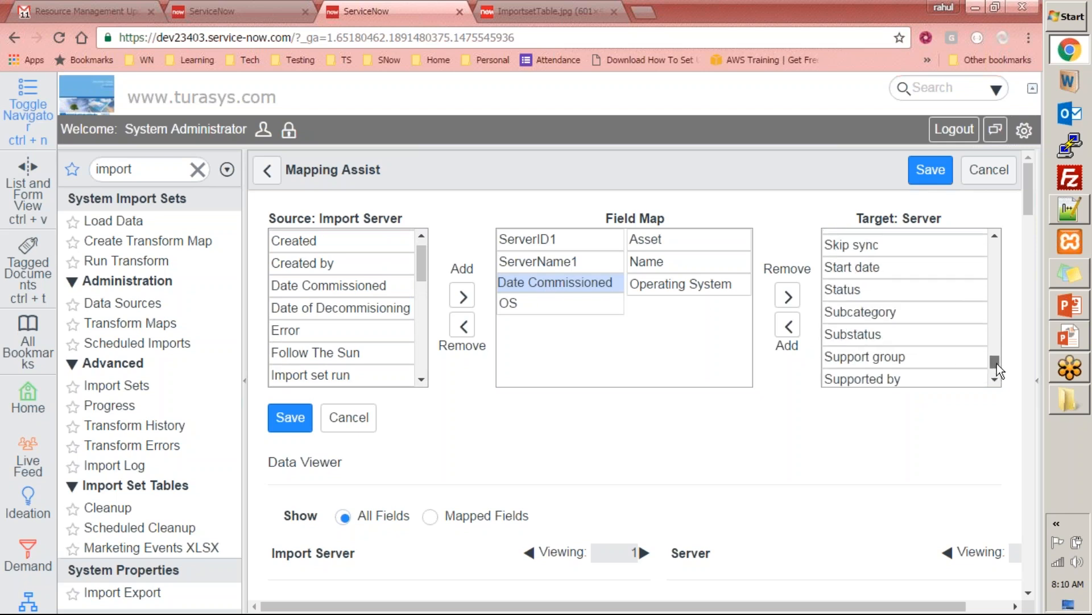
double_click(872, 266)
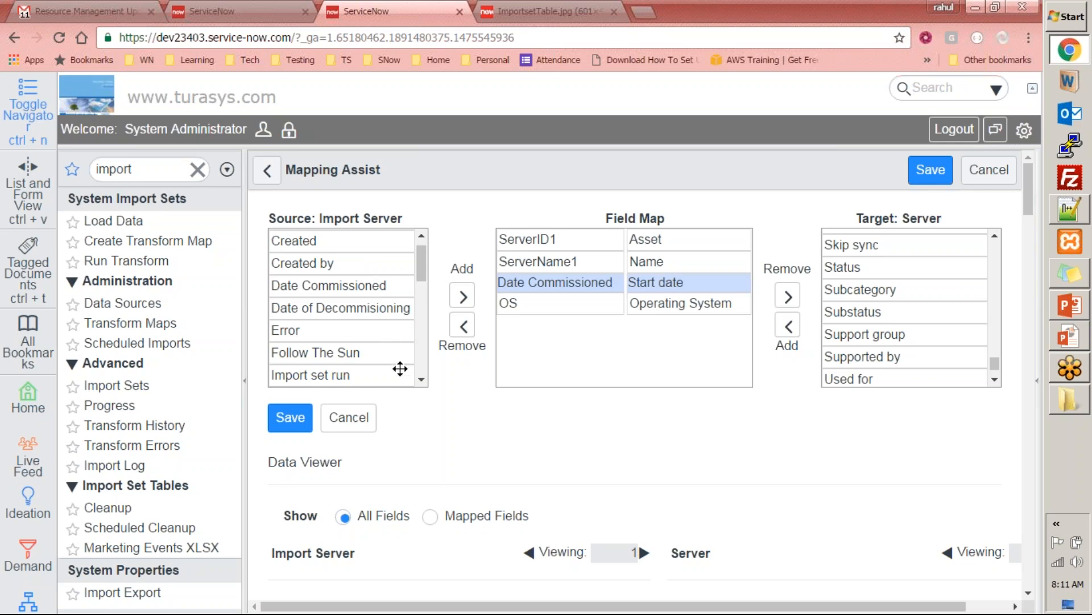
Step: Map the source field Manufacturer1 to the target field Manufacturer in the field map
scroll(422, 251, up, 1)
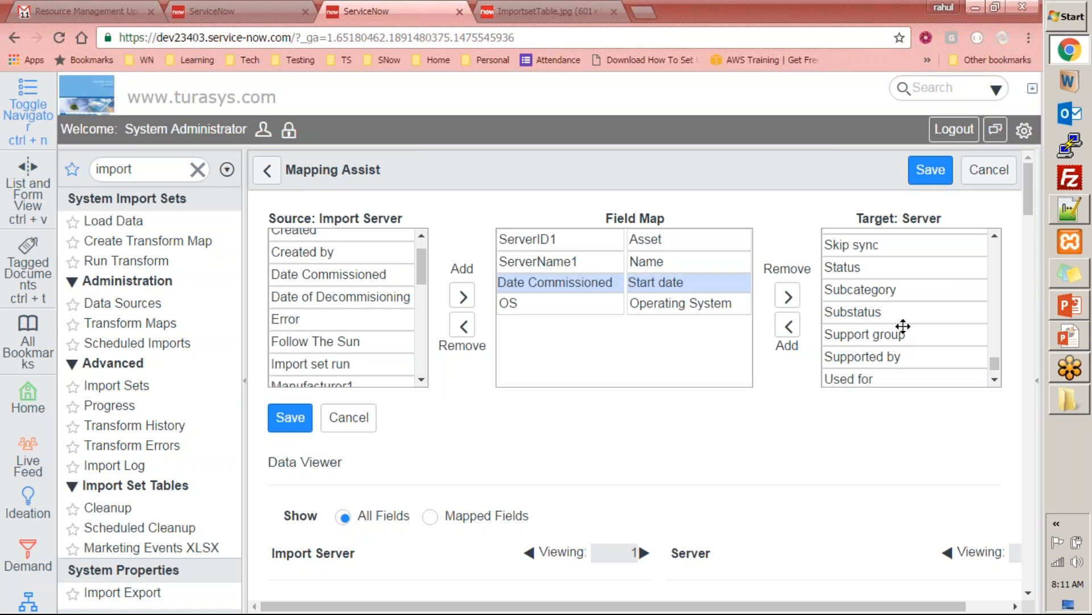
click(997, 377)
click(997, 378)
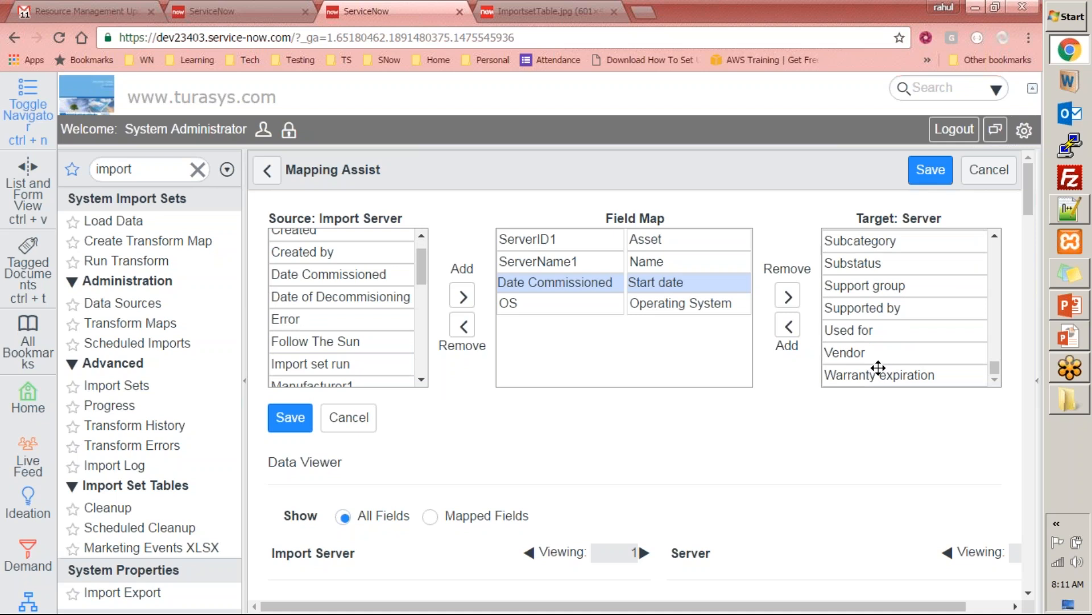
scroll(418, 378, down, 3)
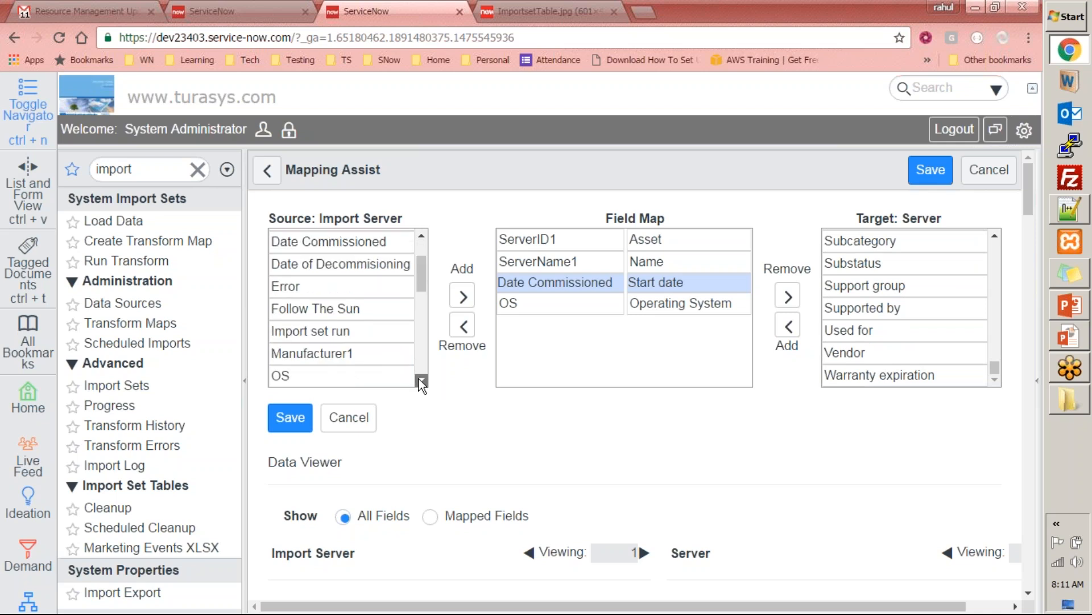
double_click(349, 300)
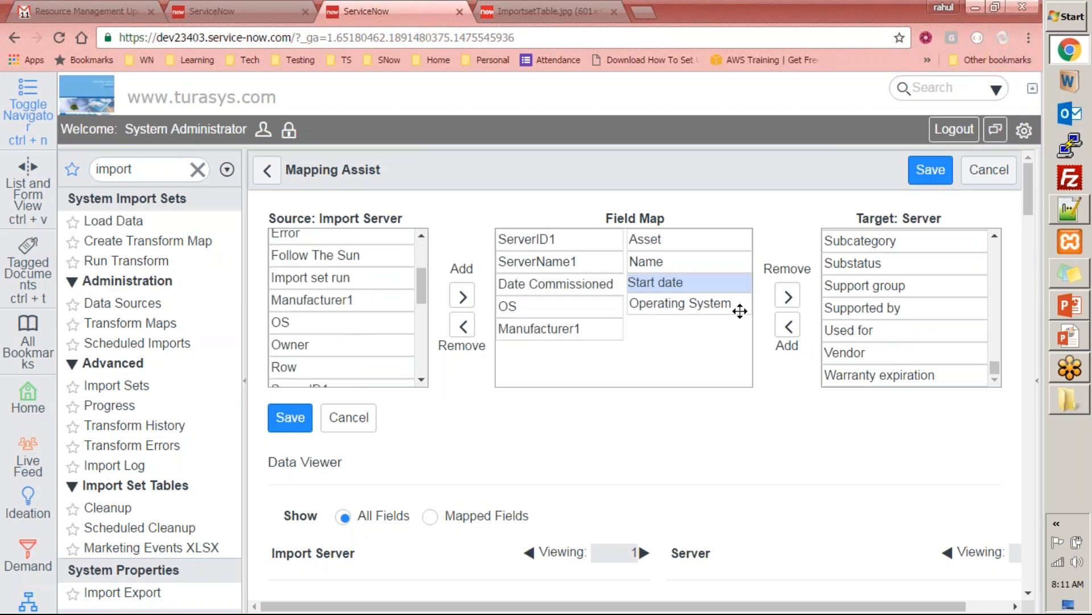
click(663, 304)
click(937, 280)
scroll(937, 280, up, 5)
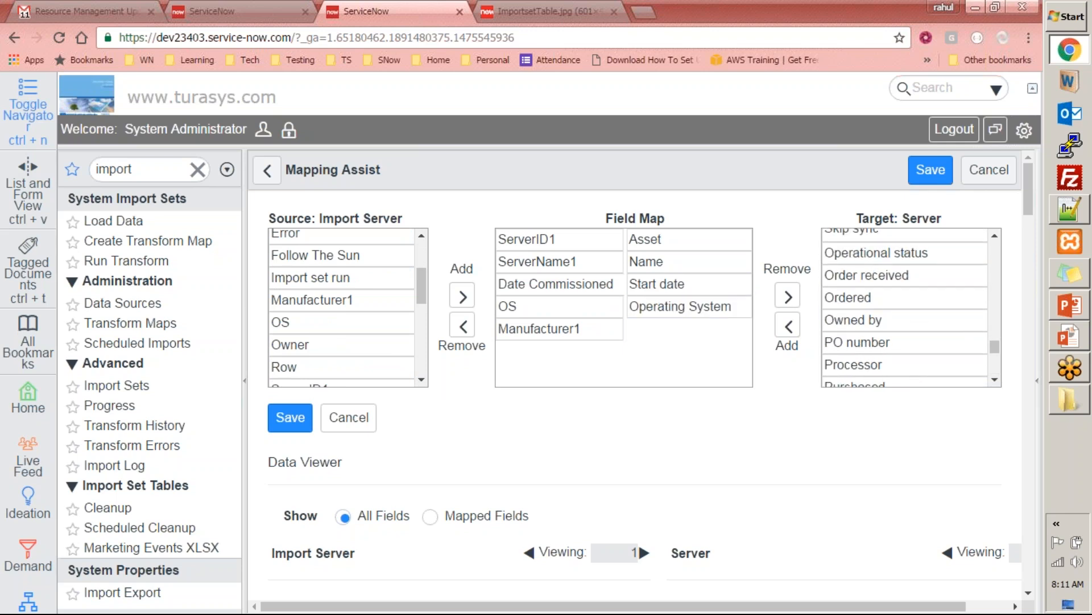
scroll(892, 352, down, 3)
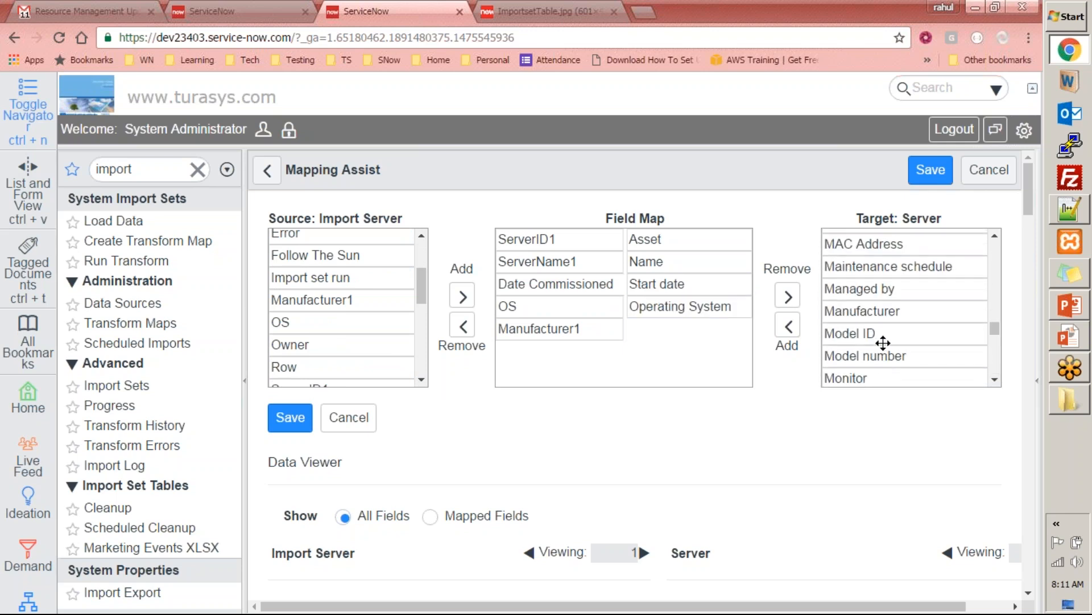
click(875, 307)
double_click(874, 307)
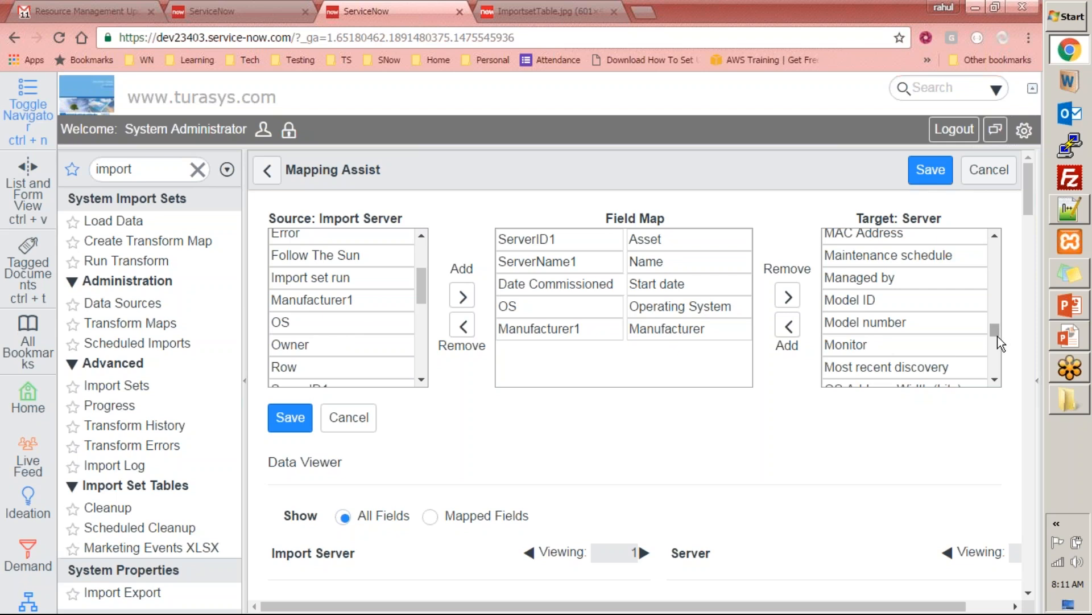
Step: Map the source field Owner to the target field Managed by in the field map
click(882, 279)
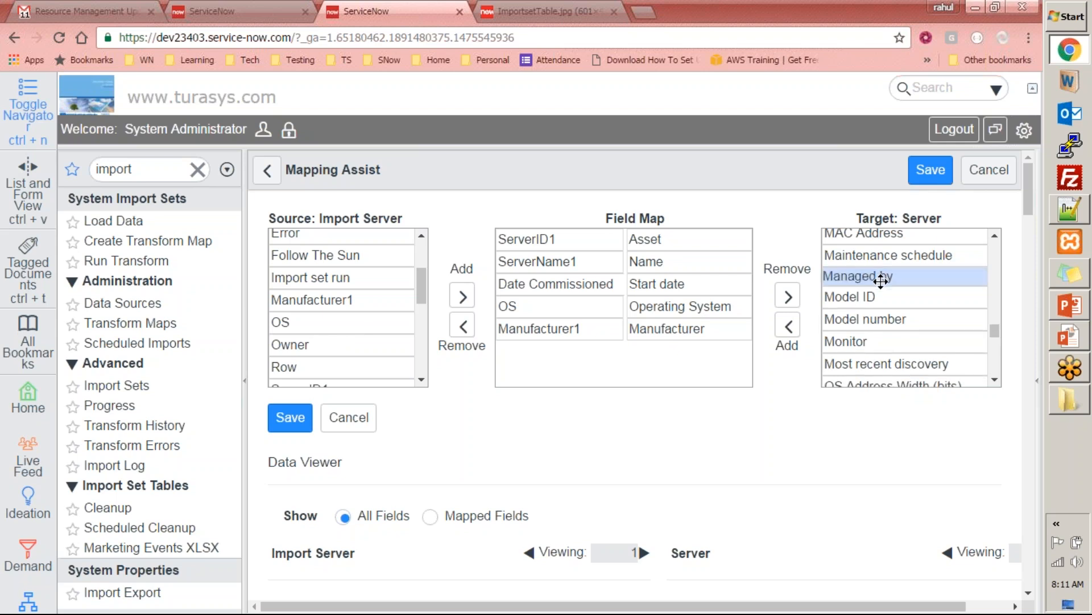
click(788, 328)
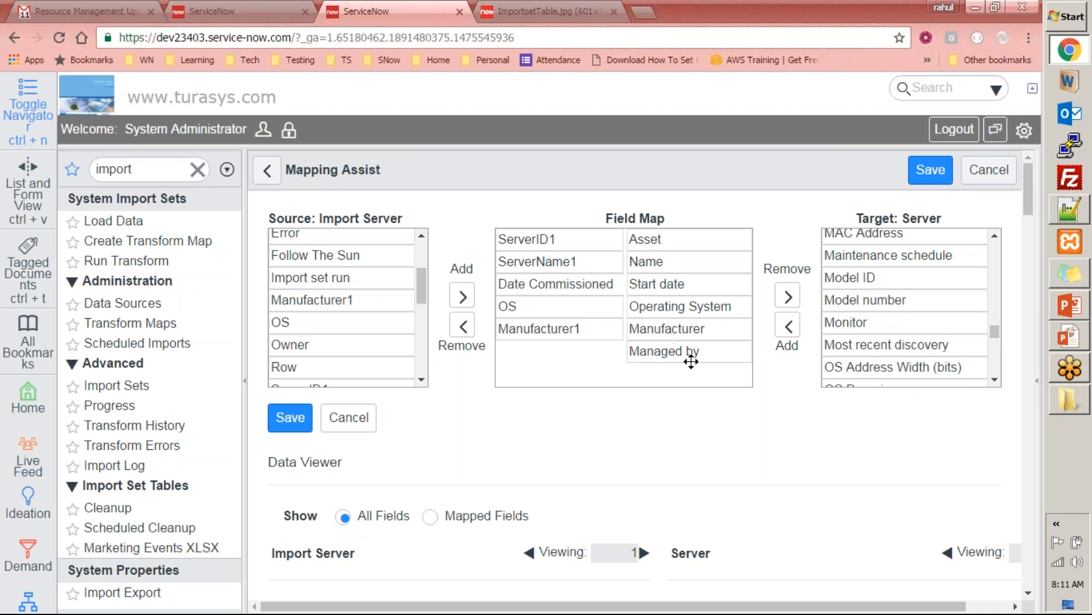
double_click(320, 343)
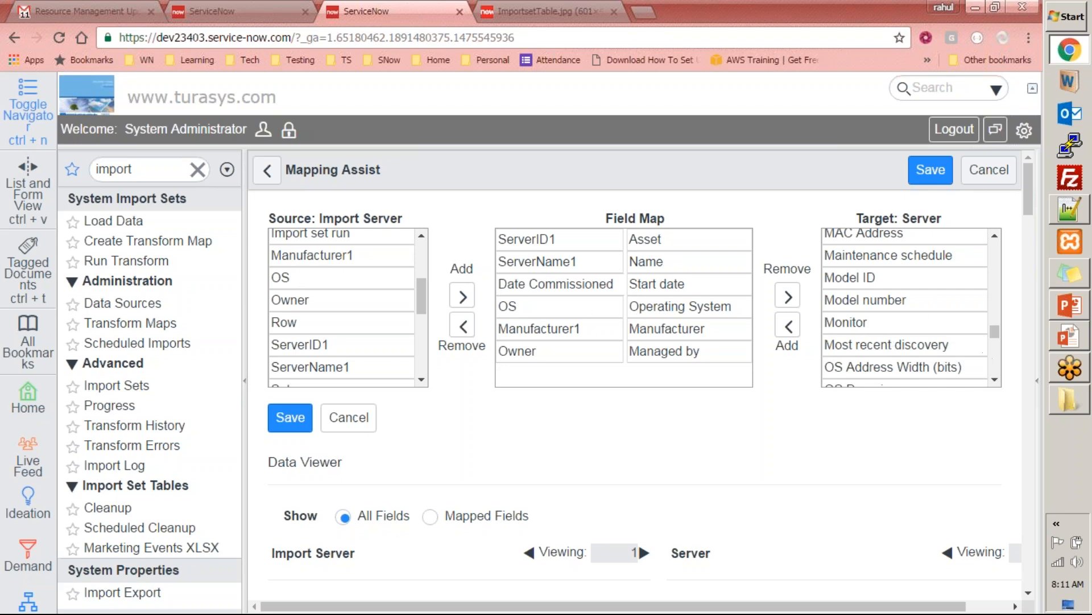
Step: Check the remaining source and target fields for further matches and save the Mapping Assist field map
click(424, 380)
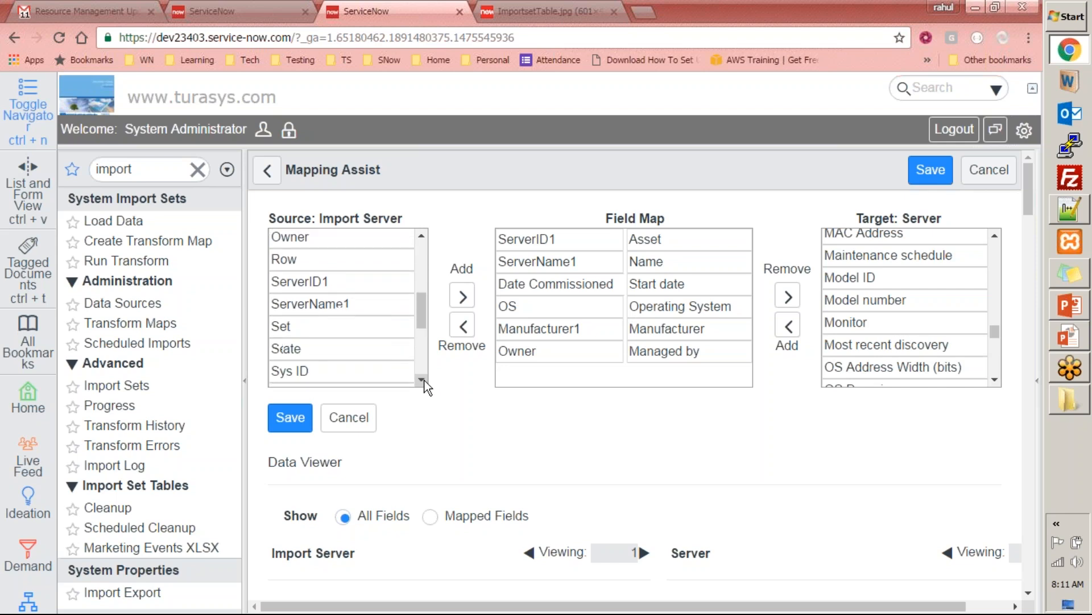
drag(418, 338, 419, 253)
drag(994, 330, 988, 243)
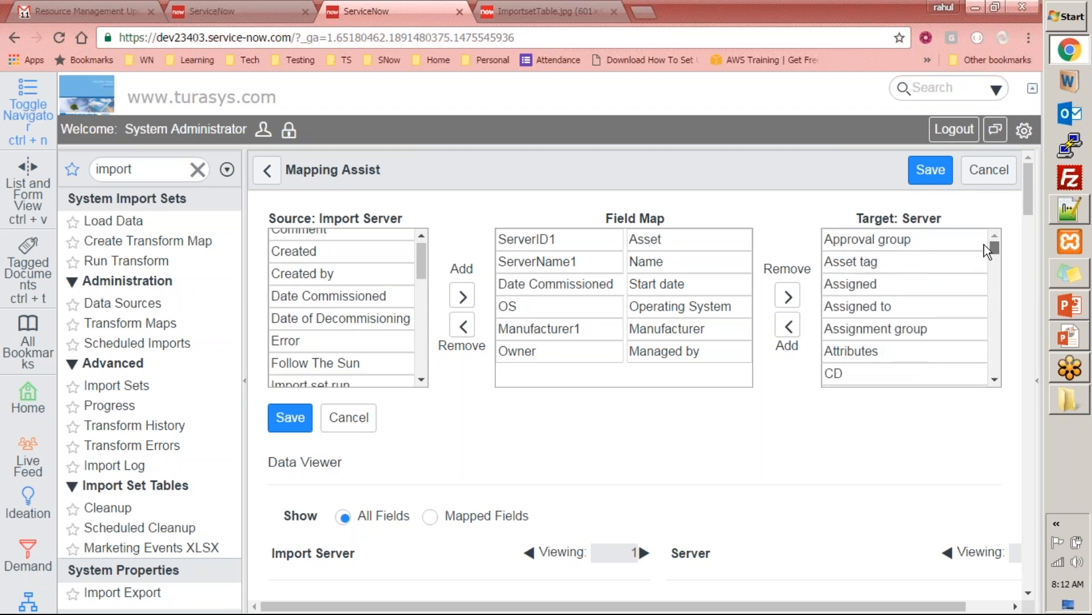
drag(997, 381, 996, 380)
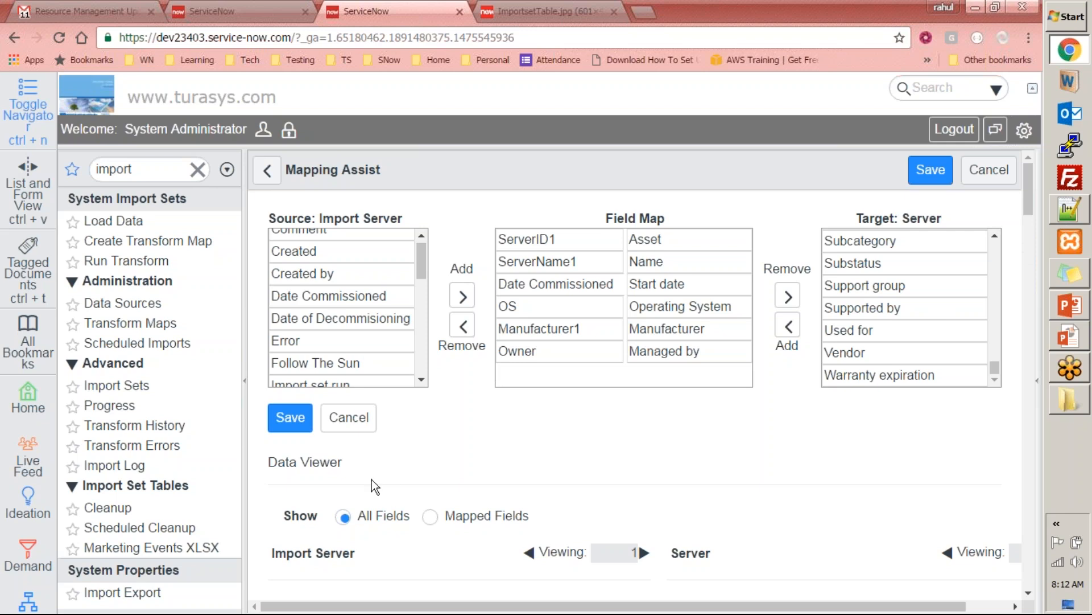
click(290, 421)
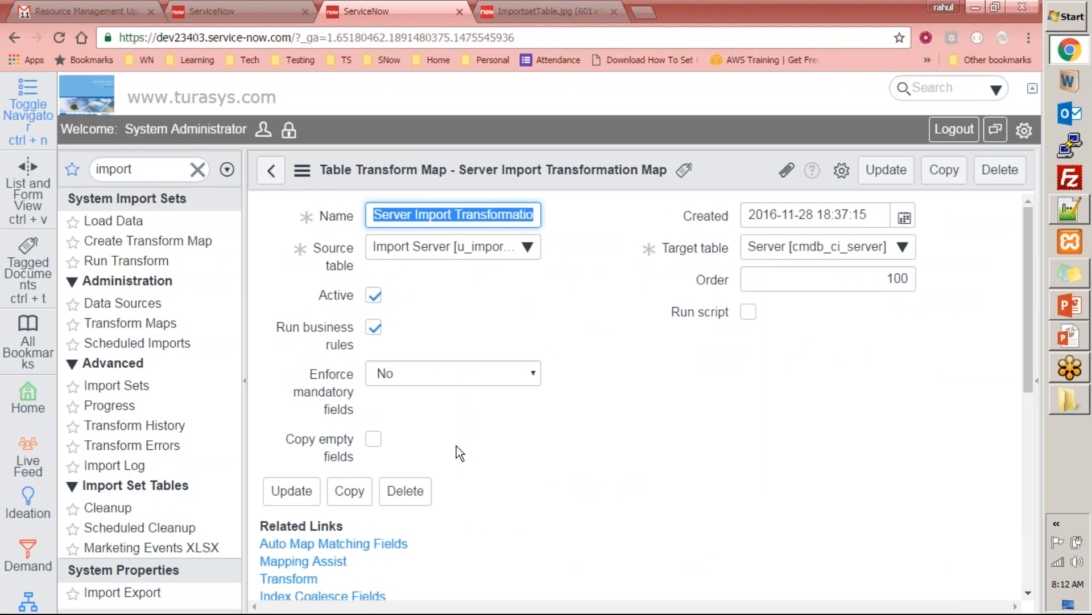
Step: Open the Transform page for the Server Import Transformation Map and choose the import set ISET0010018 - u_import_server
scroll(619, 424, down, 7)
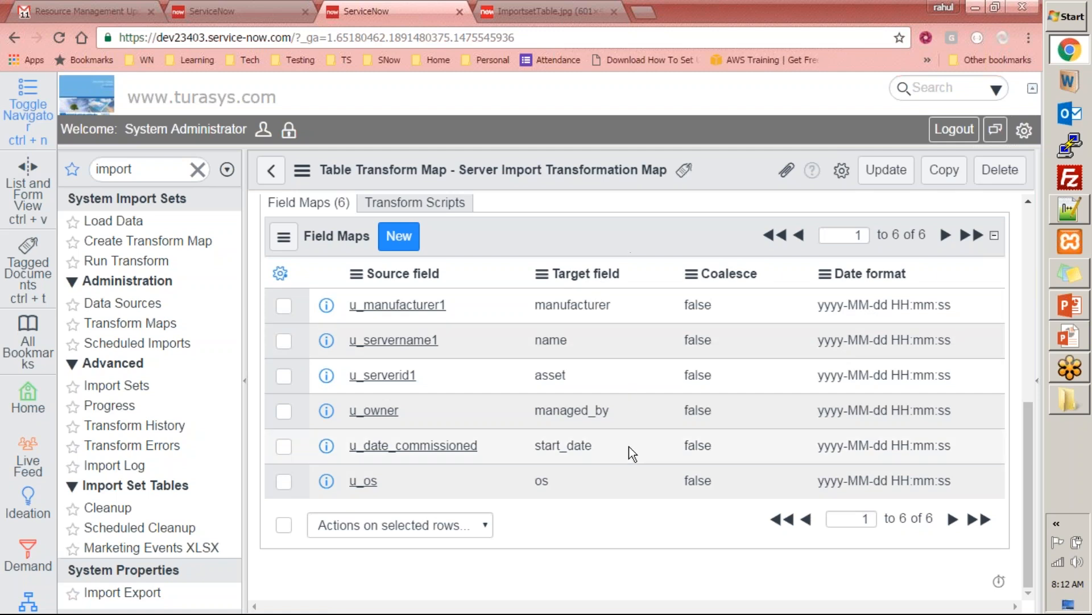
scroll(561, 459, up, 5)
scroll(365, 446, down, 5)
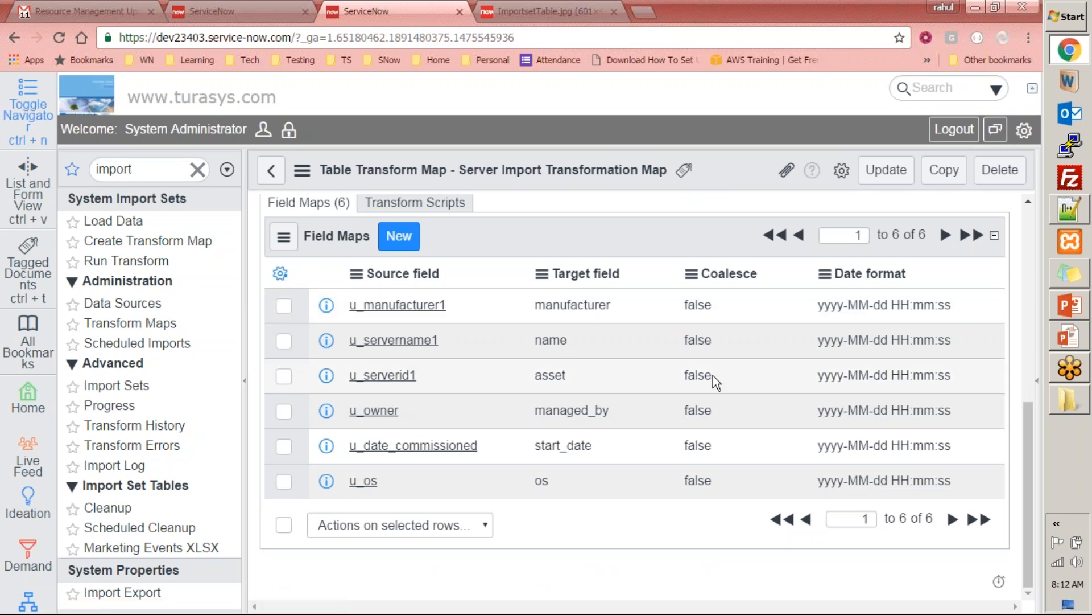
scroll(712, 375, up, 4)
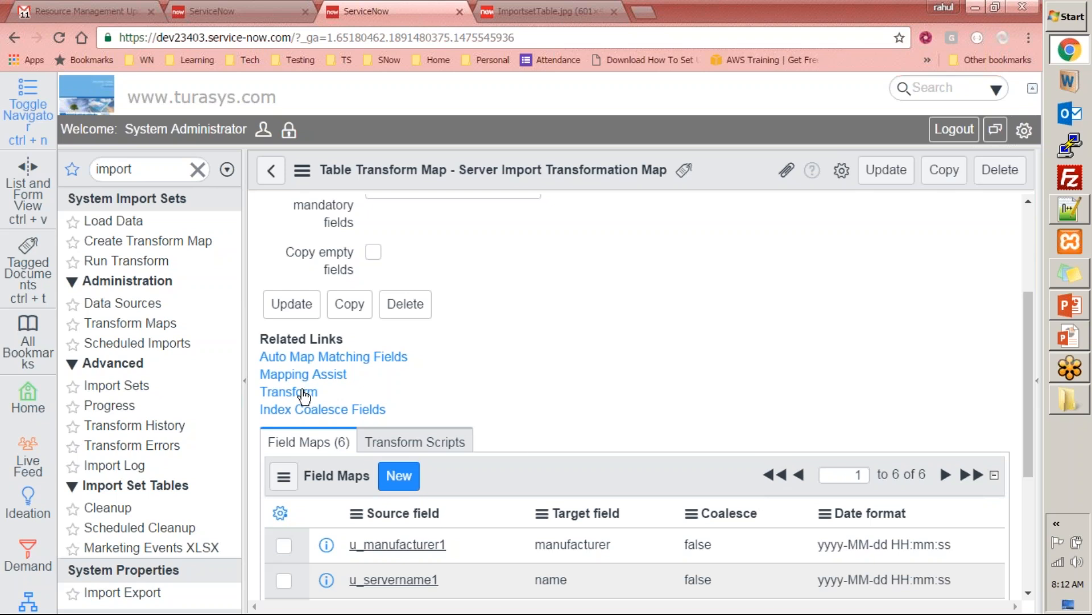
click(297, 396)
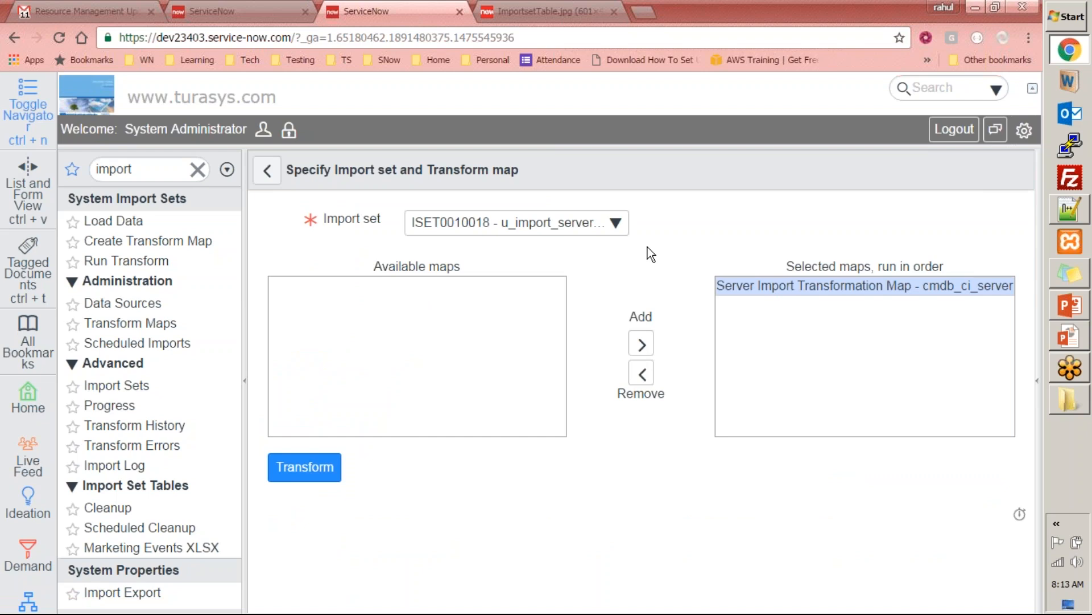
click(566, 225)
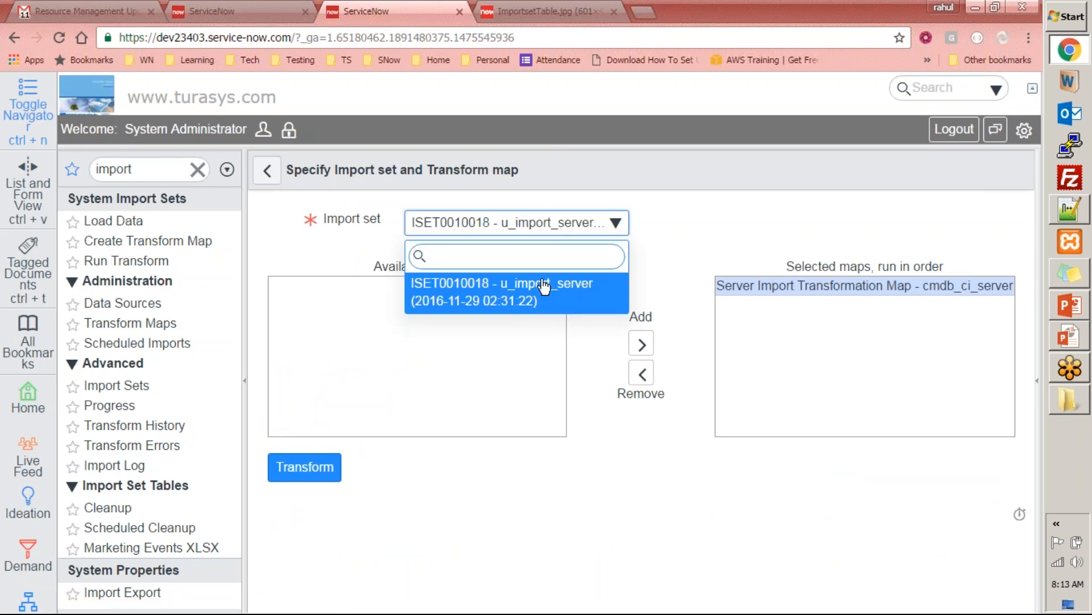
click(688, 223)
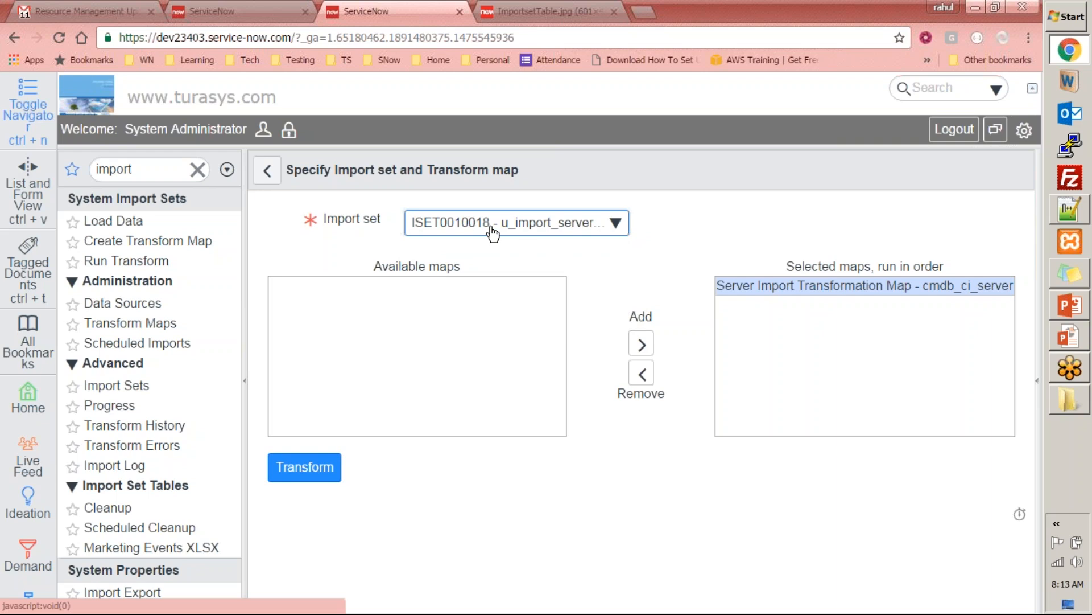
click(458, 226)
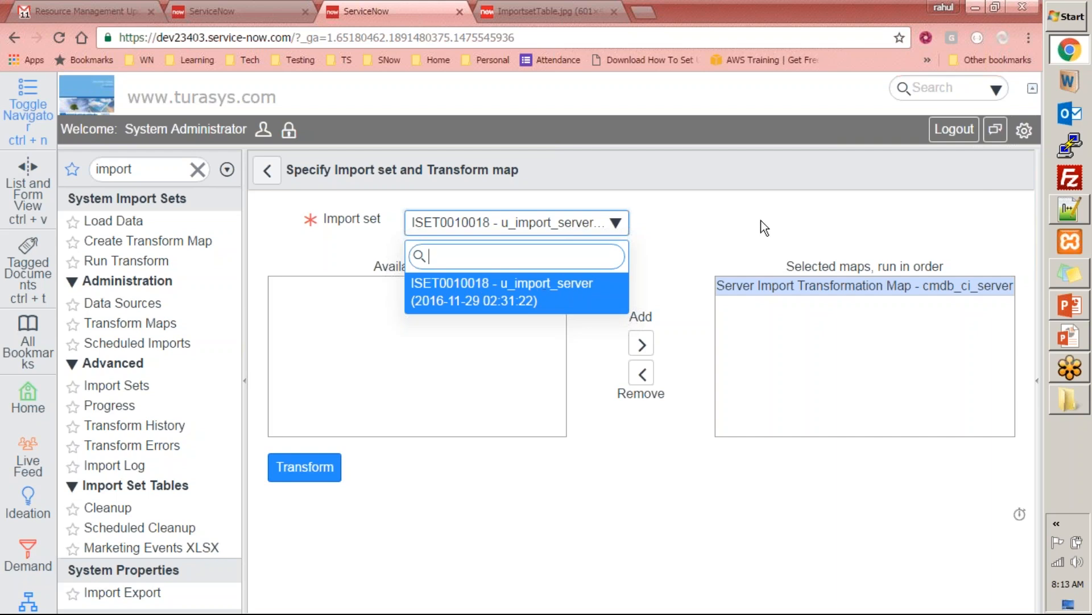
click(572, 293)
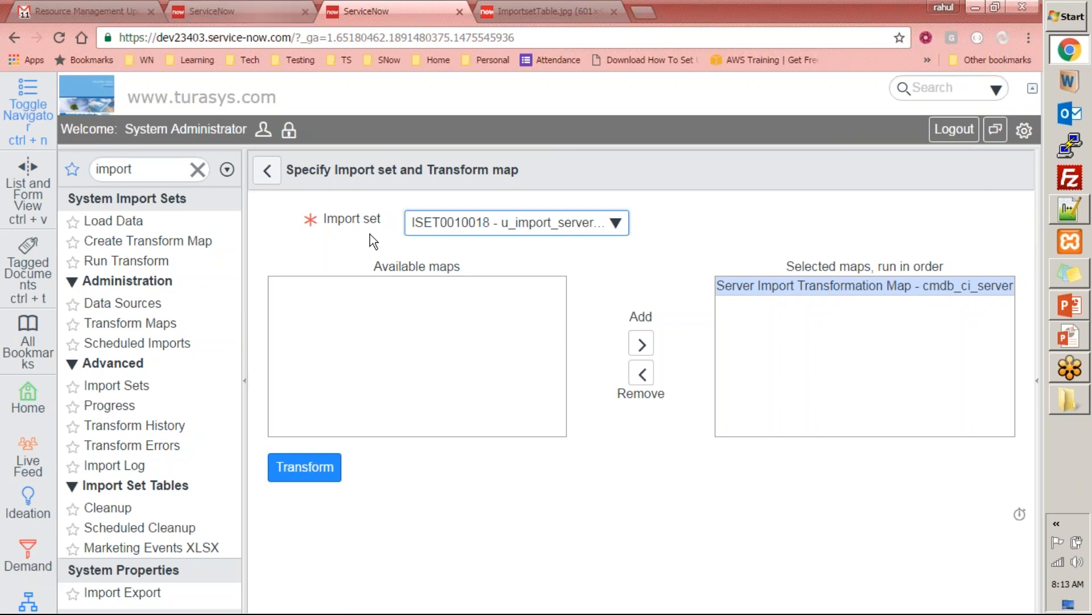
right_click(376, 12)
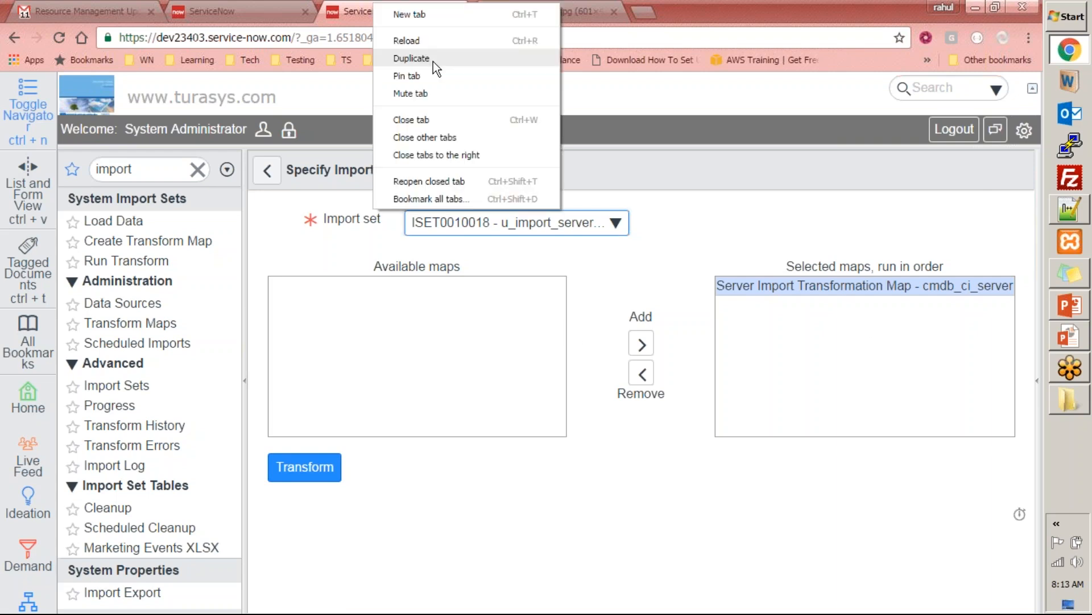
click(432, 61)
click(379, 8)
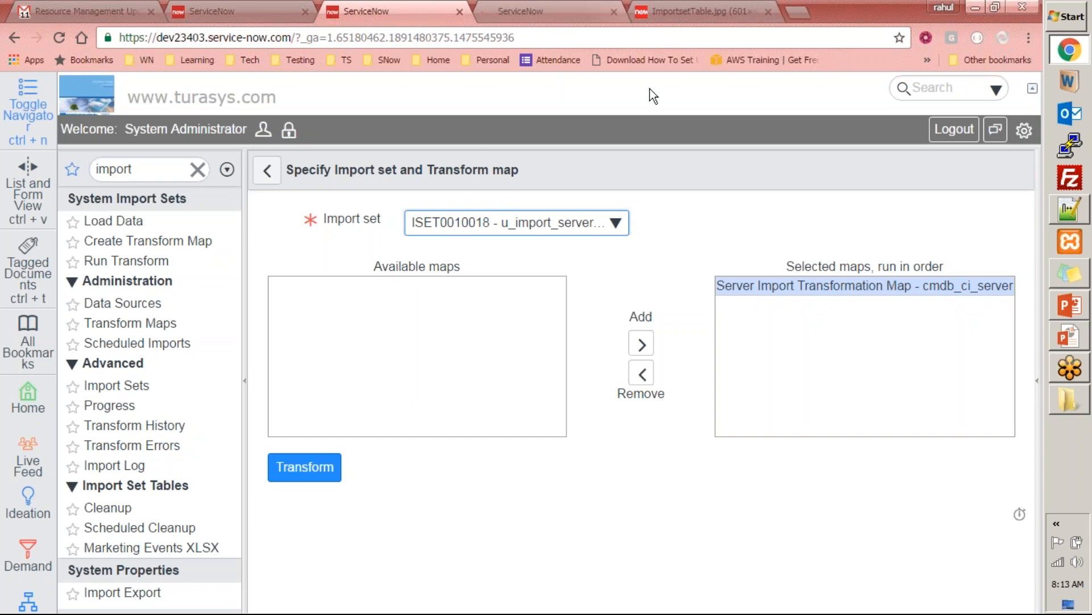
click(546, 10)
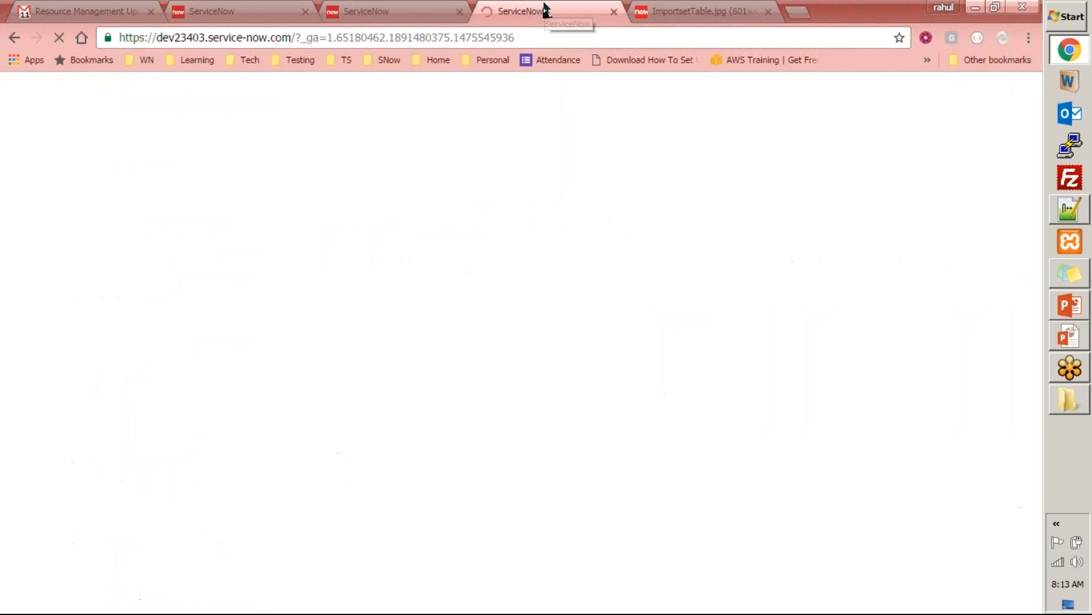
click(419, 9)
click(512, 10)
drag(296, 38, 516, 38)
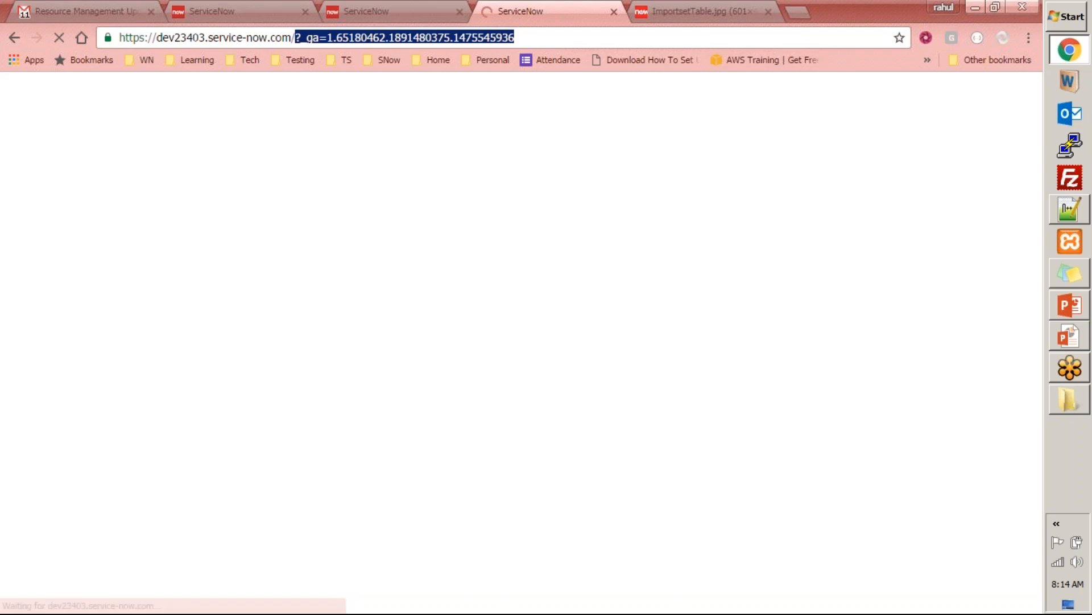
key(BackSpace)
key(Return)
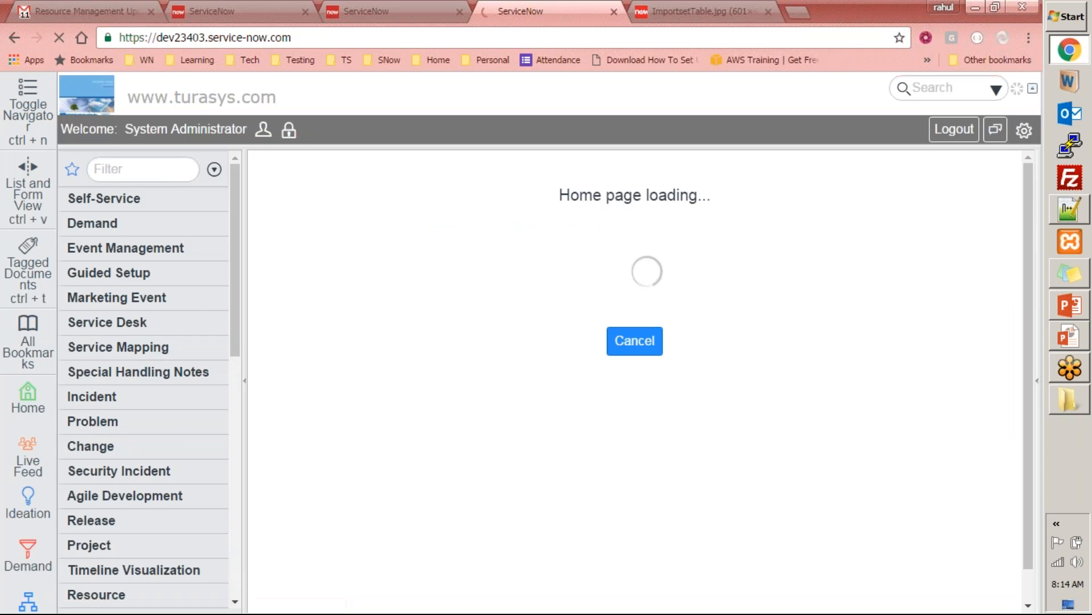
Step: Open the Servers table list from the navigator filter with cmdb_ci_server.list
click(143, 169)
text(cm)
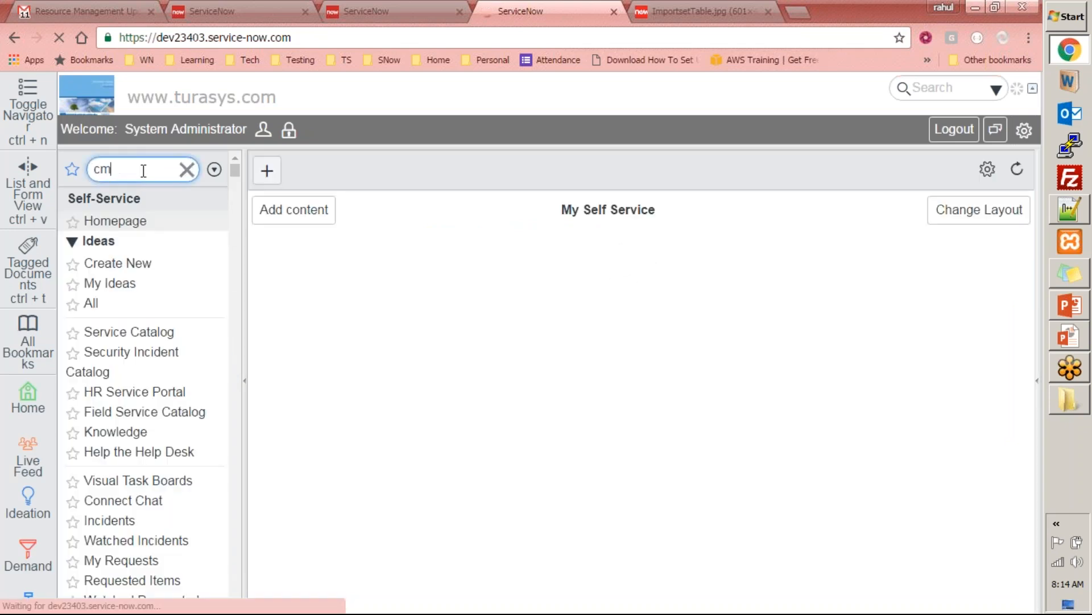
text(db_ci)
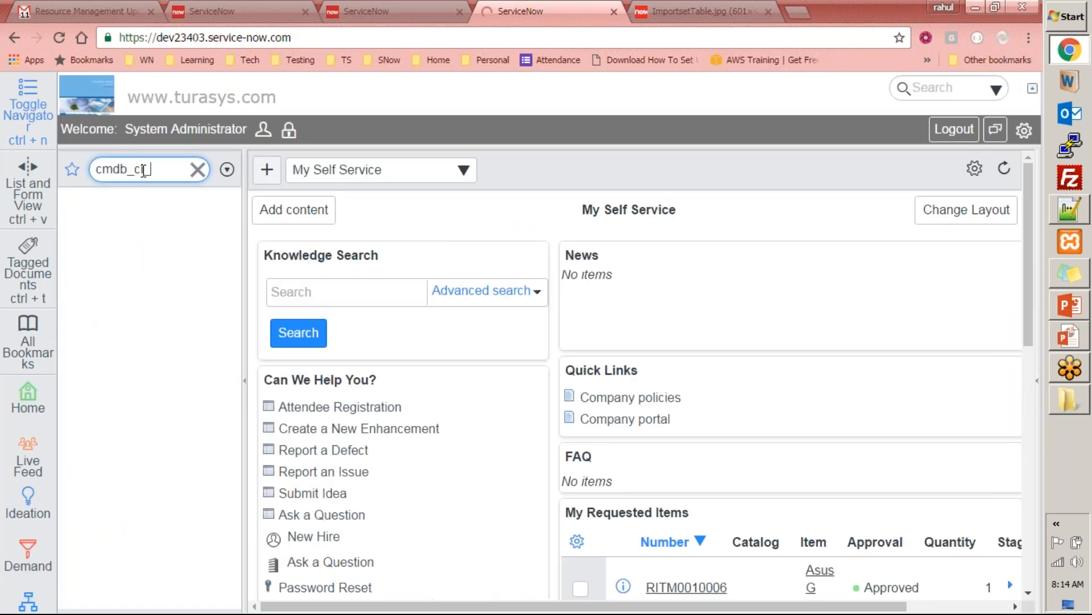
text(_server.list)
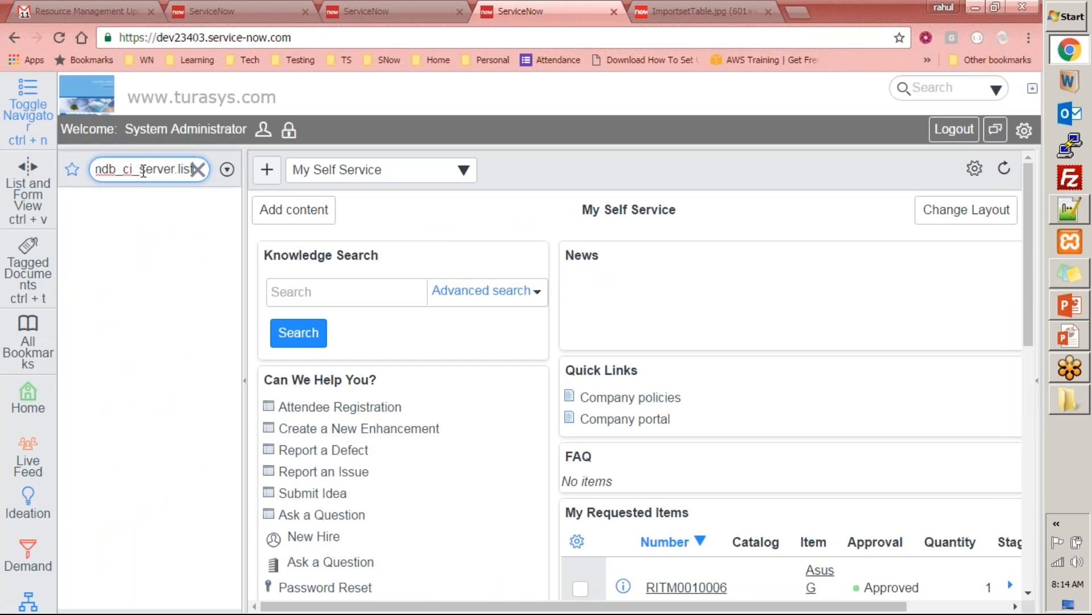
key(Return)
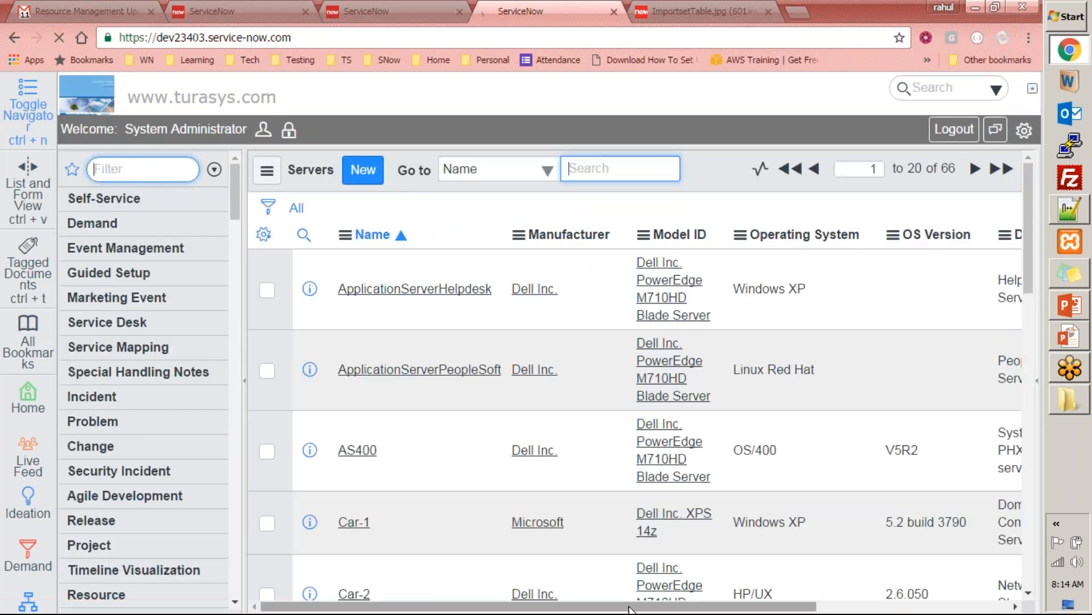
Step: Check the total record count and the columns of the Servers list before the transform
drag(626, 608, 740, 608)
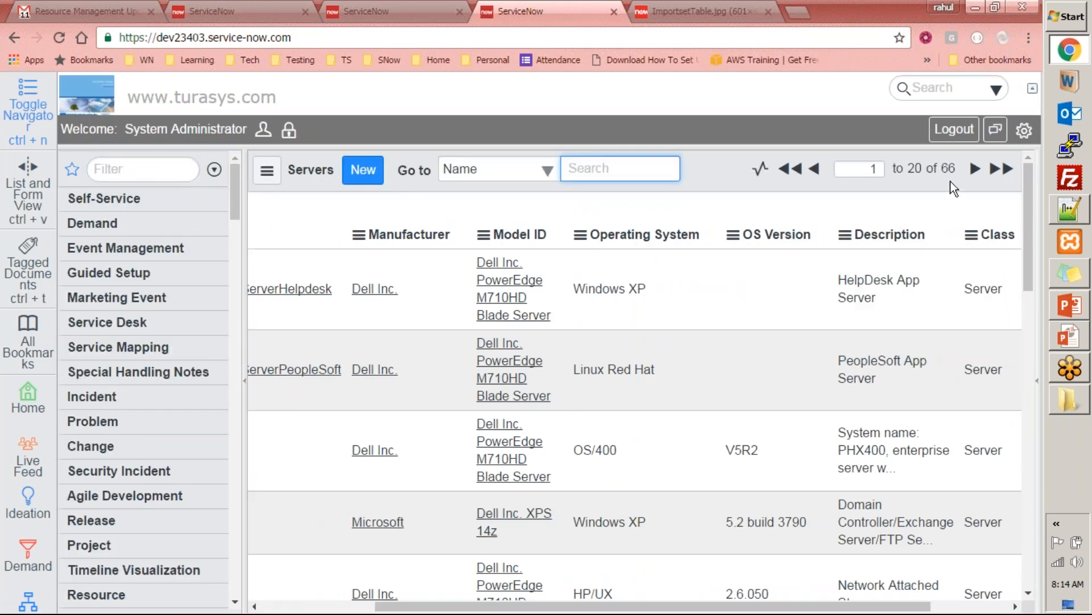
drag(957, 173, 936, 174)
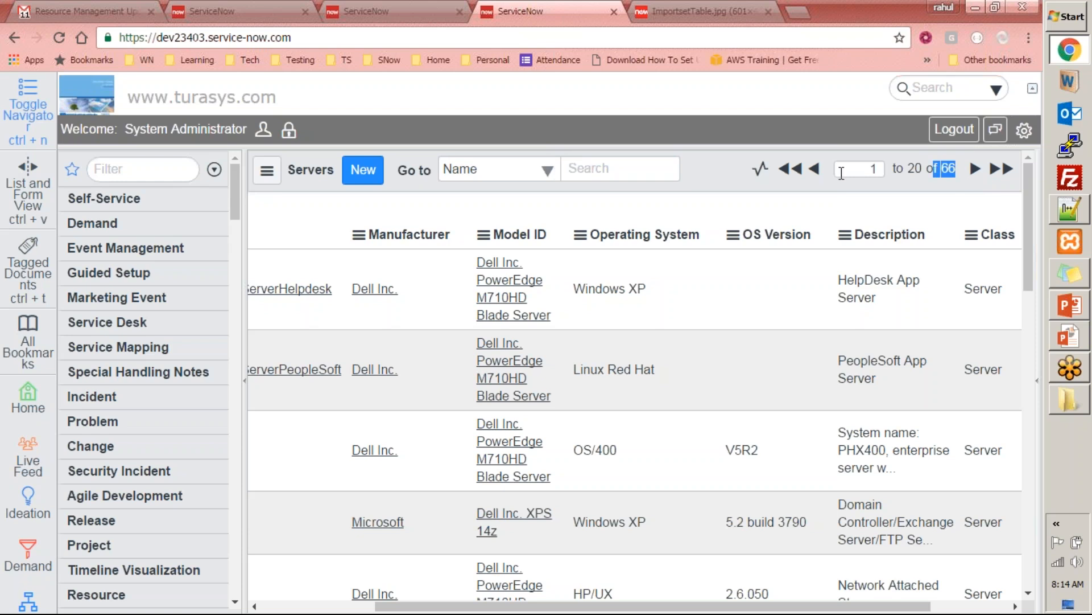
drag(841, 173, 841, 173)
drag(730, 608, 820, 608)
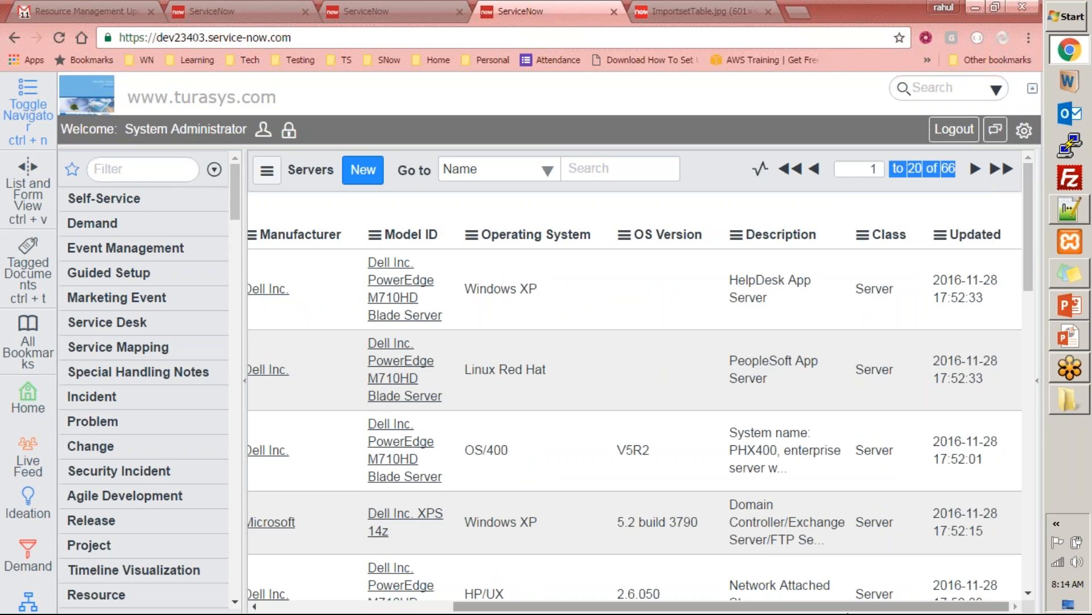
drag(815, 606, 619, 588)
Step: Return to the transform page's tab and run the transform of the import set with the selected Server Import Transformation Map
click(401, 11)
click(315, 476)
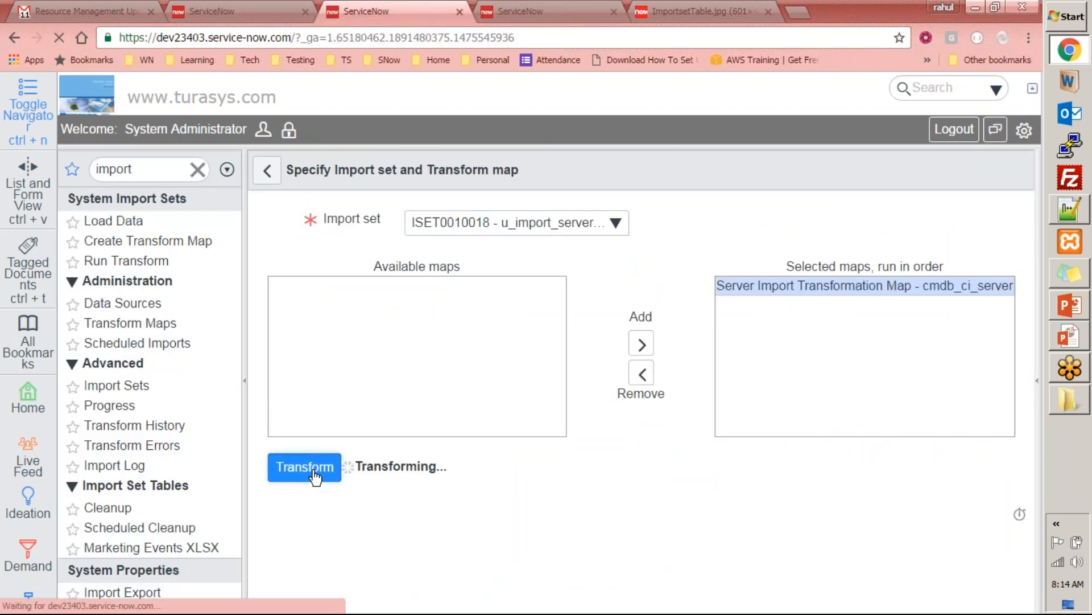
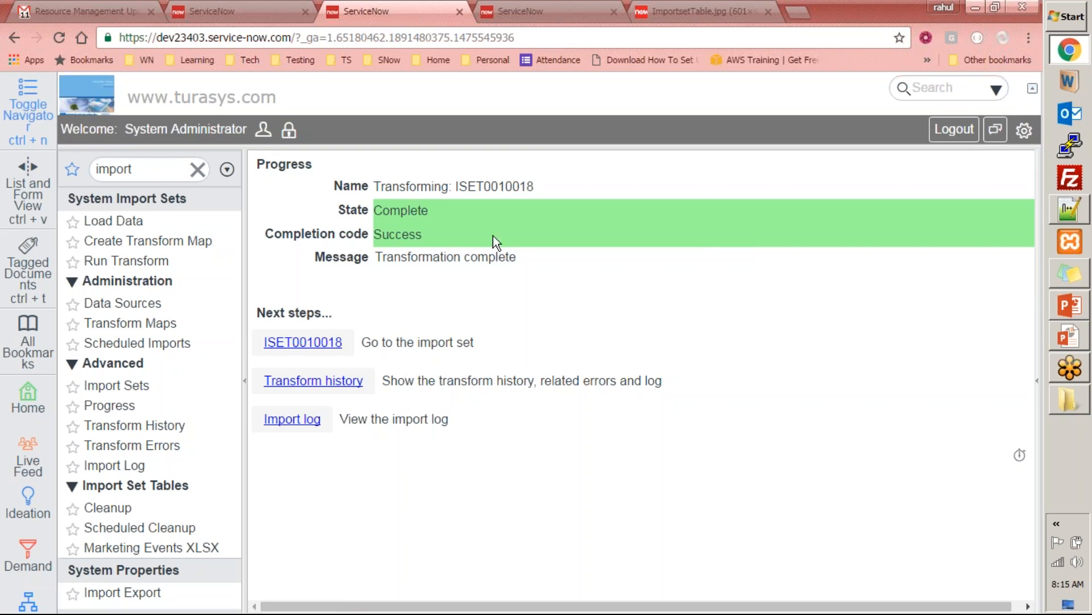
Step: Switch back to the tab with the Servers list, refresh the list and check its total record count
click(546, 11)
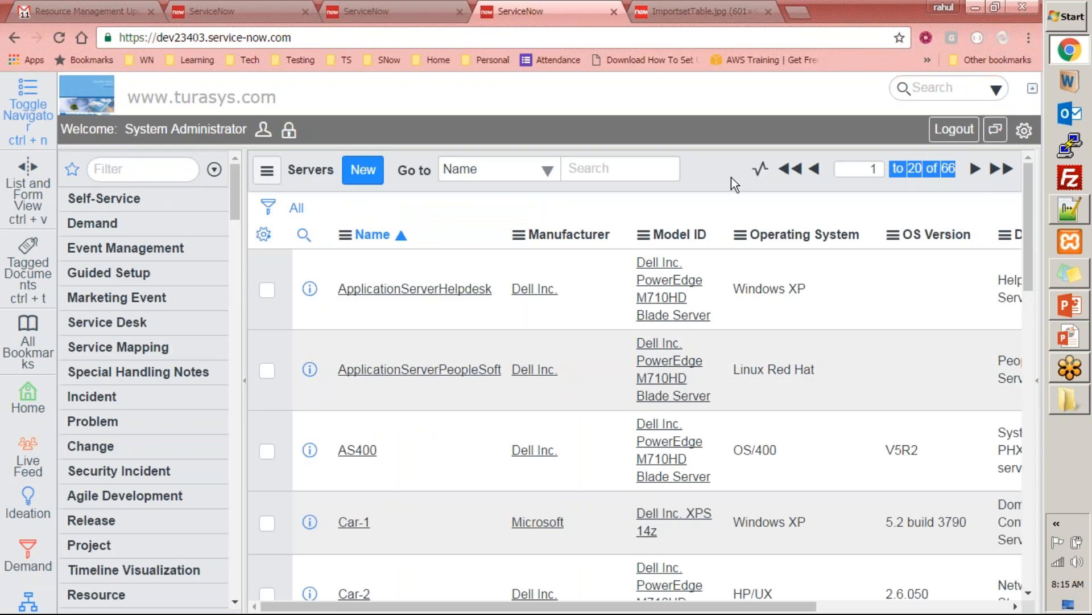
click(699, 176)
right_click(712, 186)
click(765, 288)
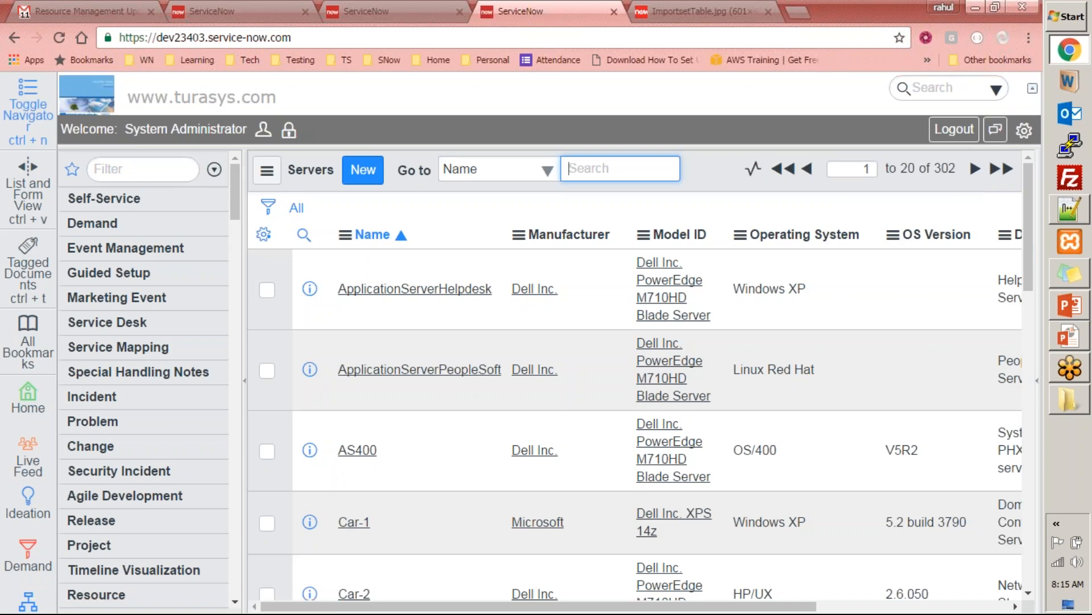
drag(937, 169, 960, 171)
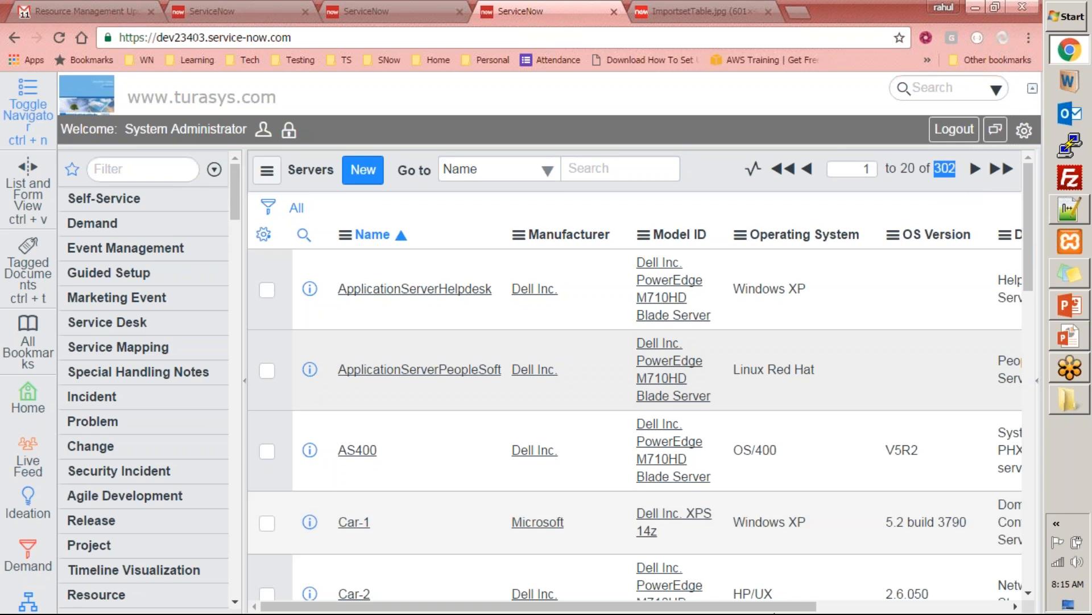
key(ctrl+a)
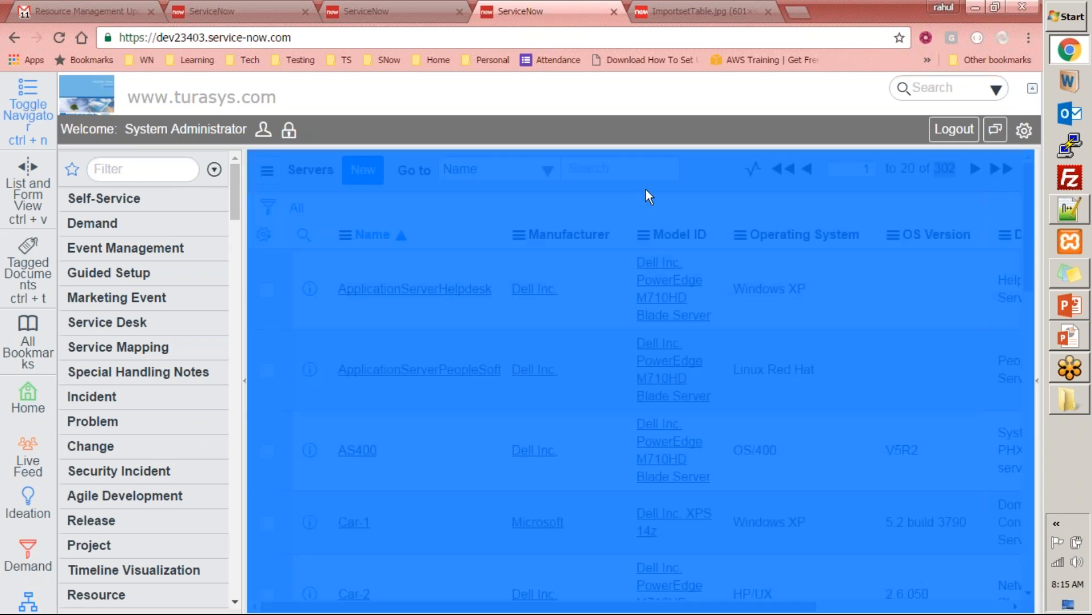
click(702, 170)
Step: Sort the Servers list by the Updated column and bring the Name and Manufacturer columns of the imported servers into view
drag(663, 610, 856, 610)
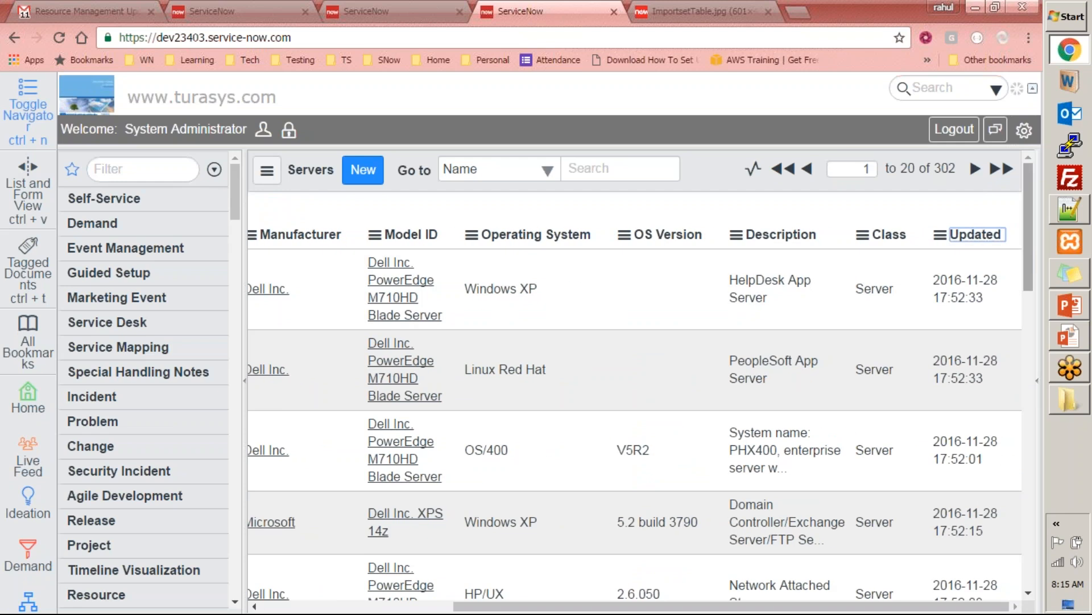
click(975, 234)
drag(718, 605, 576, 603)
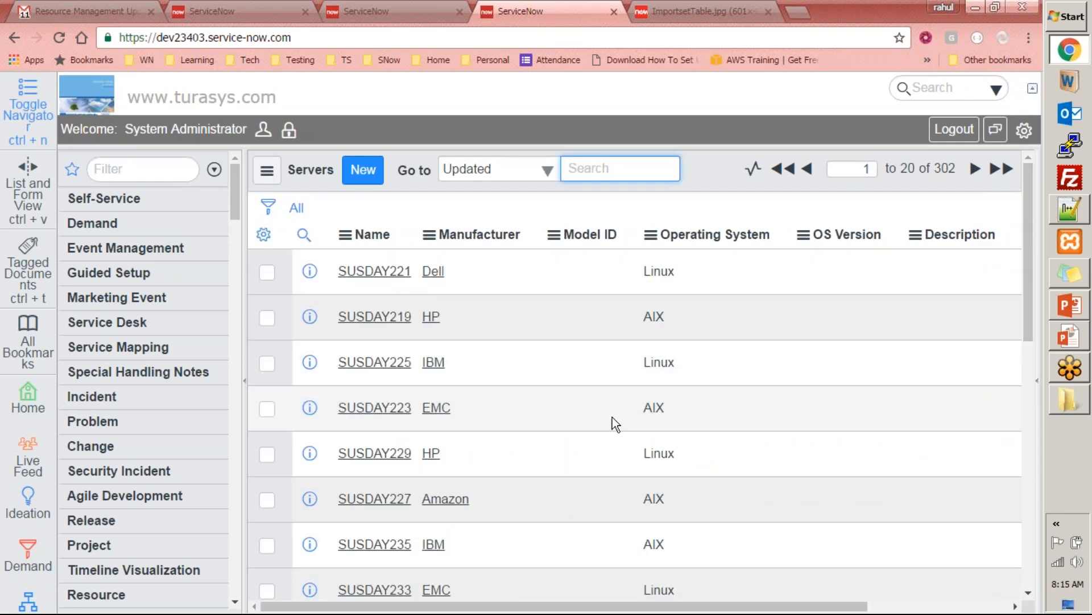
Step: Look through the first page of the Servers list, checking the names, manufacturers and operating systems of the imported servers
scroll(612, 425, down, 10)
scroll(612, 424, up, 10)
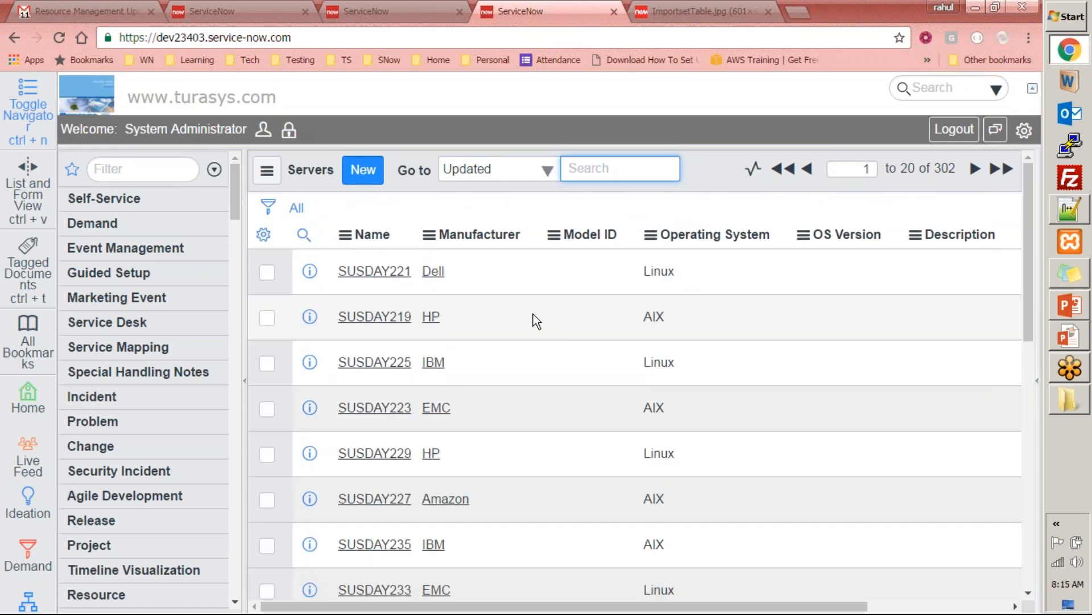
scroll(404, 402, down, 1)
scroll(405, 402, down, 5)
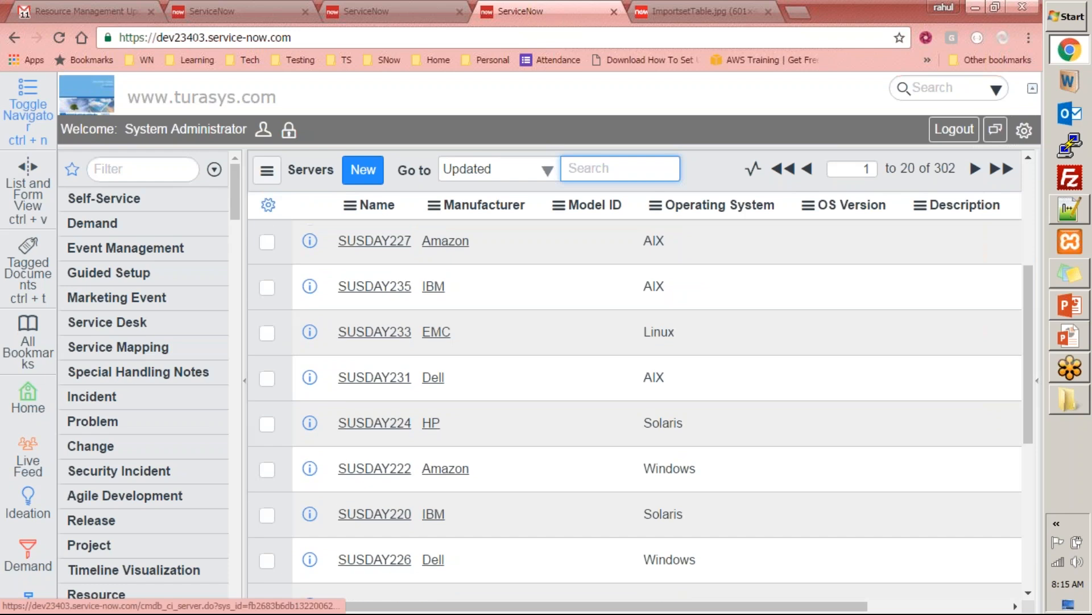
scroll(361, 245, up, 5)
scroll(380, 305, down, 8)
scroll(381, 323, up, 8)
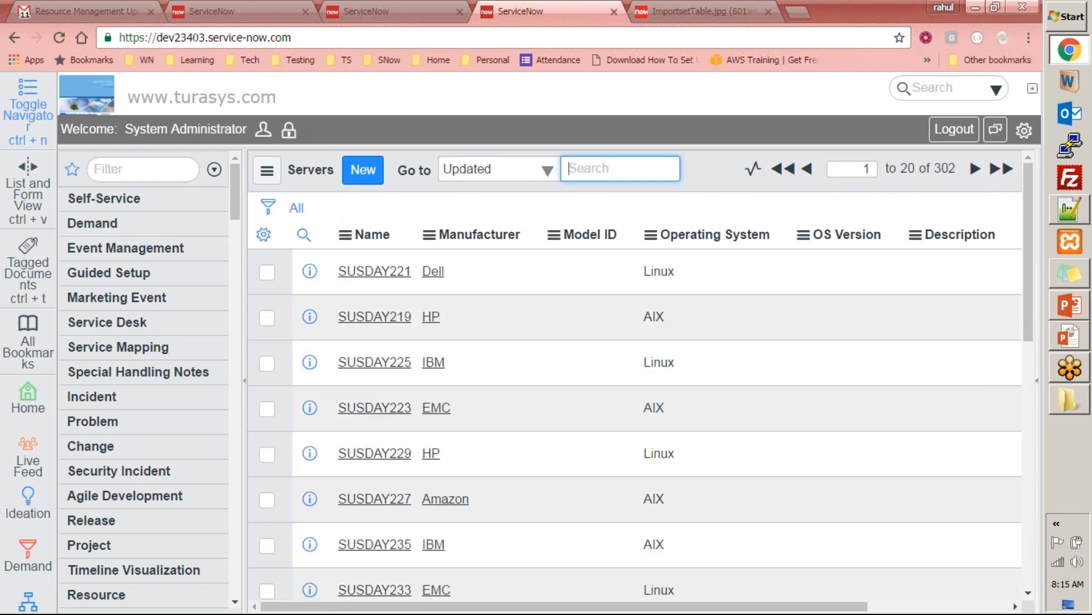
Step: Personalize the Servers list columns by adding Asset and moving it up to first place, ahead of Name
click(263, 234)
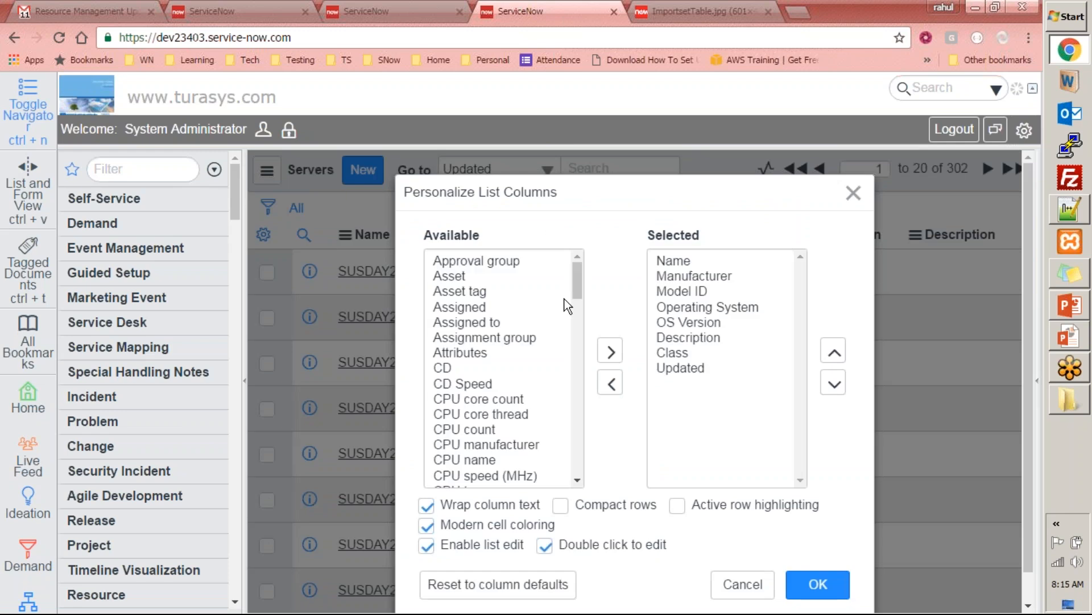
double_click(441, 274)
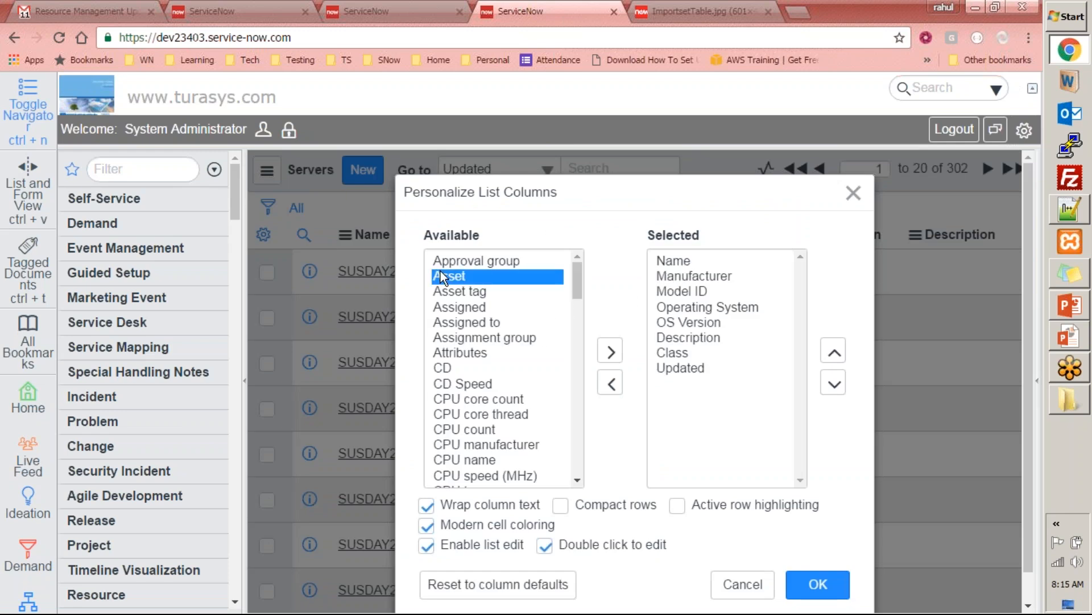
click(837, 357)
click(837, 358)
click(837, 357)
click(837, 358)
click(838, 357)
click(837, 357)
click(837, 357)
click(837, 357)
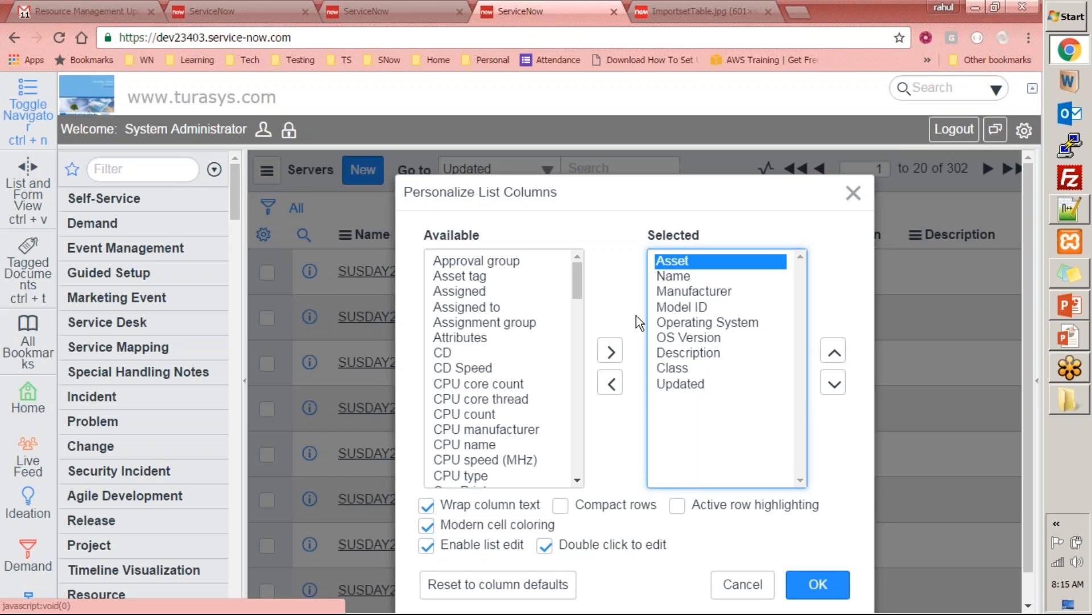
Step: Remove Model ID, OS Version, Description and Class from the selected list columns
double_click(698, 309)
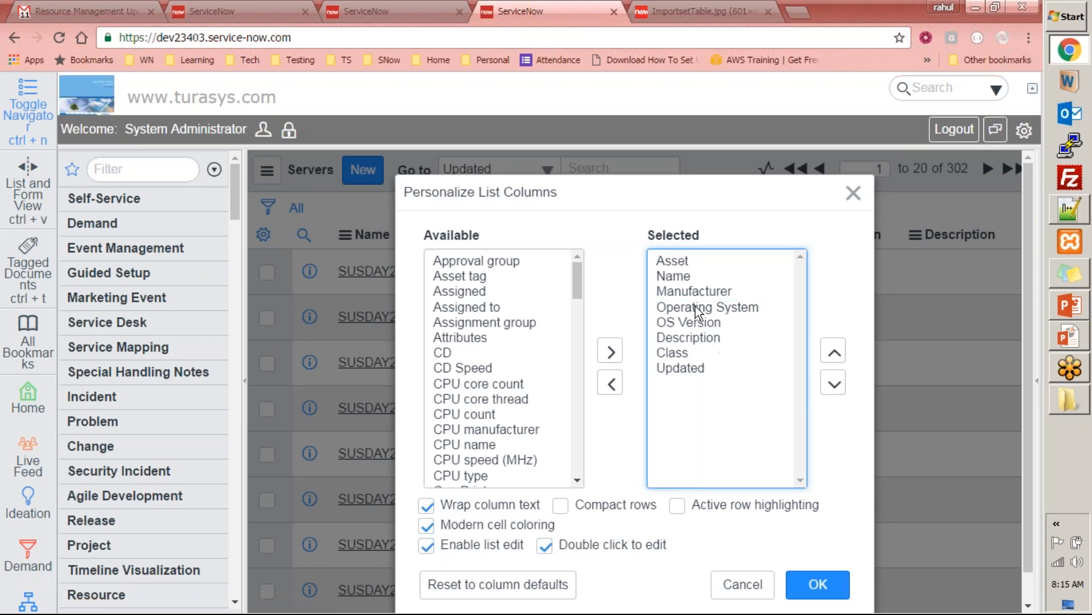
double_click(705, 327)
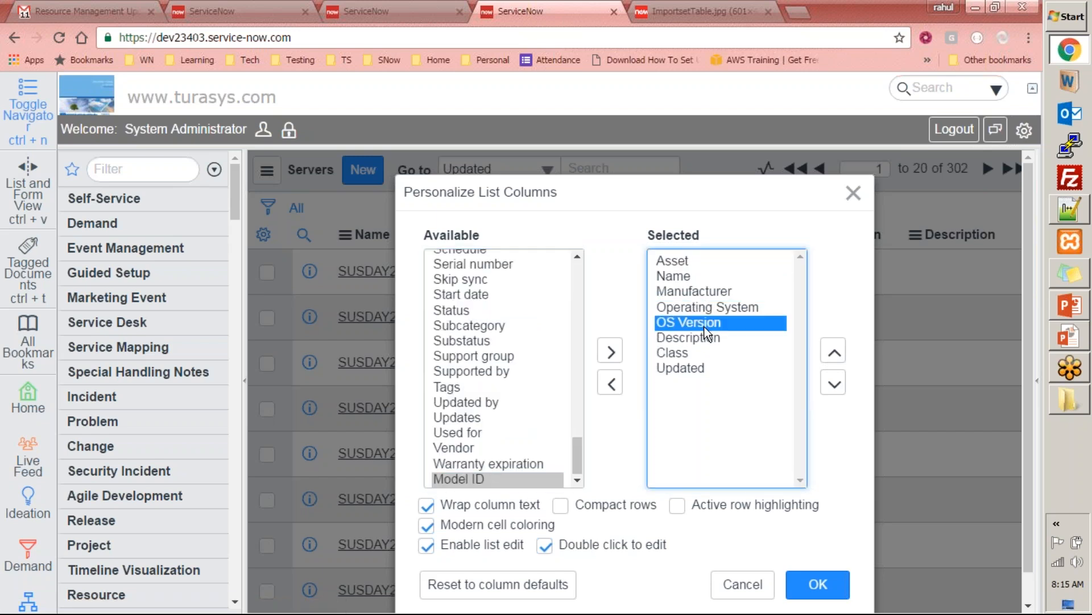
double_click(690, 326)
double_click(673, 322)
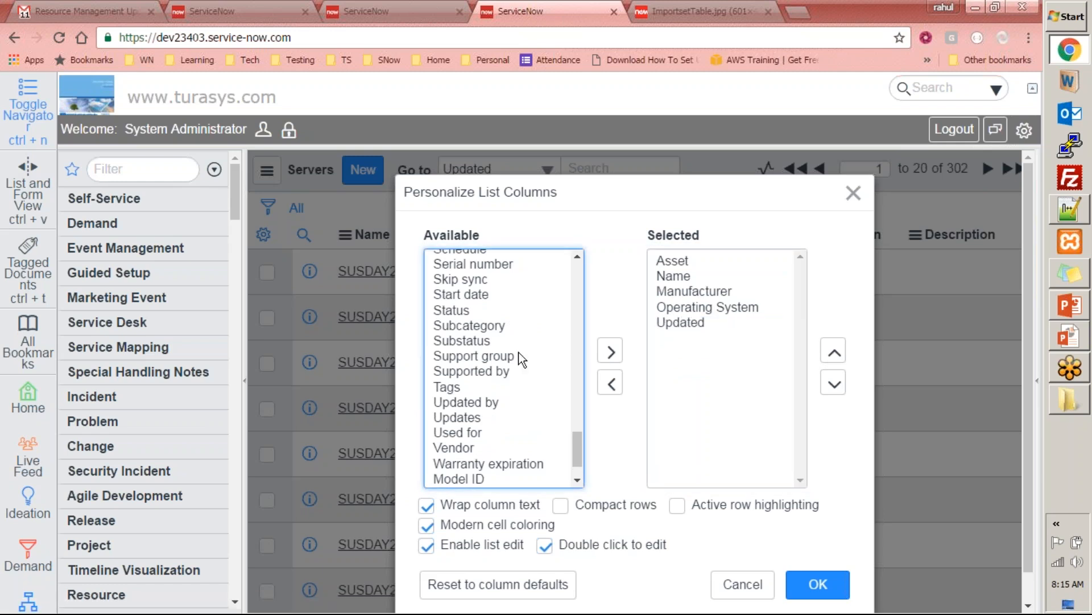
Step: Find the Managed by field among the available columns, add it after Updated and apply the new column layout
scroll(520, 358, up, 20)
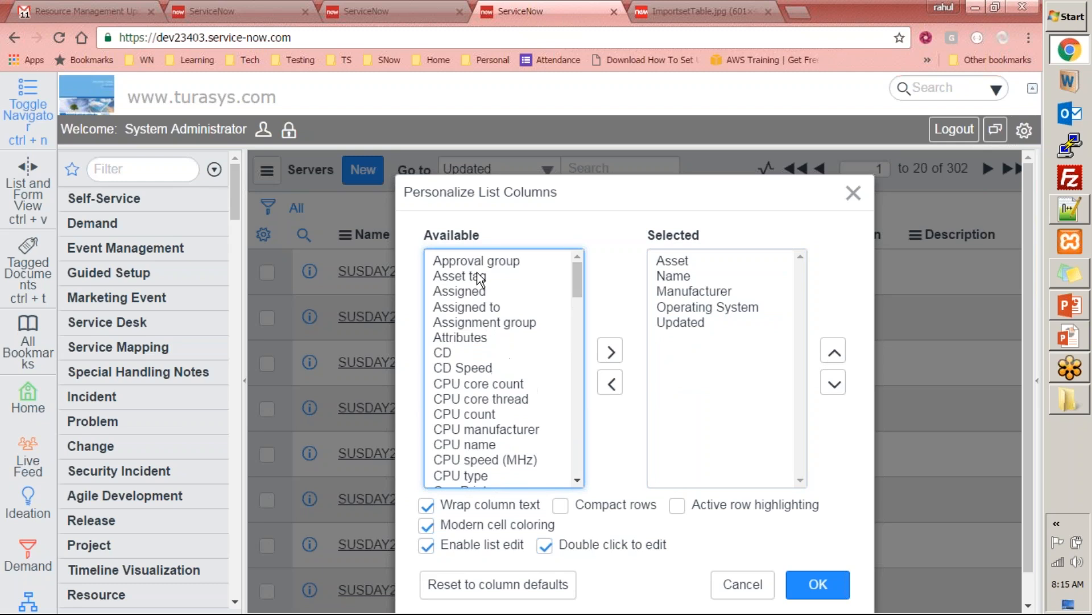
click(484, 261)
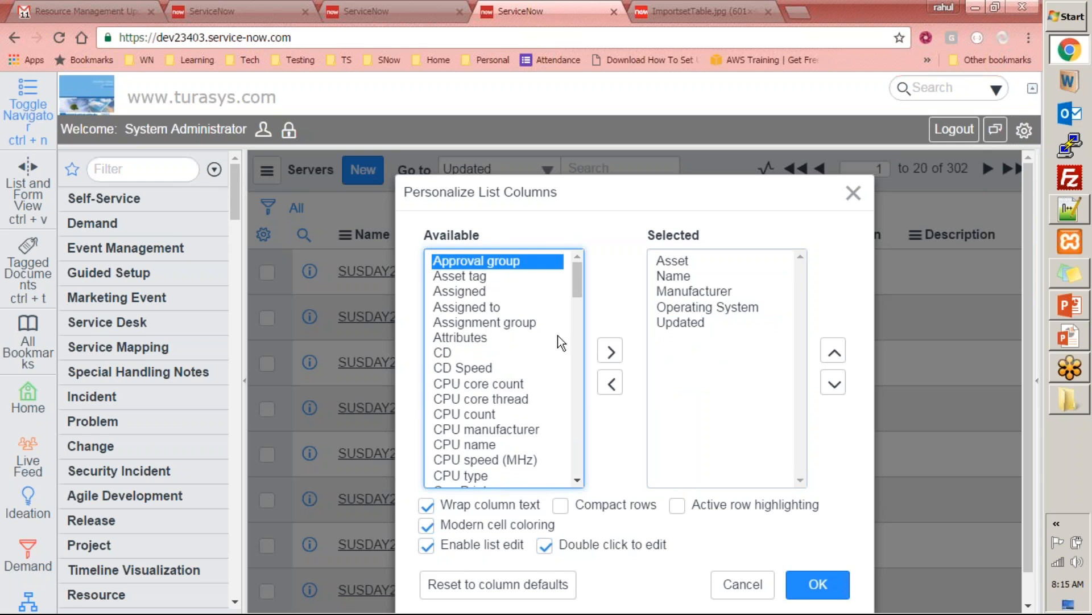
click(507, 331)
key(o)
key(w)
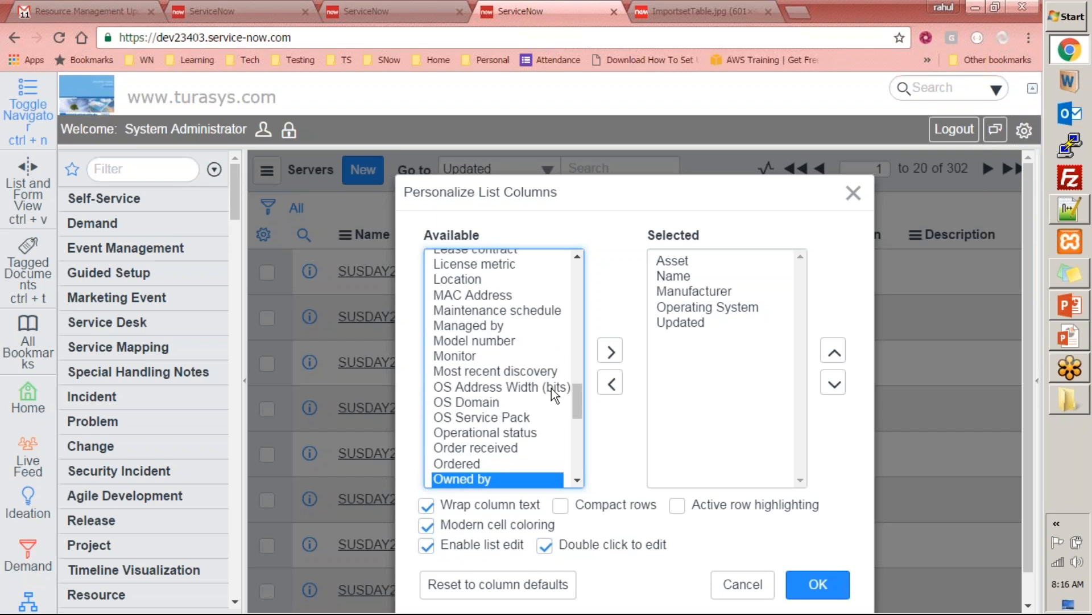
scroll(577, 478, down, 5)
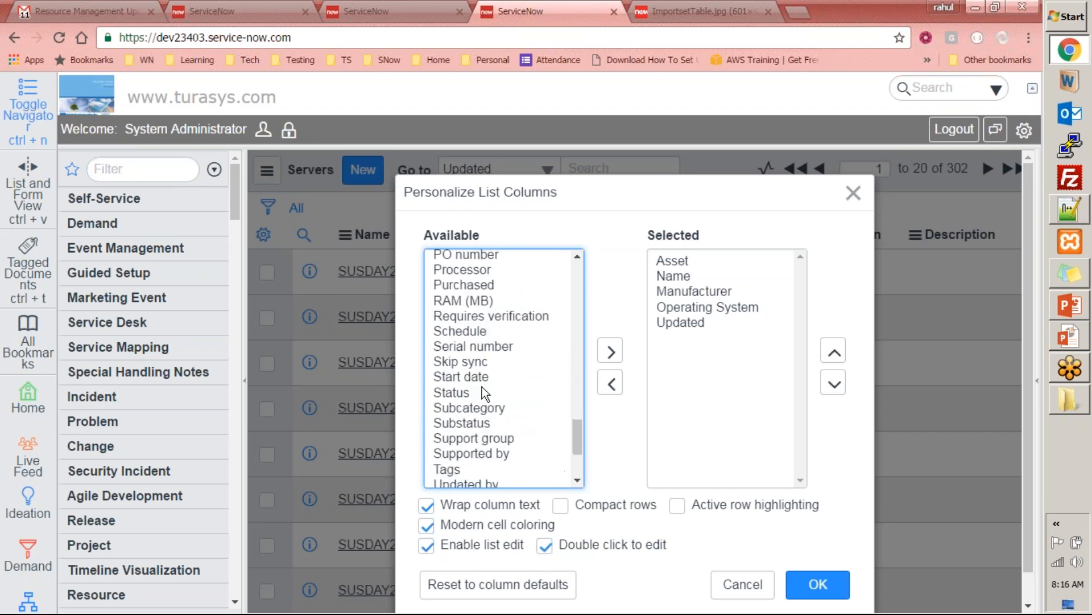
text(man)
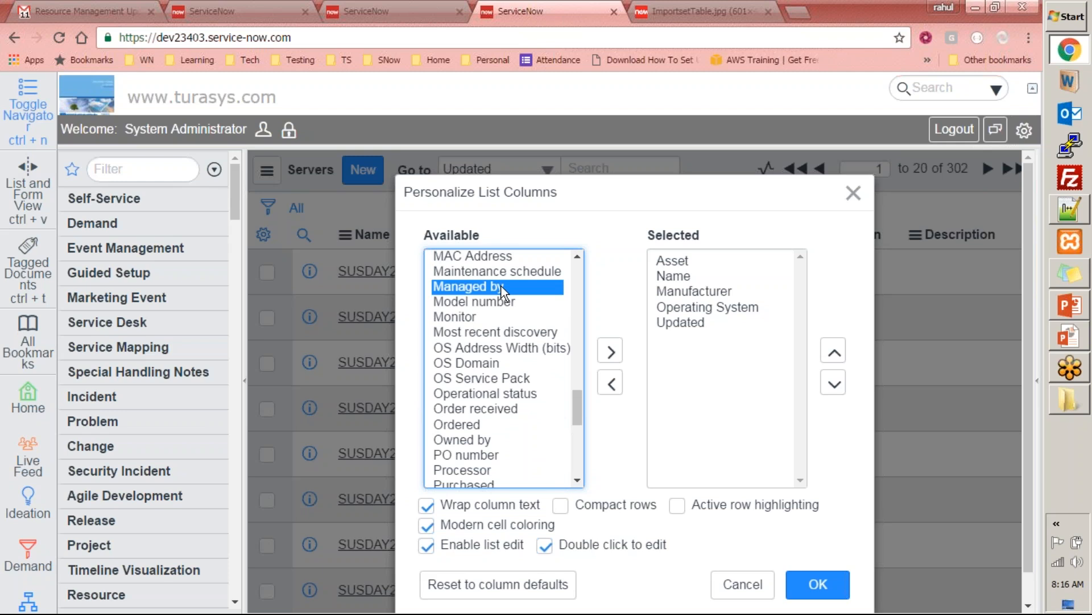
double_click(501, 287)
drag(577, 407, 571, 276)
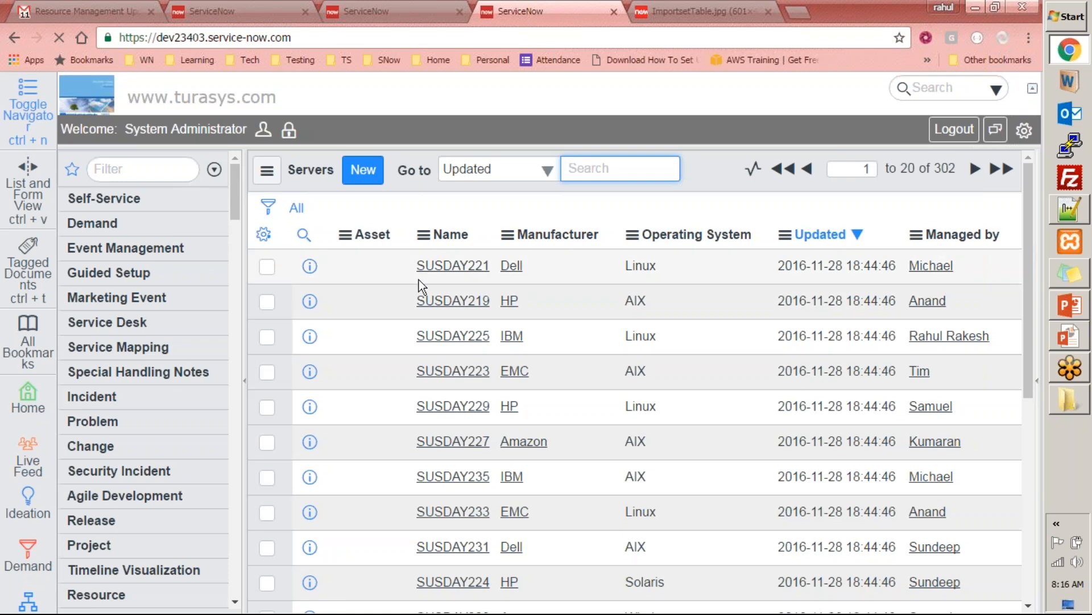
Step: Examine the imported servers' Asset, Name, Manufacturer, Operating System, Updated and Managed by values in the personalized list
scroll(422, 312, down, 10)
scroll(371, 261, up, 10)
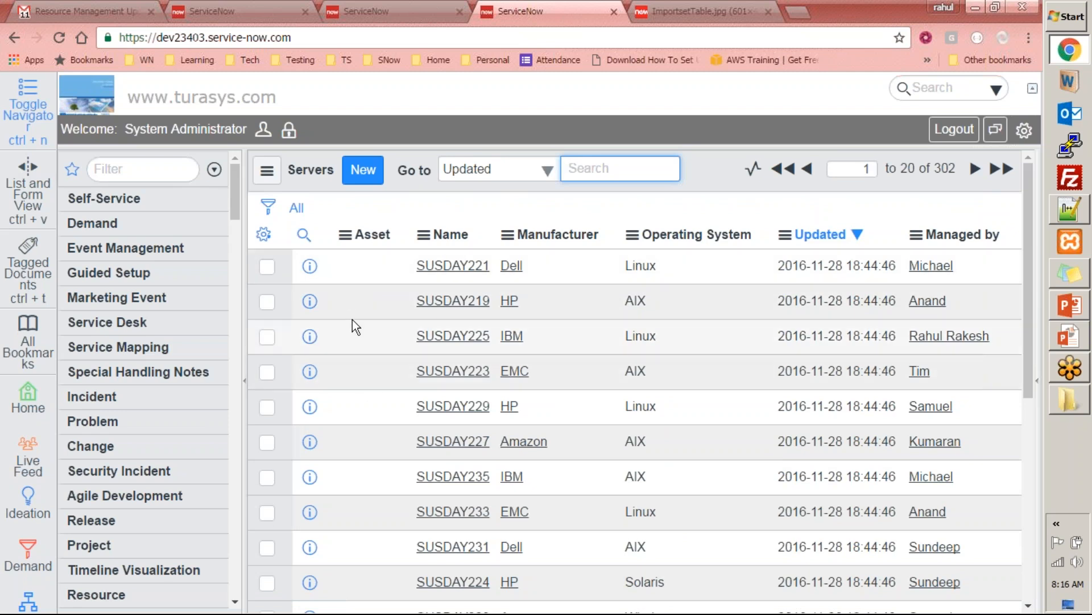
scroll(353, 319, down, 6)
scroll(352, 319, up, 6)
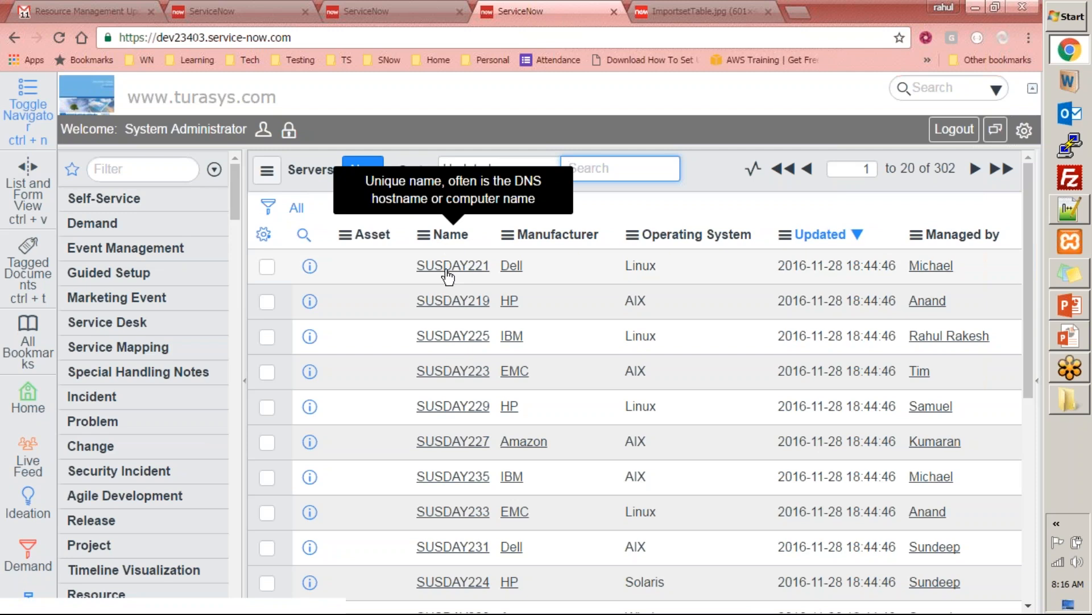
scroll(453, 569, down, 5)
scroll(453, 569, up, 5)
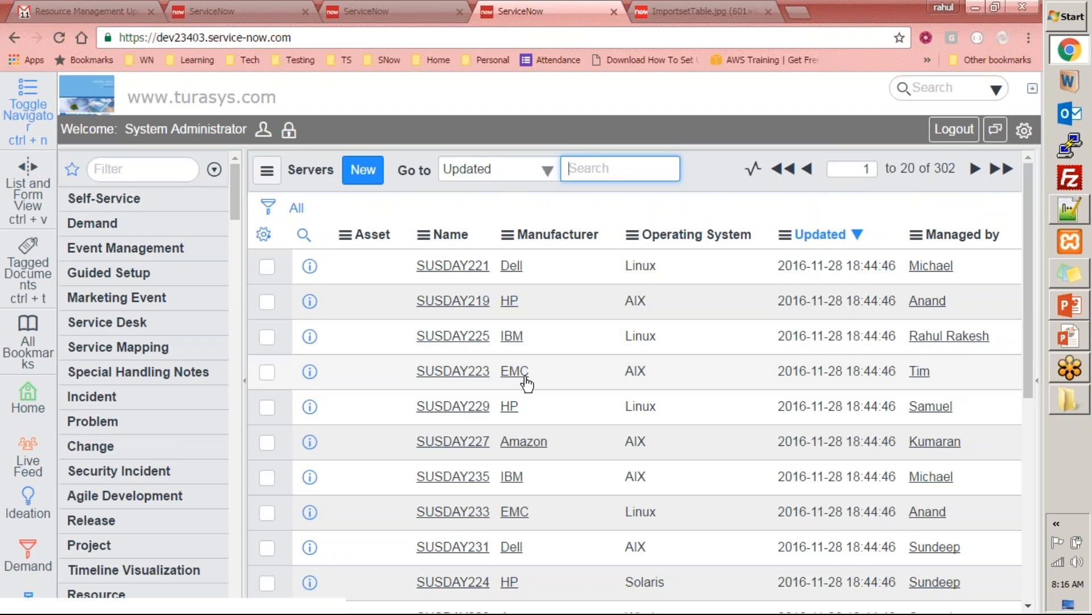
scroll(550, 433, down, 2)
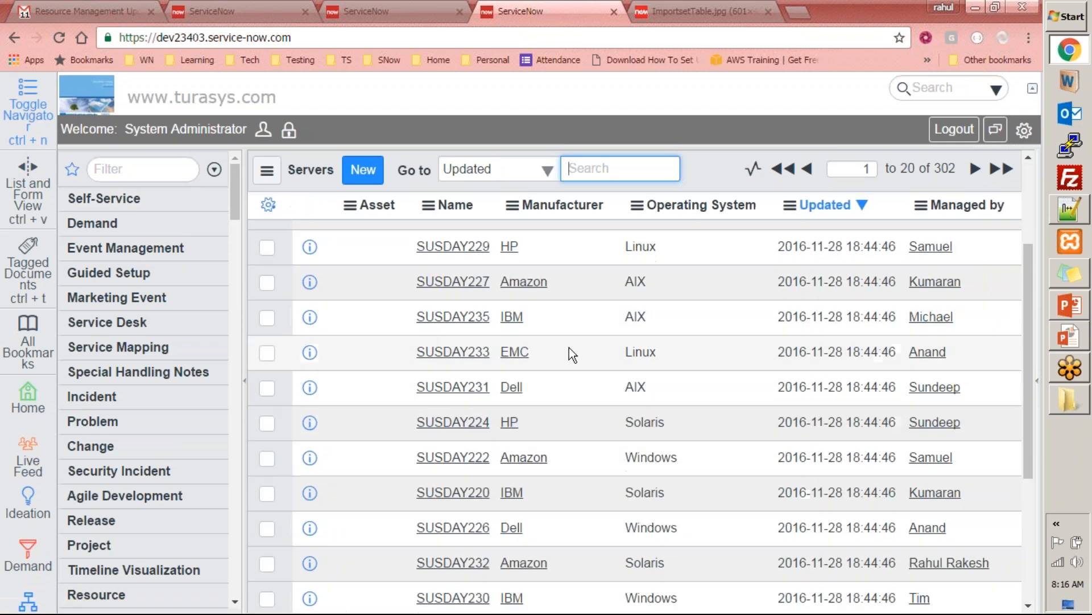
scroll(545, 293, down, 3)
scroll(555, 436, up, 5)
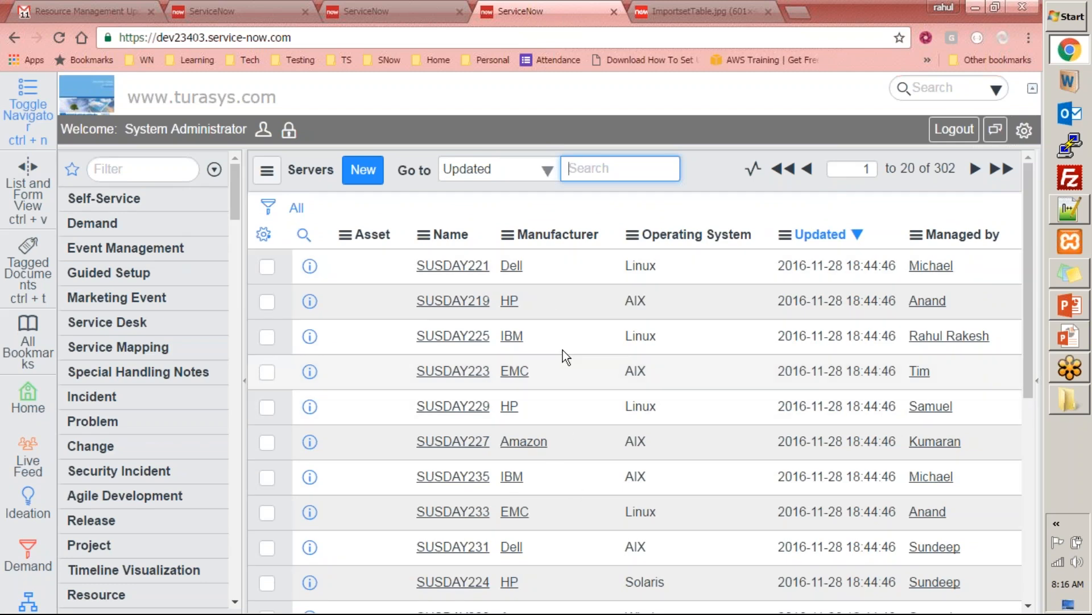
scroll(650, 396, down, 5)
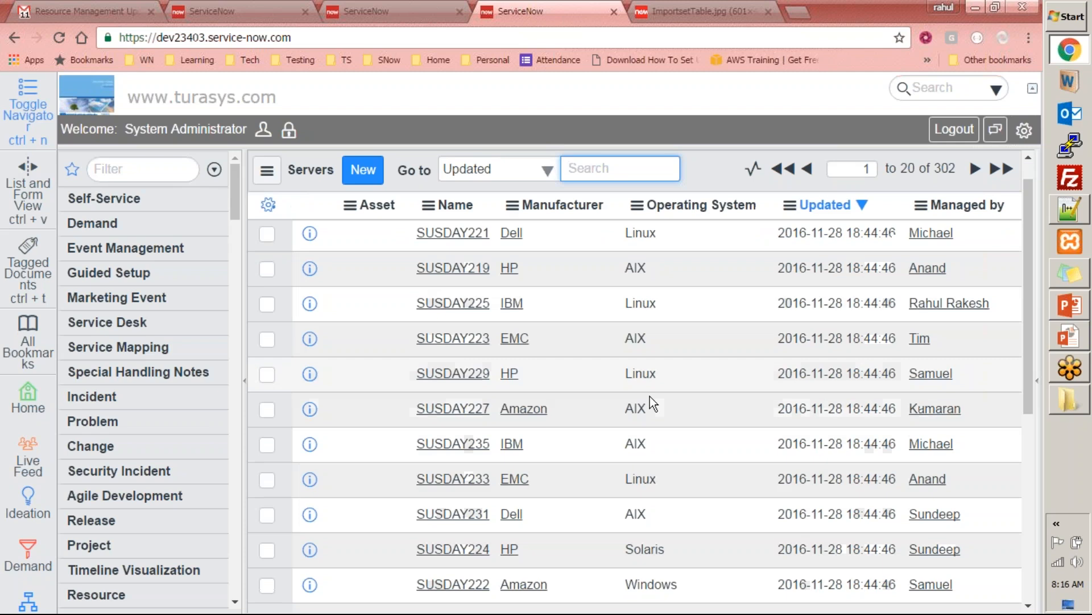
scroll(658, 424, up, 5)
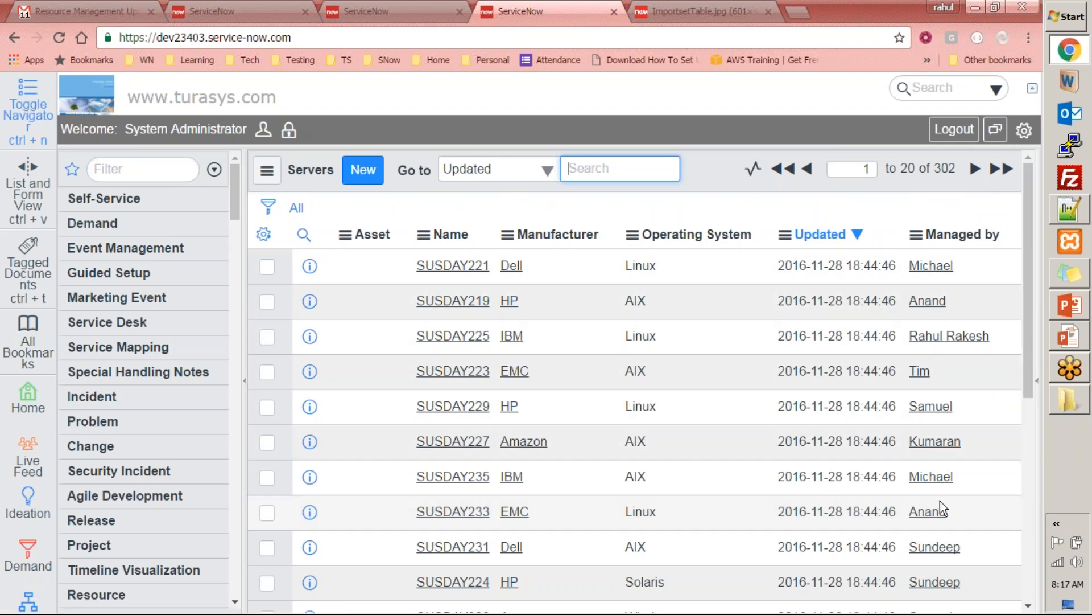
scroll(930, 463, down, 6)
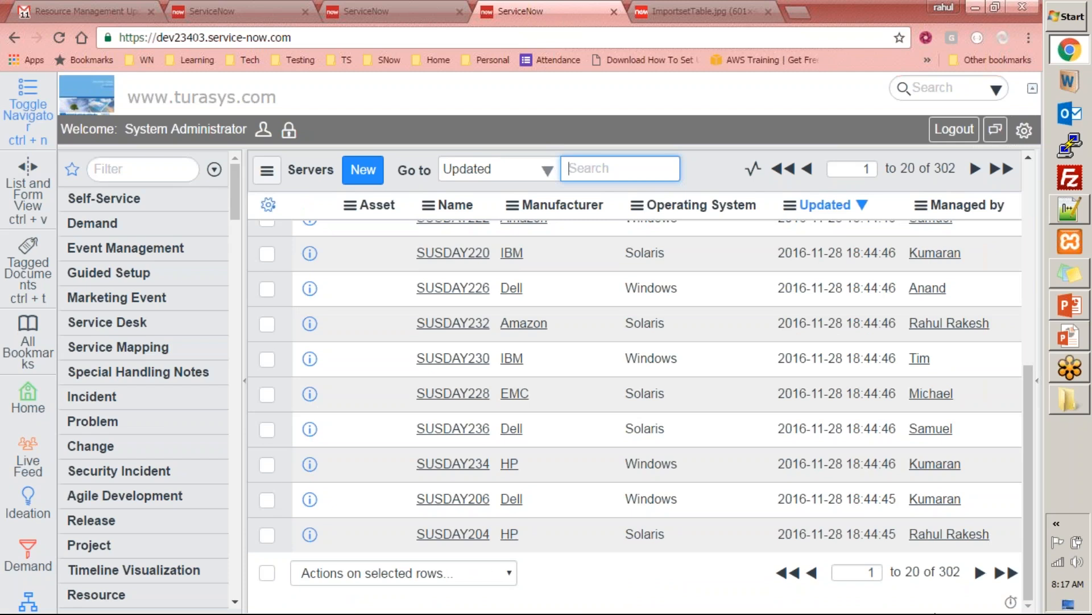
scroll(318, 179, up, 5)
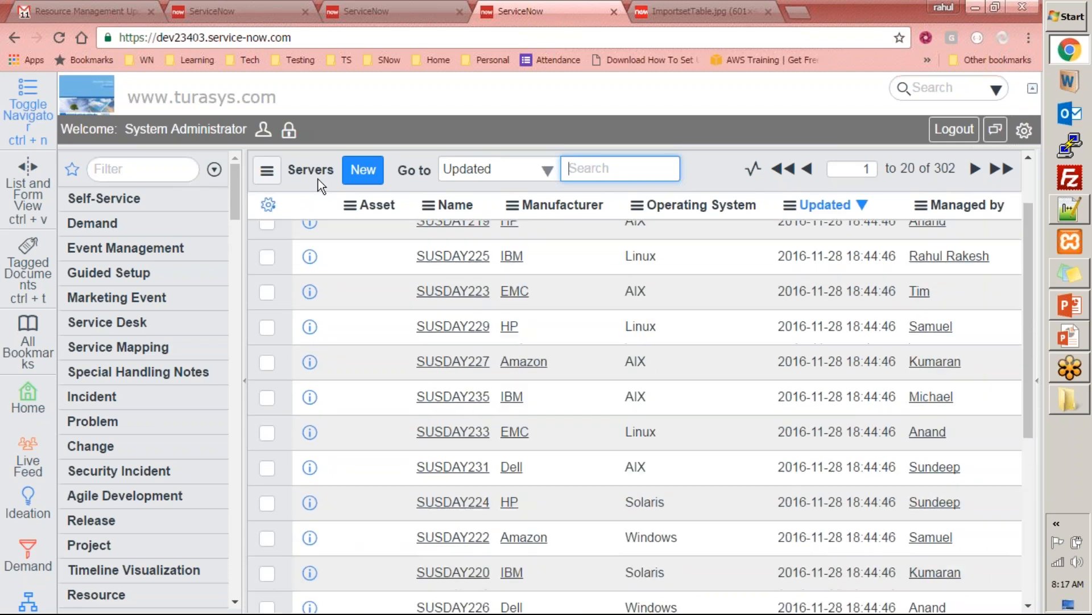
scroll(319, 178, up, 2)
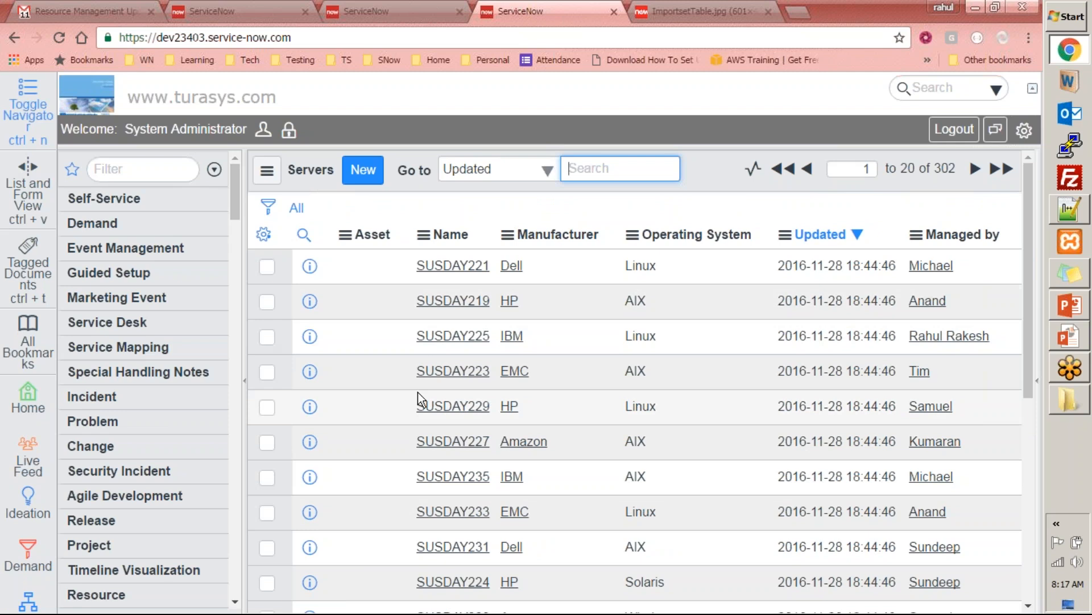
Step: Filter the navigator for "tables", open Tables & Columns and select the Server [cmdb_ci_server] table
click(159, 169)
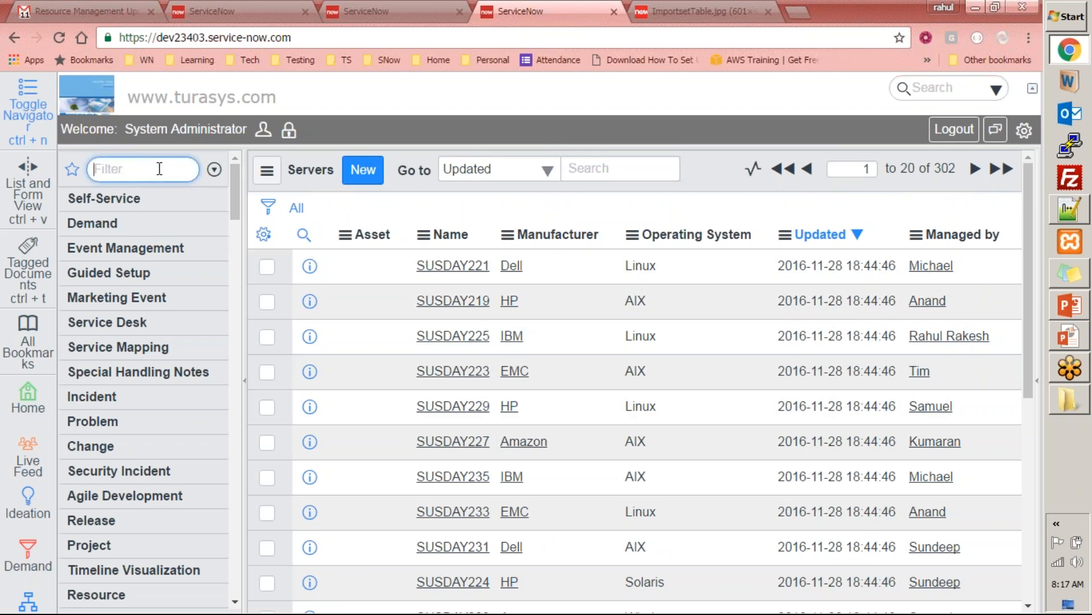
text(tables)
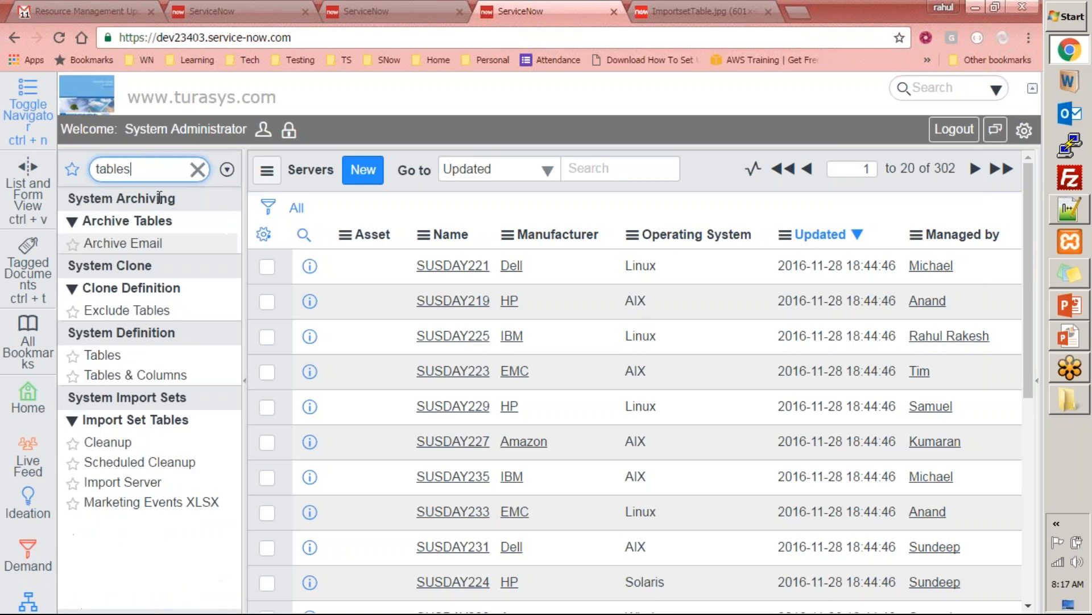
click(152, 376)
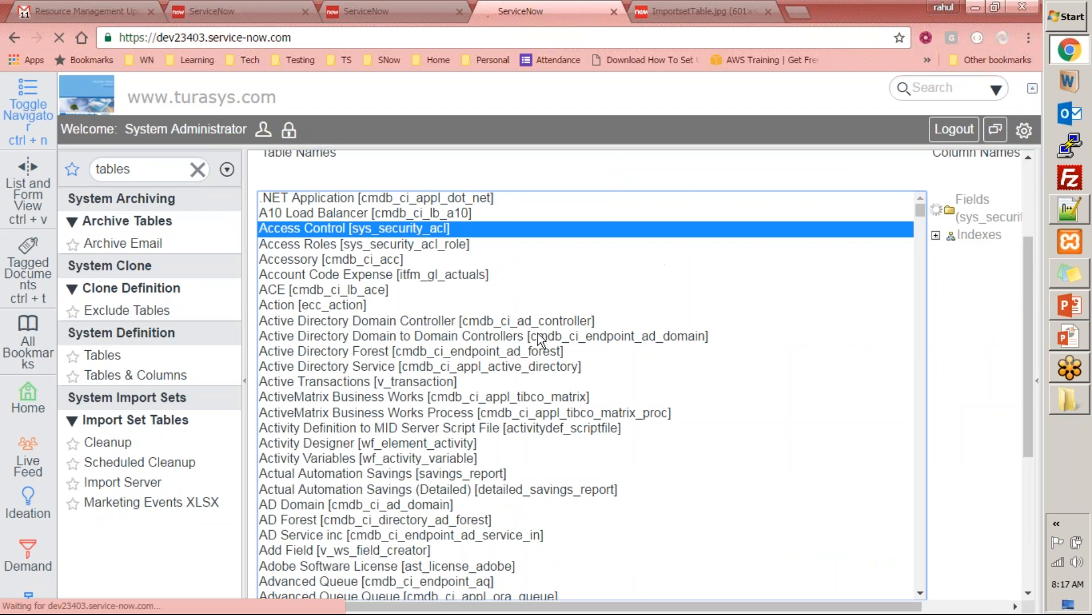
text(server)
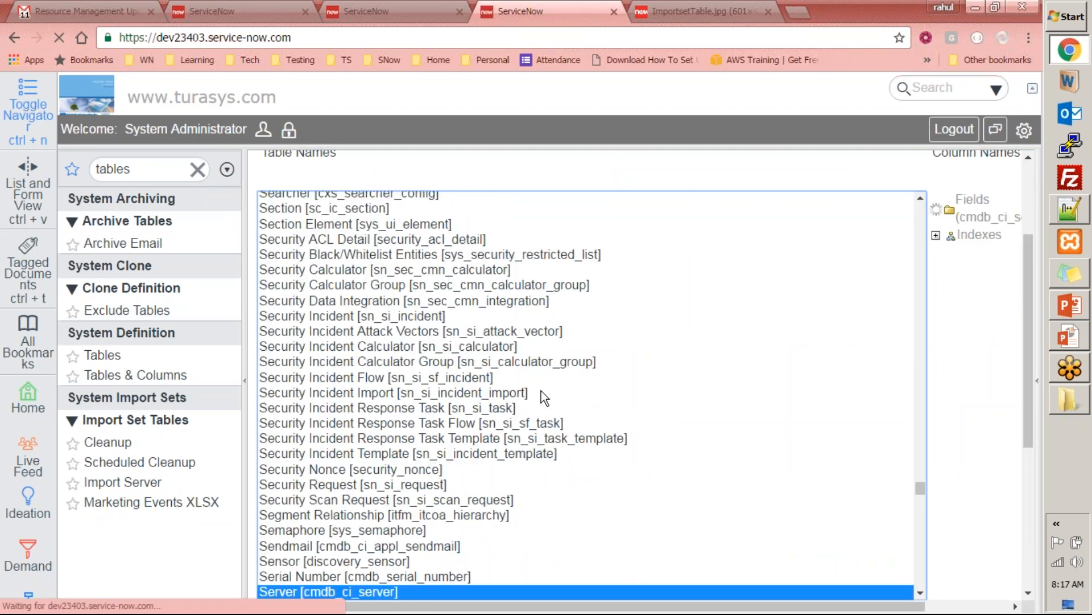
scroll(535, 433, down, 3)
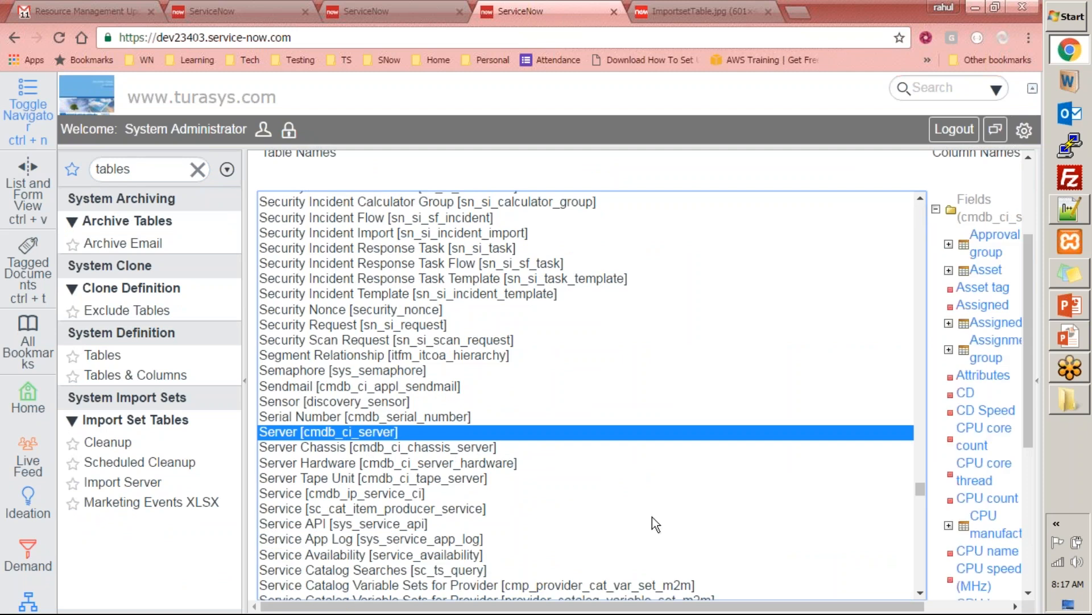
Step: Open the Server table's Asset field details and examine its attributes, including the internal type, reference table and type description
drag(647, 612, 870, 613)
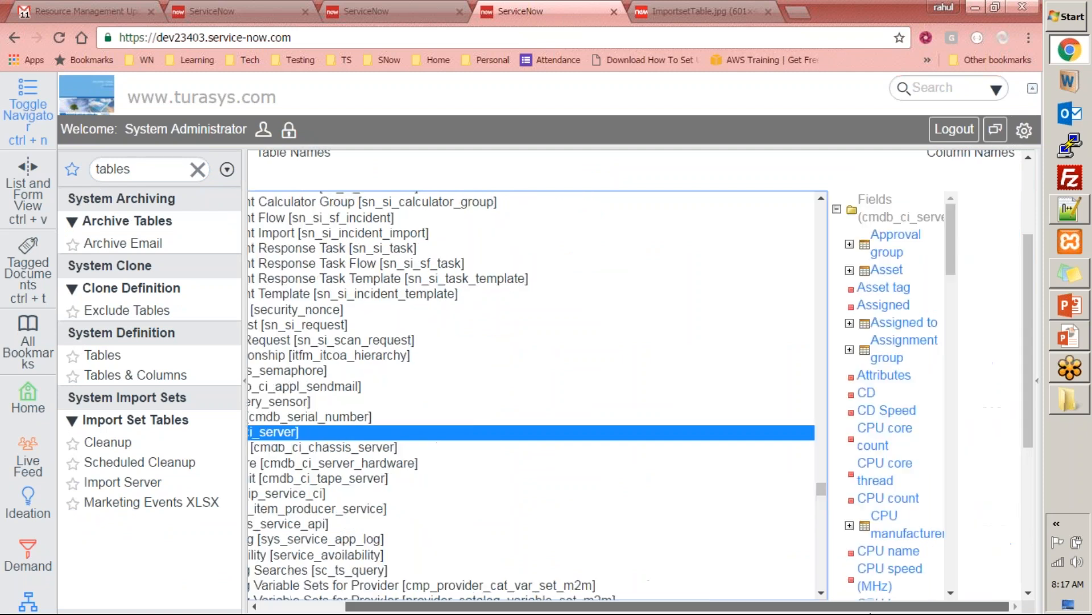
click(876, 271)
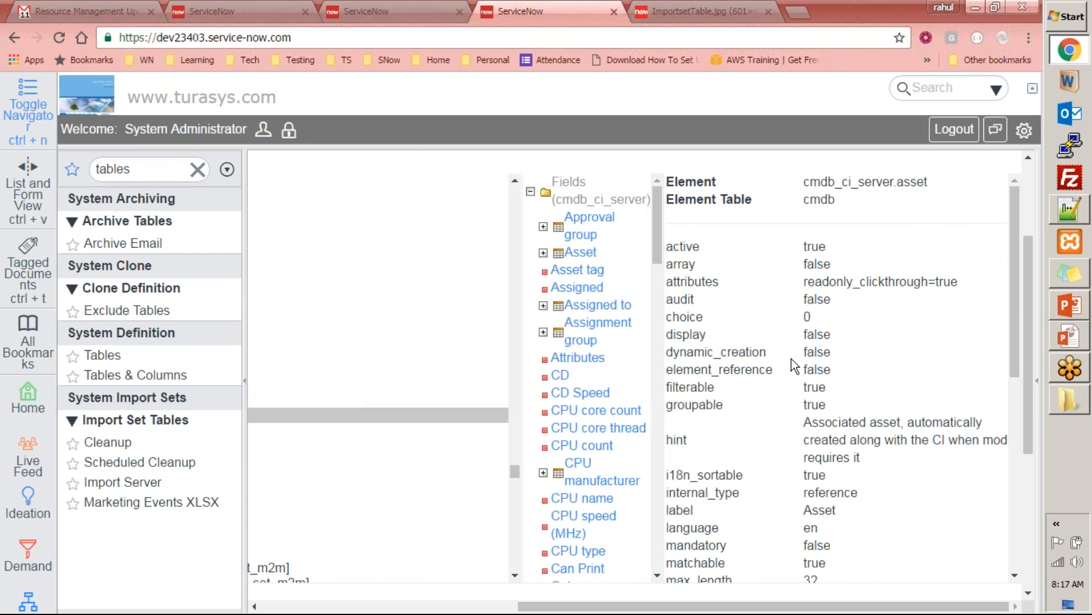
drag(1010, 305, 1012, 380)
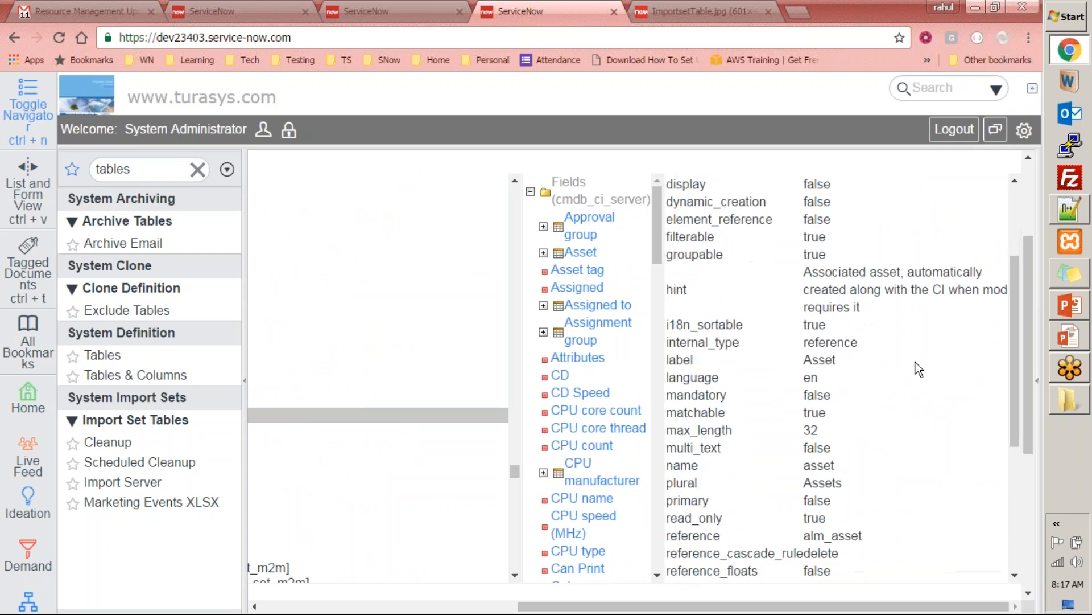
drag(816, 342, 859, 343)
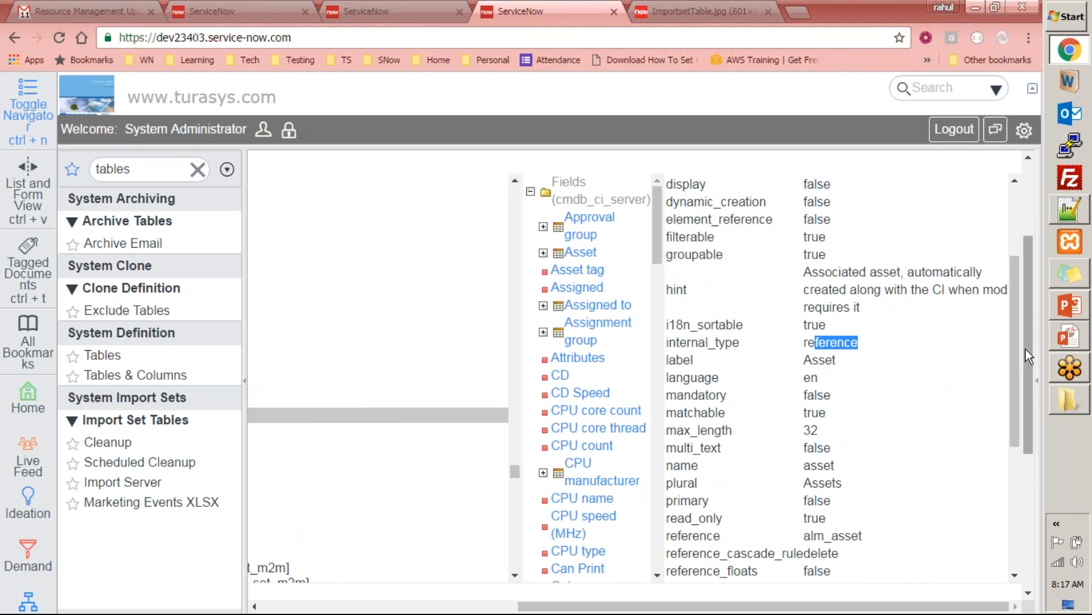
drag(1010, 347, 1025, 511)
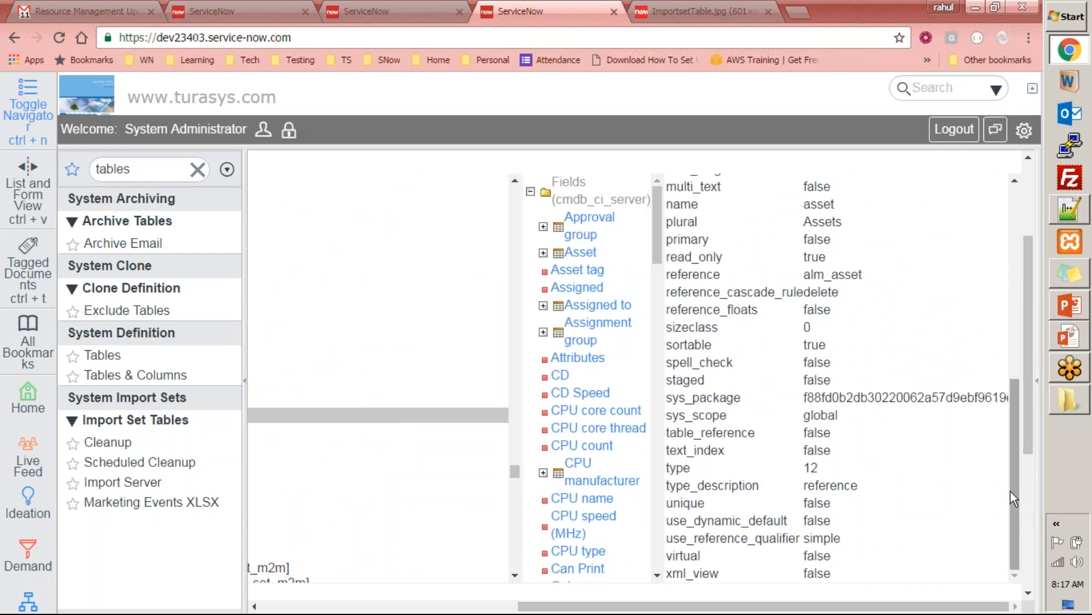
Step: Open the record list of the cmdb_ci_server table through the navigator filter
drag(831, 607, 574, 553)
scroll(739, 456, up, 1)
scroll(754, 456, up, 3)
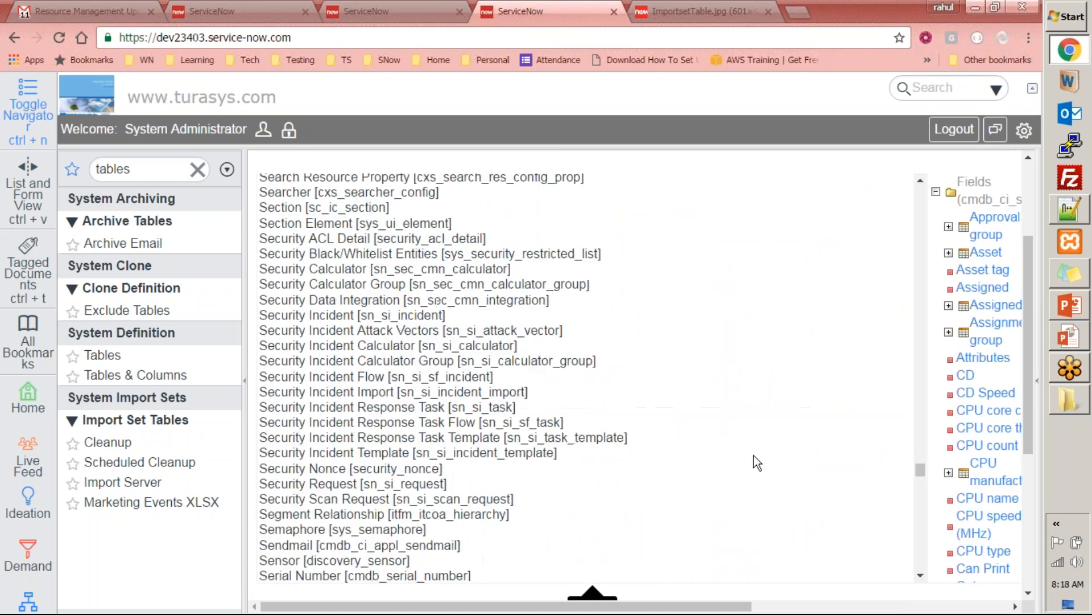
scroll(753, 455, down, 8)
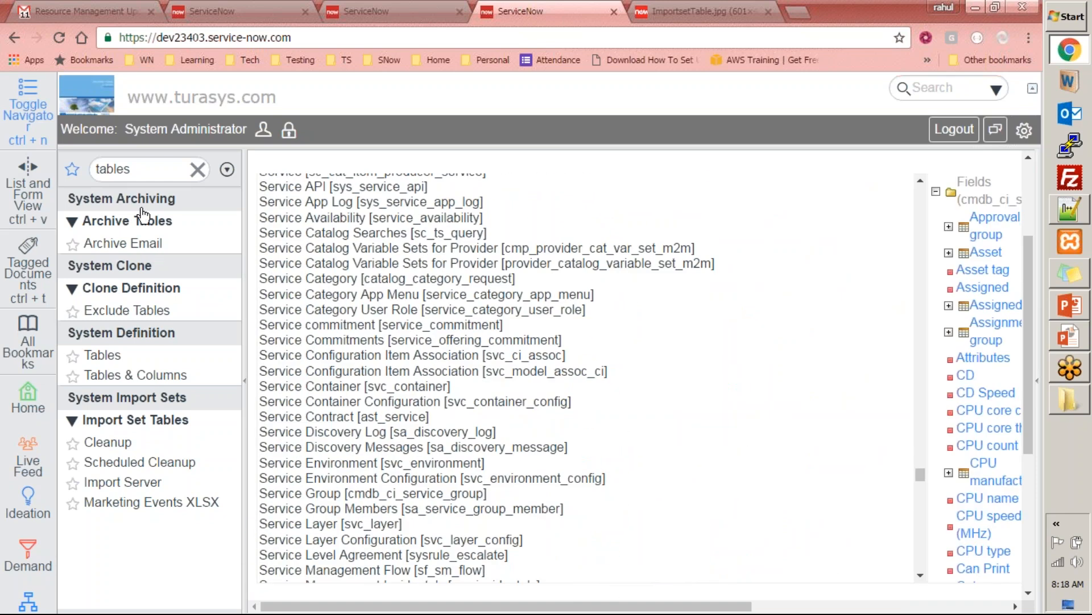
double_click(153, 173)
text(cm)
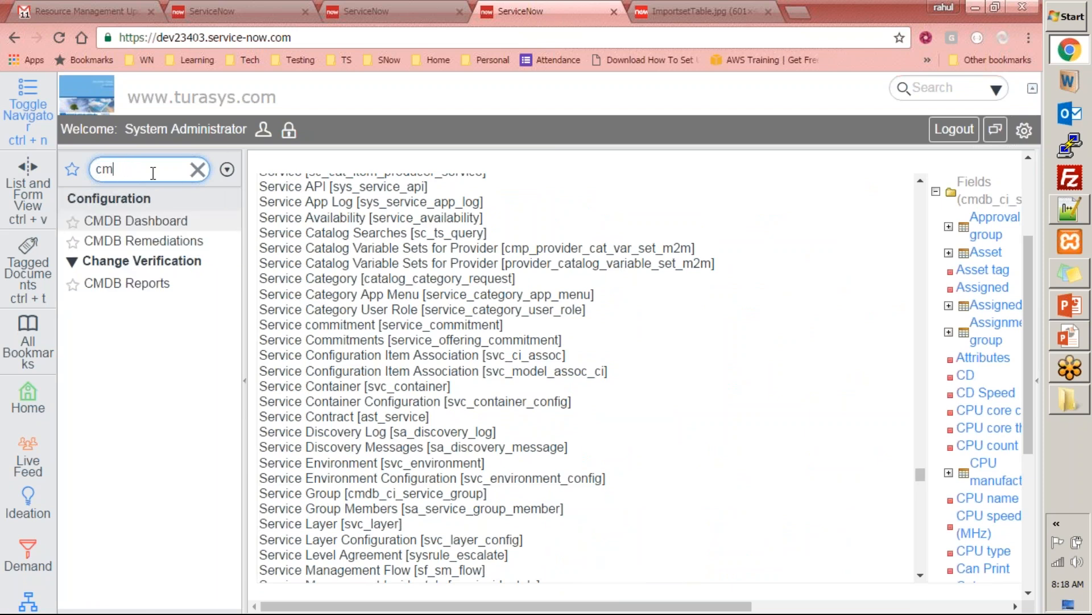
text(dmd)
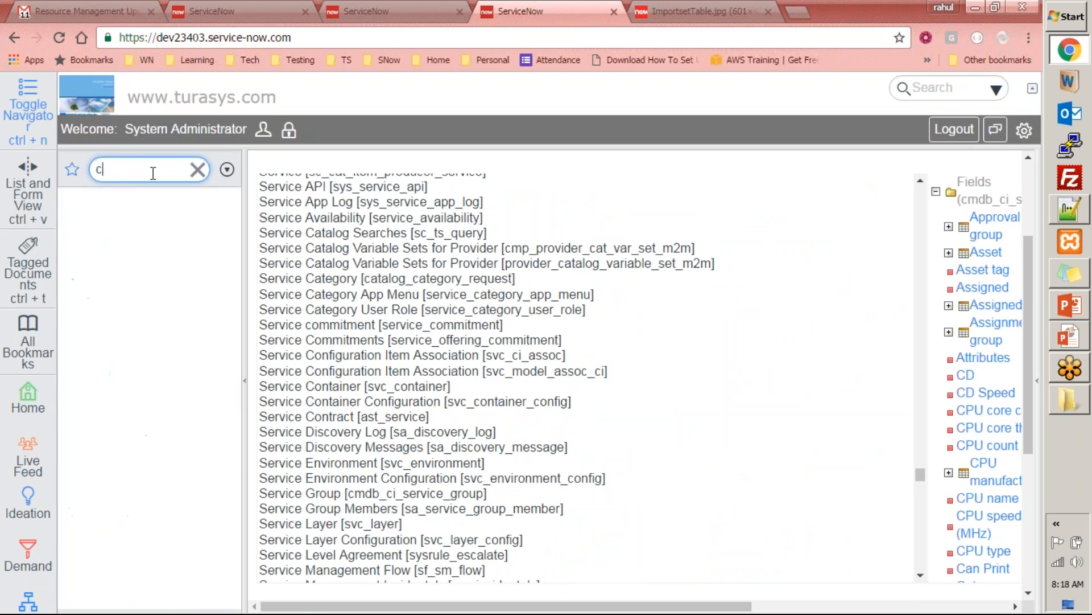
text(b_ci_server.l)
key(ctrl+a)
text(tables)
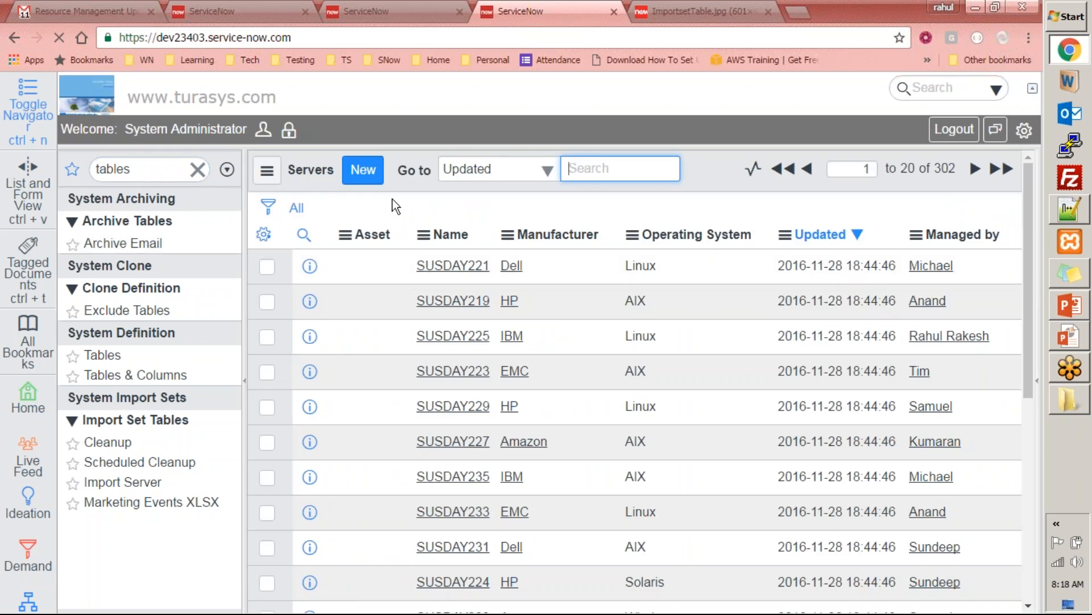
Step: Open a blank new Server record and check whether its Asset field accepts input
click(375, 179)
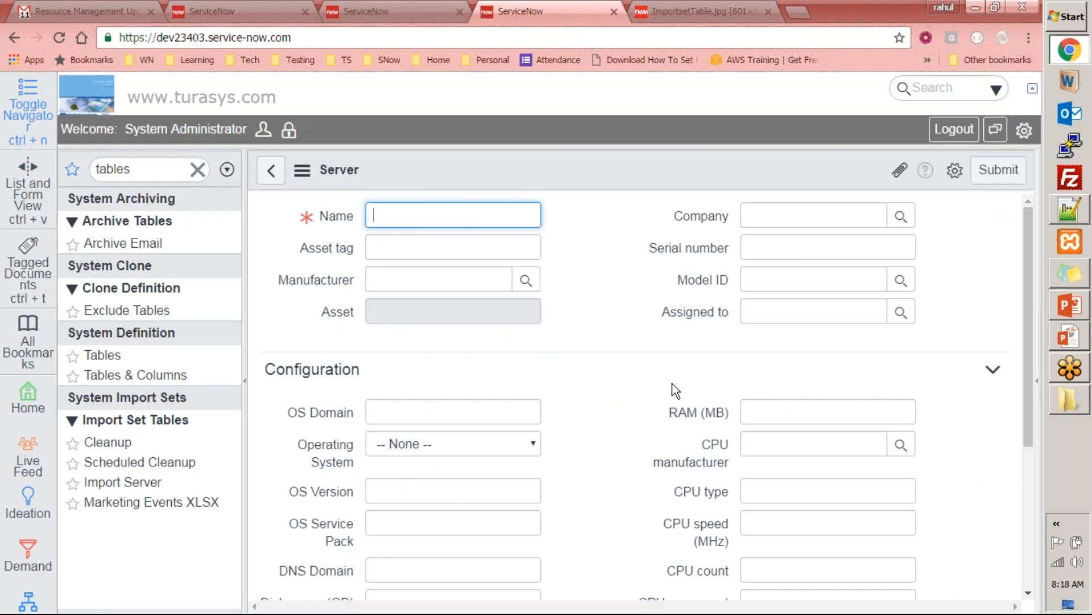
scroll(671, 385, down, 1)
scroll(671, 385, up, 1)
click(527, 313)
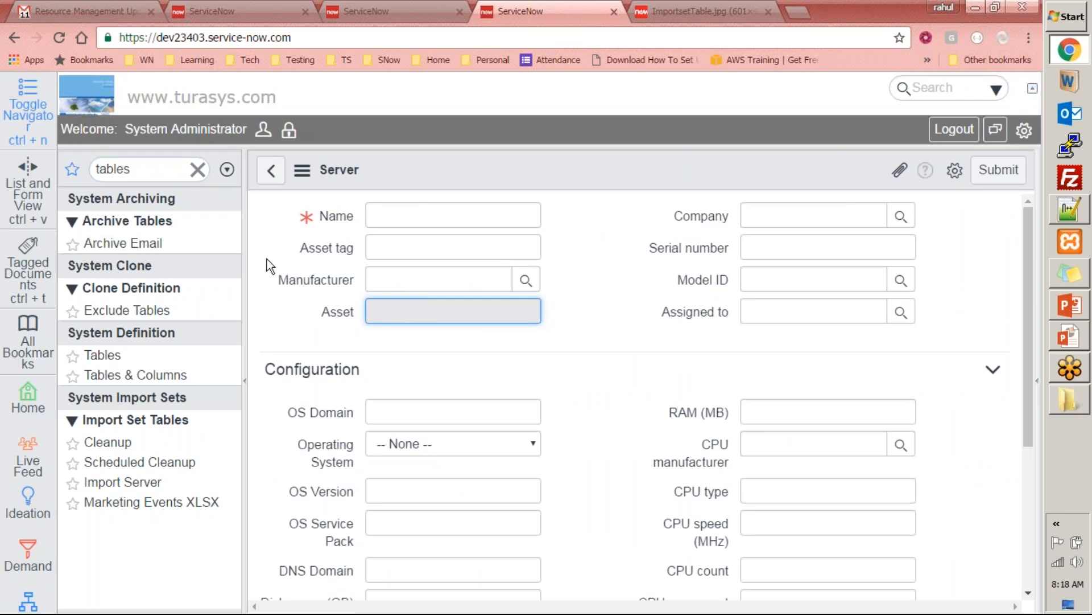
Step: Filter the navigator for "import", open Transform Maps and bring up the Server Import Transformation Map's field maps
double_click(149, 166)
text(t)
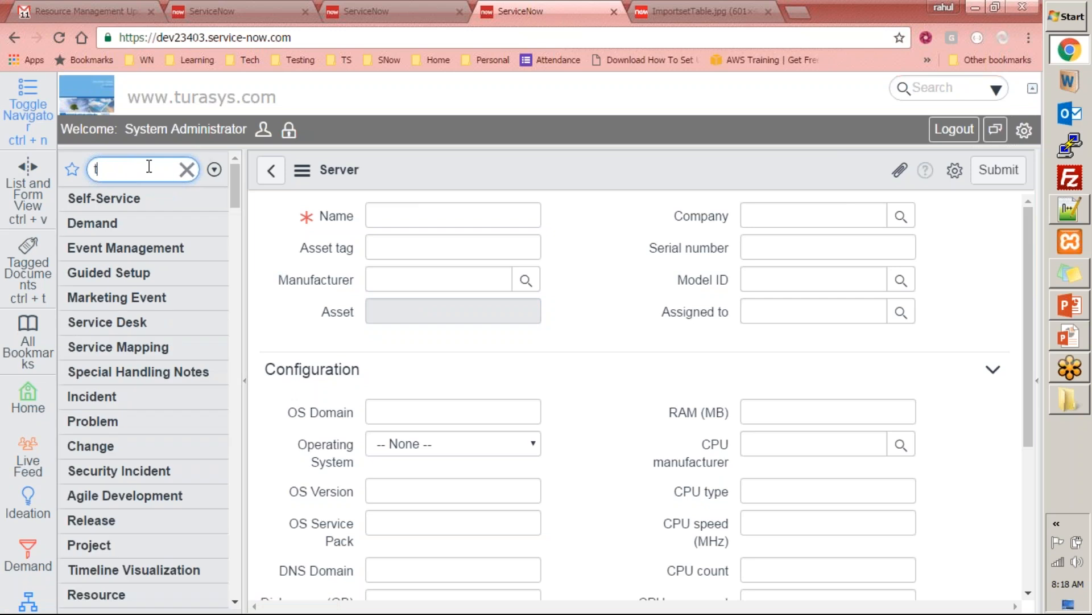
text(ran)
key(BackSpace)
key(BackSpace)
key(BackSpace)
key(BackSpace)
text(import)
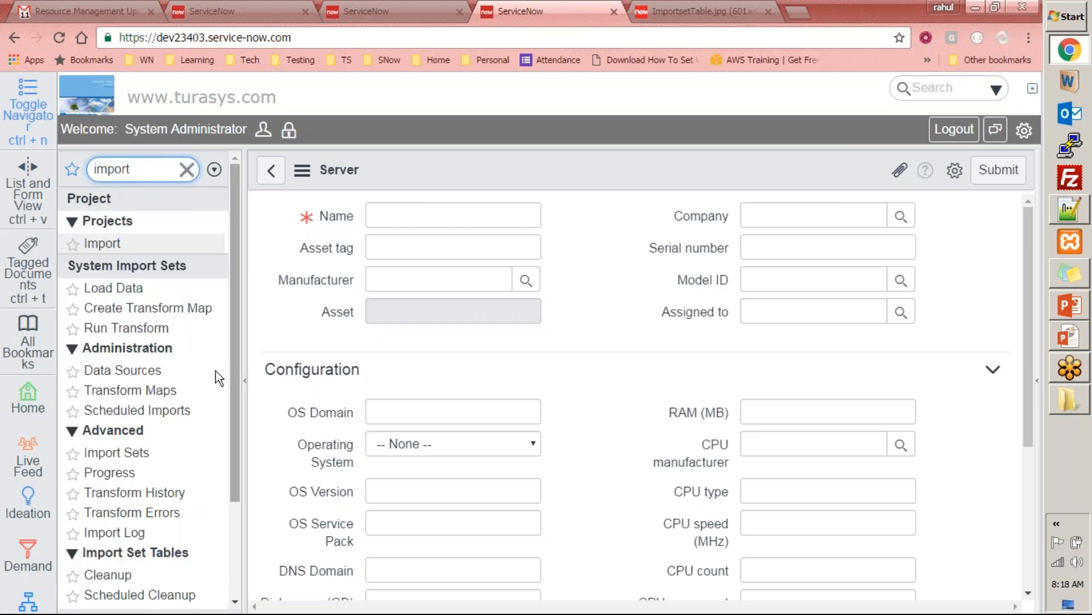
click(131, 390)
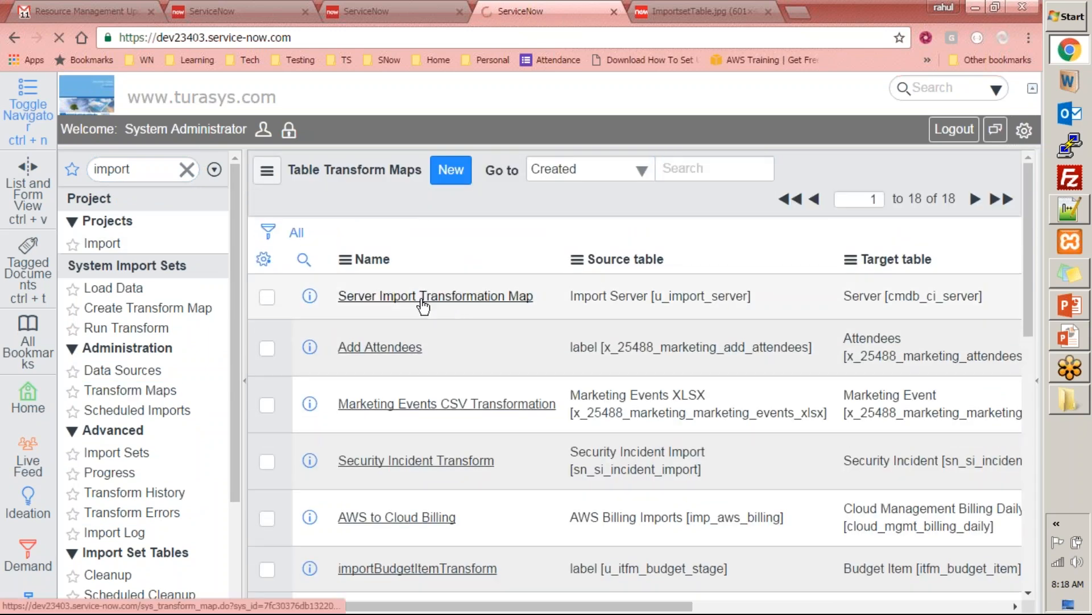
click(422, 298)
scroll(571, 358, down, 5)
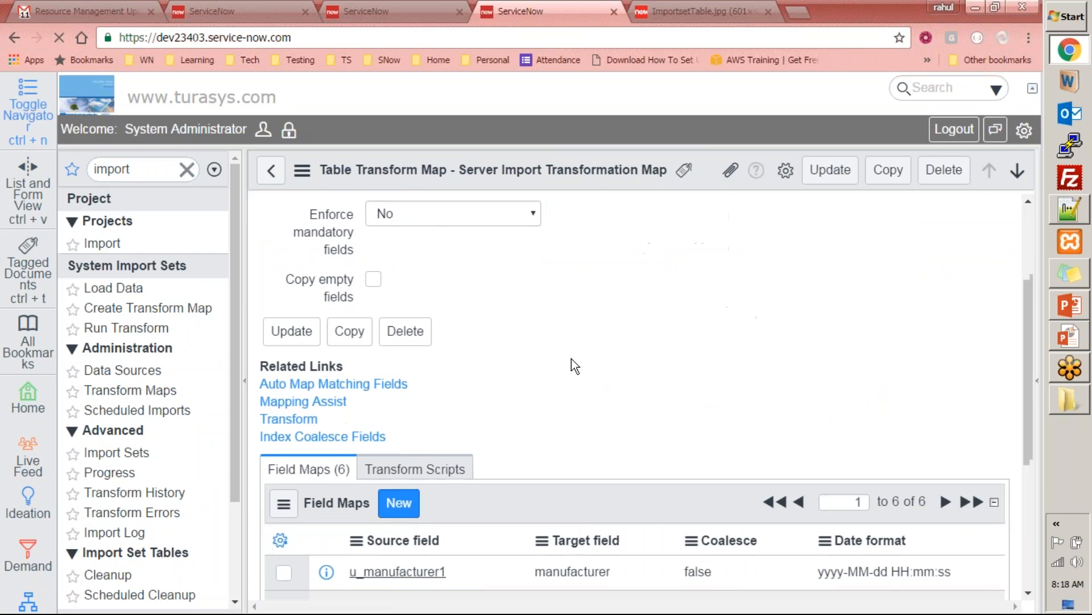
scroll(517, 407, down, 2)
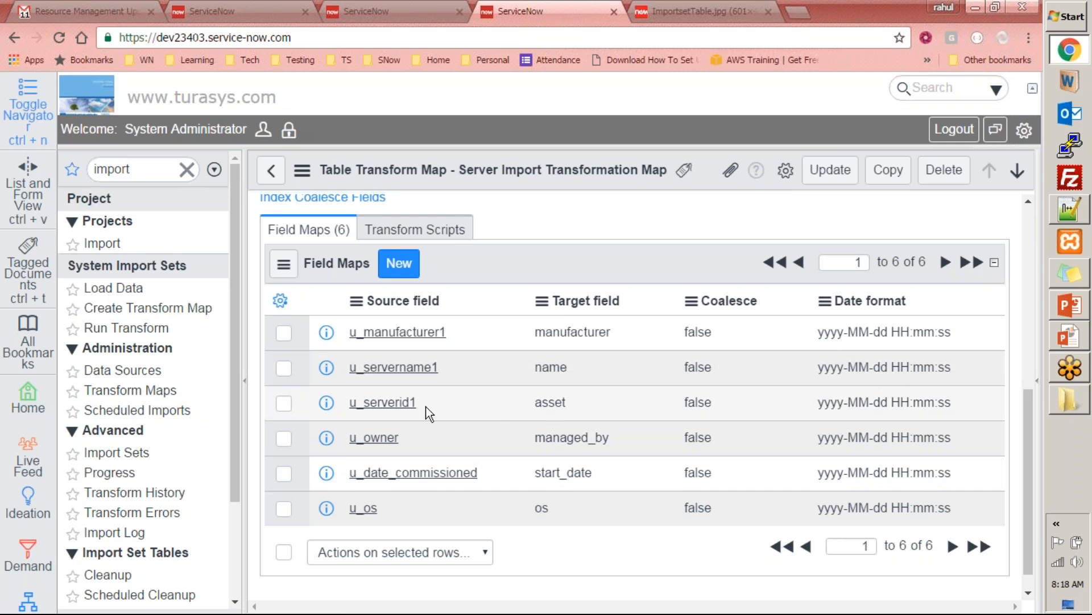
Step: Open Mapping Assist for the Server Import Transformation Map
click(569, 402)
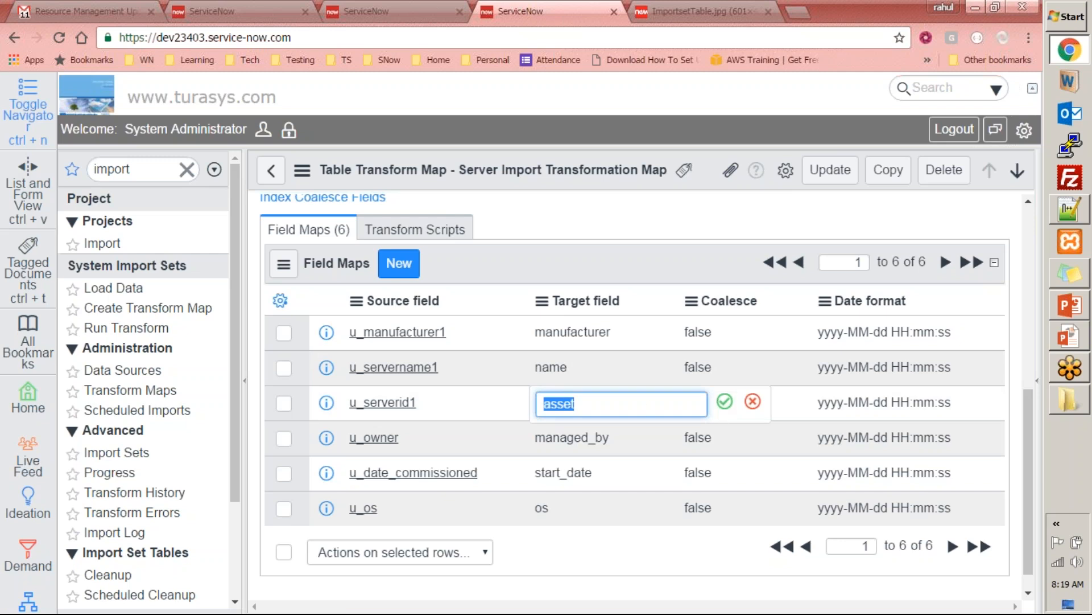
click(752, 403)
scroll(399, 312, up, 7)
scroll(378, 365, down, 3)
click(312, 401)
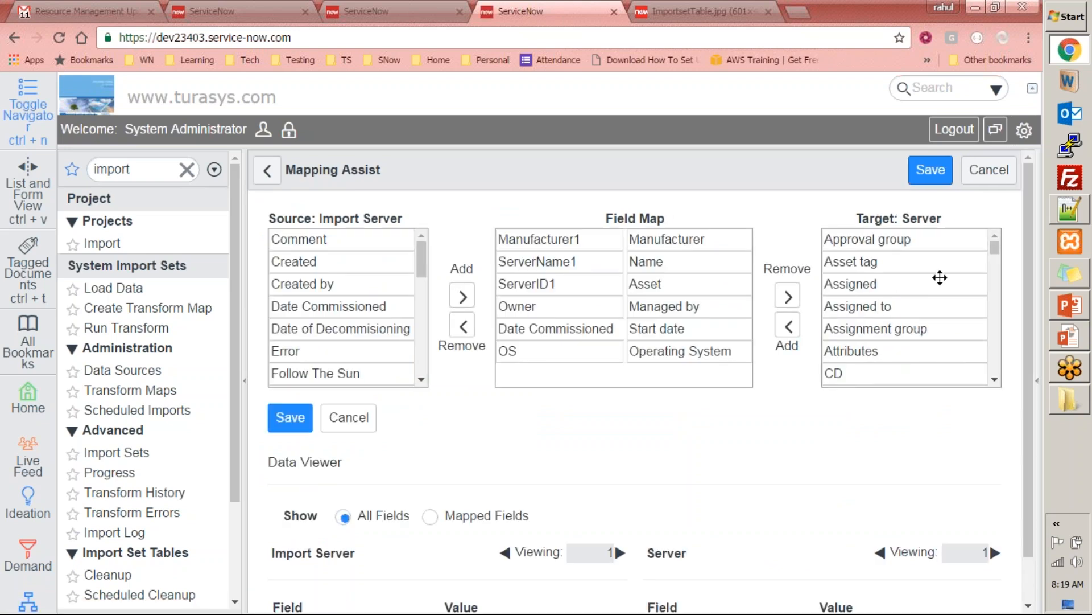
Step: Map ServerID1 to Asset tag instead of Asset, save the mapping and update the transform map
drag(847, 268, 732, 283)
drag(876, 264, 742, 292)
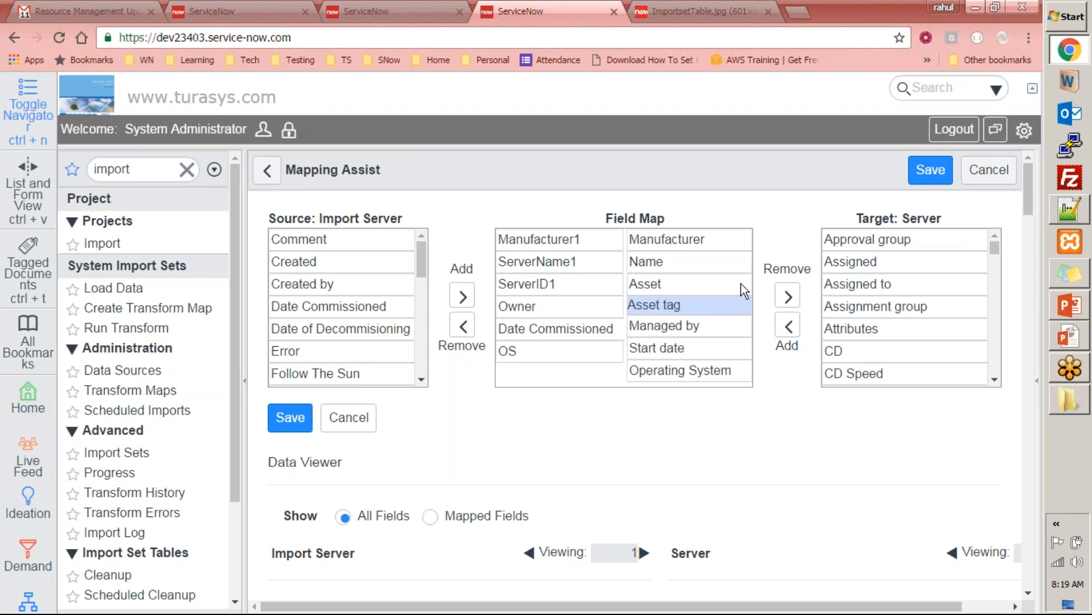
drag(741, 280, 743, 280)
drag(698, 308, 857, 292)
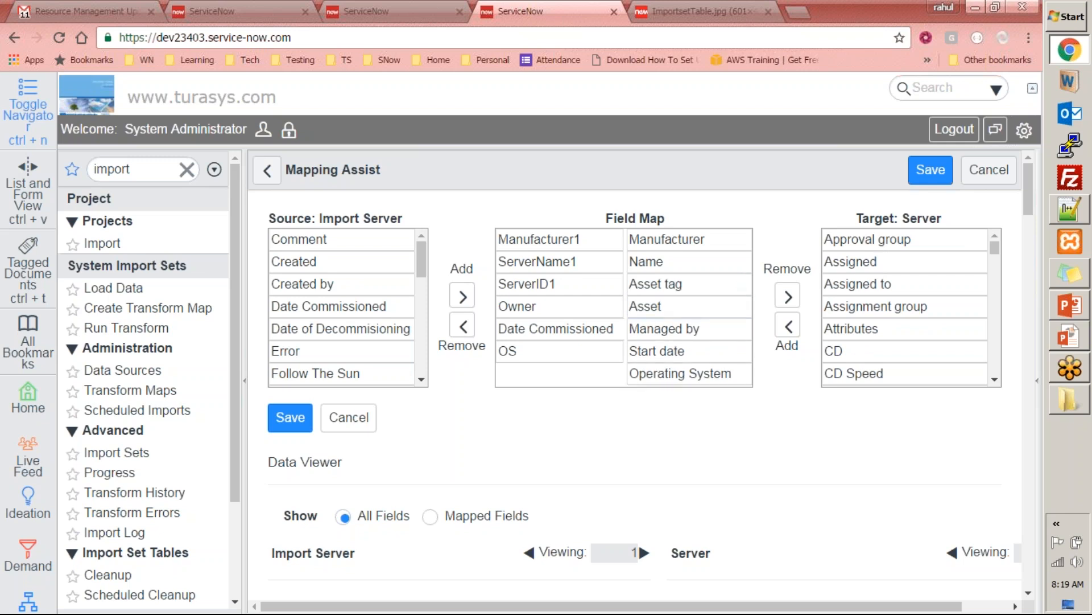
drag(691, 299, 690, 306)
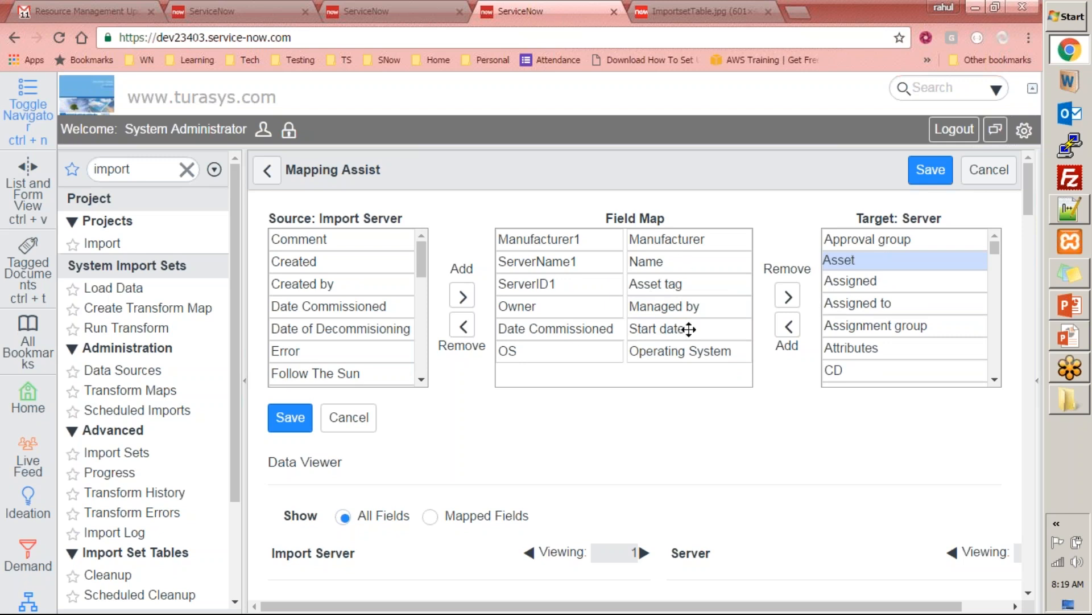
click(288, 421)
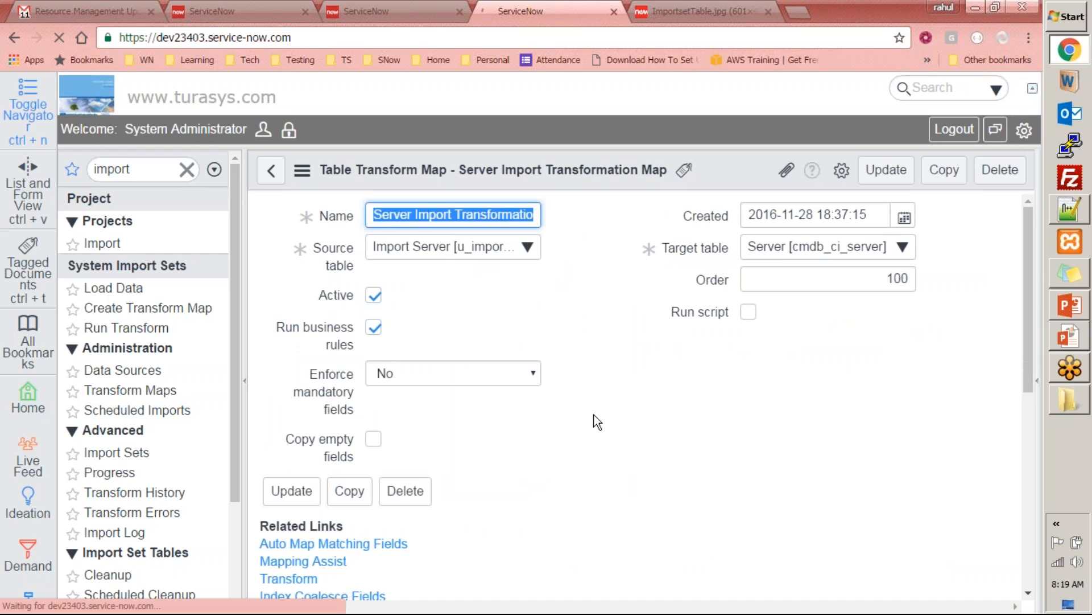
click(885, 171)
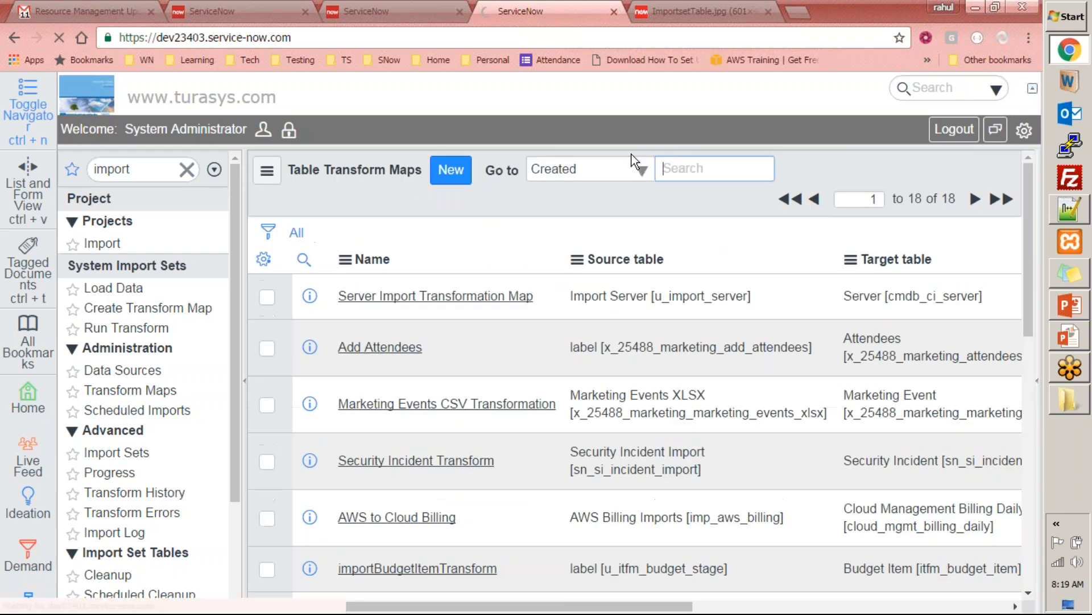
Step: Open the serverlist.xlsx import set from the Import Sets list
click(430, 296)
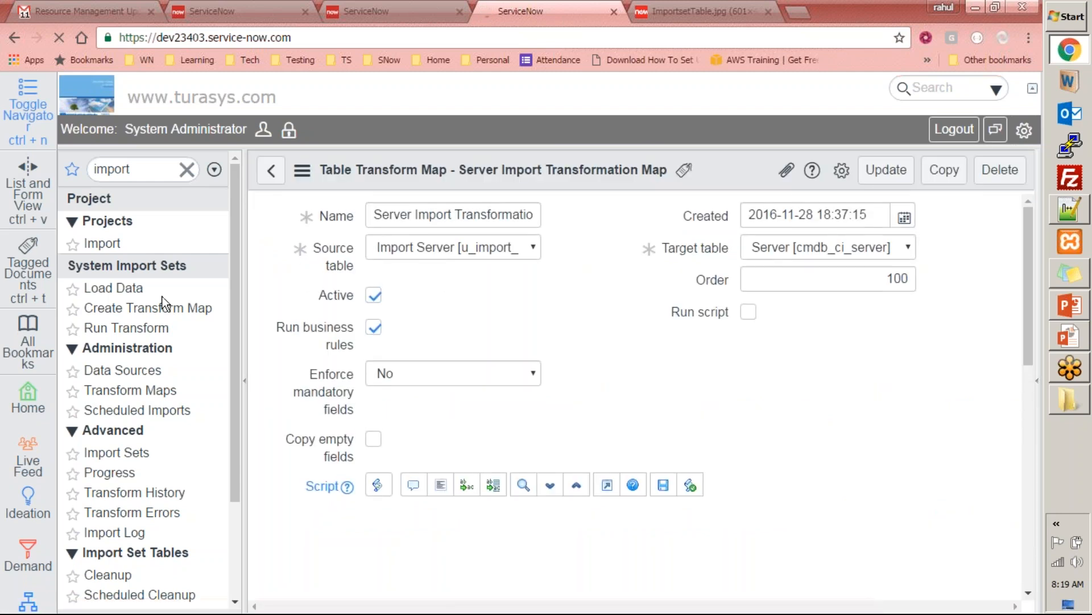
click(117, 453)
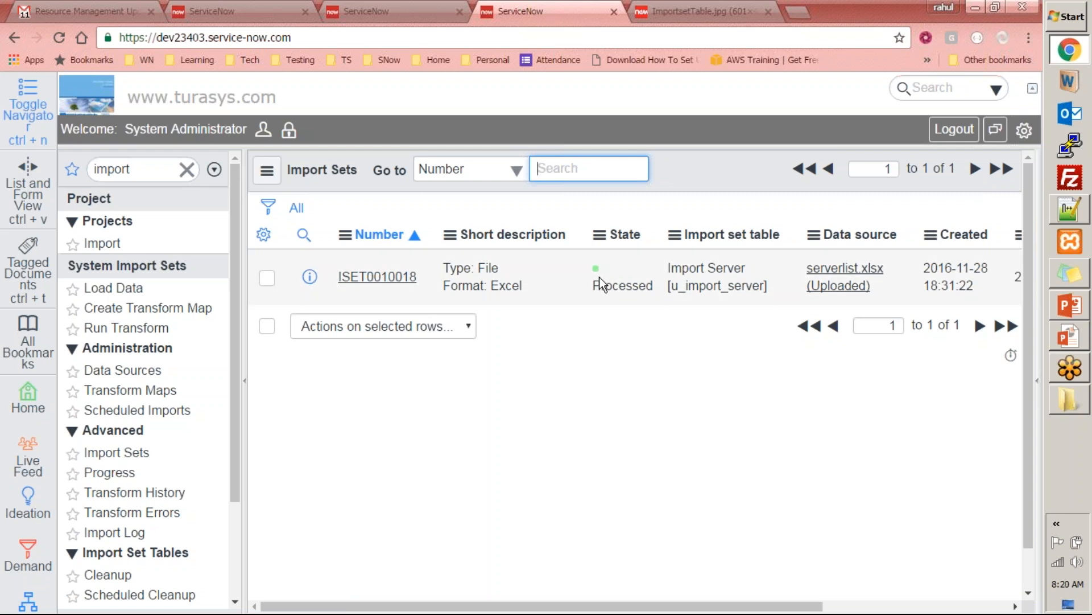
click(374, 280)
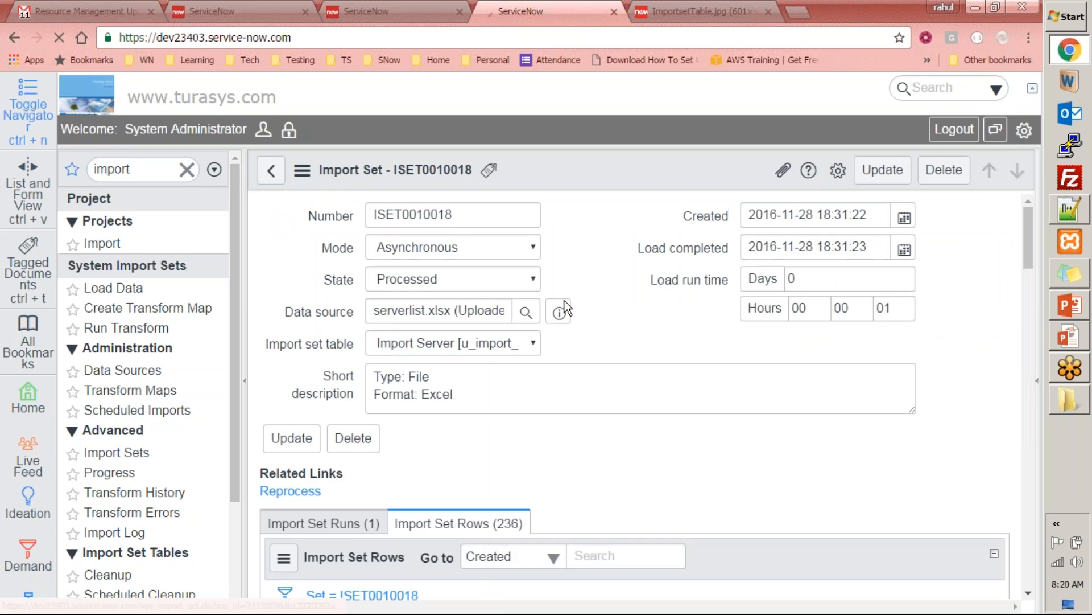
Step: Examine the import set rows, including their State, Target record, Error and Transform Map columns
scroll(569, 313, down, 5)
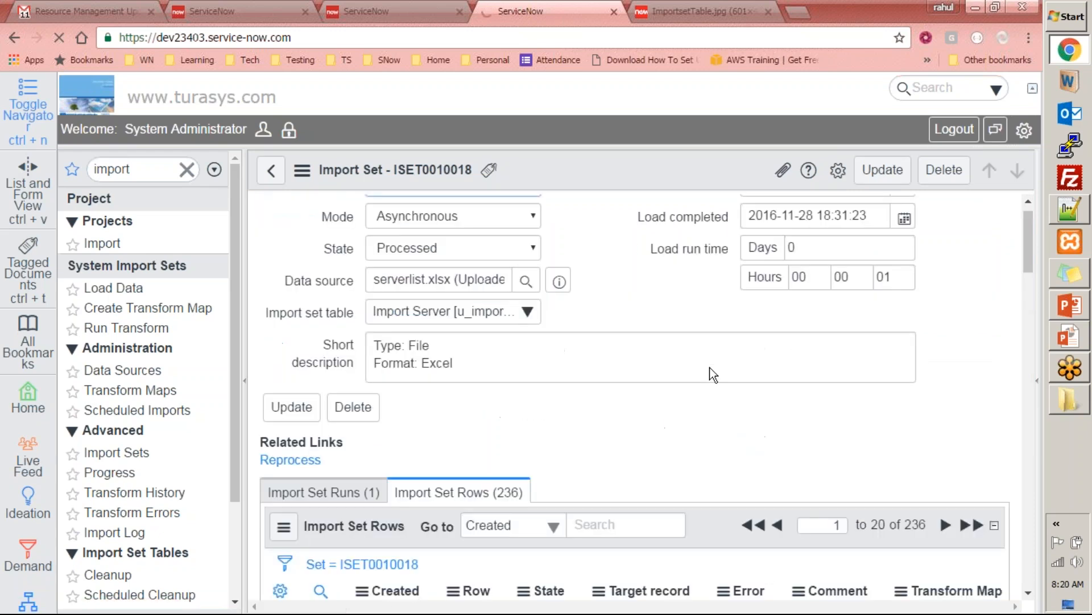
scroll(734, 370, down, 6)
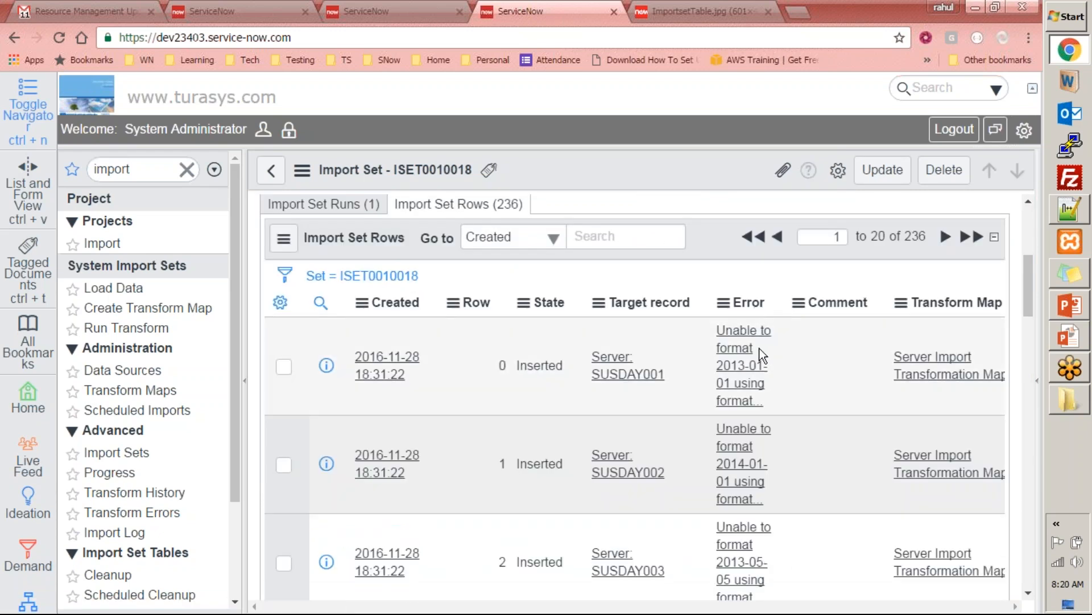
scroll(752, 410, down, 5)
scroll(752, 409, up, 6)
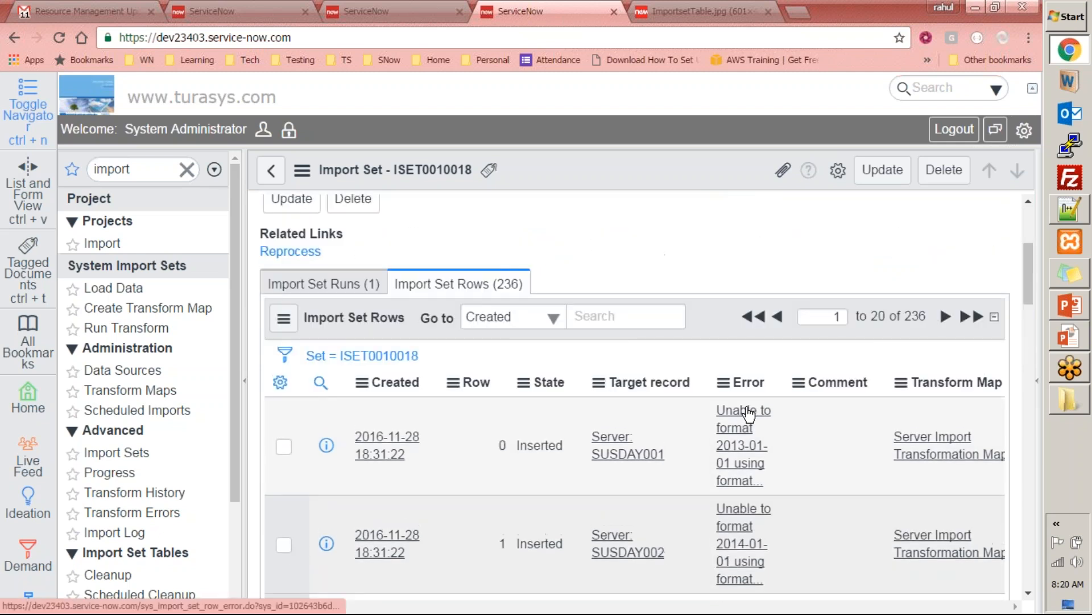
scroll(752, 405, down, 3)
scroll(725, 422, down, 2)
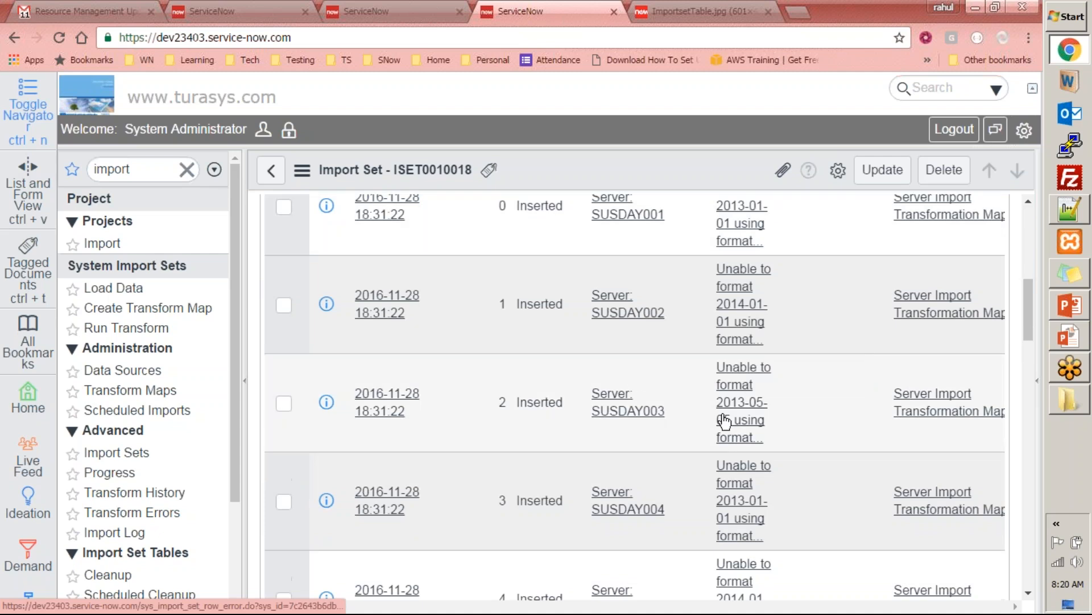
scroll(736, 353, up, 5)
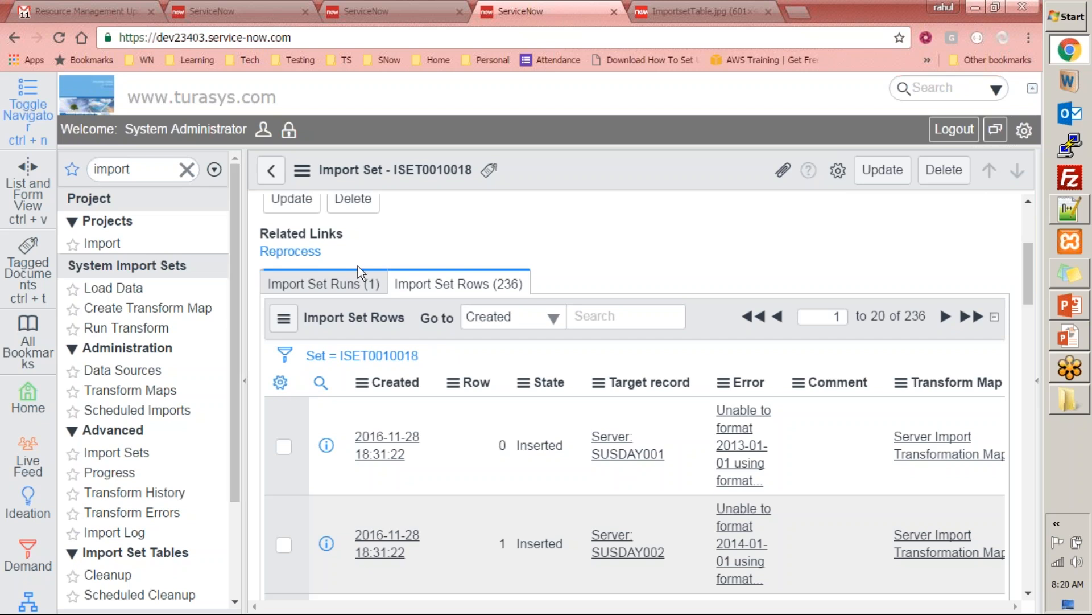
scroll(822, 290, down, 3)
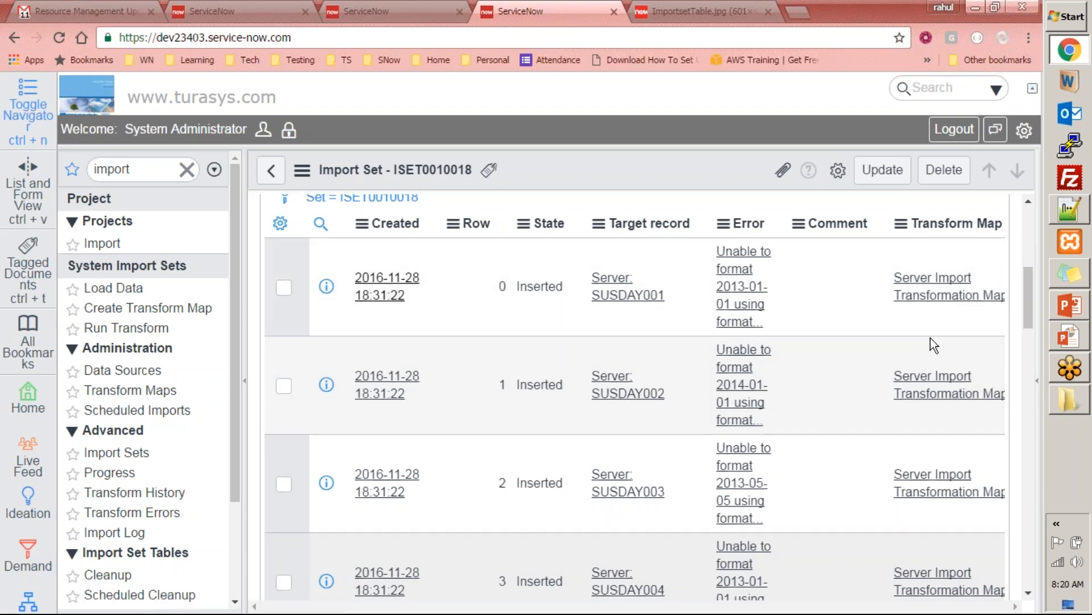
scroll(932, 339, up, 7)
scroll(932, 339, down, 4)
scroll(930, 337, up, 4)
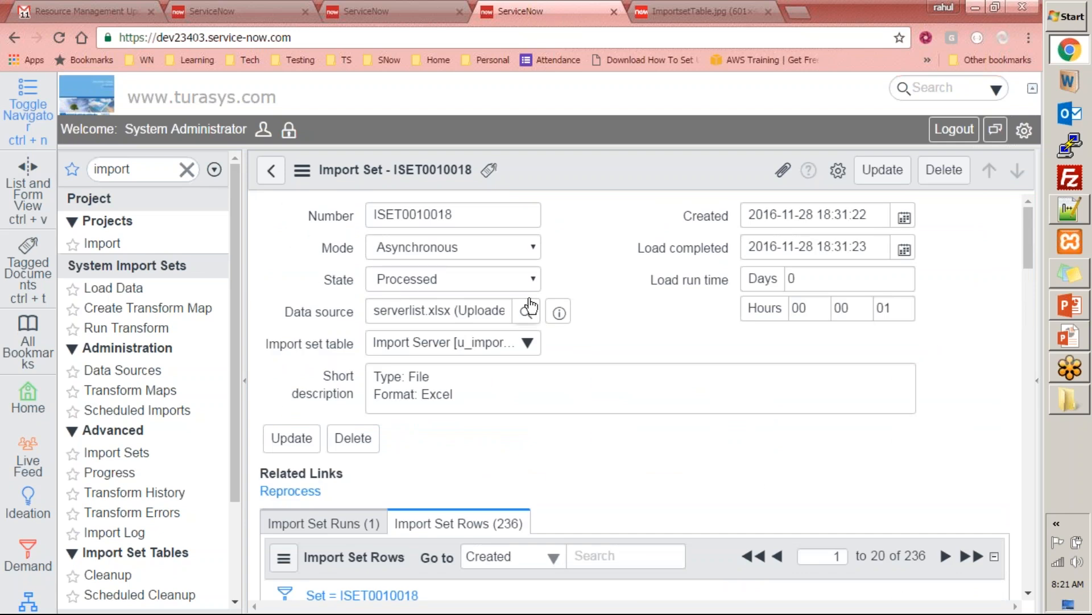
Step: Set the import set's State to Loaded and update the record
click(513, 280)
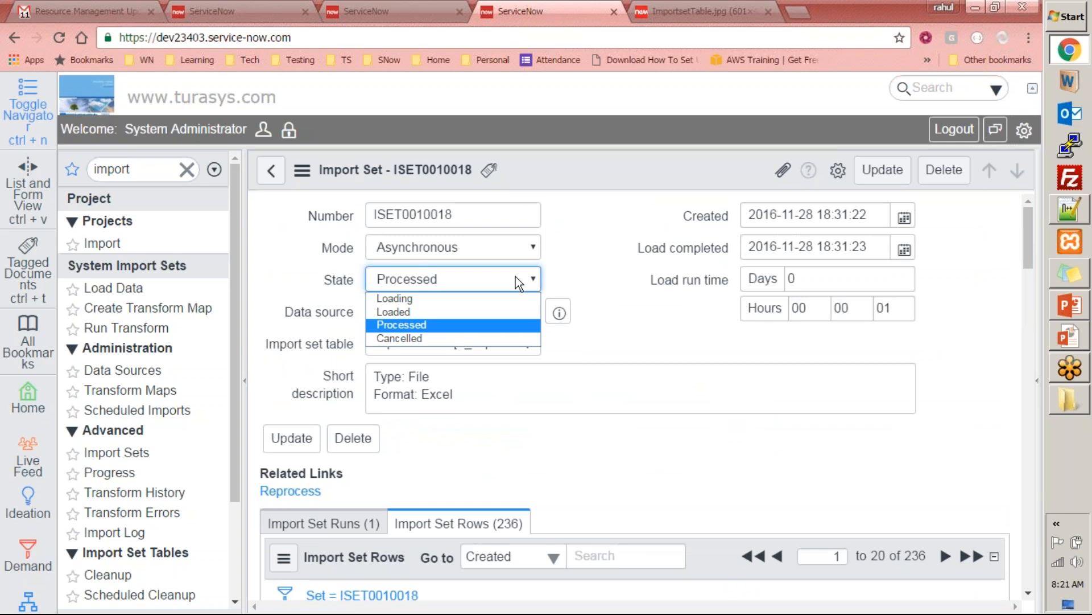
click(444, 313)
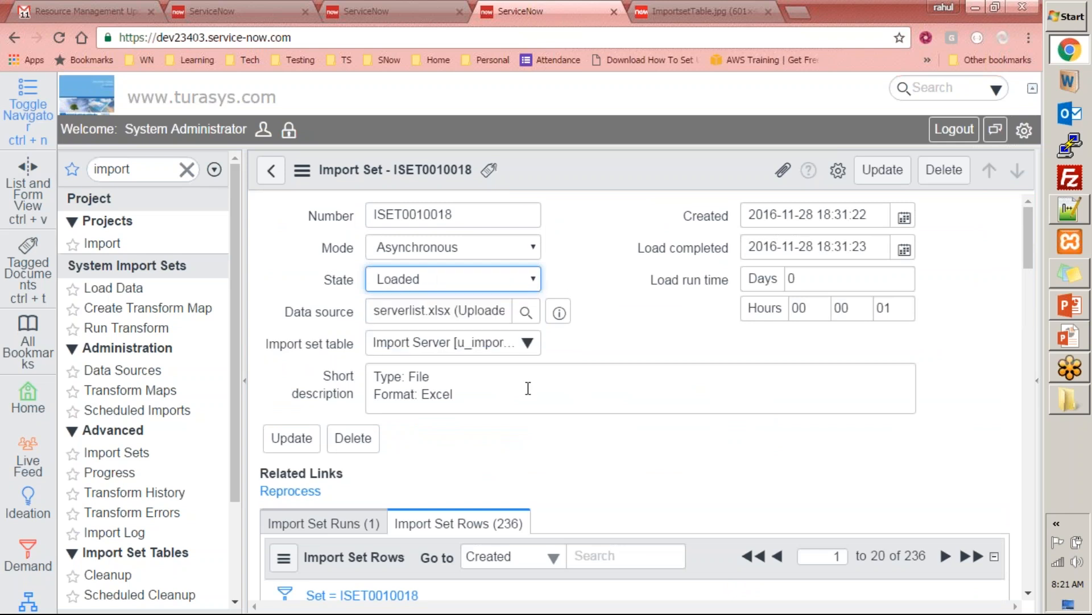
click(289, 442)
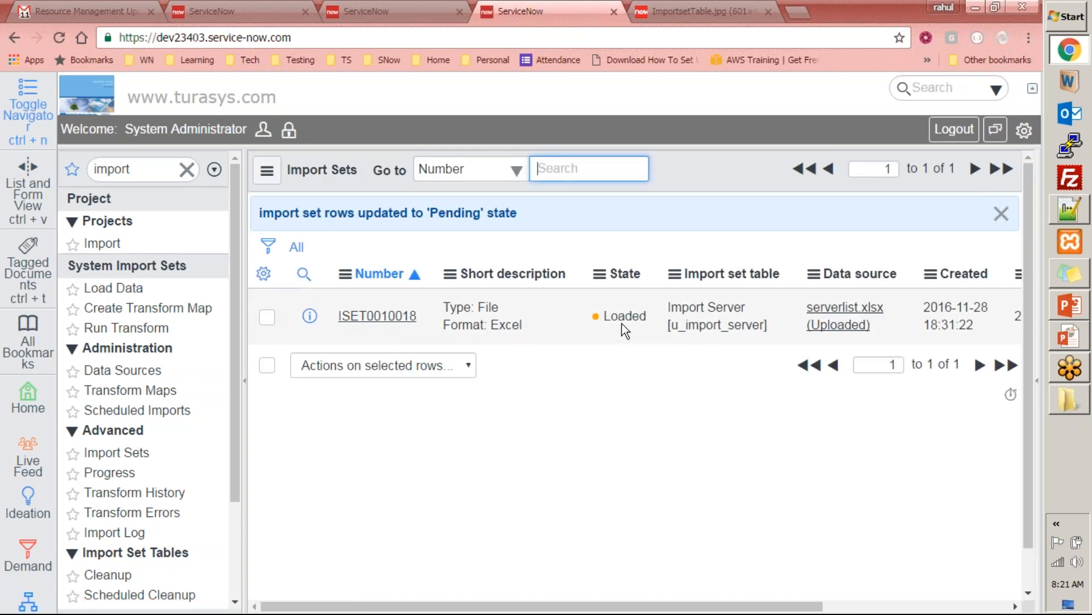
Step: Reopen the serverlist.xlsx import set and check the state of its import set rows
click(378, 13)
click(526, 11)
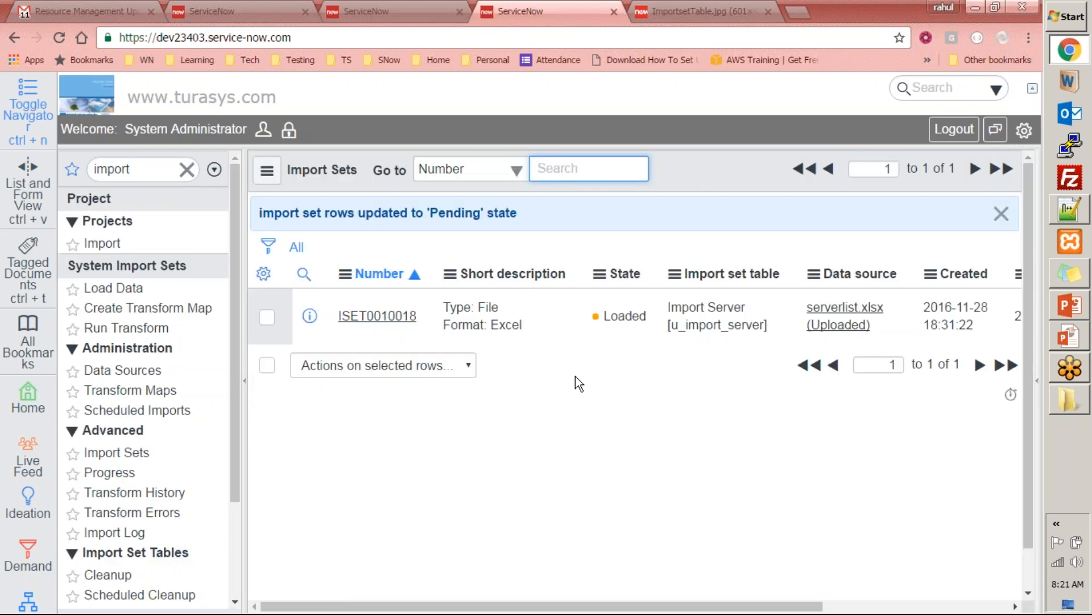
click(375, 316)
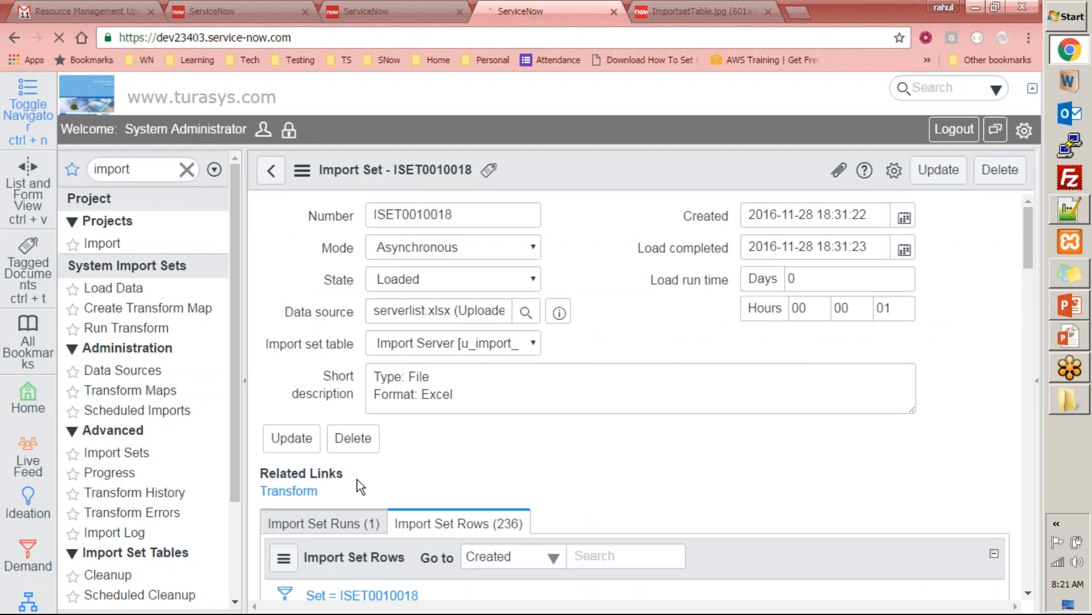
scroll(487, 460, down, 4)
scroll(486, 456, up, 1)
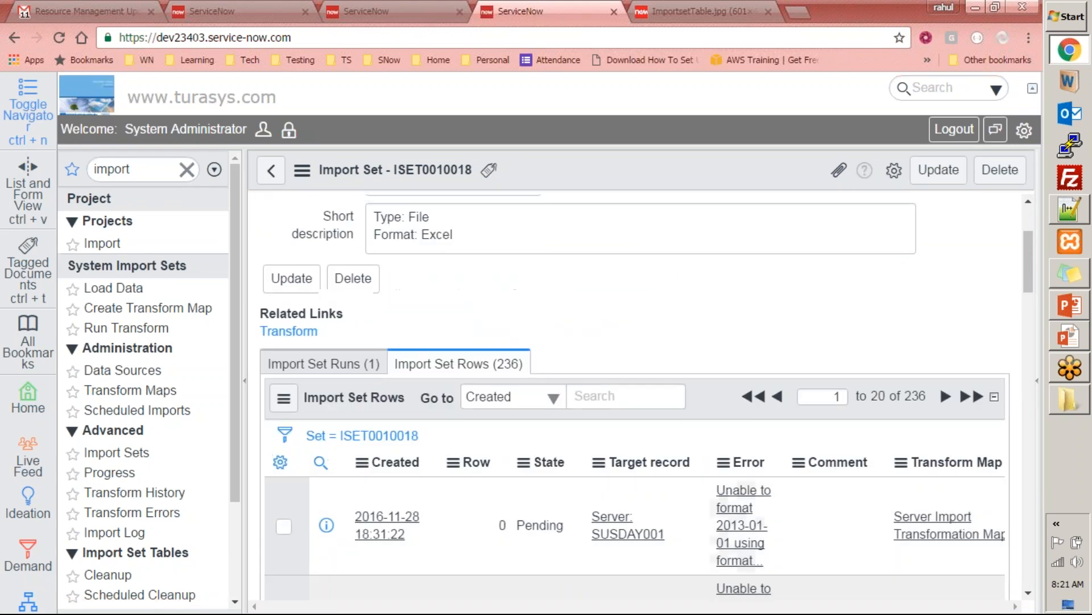
Step: Run the transform on the serverlist.xlsx import set with the Server Import Transformation Map
click(287, 333)
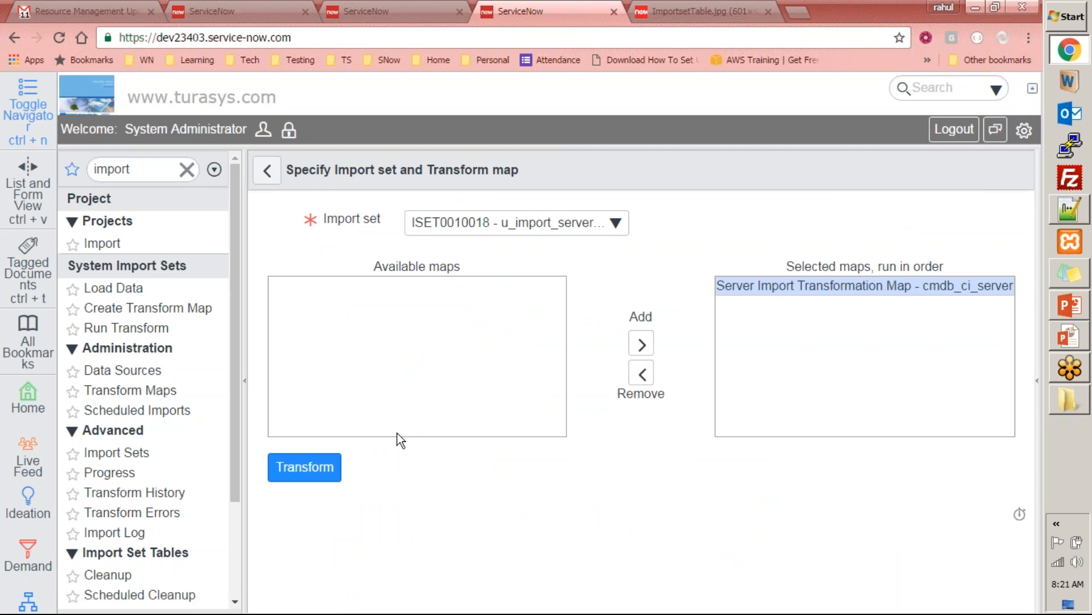
click(319, 470)
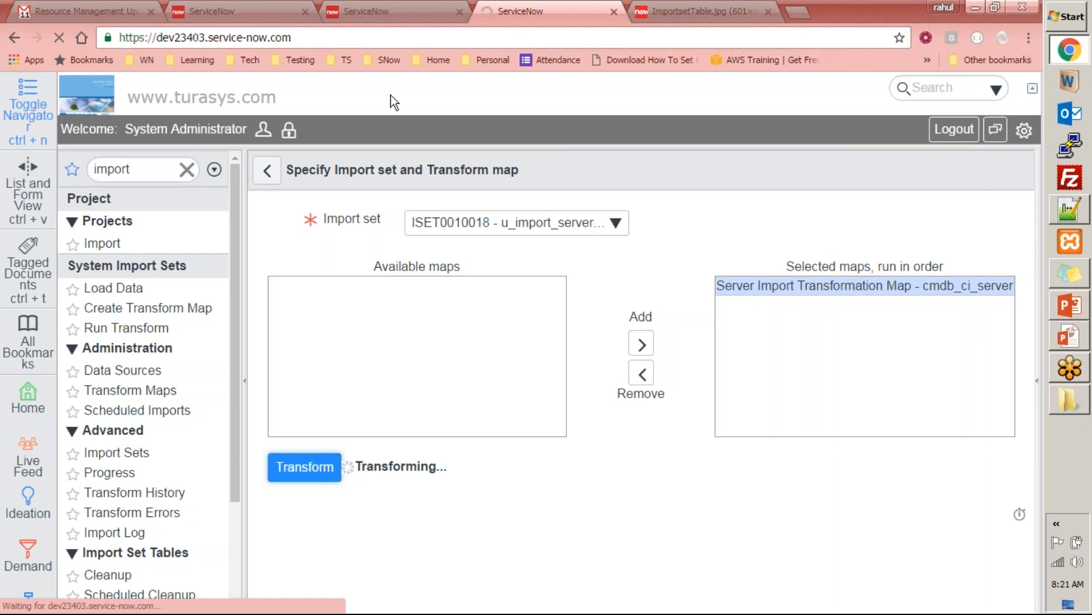
Step: Open the Servers list in the other ServiceNow browser tab with the navigator entry cmdb_ci_server.list
click(400, 8)
click(138, 169)
text(c)
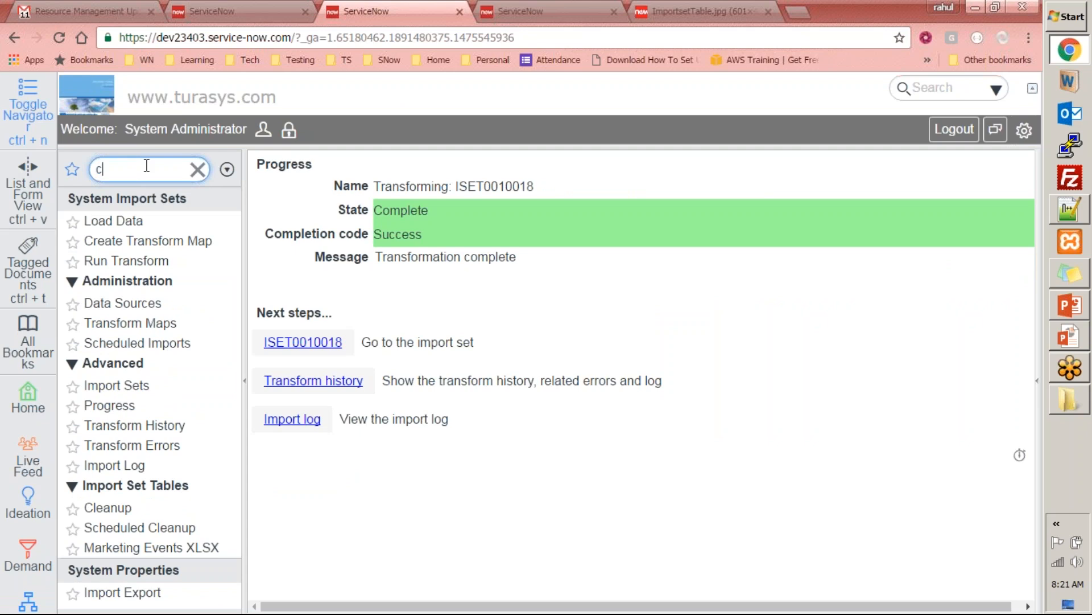
text(mdb_ci)
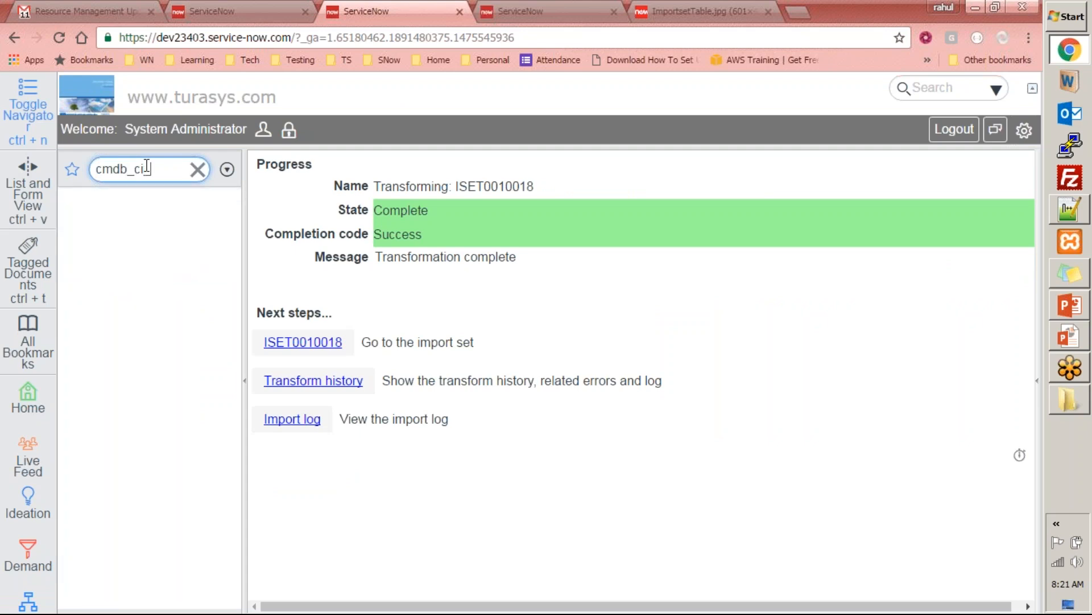
text(_server.list)
key(Return)
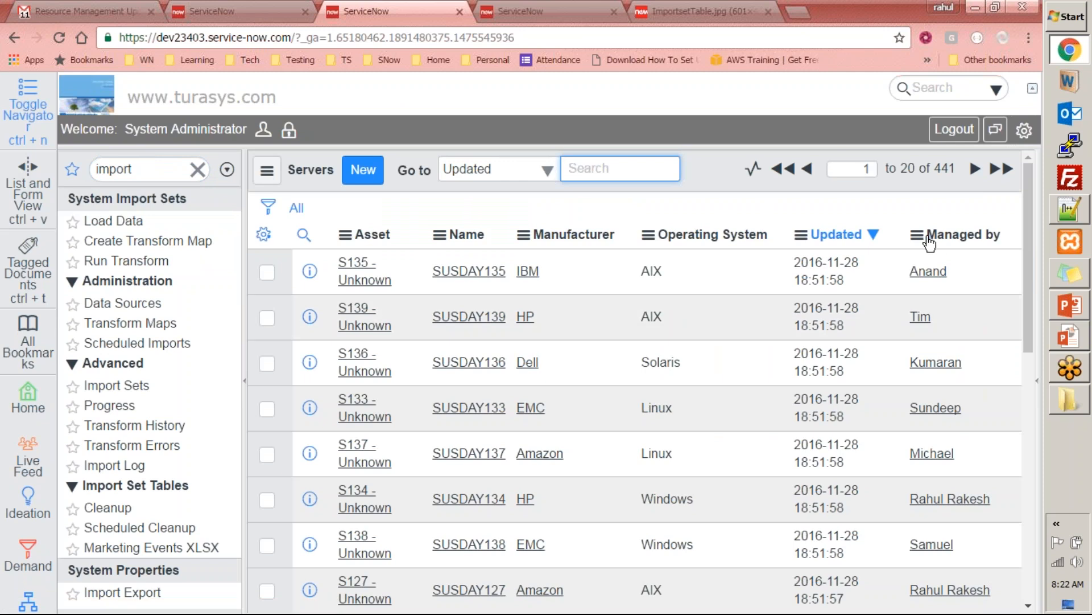
Step: Check the transform's progress page, then refresh the Servers list and check its total record count
click(547, 10)
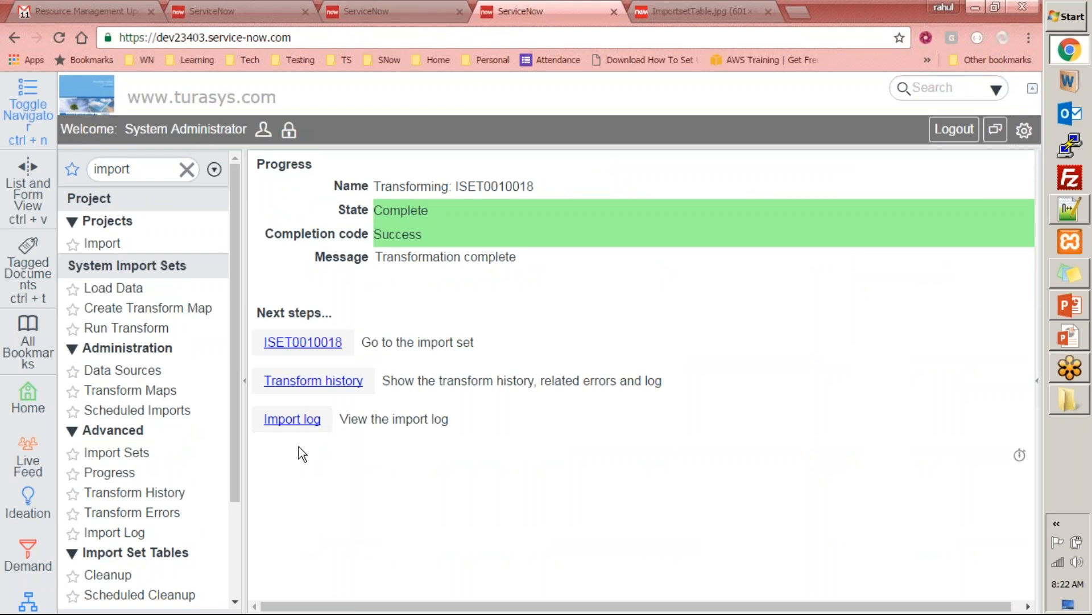
click(387, 11)
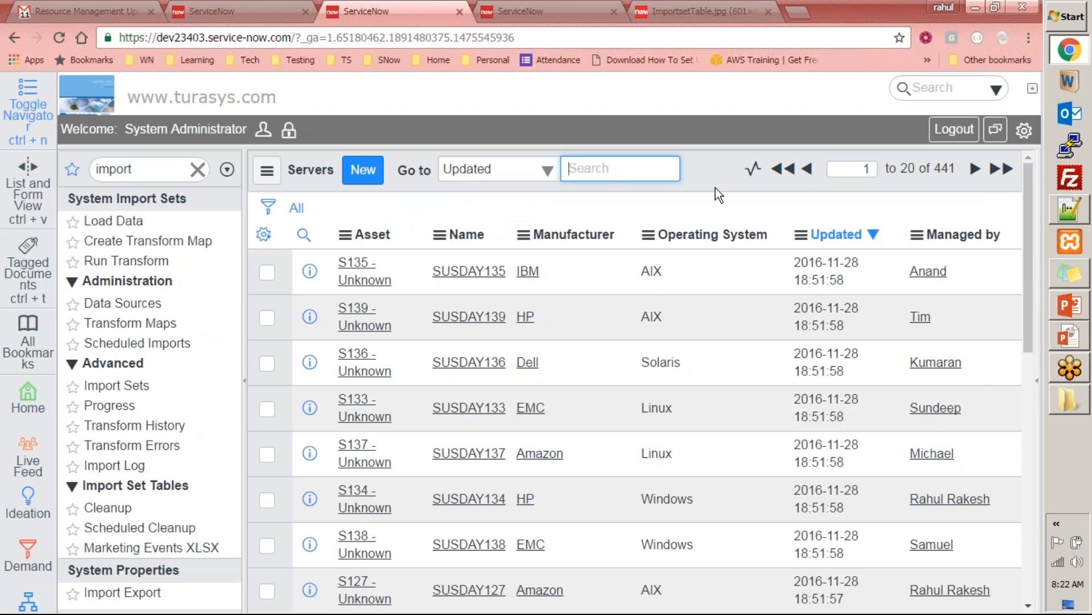
right_click(712, 170)
mouse_move(745, 248)
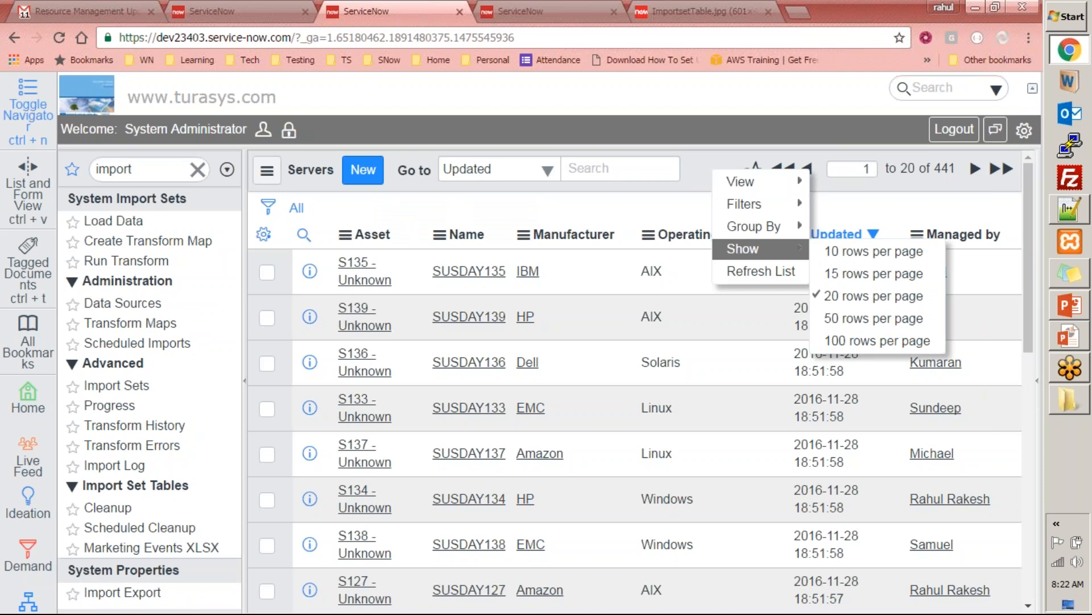
click(755, 271)
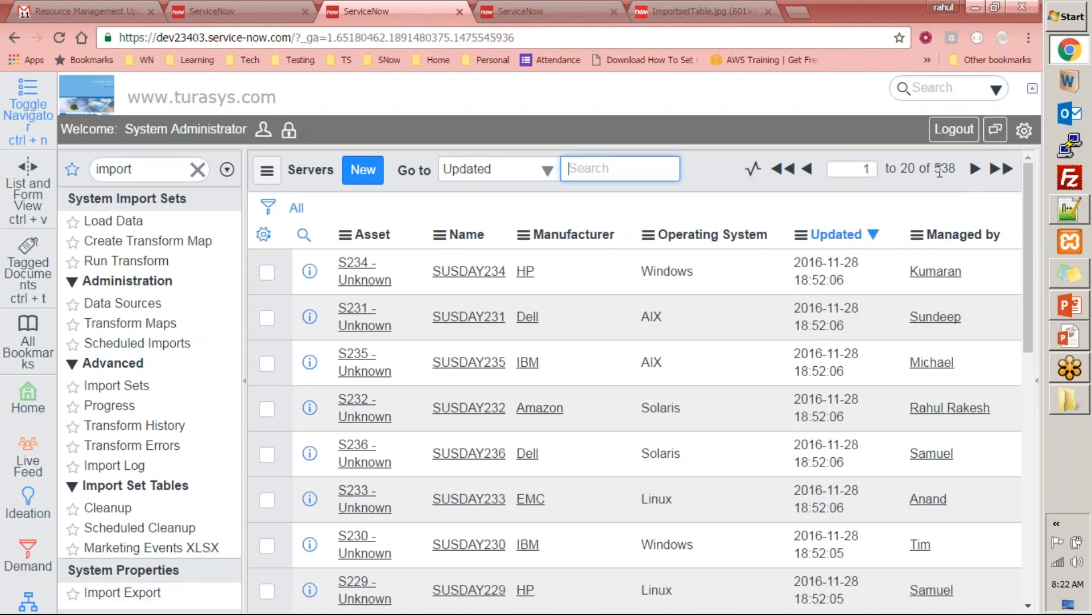
drag(938, 171, 958, 171)
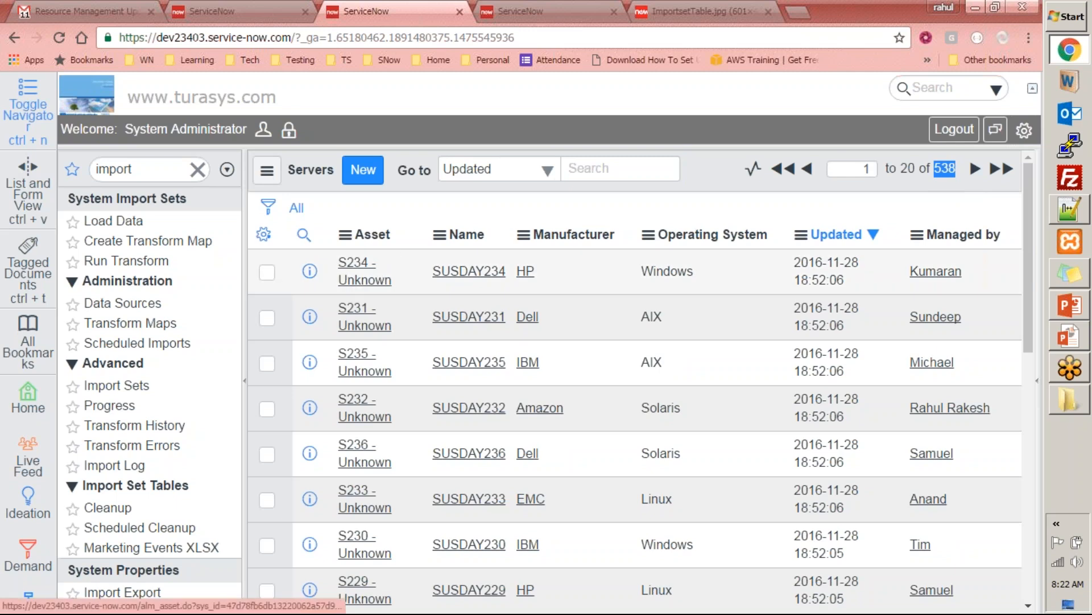
Step: Open the asset record of server SUSDAY234, check its Model and Asset tag fields, and return to the Servers list
click(370, 273)
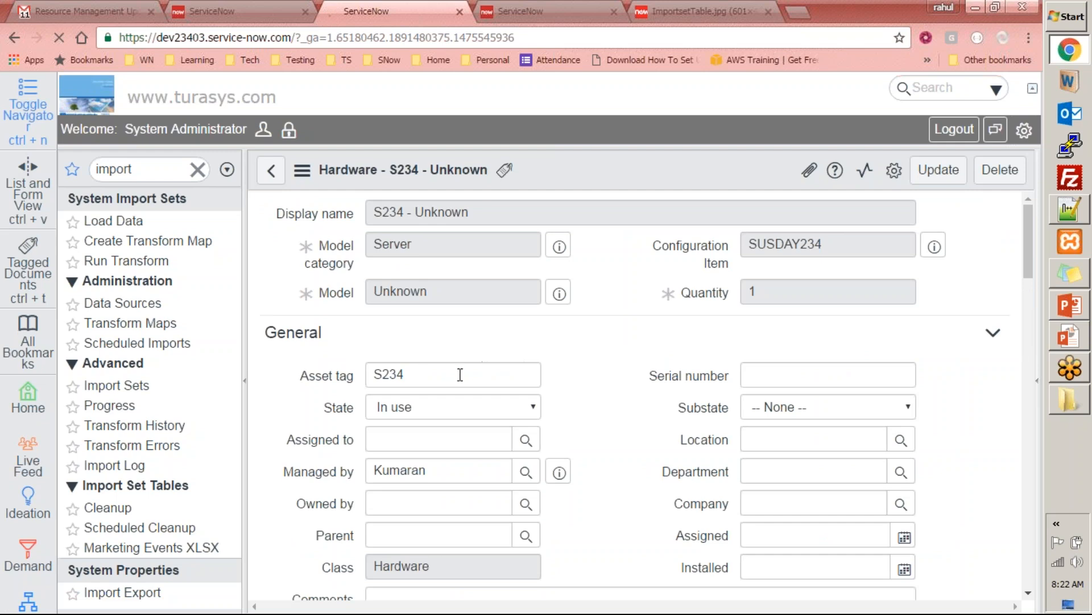
drag(461, 374, 371, 376)
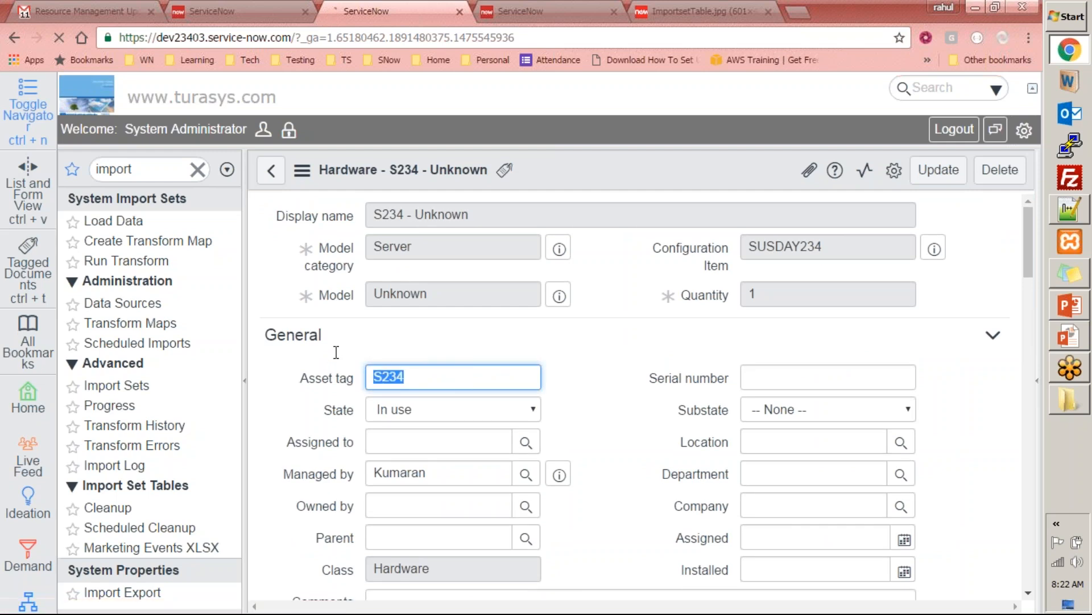
click(387, 290)
double_click(387, 291)
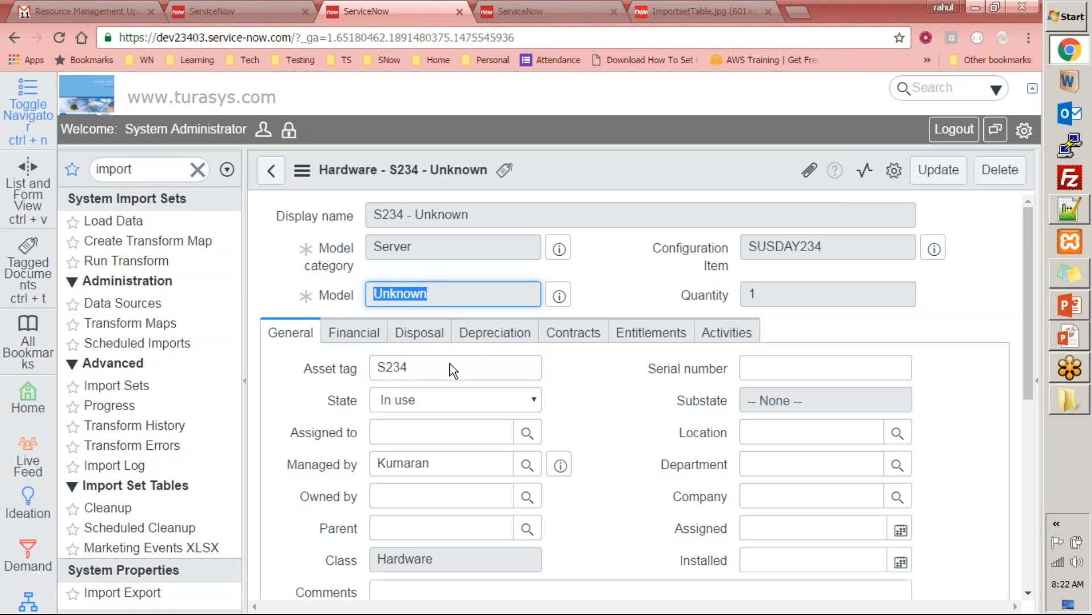
double_click(401, 370)
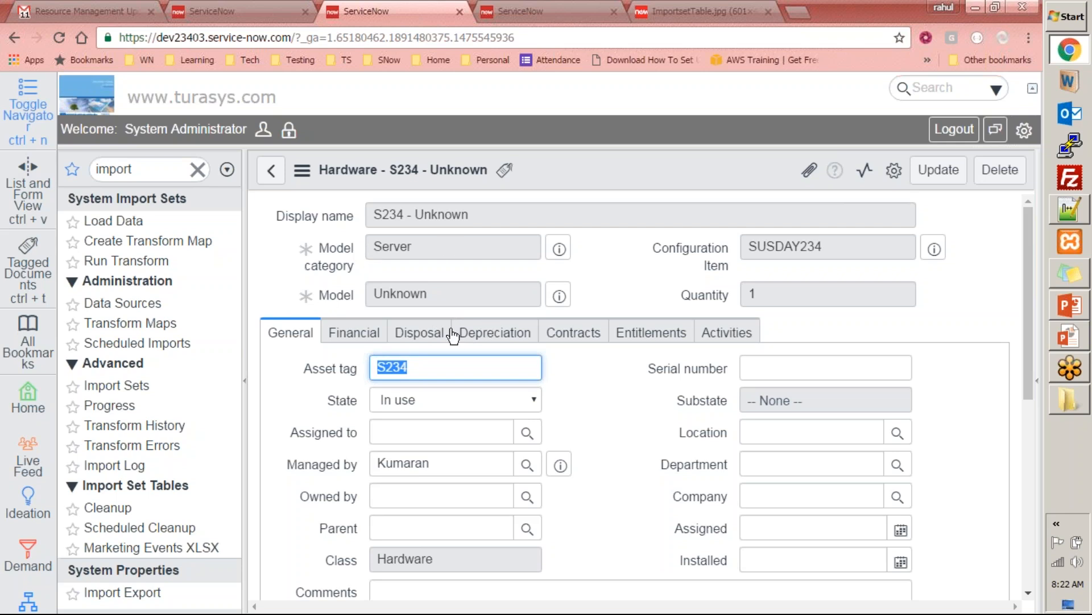
click(450, 370)
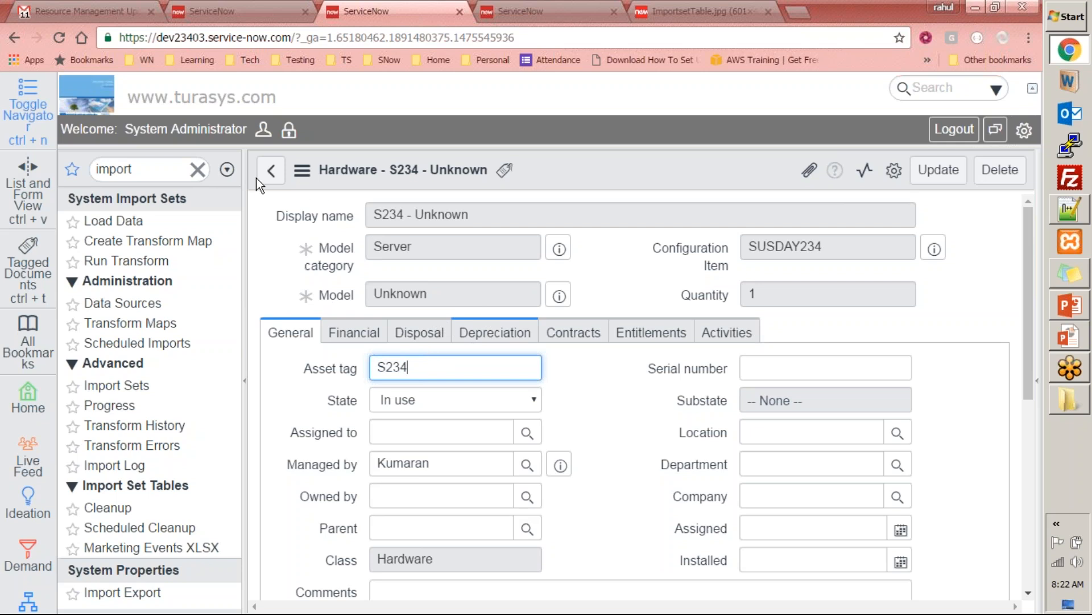
key(Return)
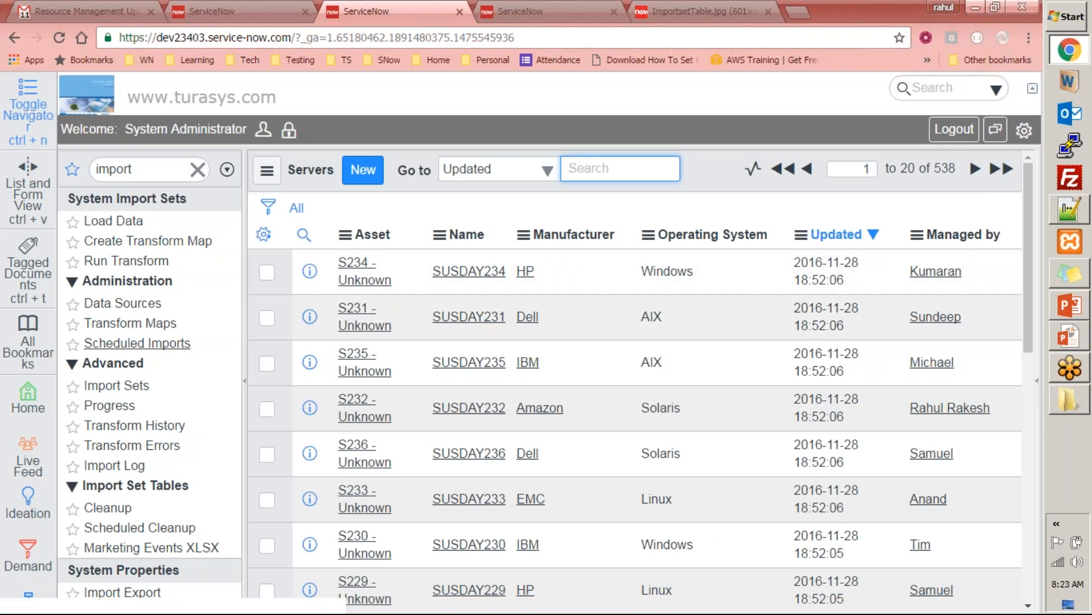
Step: Open the Server Import Transformation Map from the table transform maps and enable Run script
click(142, 323)
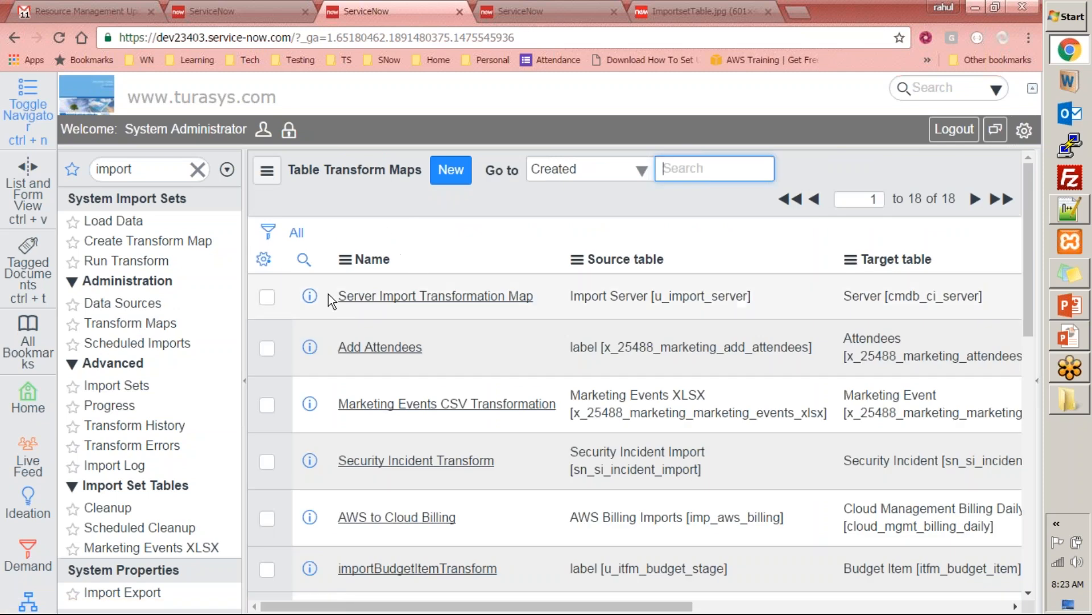
click(422, 296)
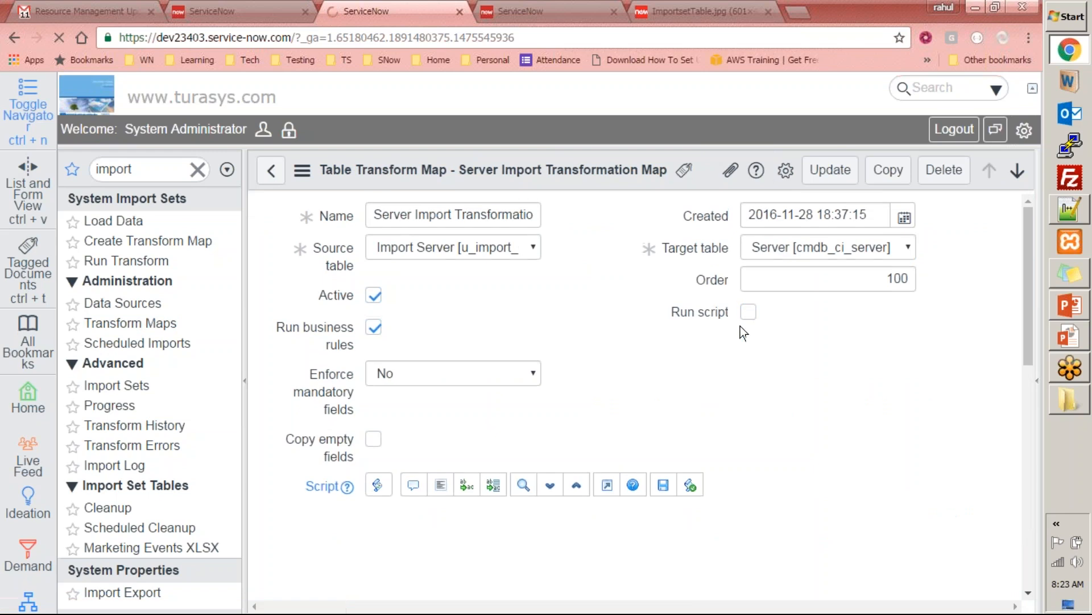
click(749, 313)
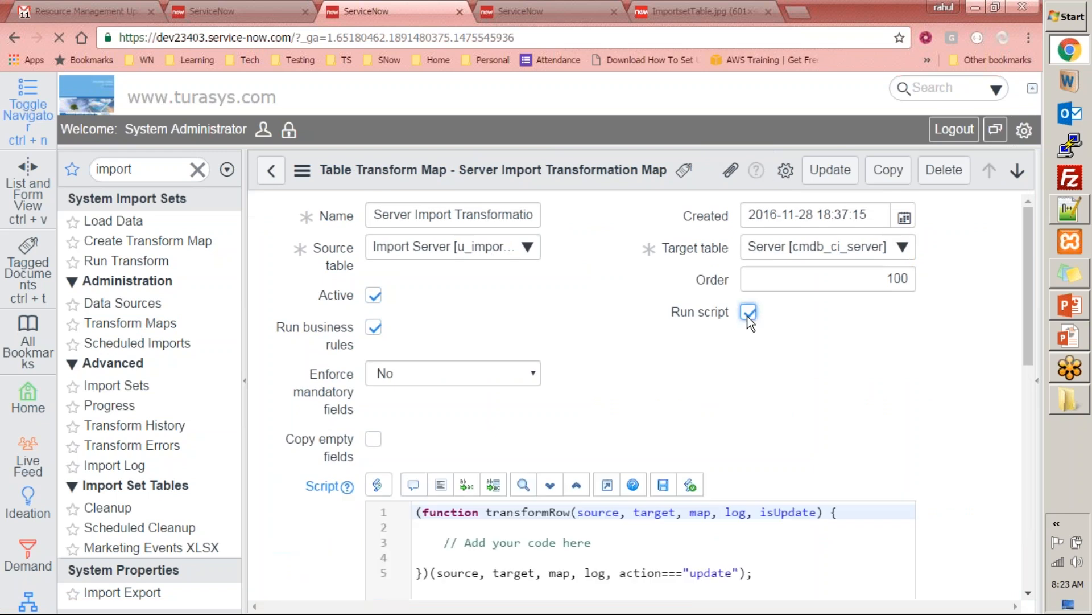
Step: Add the line target.model_number = ''; below the comment in the map's transformRow script
scroll(765, 327, down, 1)
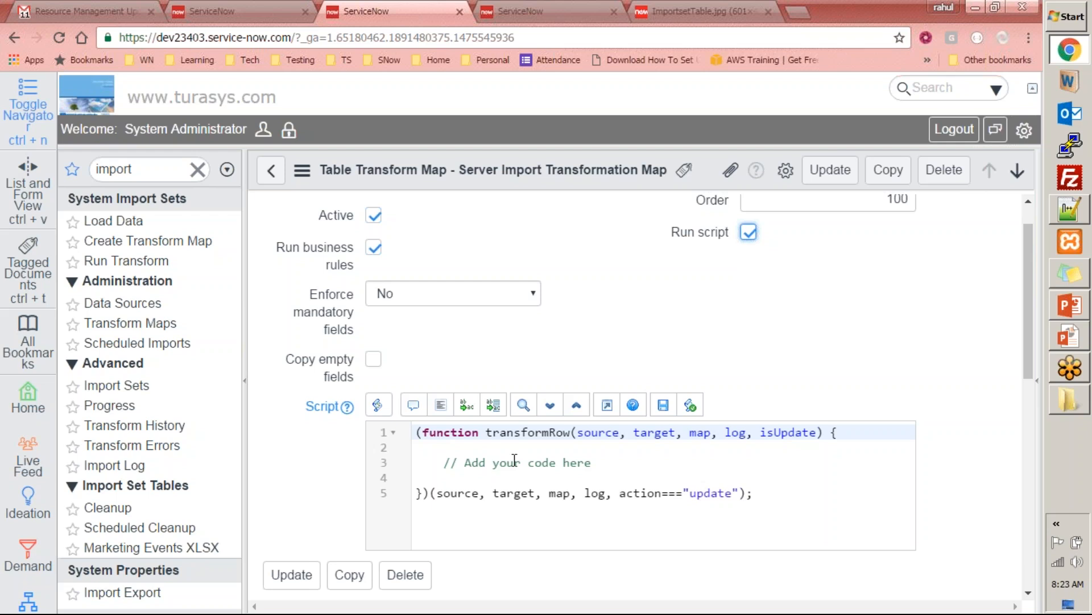
click(625, 461)
key(Return)
key(Return)
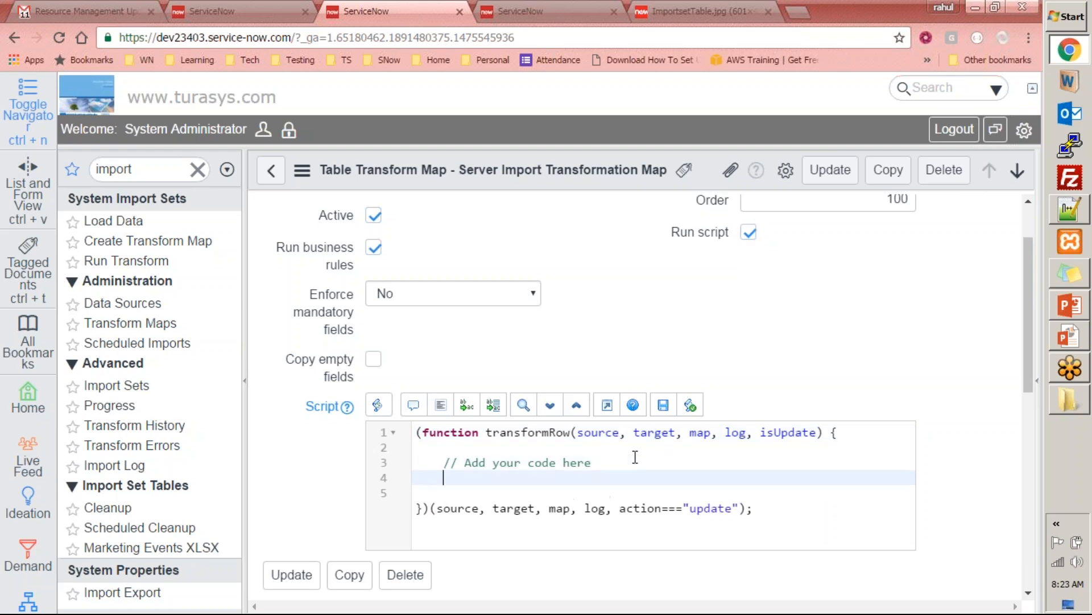
text(targ)
click(635, 457)
text(et)
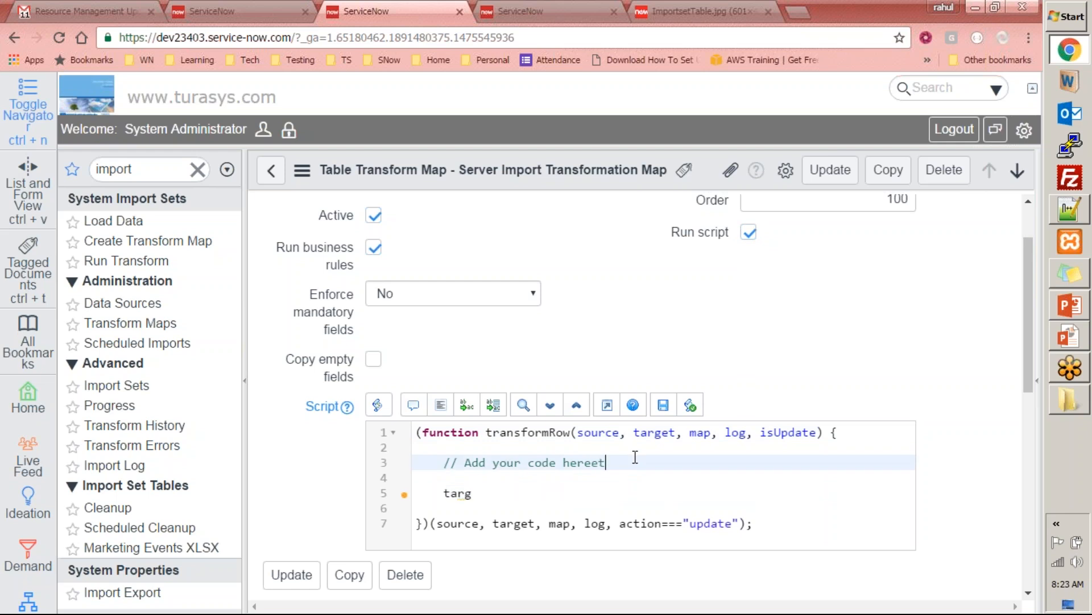
key(Down)
key(Down)
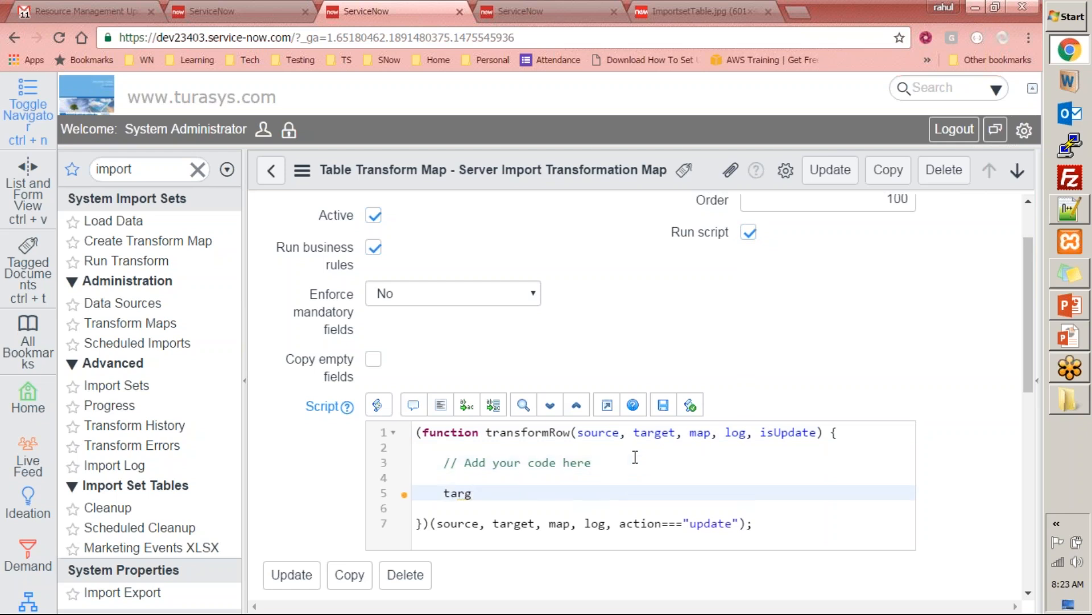
text(.model)
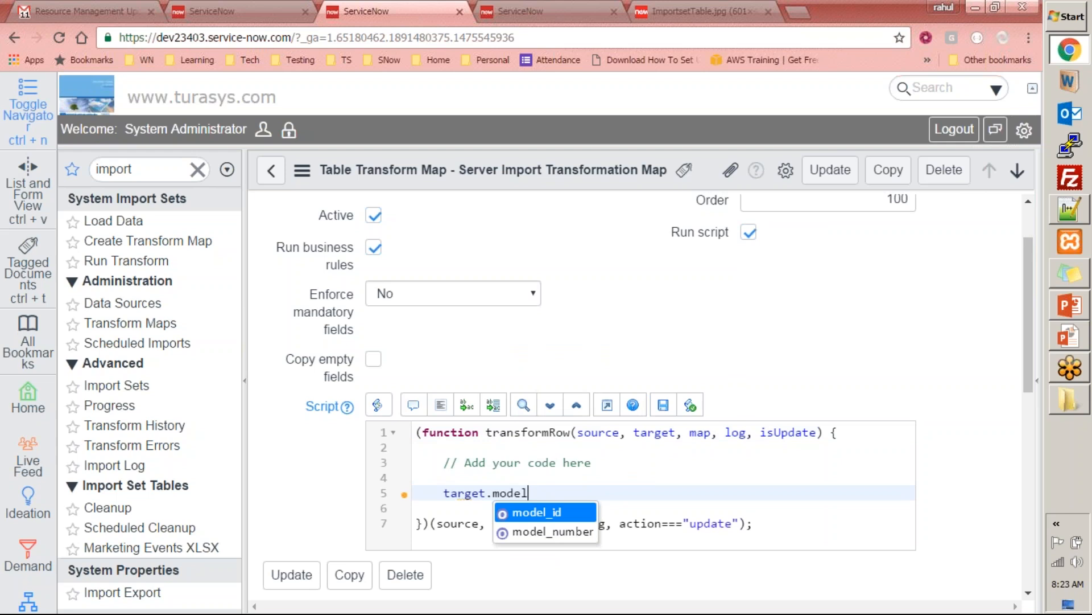
key(Down)
key(Return)
text(= '';)
click(501, 9)
click(370, 11)
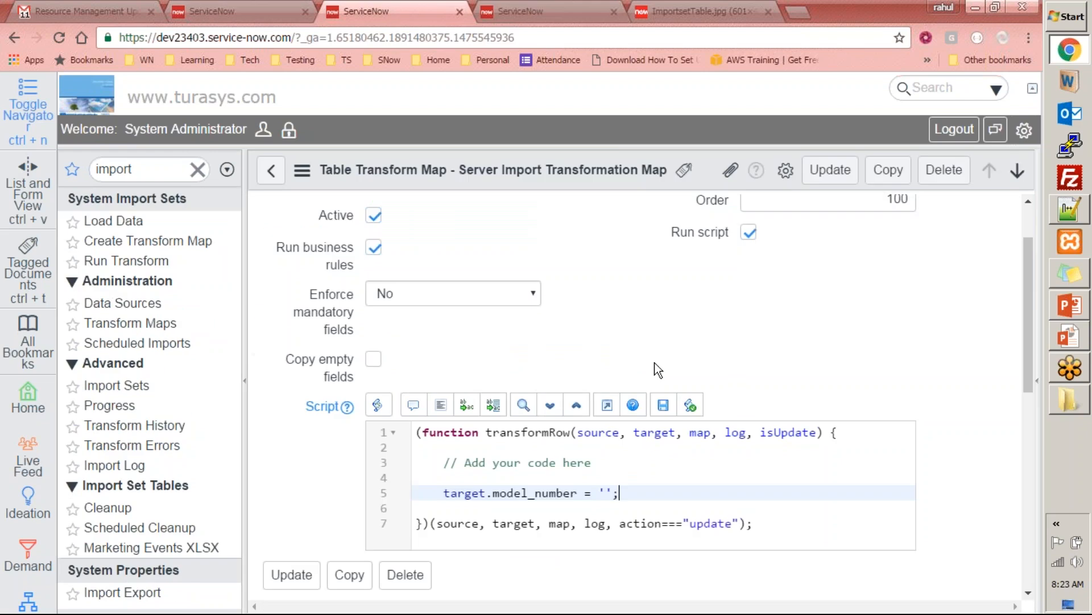
Step: Set the value assigned to target.model_number to 'computer' and review the complete script
text(hardw)
key(BackSpace)
key(BackSpace)
key(BackSpace)
key(BackSpace)
text(computer)
double_click(527, 489)
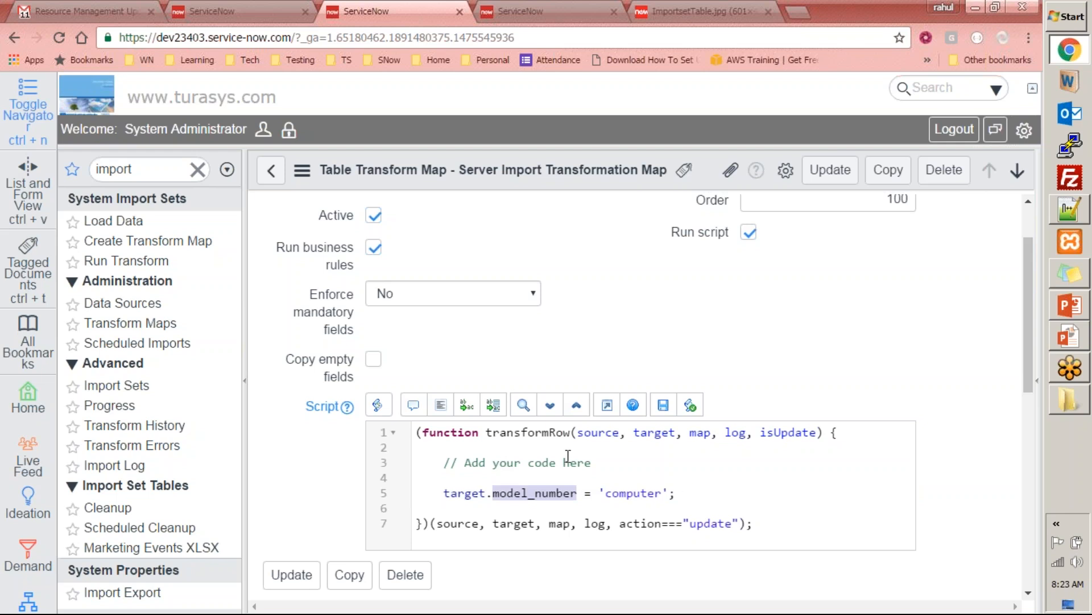
double_click(630, 492)
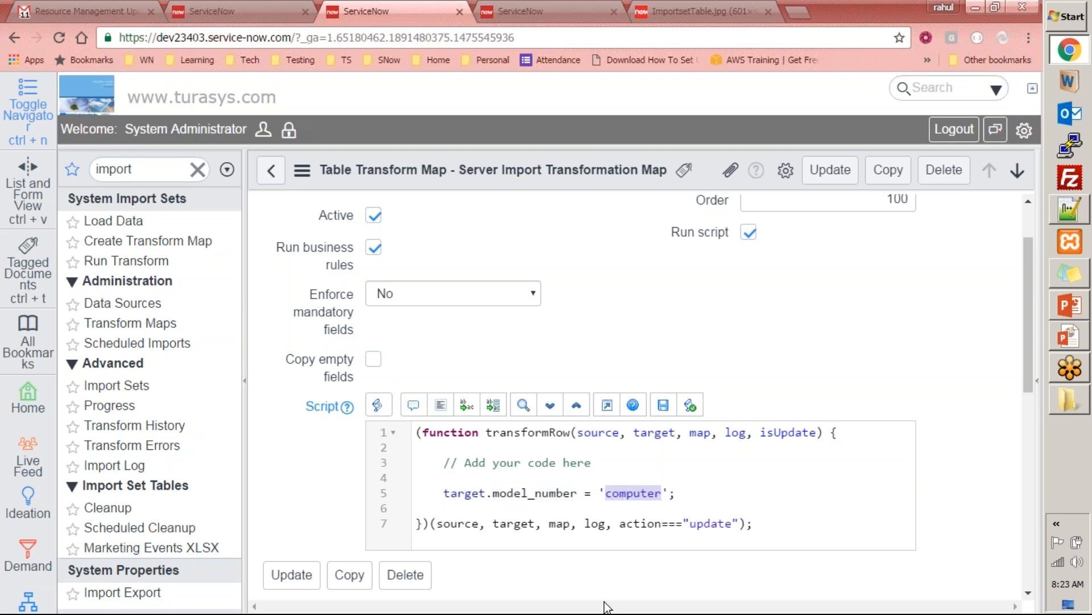
drag(417, 432, 476, 531)
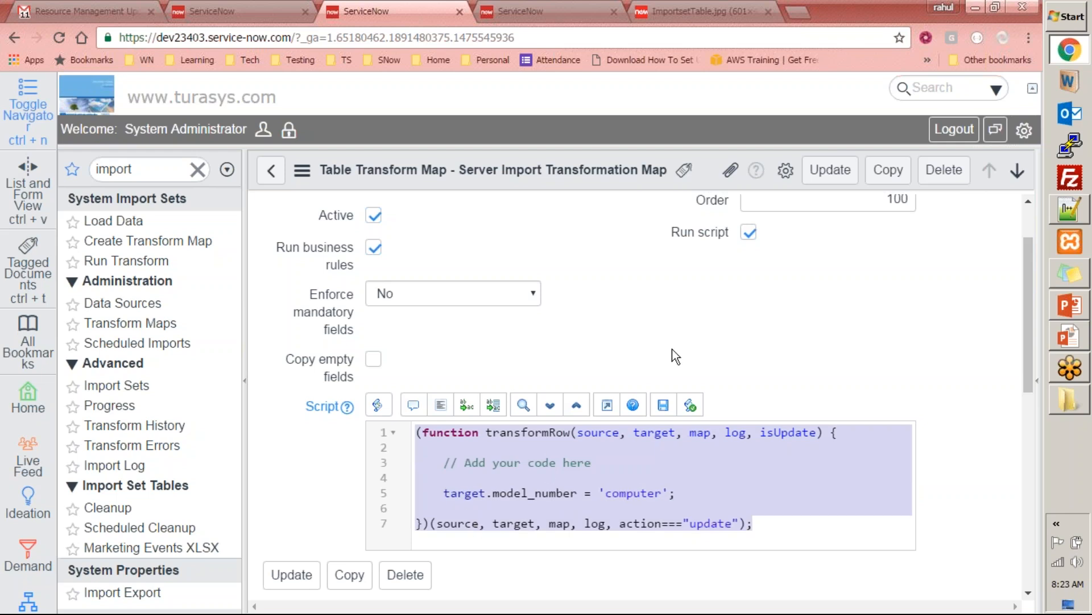
Step: Disable Run script and leave the transform map for Data Sources, discarding the unsaved changes
click(748, 233)
scroll(623, 381, up, 1)
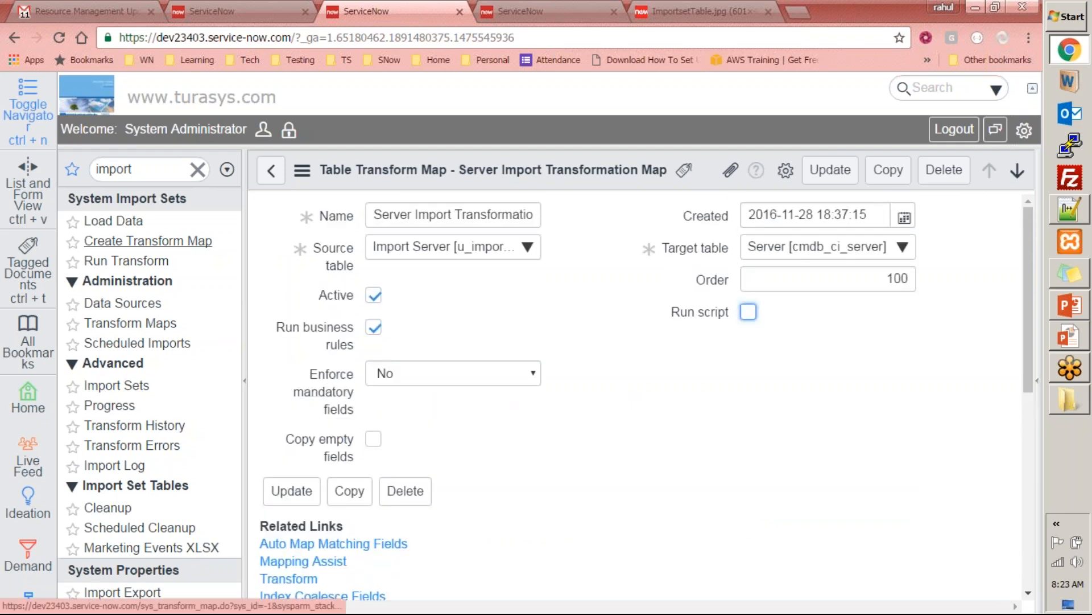
click(123, 303)
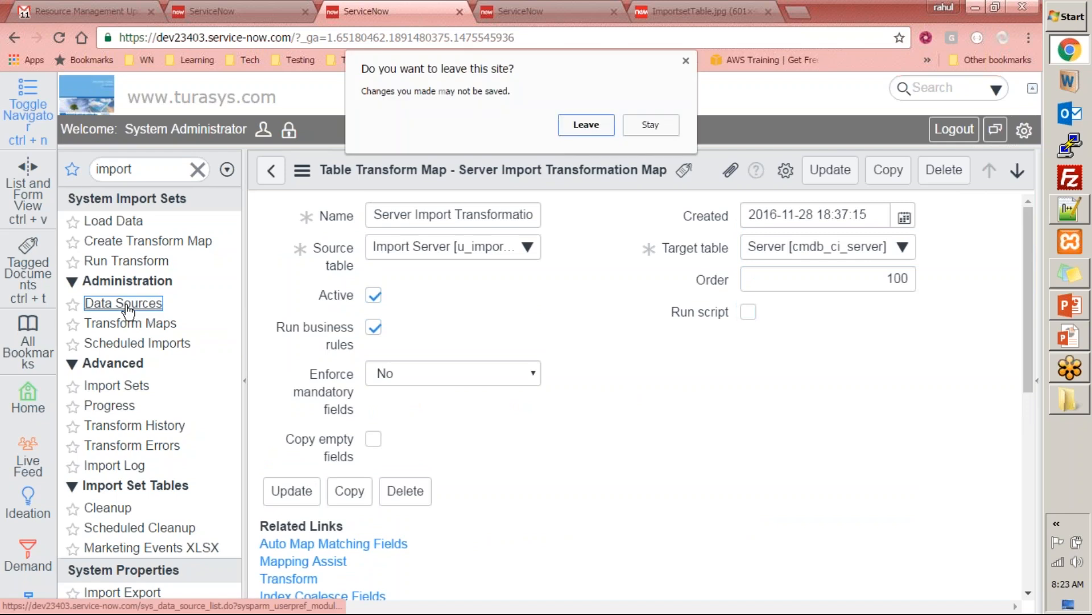
click(574, 125)
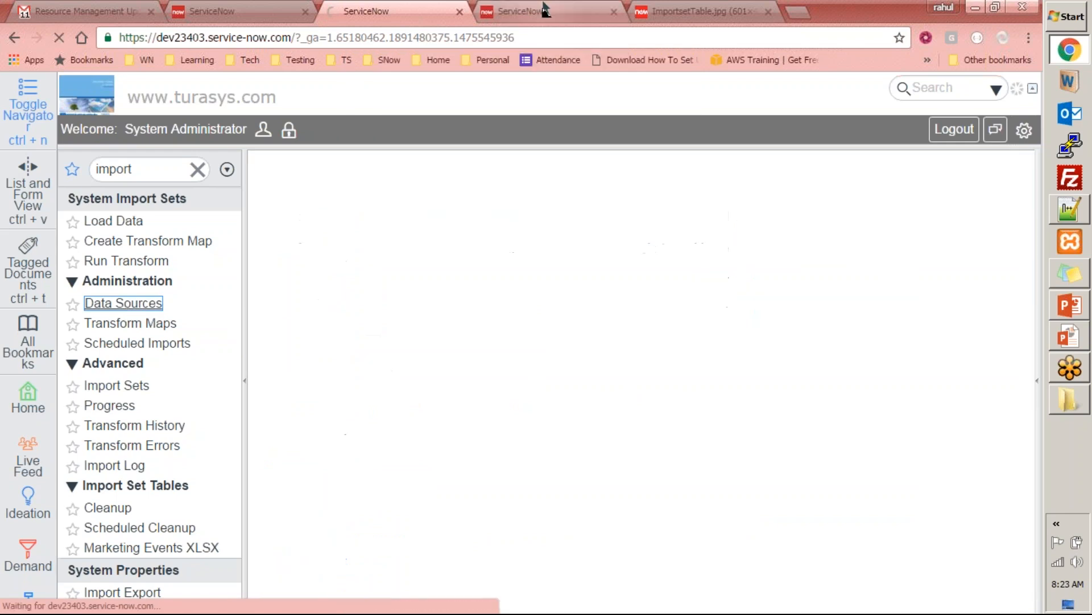
Step: Return to the transform progress page, open its import log, and examine the messages logged today
click(544, 7)
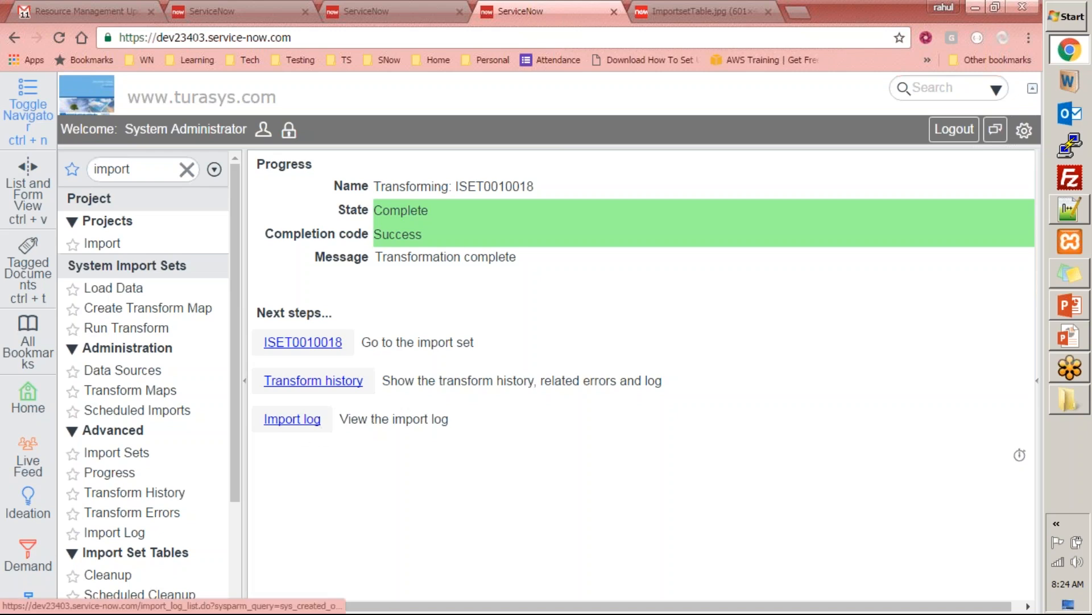
click(308, 424)
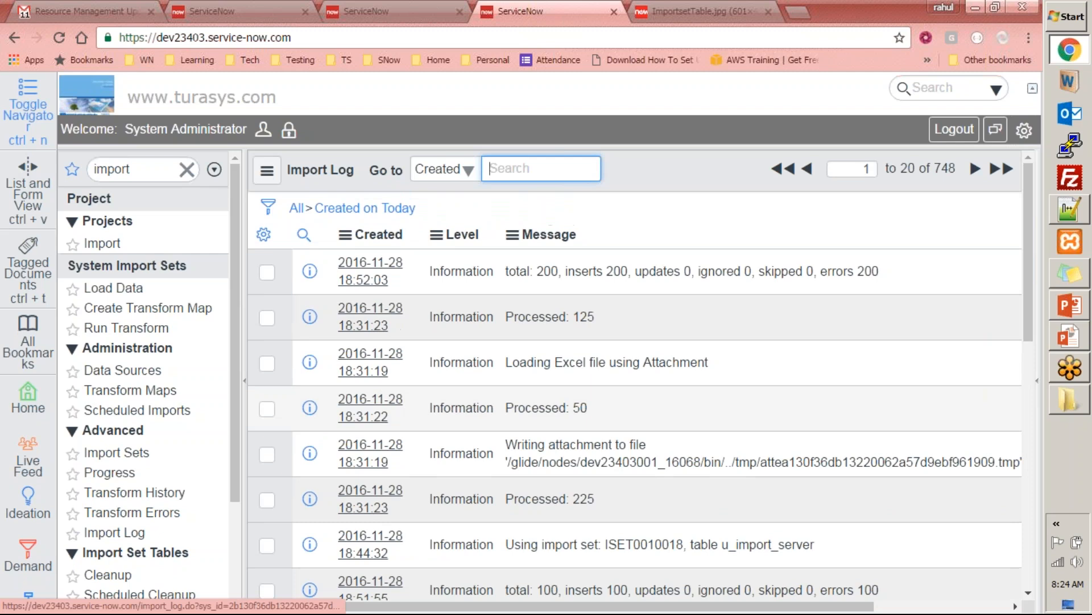
scroll(376, 398, down, 5)
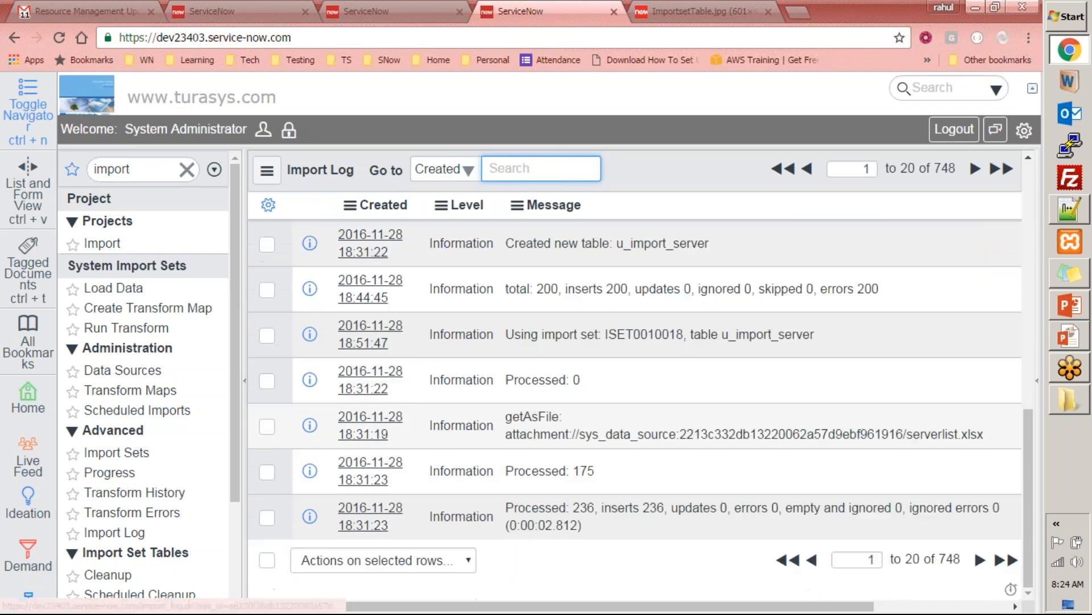
scroll(364, 380, up, 5)
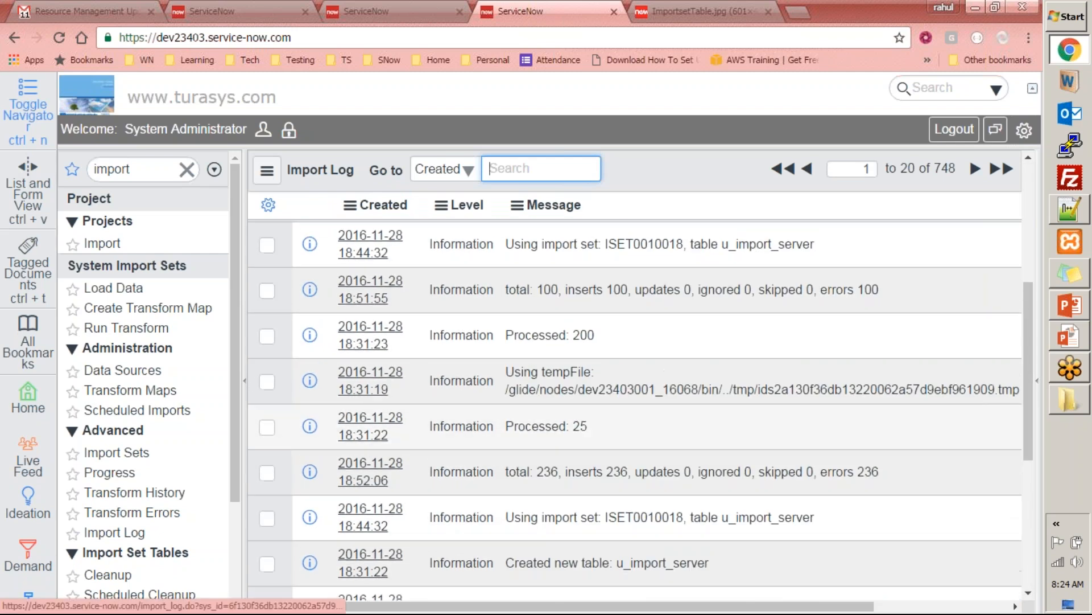
scroll(370, 421, down, 3)
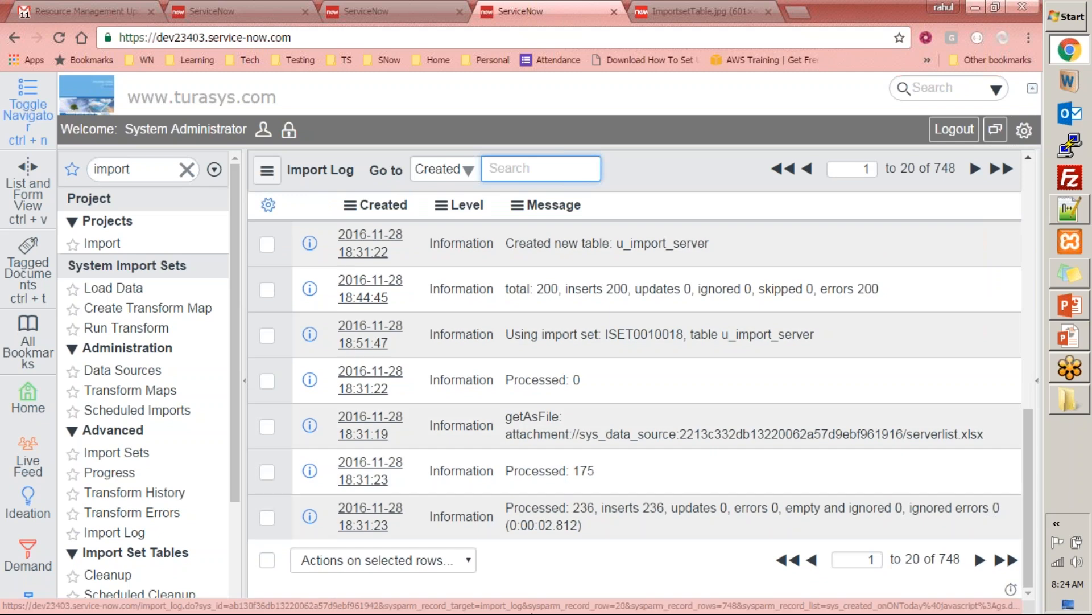
scroll(370, 421, up, 5)
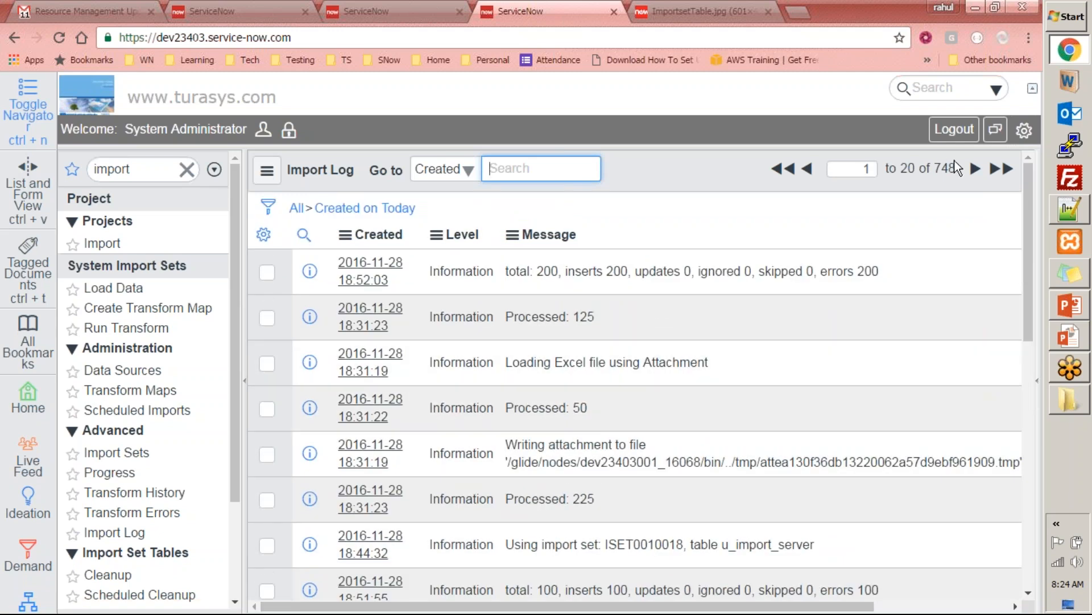
drag(959, 169, 934, 169)
scroll(367, 461, down, 5)
scroll(367, 461, up, 5)
scroll(699, 427, down, 5)
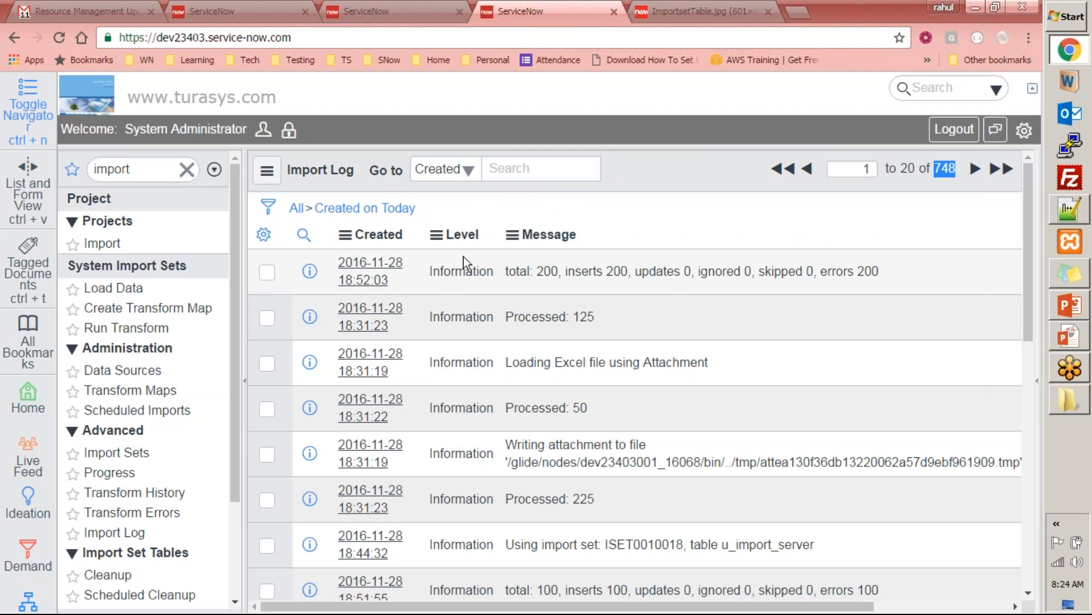
drag(882, 270, 822, 272)
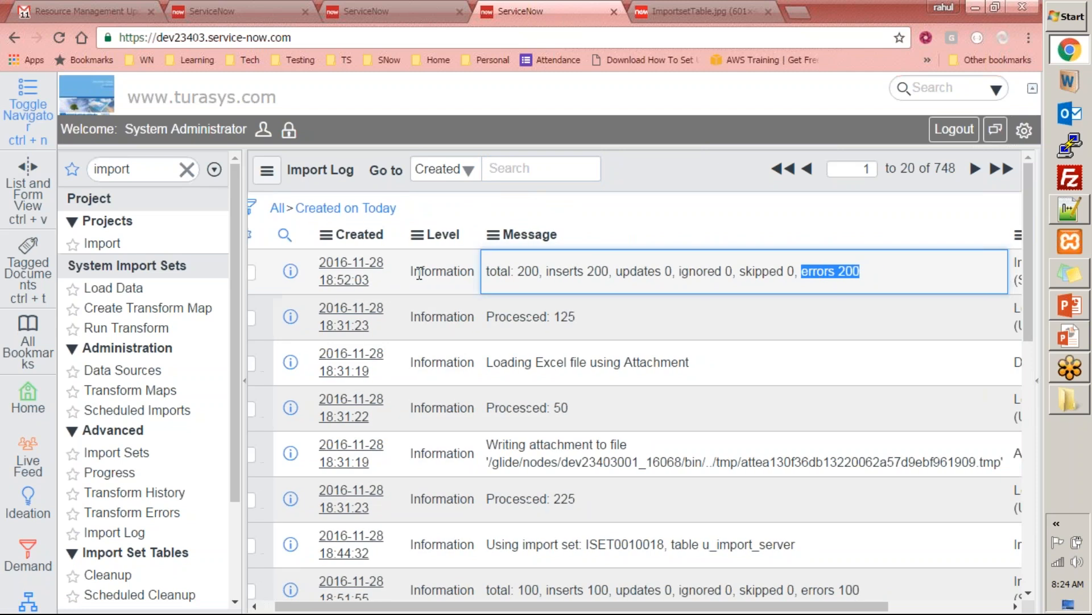
click(370, 264)
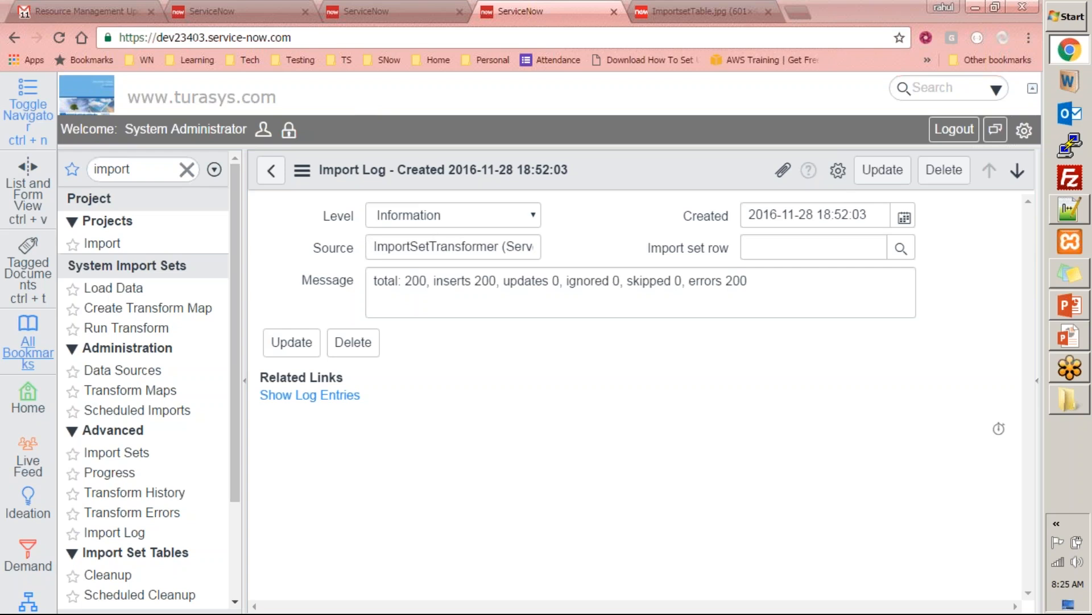
Step: Check the import sets list and mark the Import Server [u_import_server] table for deletion in the import set table cleanup
click(111, 453)
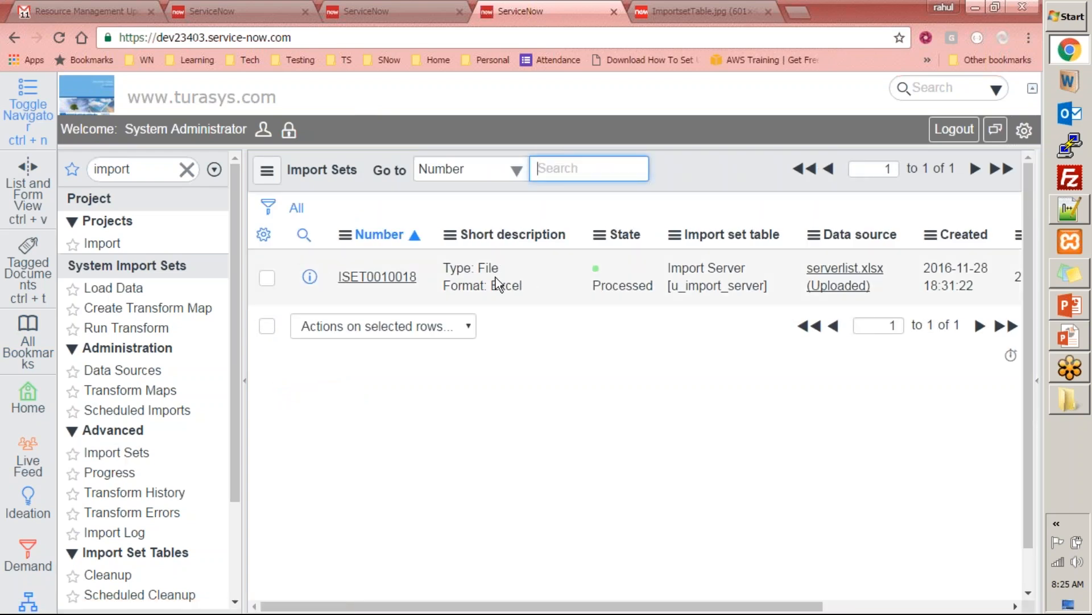
drag(236, 300, 228, 407)
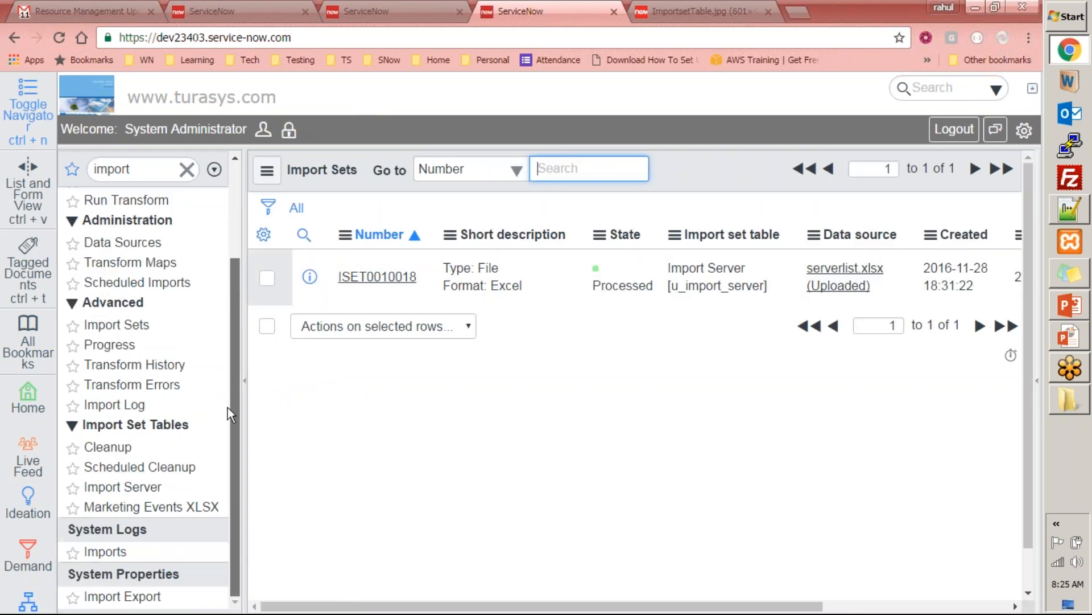
click(111, 448)
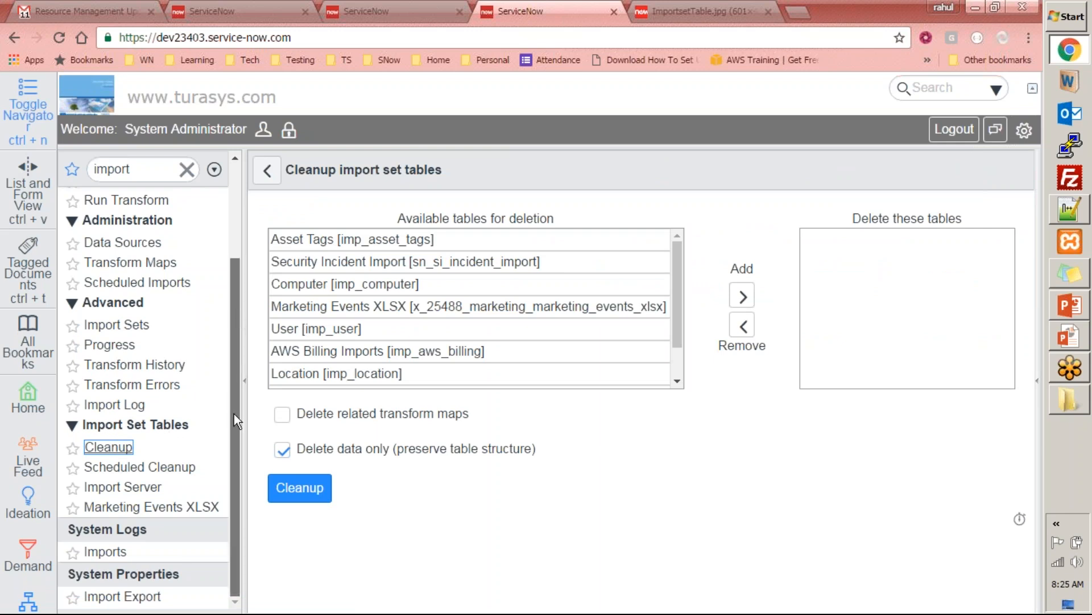
click(107, 448)
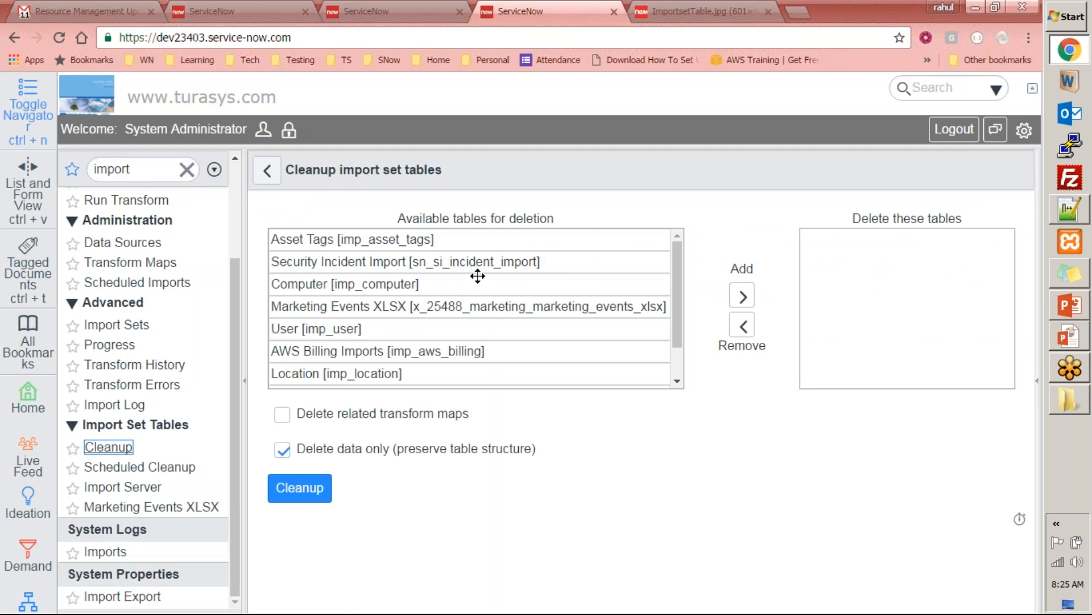
drag(680, 263, 677, 297)
double_click(341, 354)
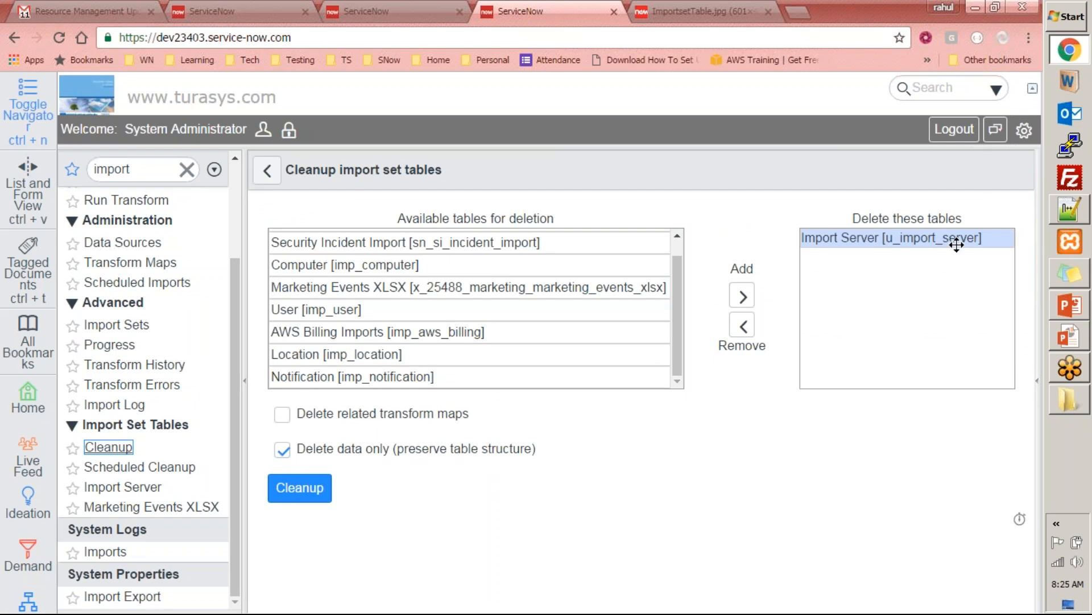
Step: Include related transform maps in the deletion, disable Delete data only (preserve table structure), and run the cleanup
click(280, 414)
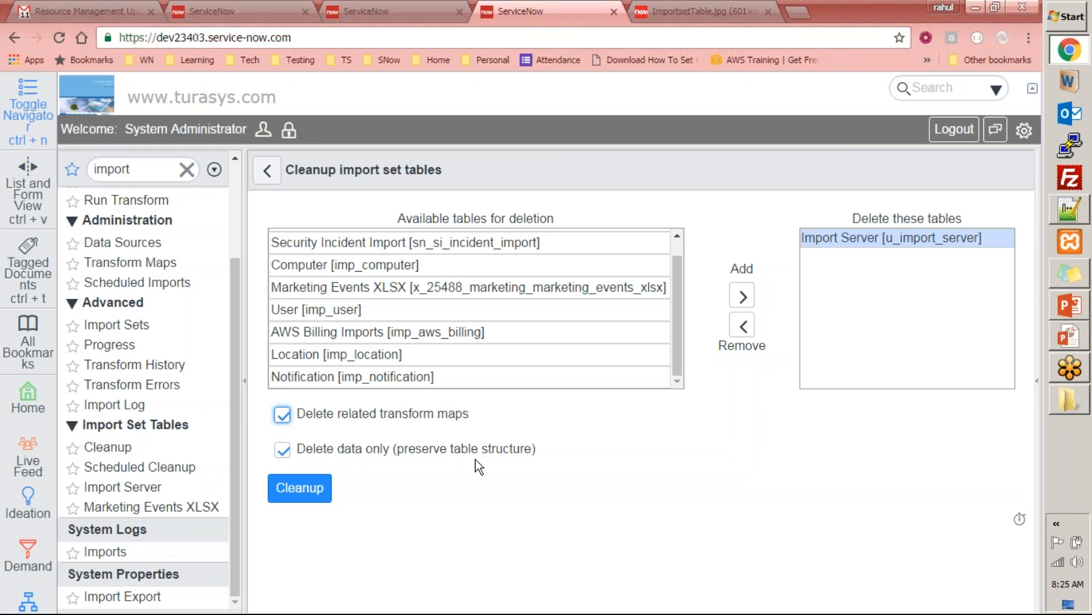
click(287, 453)
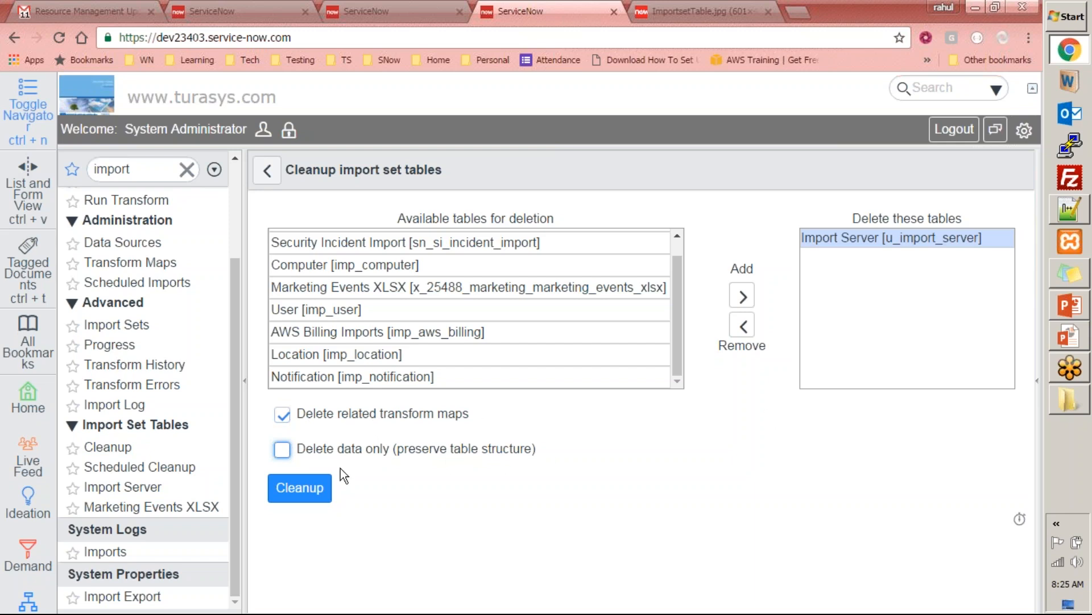
click(295, 500)
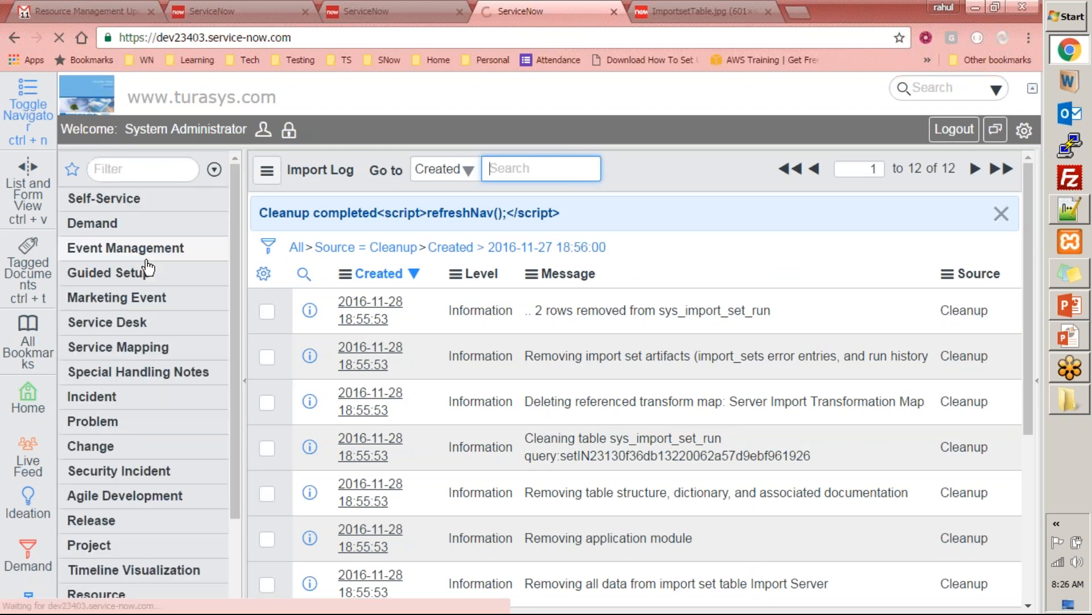
Step: Filter the navigator by "import" and check the transform maps and import sets lists after the cleanup
text(import)
click(137, 390)
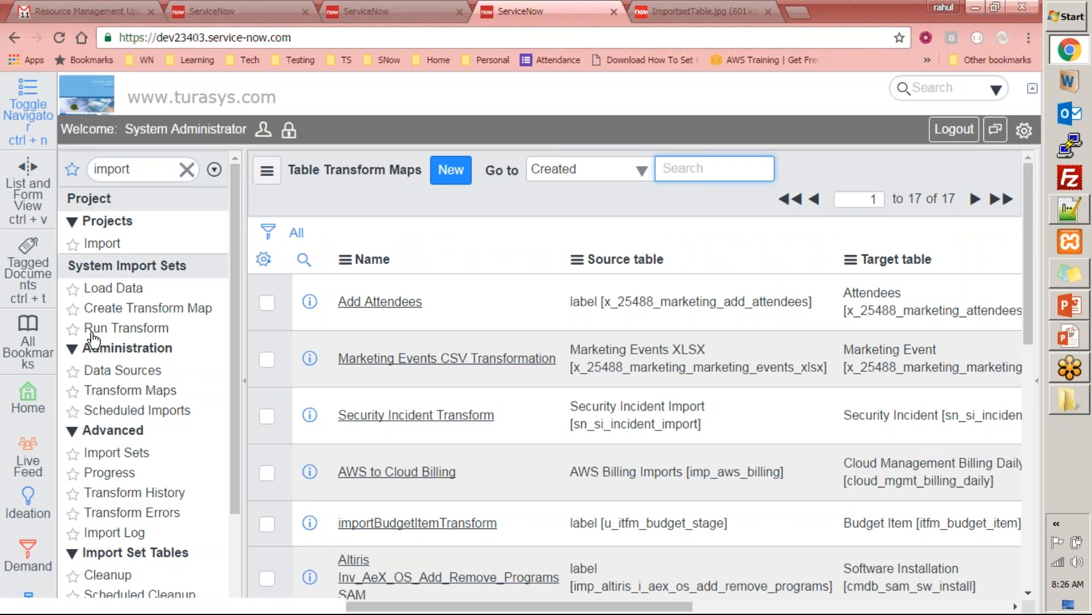
click(117, 452)
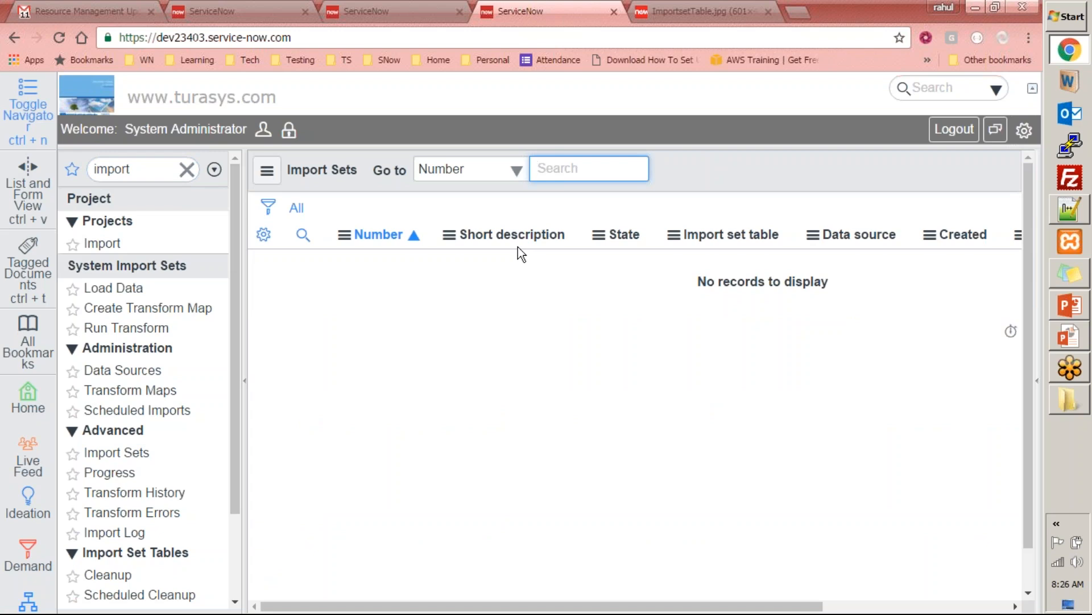
Step: Open the scheduled cleanup job Import Set Deleter and examine its script
scroll(230, 374, down, 2)
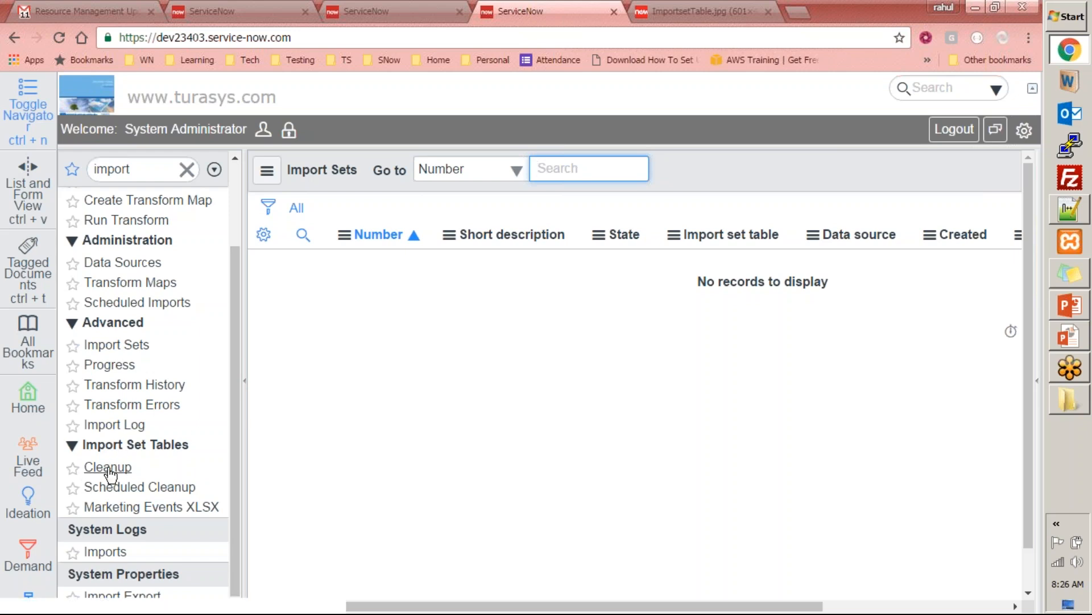
click(122, 487)
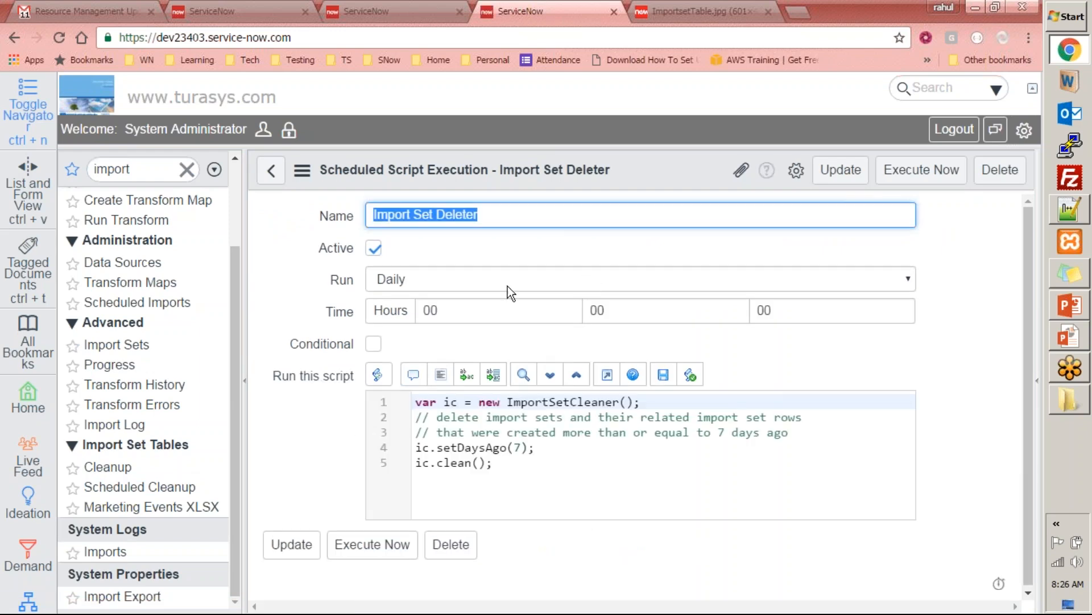
click(529, 462)
drag(417, 401, 495, 469)
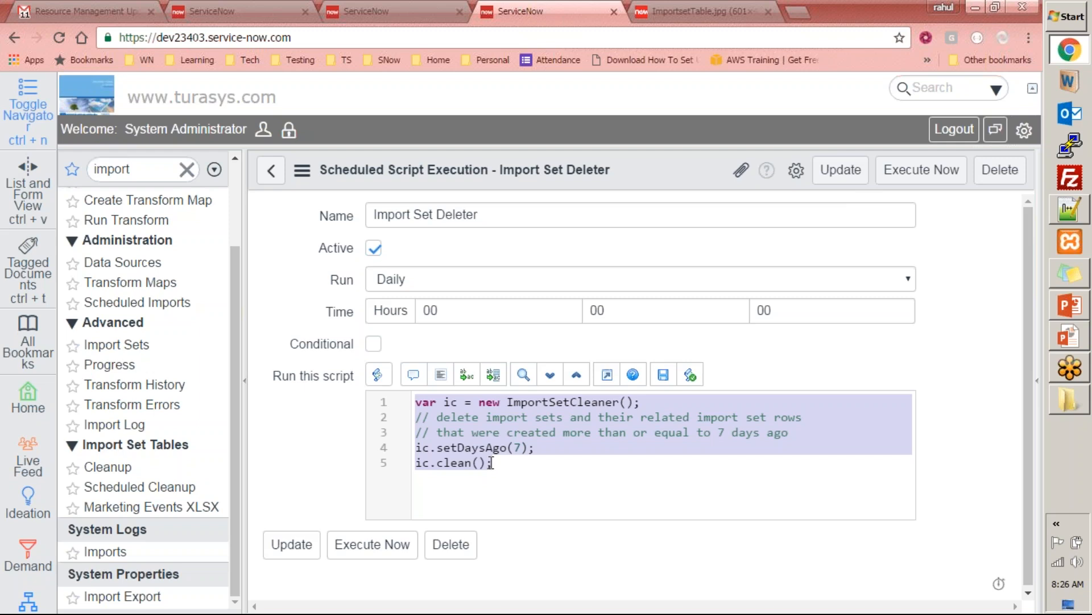
drag(514, 465, 391, 402)
Step: Return to the import set table cleanup page, and check today's import log and the import set row errors
click(108, 466)
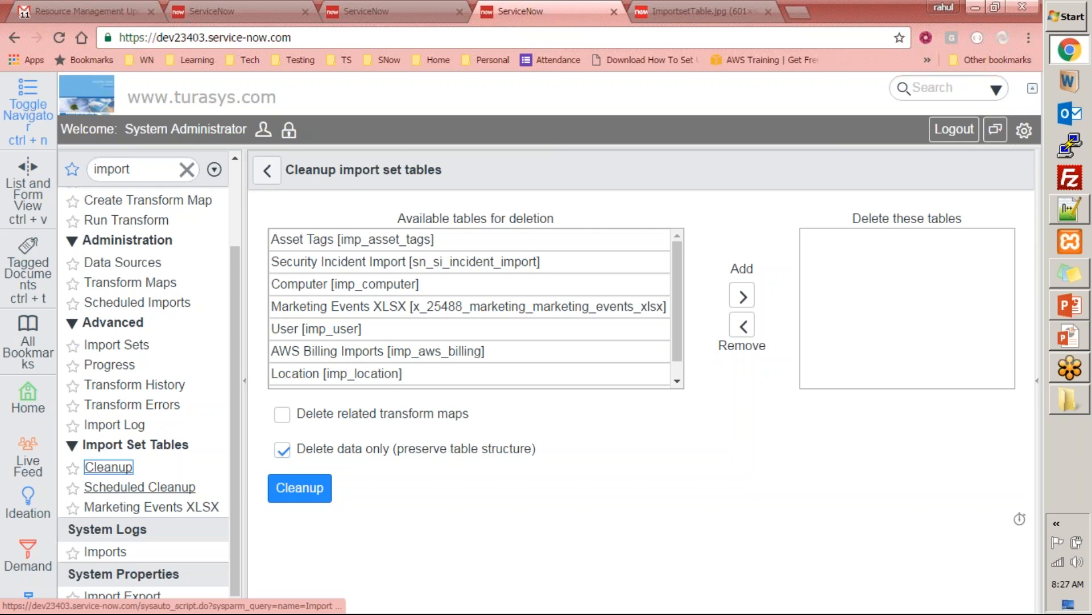
drag(231, 421, 237, 384)
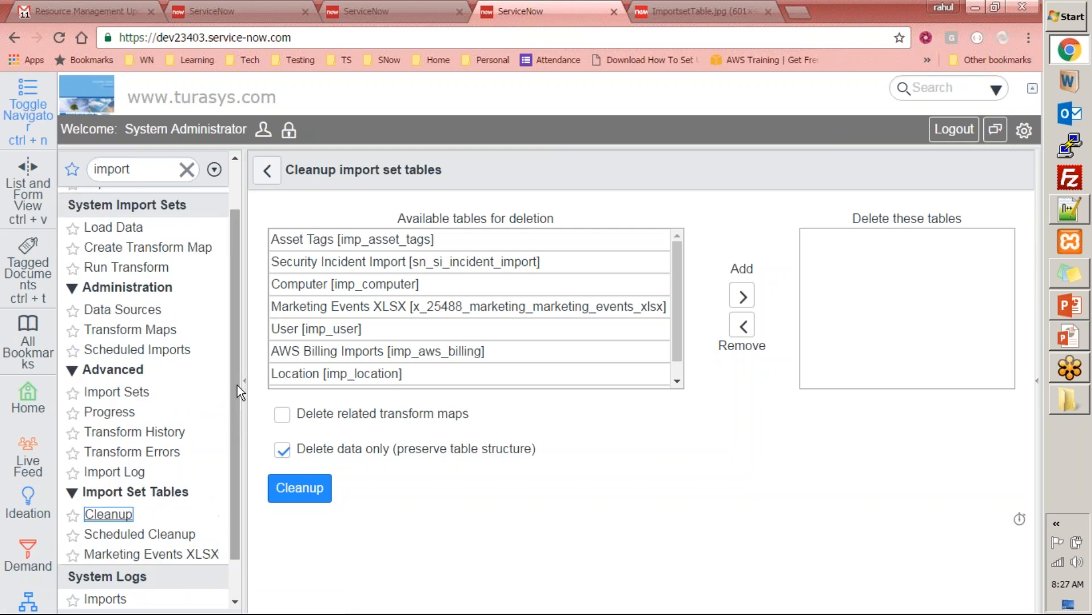
click(125, 478)
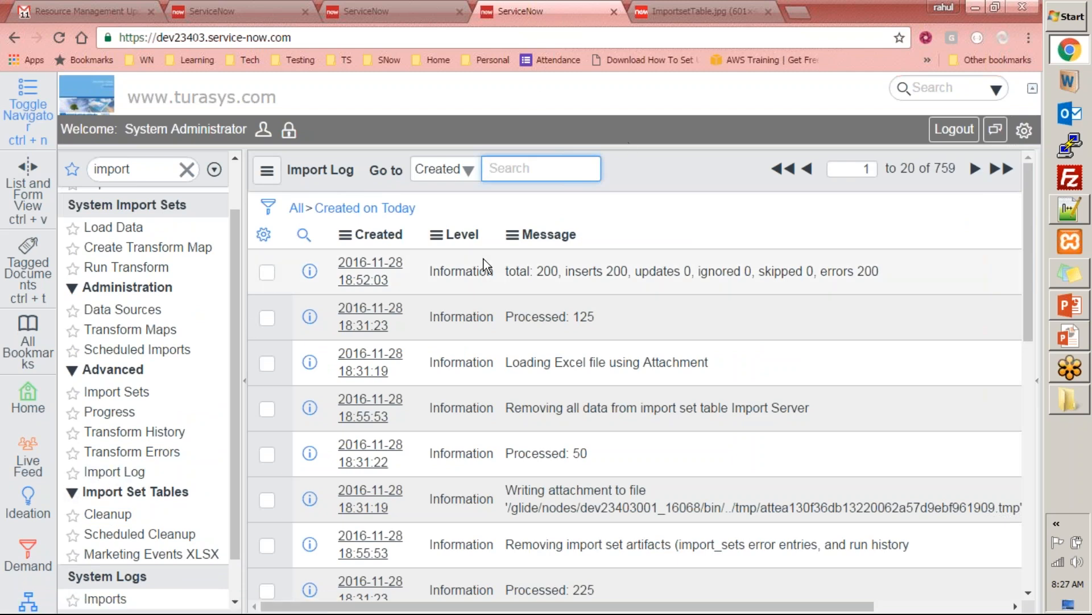
click(125, 475)
click(134, 454)
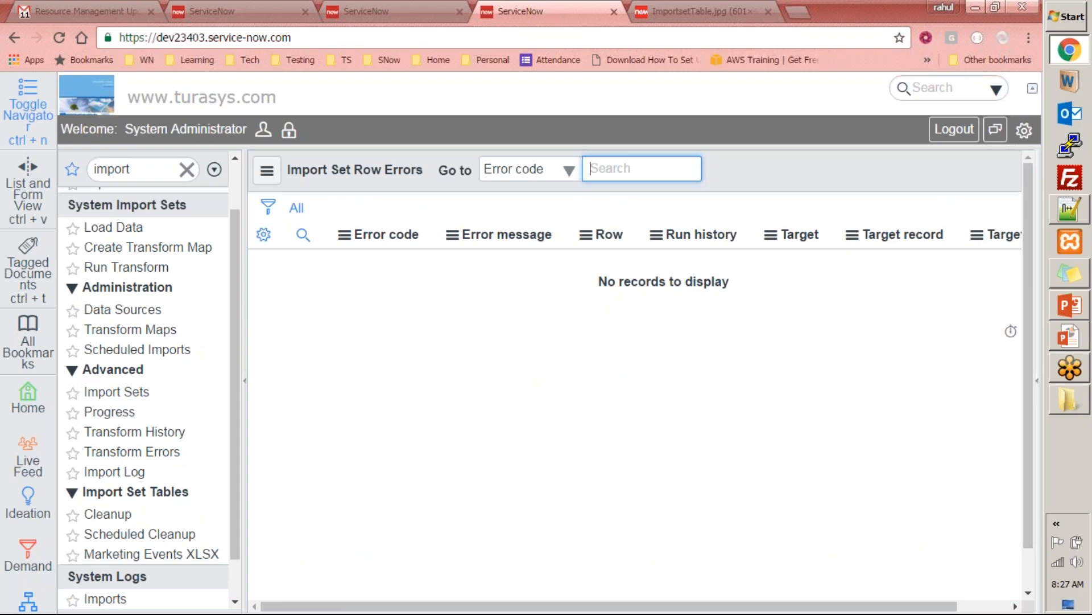
Step: Look through the transform histories and the import progress workers
click(89, 436)
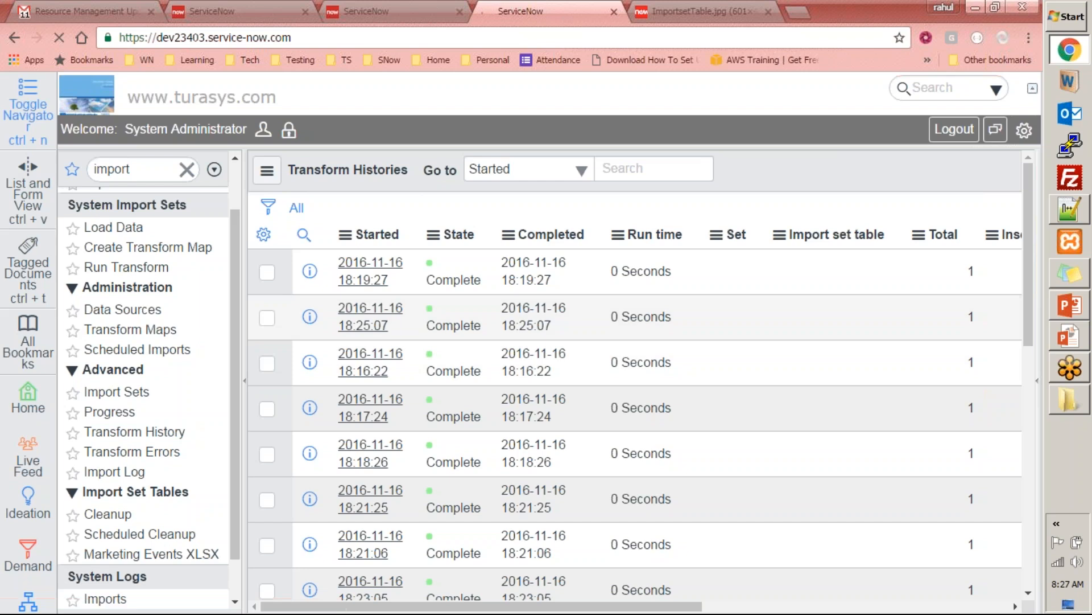
scroll(641, 417, down, 6)
scroll(642, 417, down, 3)
scroll(638, 427, up, 10)
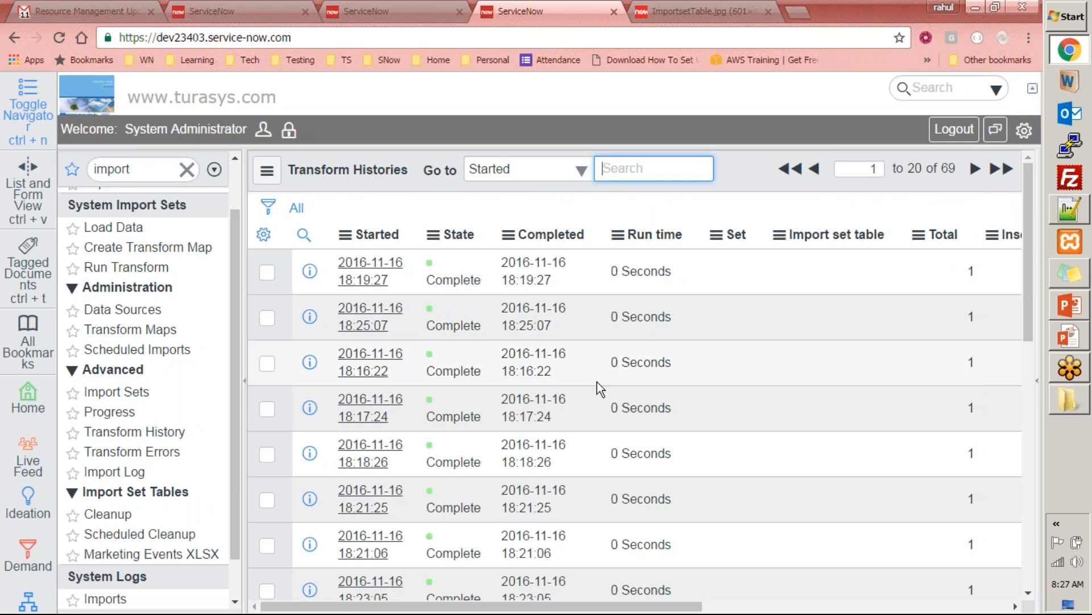
click(107, 413)
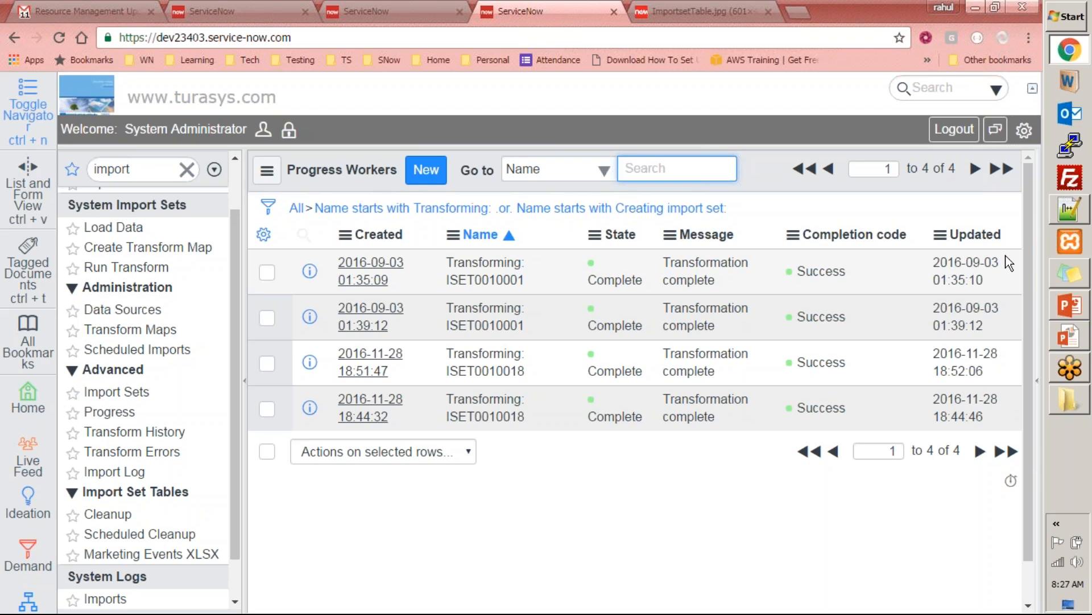
Step: Check the import sets and scheduled data imports lists, and consult the import set table diagram in the other browser tab
click(115, 392)
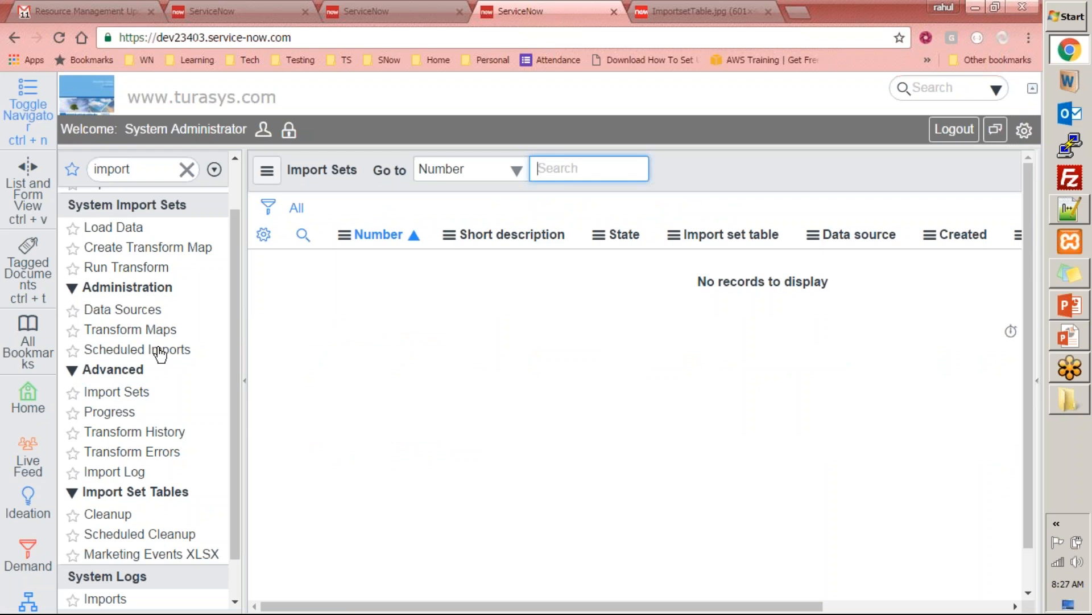
click(137, 350)
drag(236, 331, 244, 296)
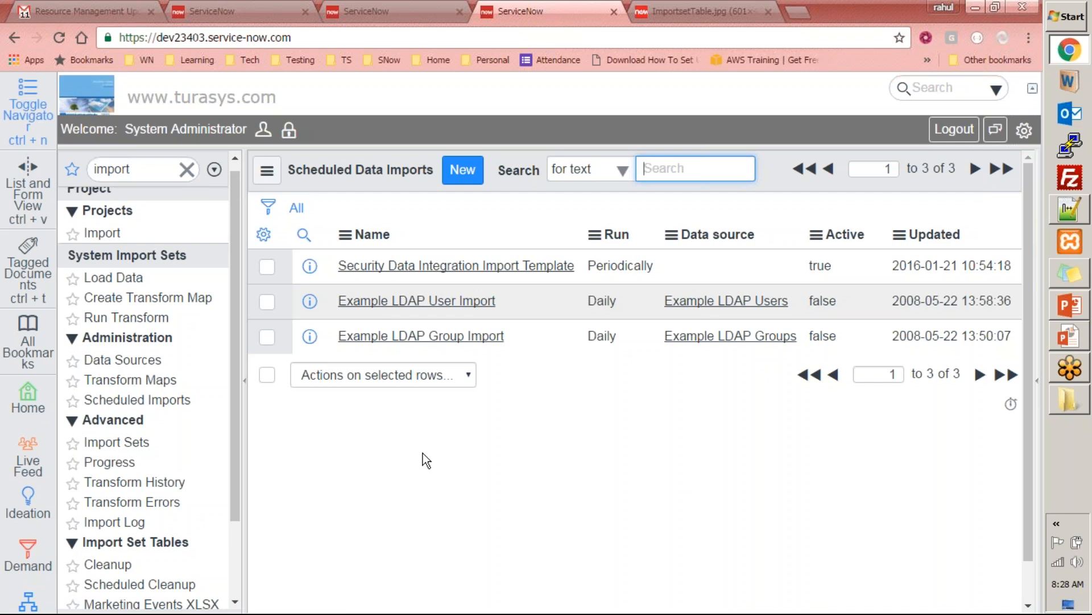
click(700, 11)
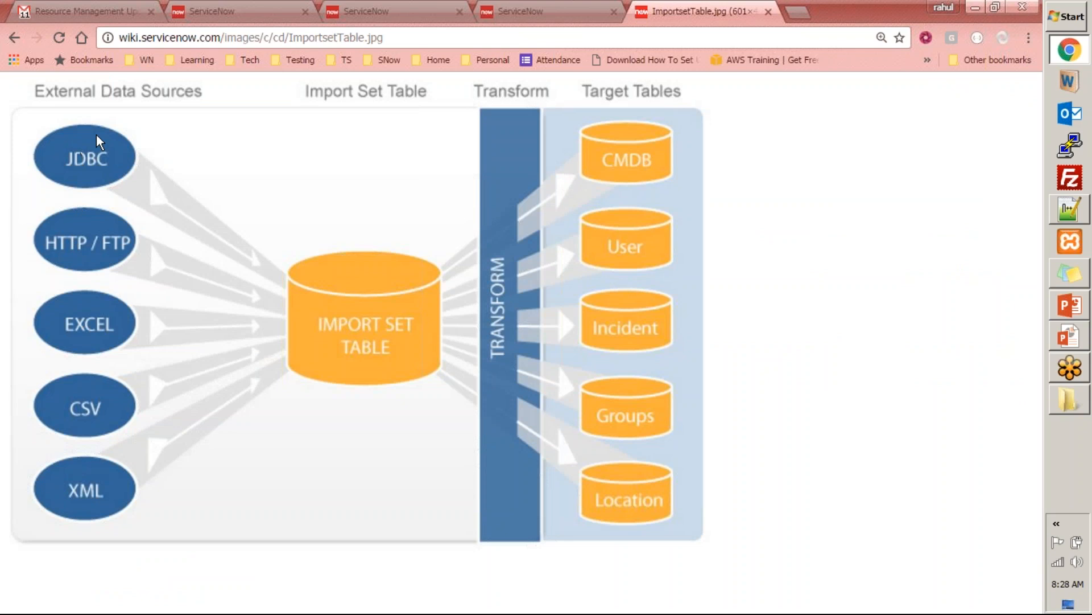
click(516, 10)
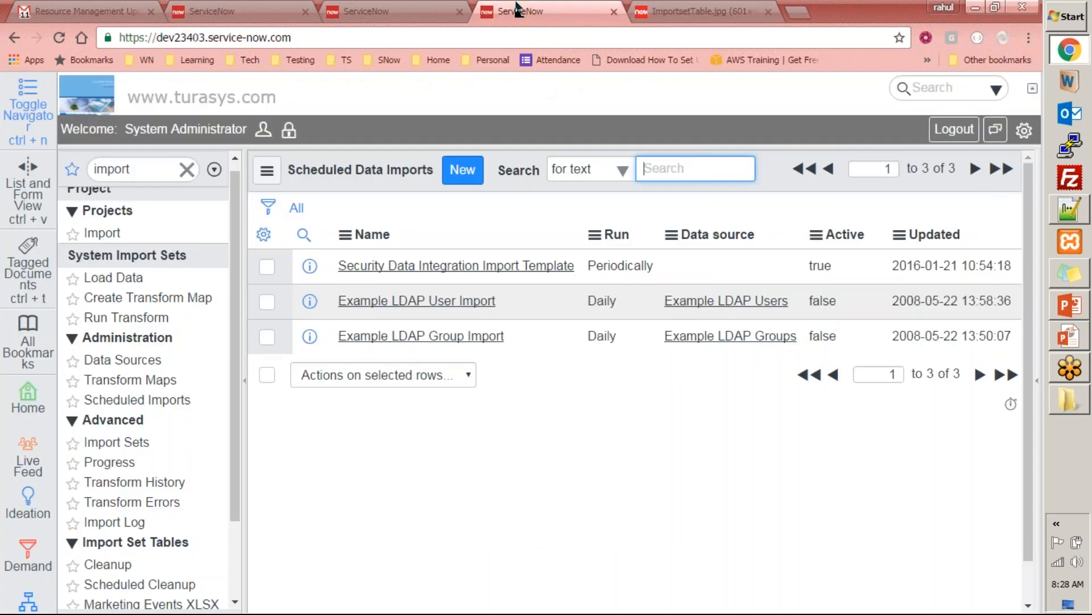
Step: Start a new scheduled data import, set Run to After Parent Runs, and leave the form without saving
click(472, 183)
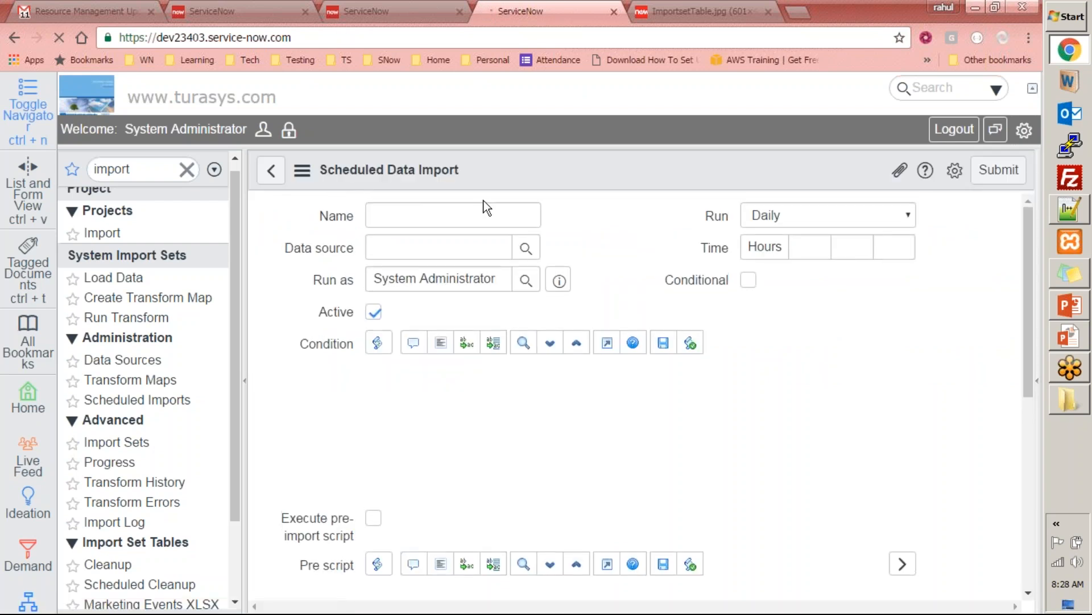
click(824, 218)
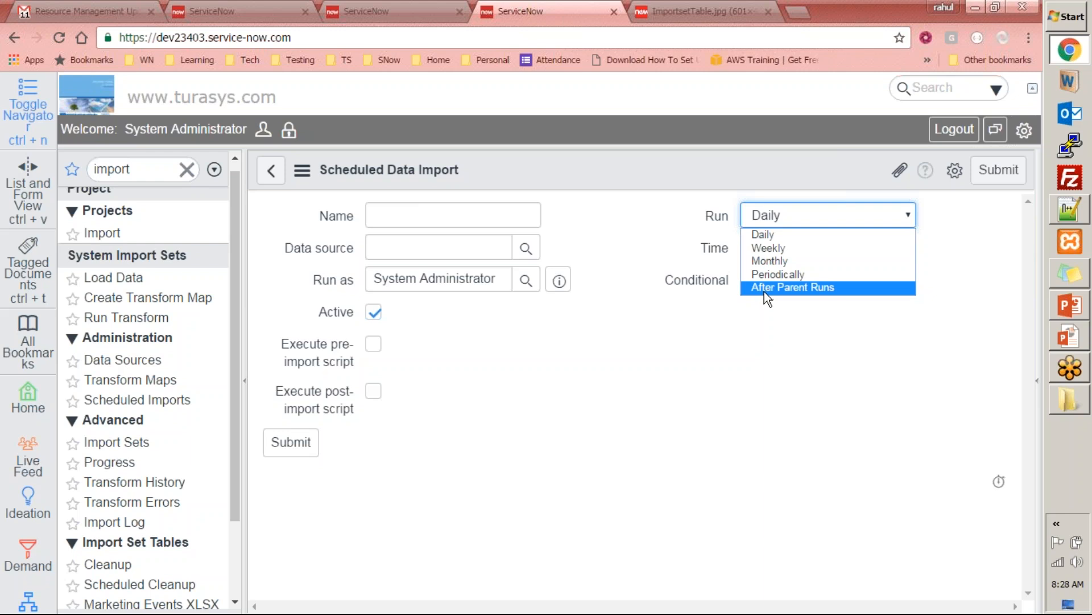
click(791, 287)
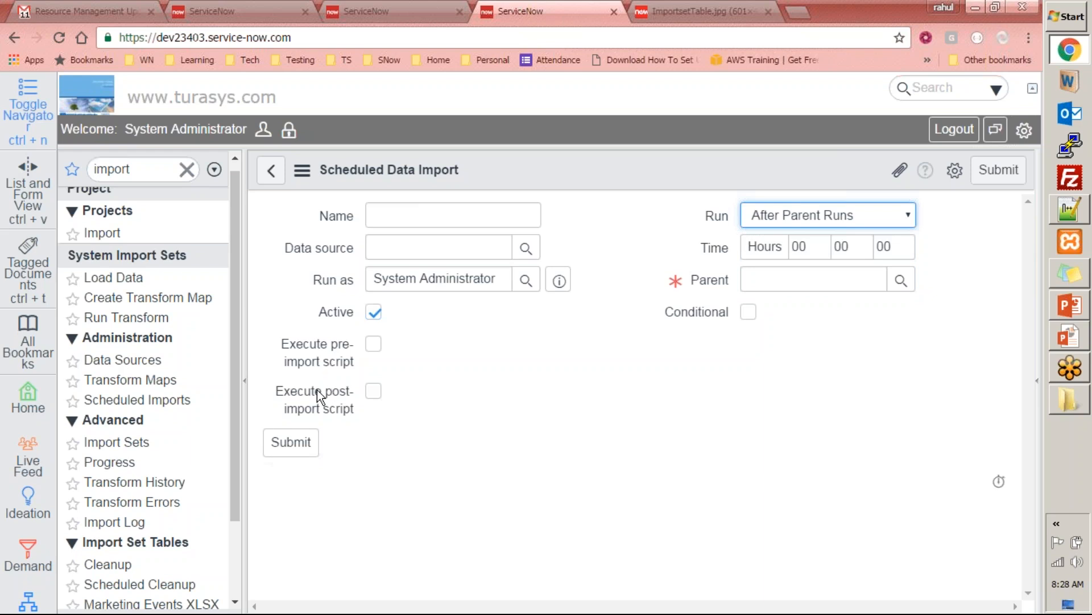
click(264, 177)
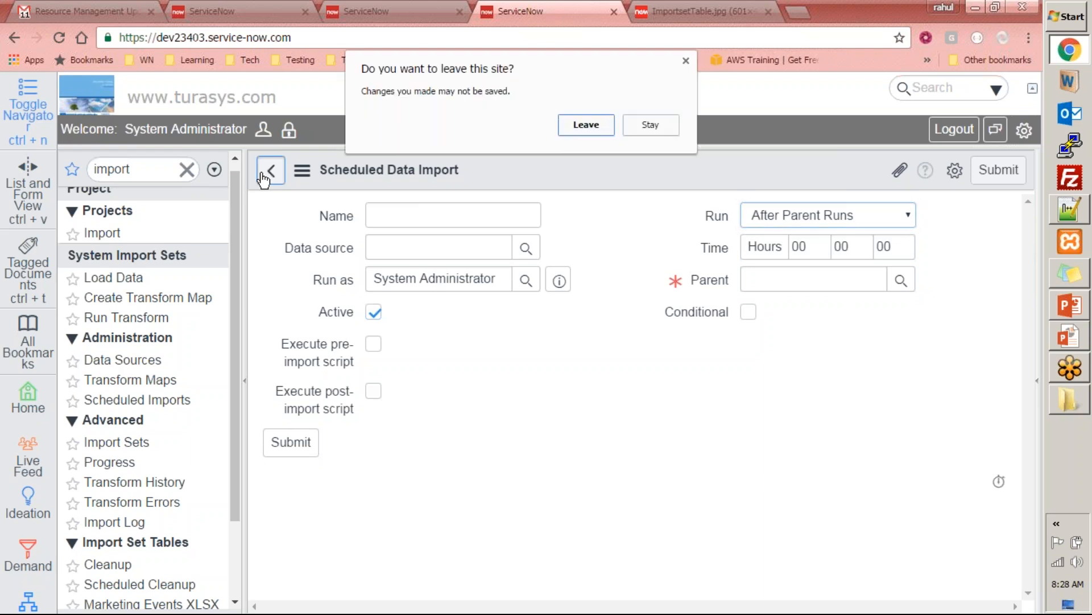
click(571, 133)
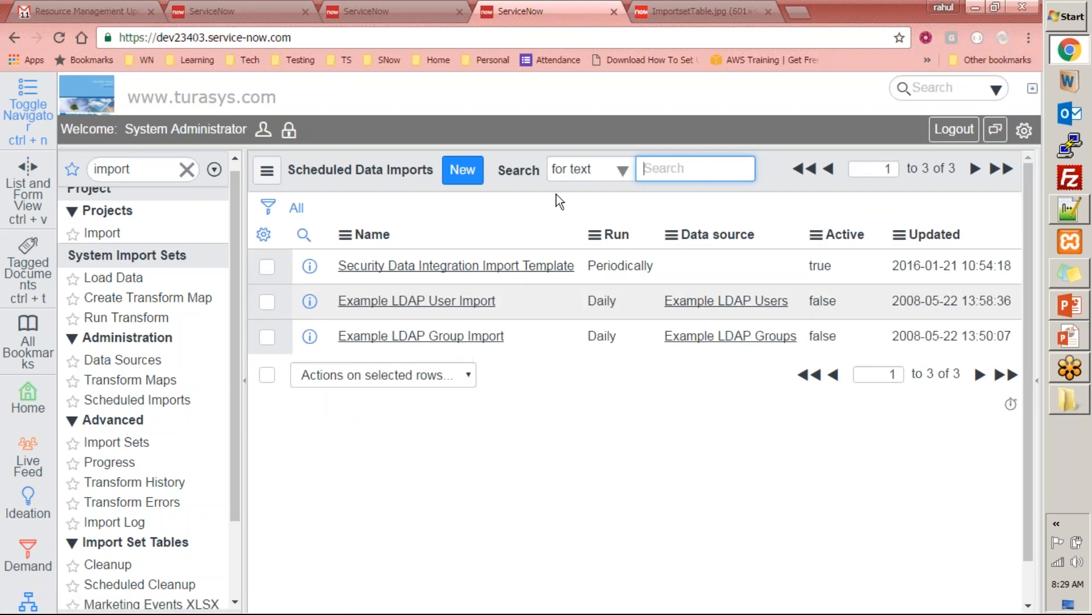
click(875, 16)
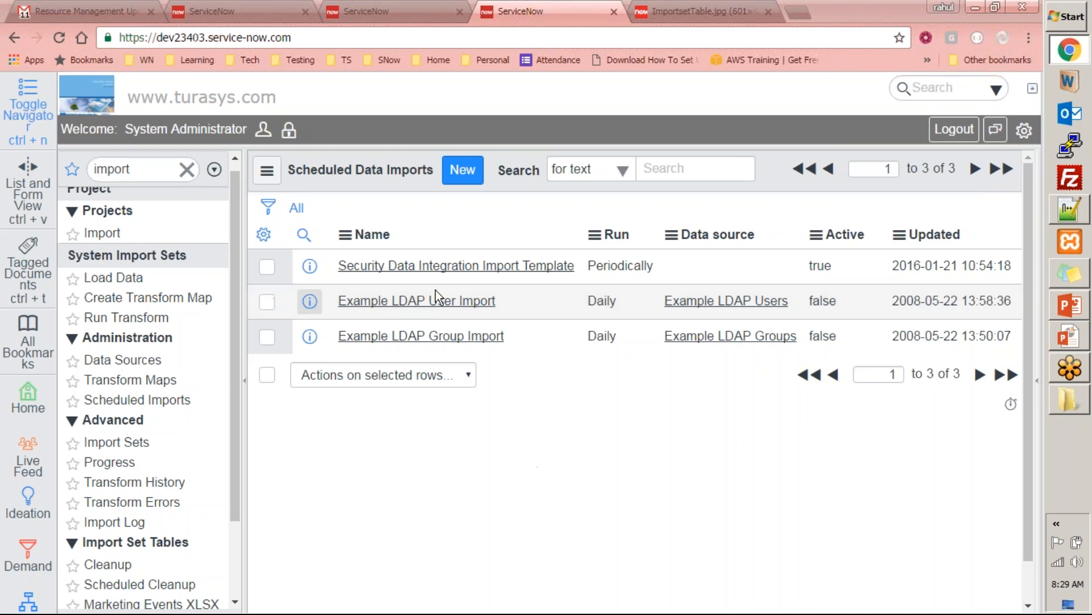
Step: Check the server list spreadsheet in the Downloads folder, and close the folder window
click(1070, 399)
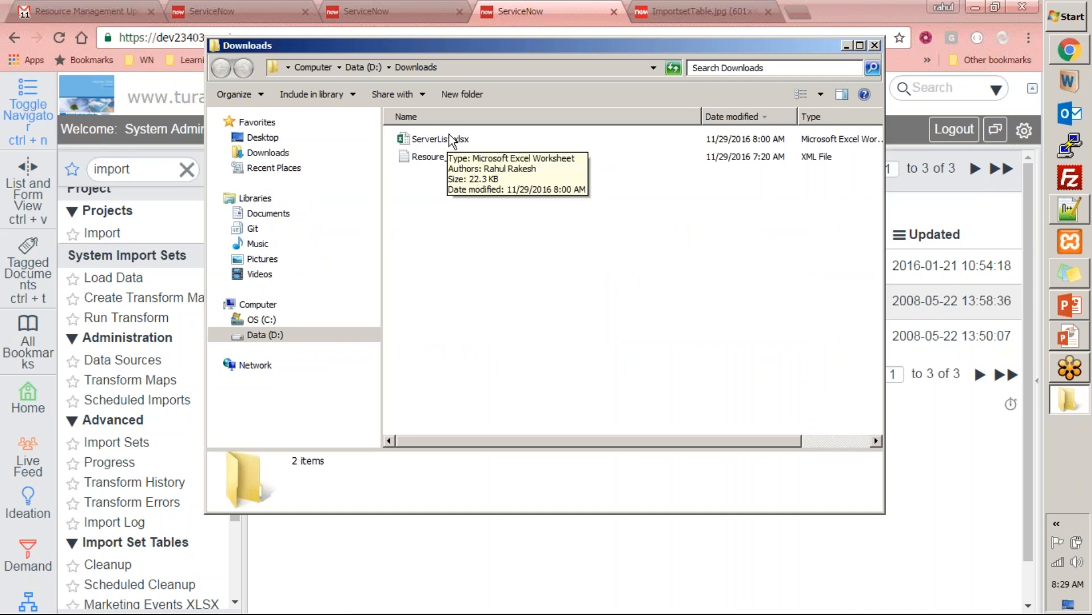
click(875, 45)
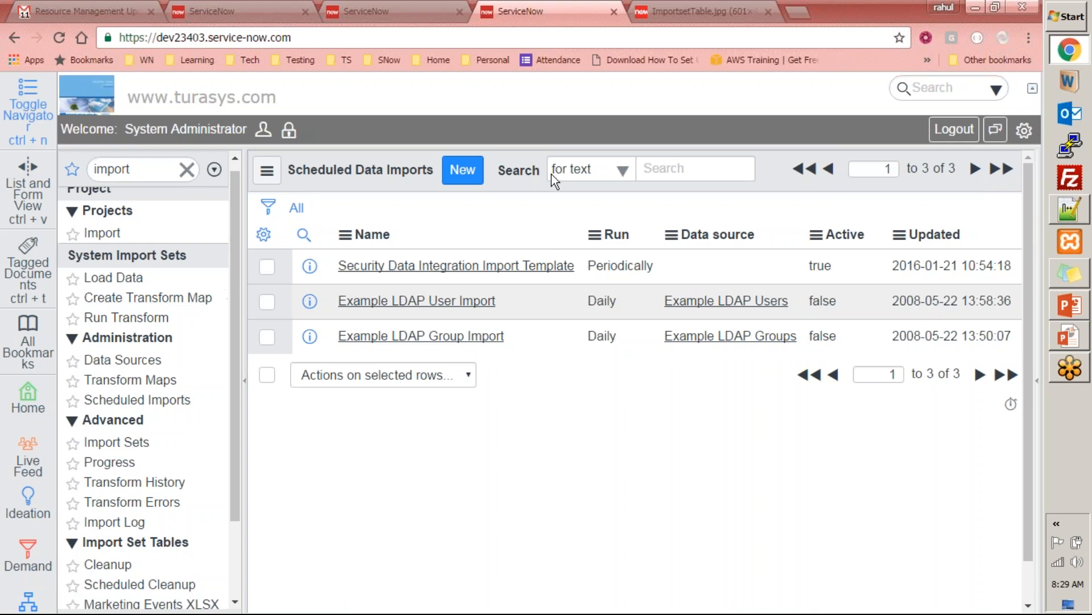
Step: On the Load Data form, switch the import source to Data source and review the available data sources, then clear the navigator filter
drag(237, 279, 237, 232)
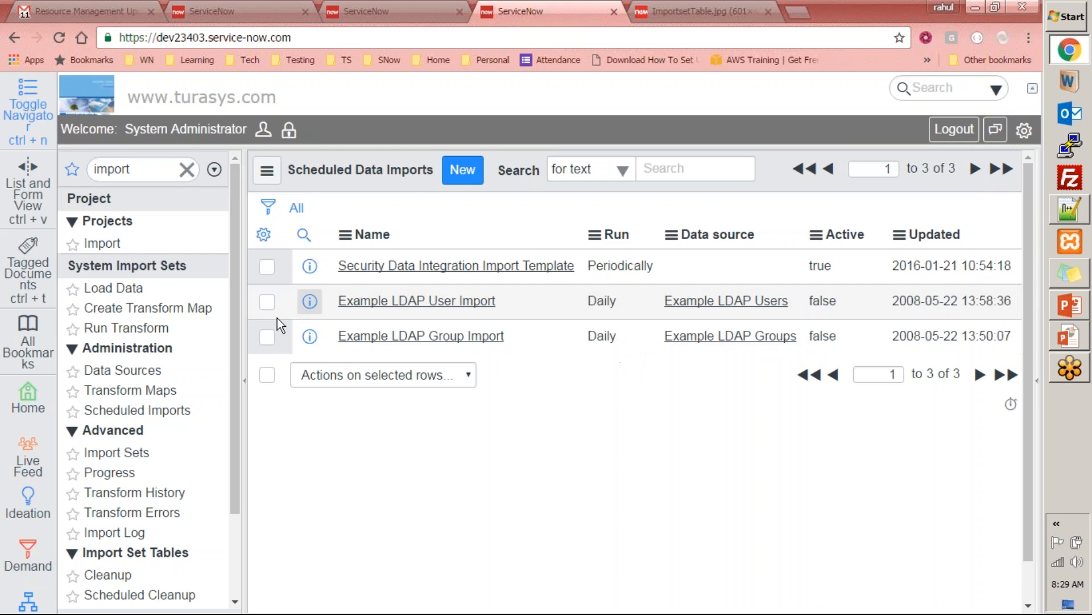
click(115, 288)
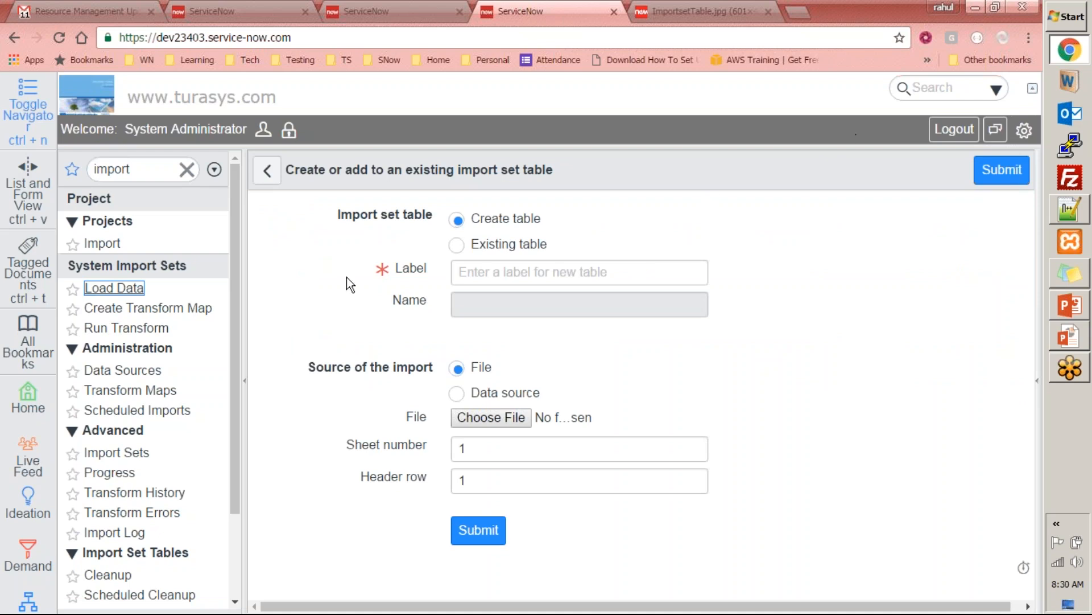
click(457, 393)
click(538, 423)
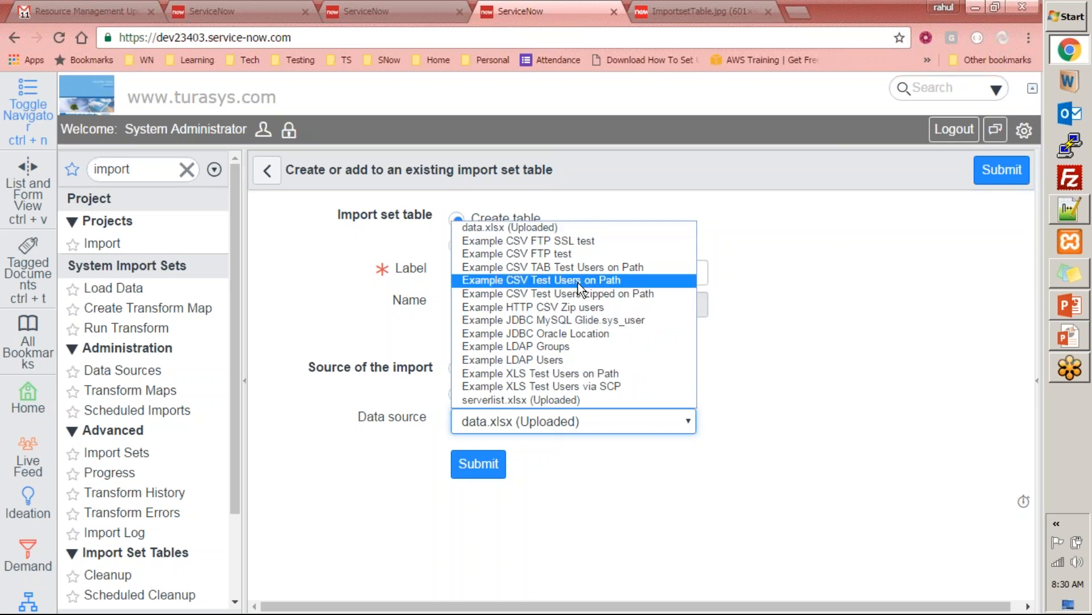
click(765, 424)
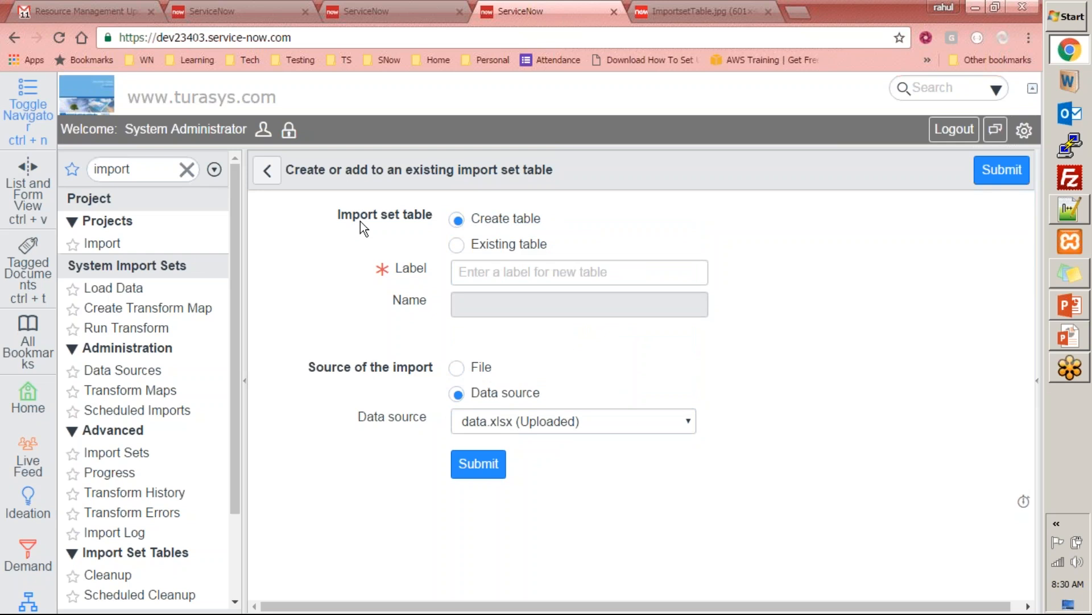
click(187, 170)
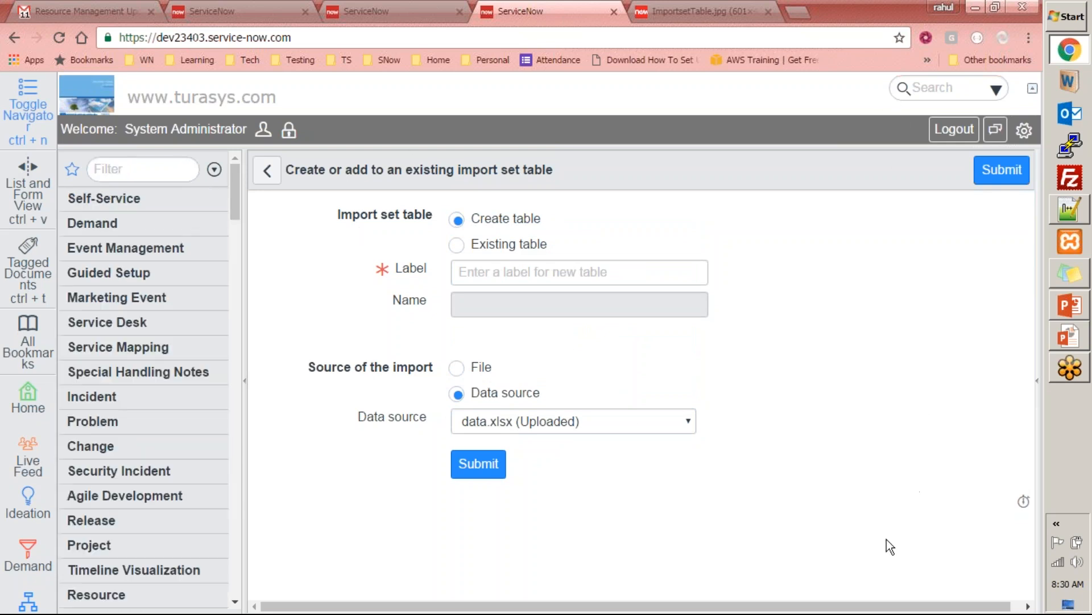